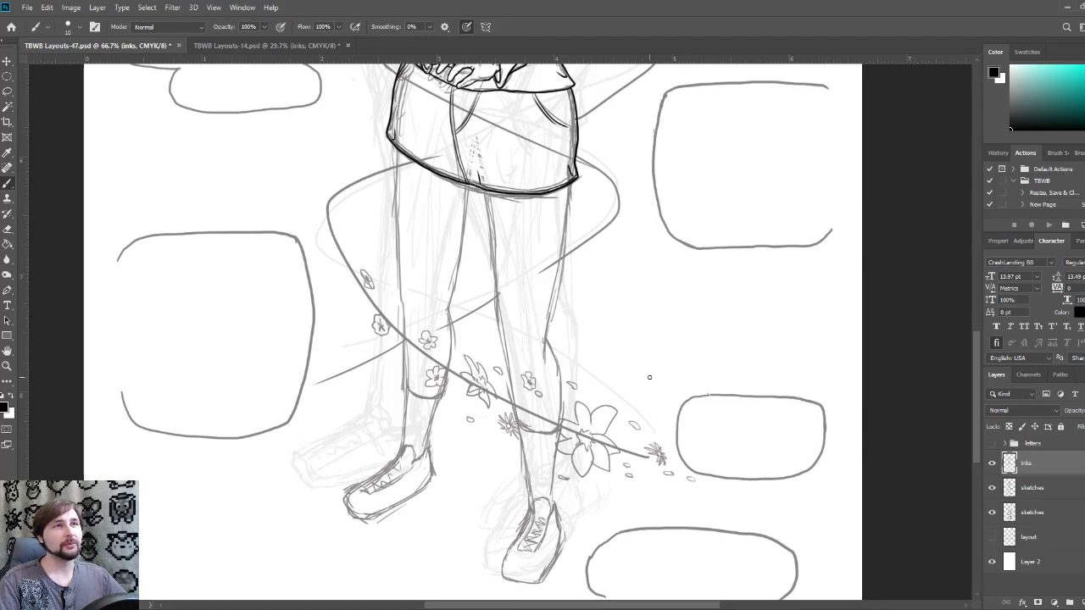
# Step: Zoom and pan around the girl's legs, briefly checking the finished comic page for reference
pyautogui.hotkey('ctrl', '+')
pyautogui.moveTo(585, 356); pyautogui.dragTo(607, 357)
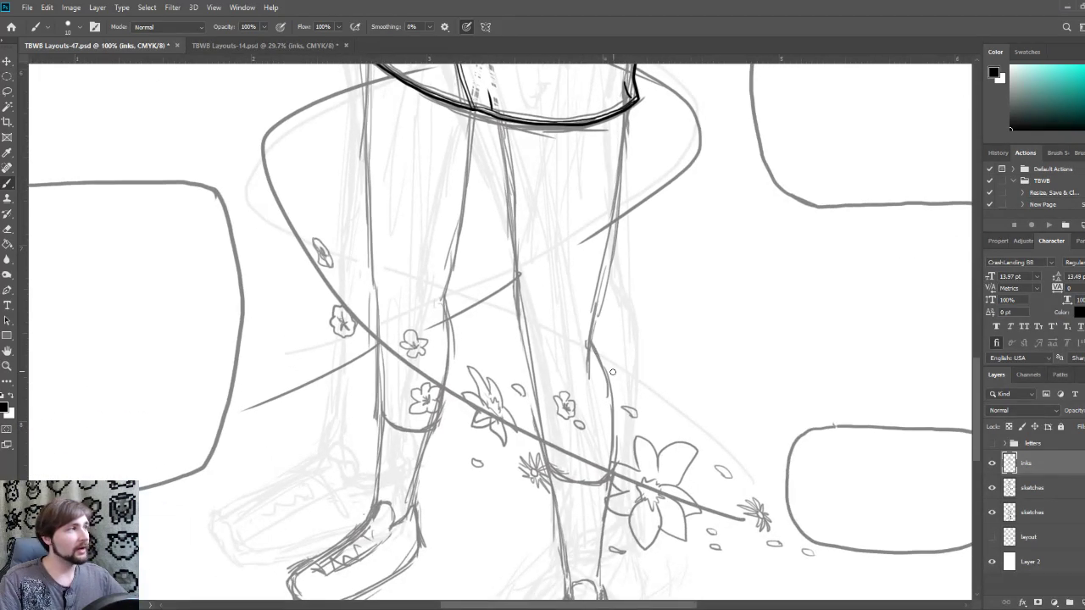
pyautogui.scroll(-1, 608, 394)
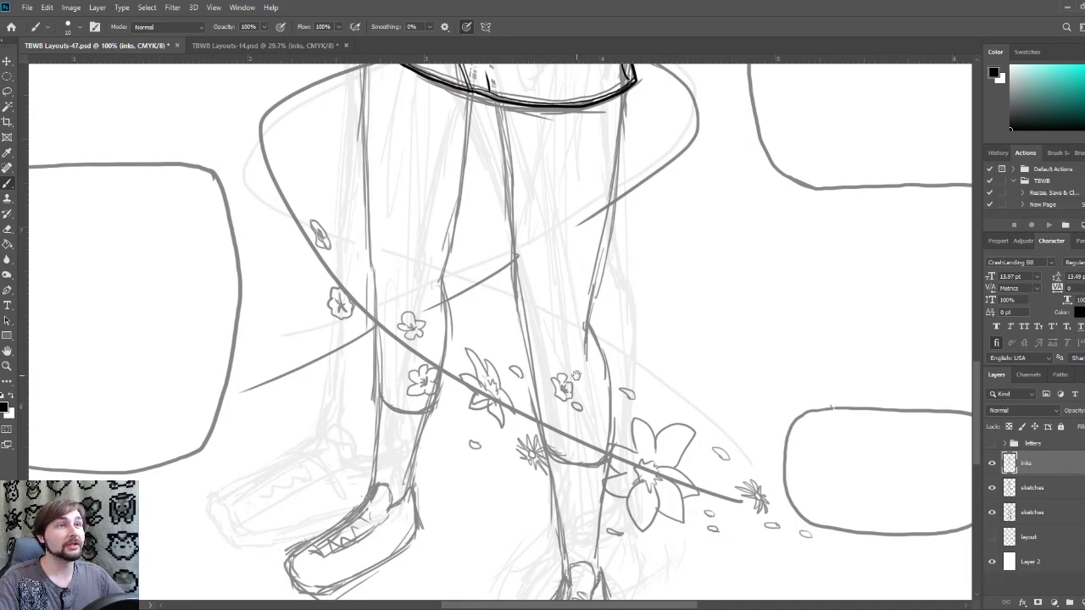
pyautogui.moveTo(578, 378)
pyautogui.mouseDown()
pyautogui.moveTo(575, 427)
pyautogui.moveTo(570, 349)
pyautogui.moveTo(571, 593)
pyautogui.moveTo(571, 162)
pyautogui.moveTo(581, 137)
pyautogui.mouseUp()
pyautogui.hotkey('ctrl', '-')
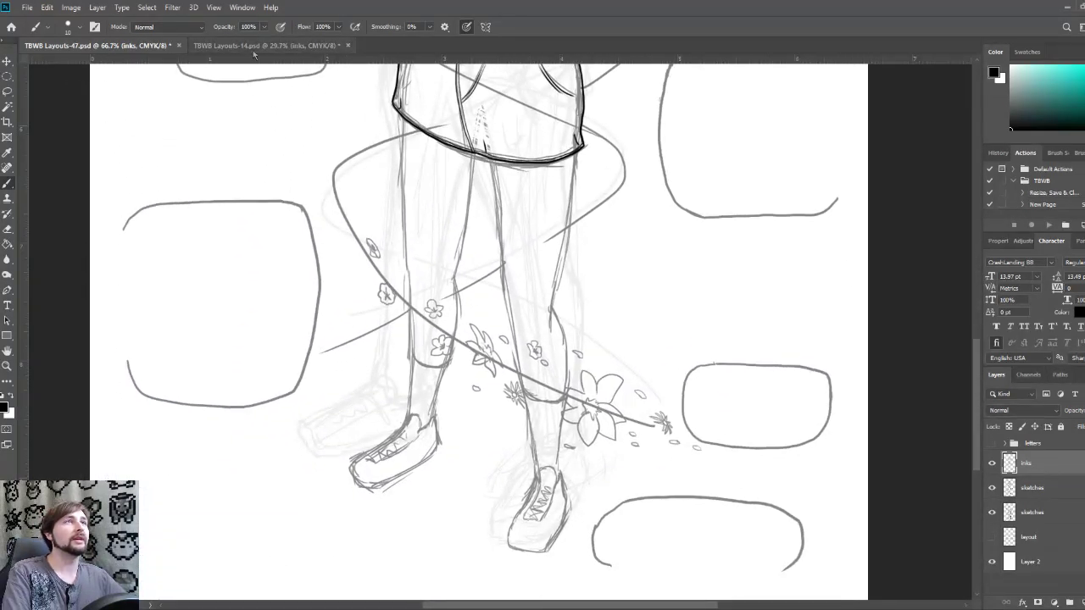
pyautogui.click(267, 46)
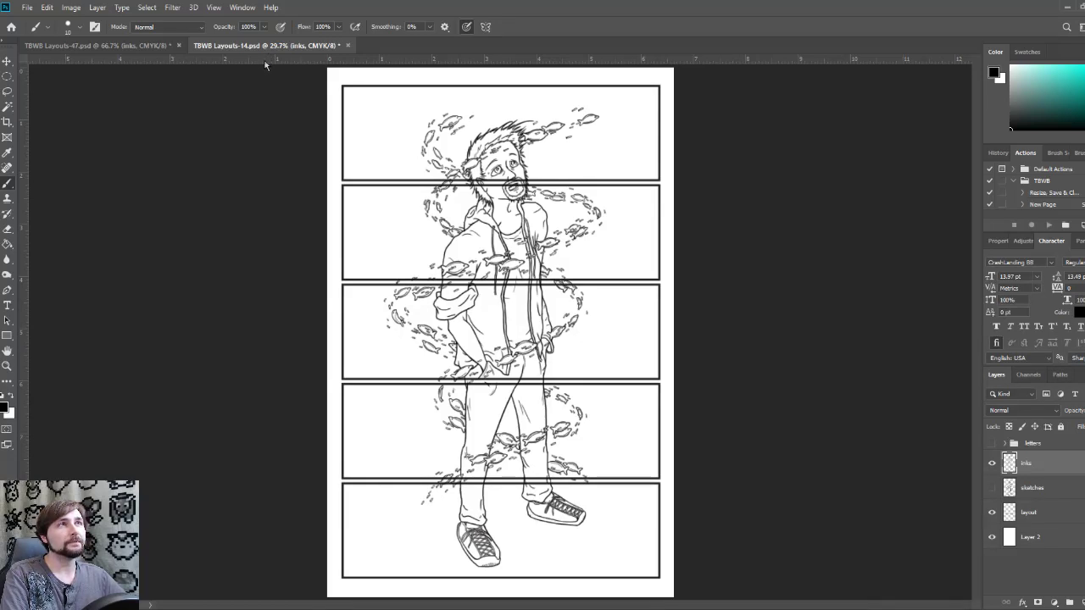
pyautogui.click(118, 49)
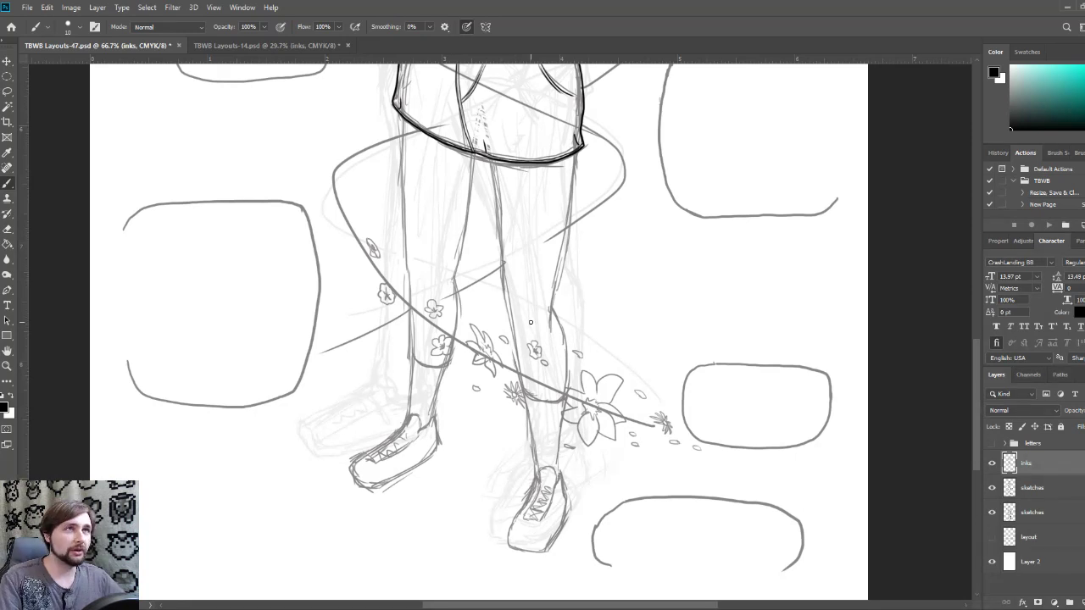
# Step: Ink the right-hand leg's outer edge from the knee up to the shorts, redrawing once
pyautogui.scroll(1, 553, 367)
pyautogui.moveTo(554, 350); pyautogui.dragTo(542, 401)
pyautogui.scroll(-1, 532, 421)
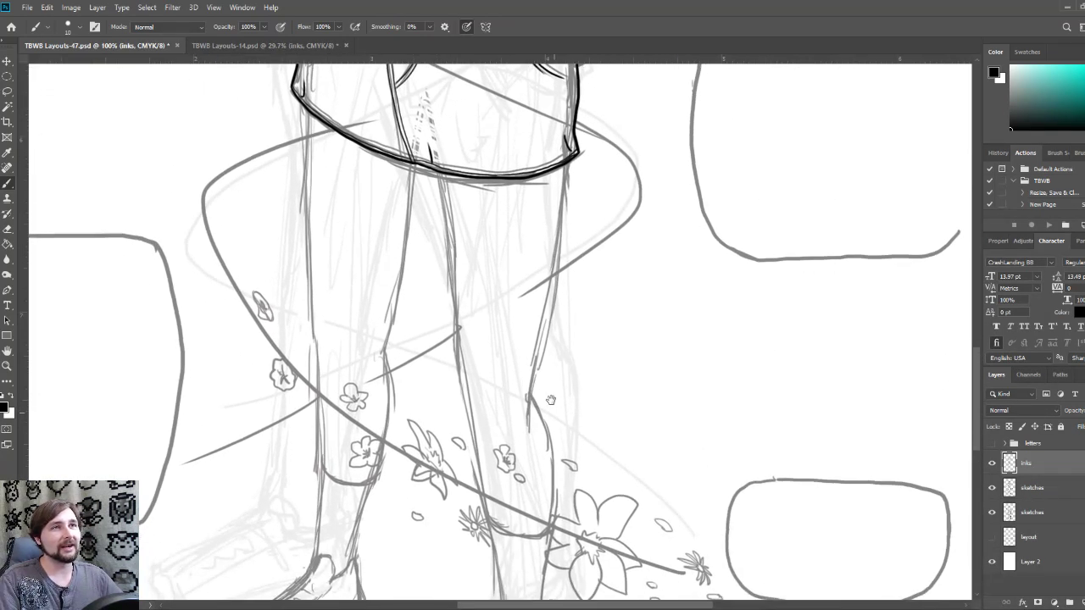
pyautogui.scroll(1, 541, 401)
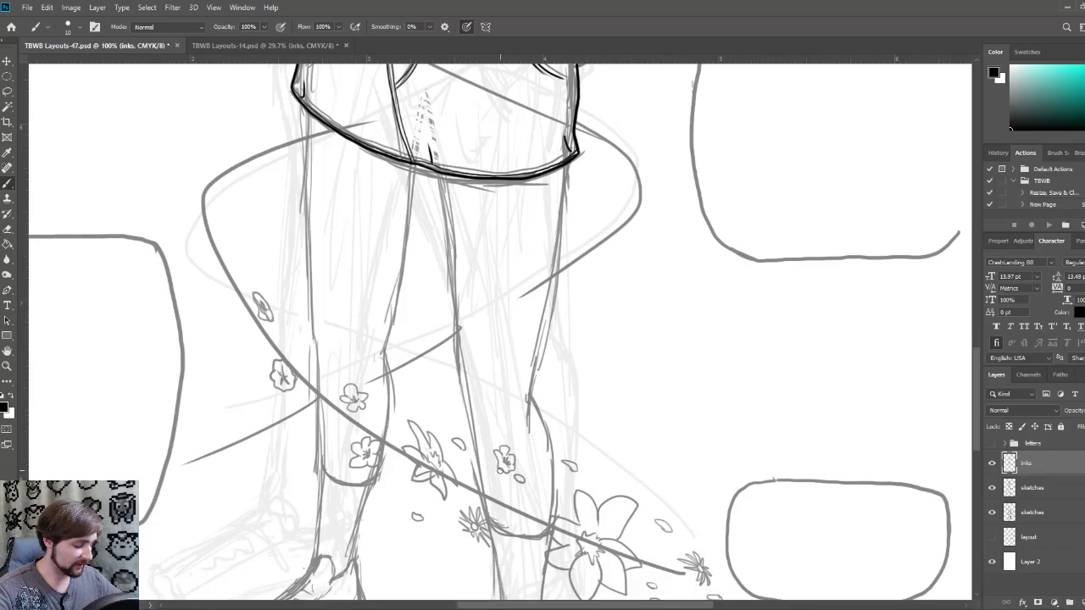
pyautogui.moveTo(547, 407); pyautogui.dragTo(541, 385)
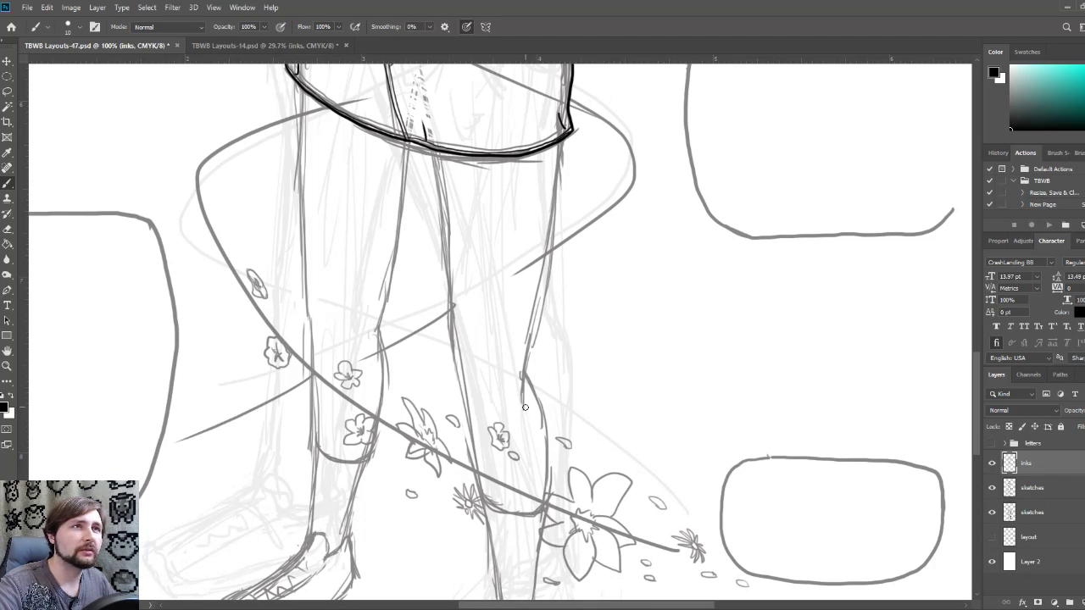
pyautogui.moveTo(524, 408); pyautogui.dragTo(562, 214)
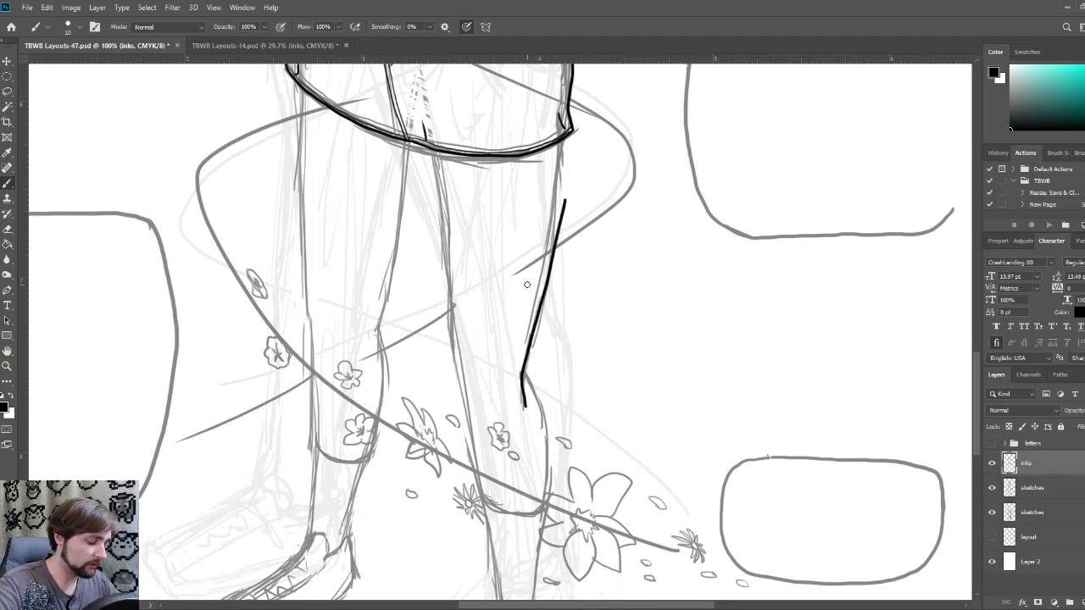
pyautogui.hotkey('ctrl', 'z')
pyautogui.moveTo(520, 405); pyautogui.dragTo(562, 131)
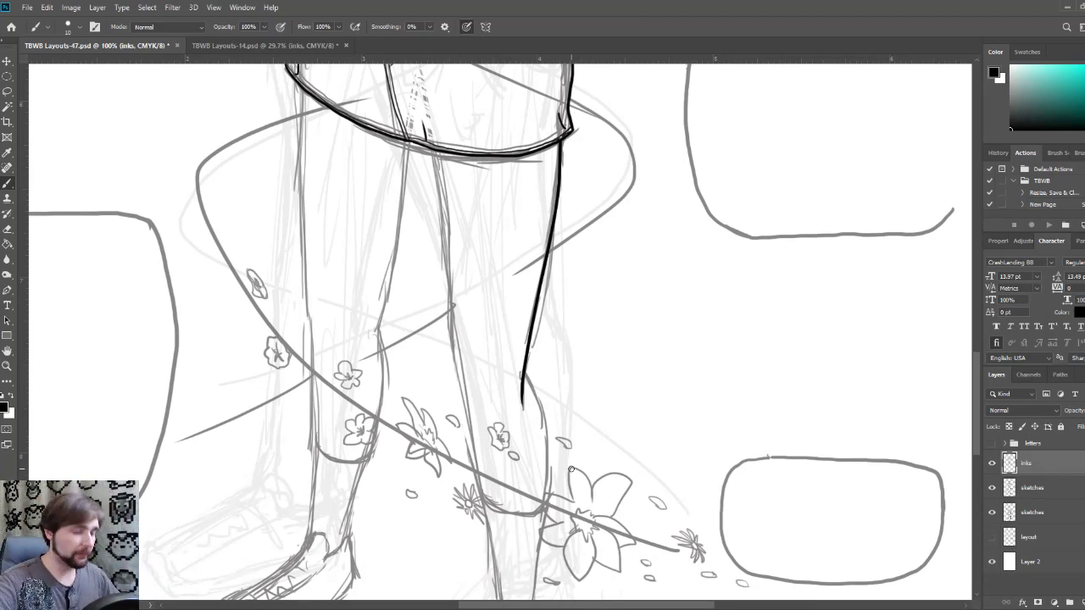
pyautogui.scroll(1, 570, 469)
pyautogui.moveTo(612, 454); pyautogui.dragTo(570, 341)
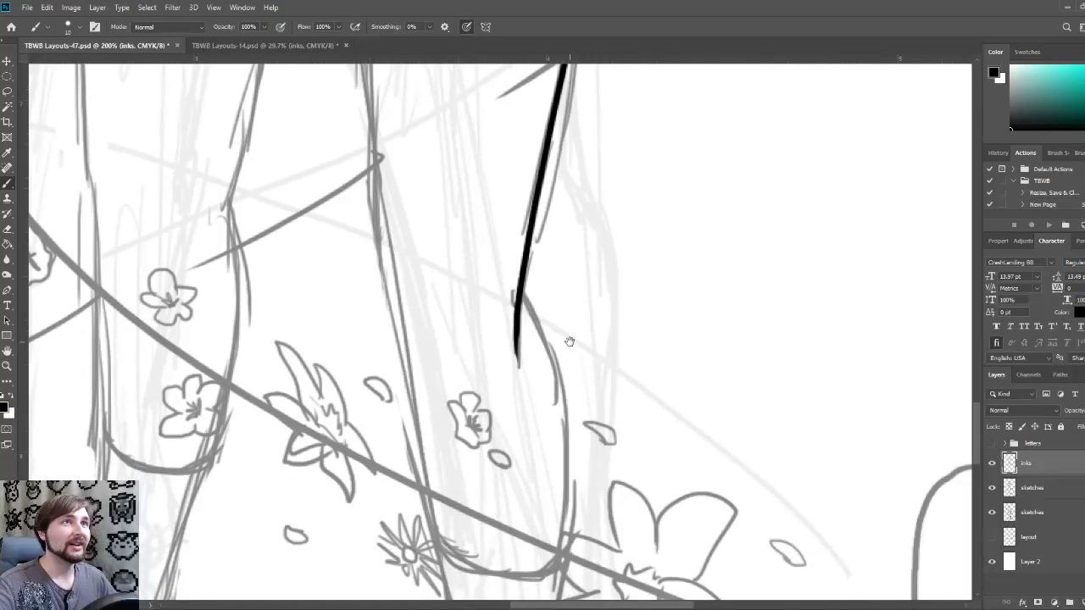
pyautogui.scroll(-1, 570, 342)
pyautogui.moveTo(596, 481); pyautogui.dragTo(597, 421)
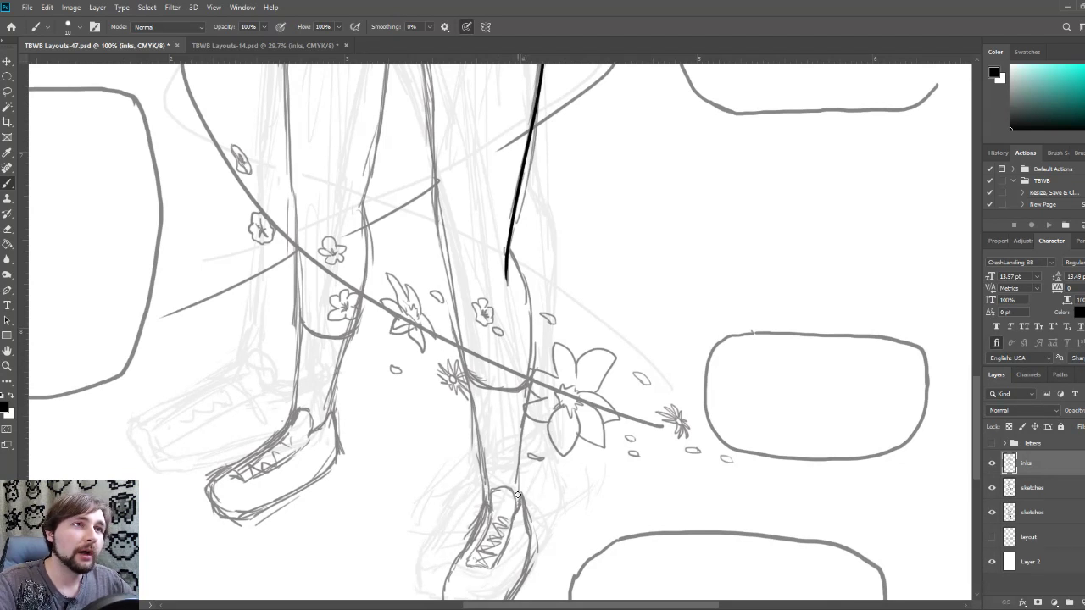
# Step: Ink the lower right leg down to the shoe and join it to the knee stroke
pyautogui.moveTo(520, 500); pyautogui.dragTo(527, 331)
pyautogui.hotkey('ctrl', 'z')
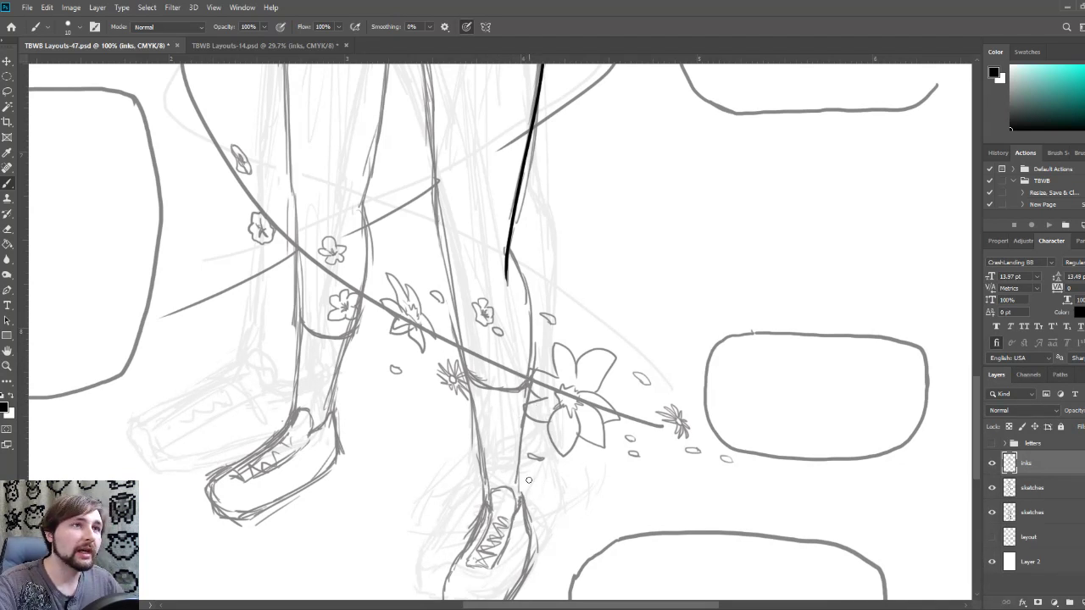
pyautogui.moveTo(519, 502); pyautogui.dragTo(525, 339)
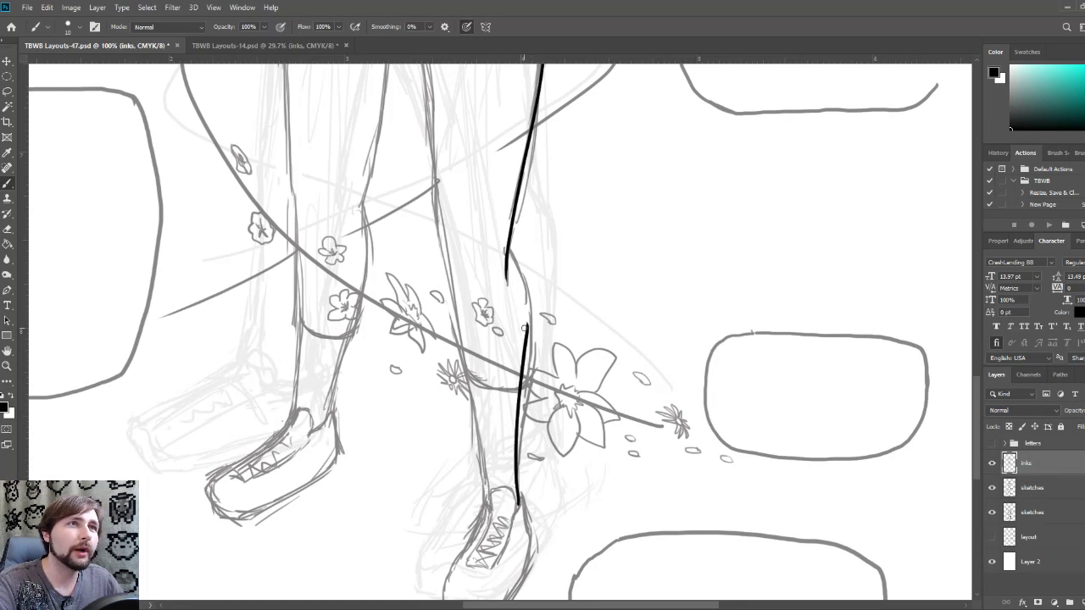
pyautogui.moveTo(527, 331); pyautogui.dragTo(519, 268)
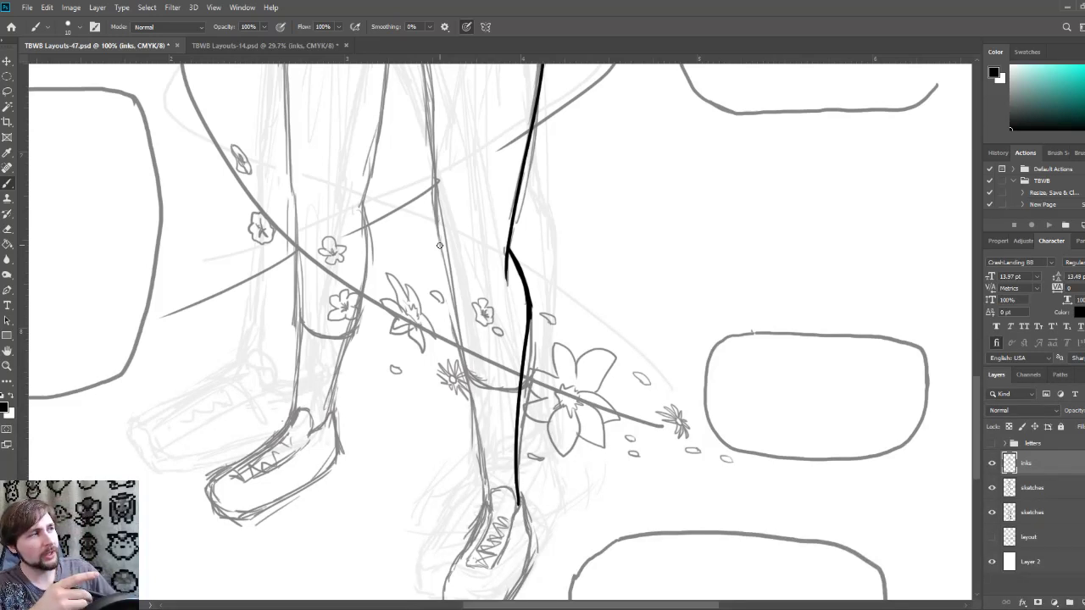
pyautogui.hotkey('ctrl', '+')
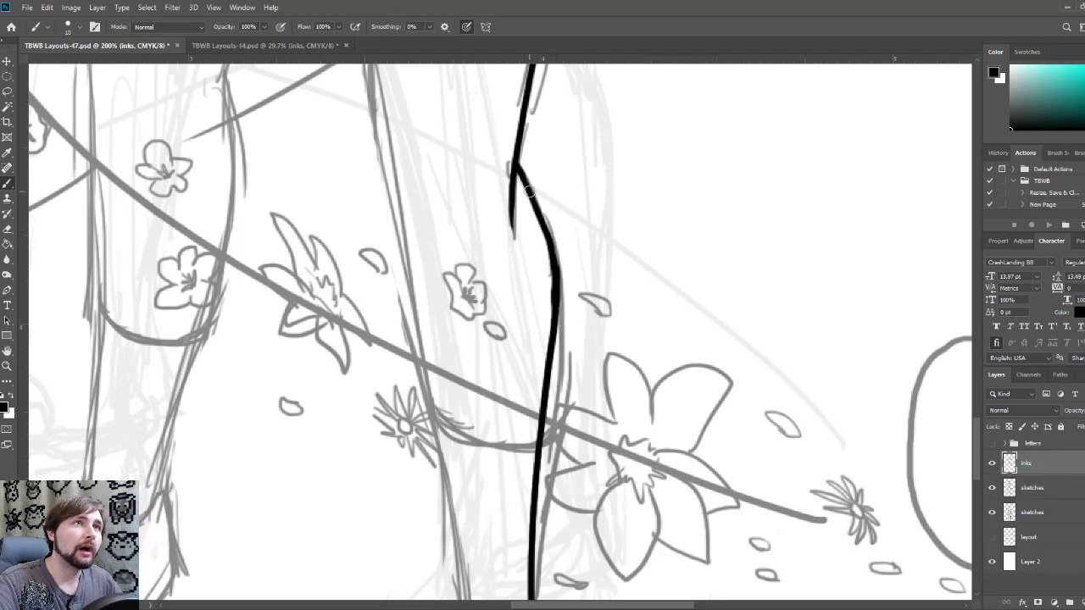
# Step: Thicken the shin ink line with a second brush stroke at 200% zoom
pyautogui.moveTo(528, 191)
pyautogui.mouseDown()
pyautogui.moveTo(556, 300)
pyautogui.moveTo(541, 323)
pyautogui.mouseUp()
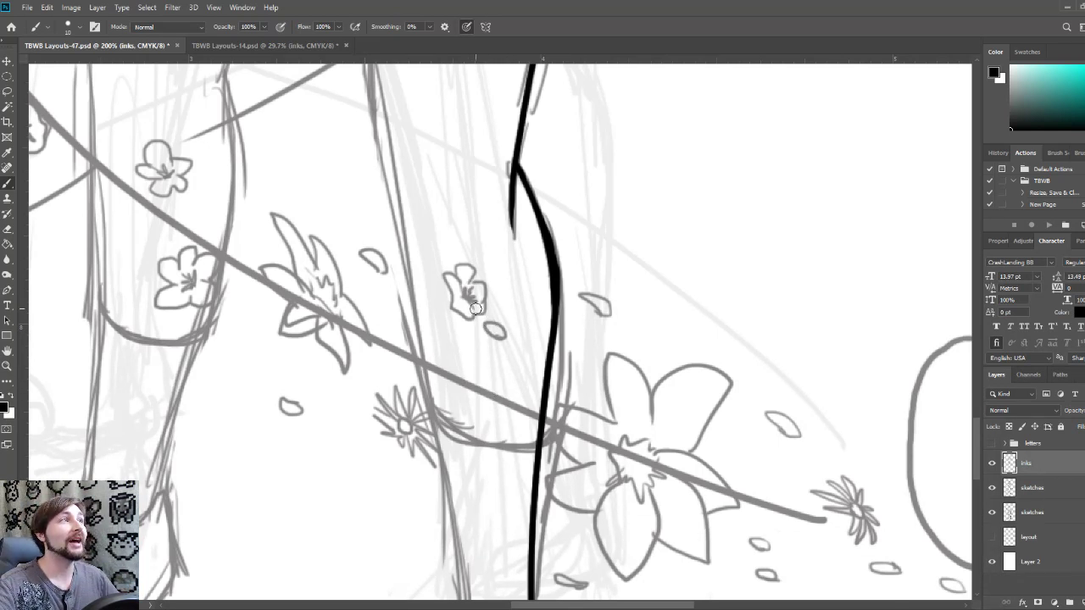
pyautogui.moveTo(491, 288); pyautogui.dragTo(481, 436)
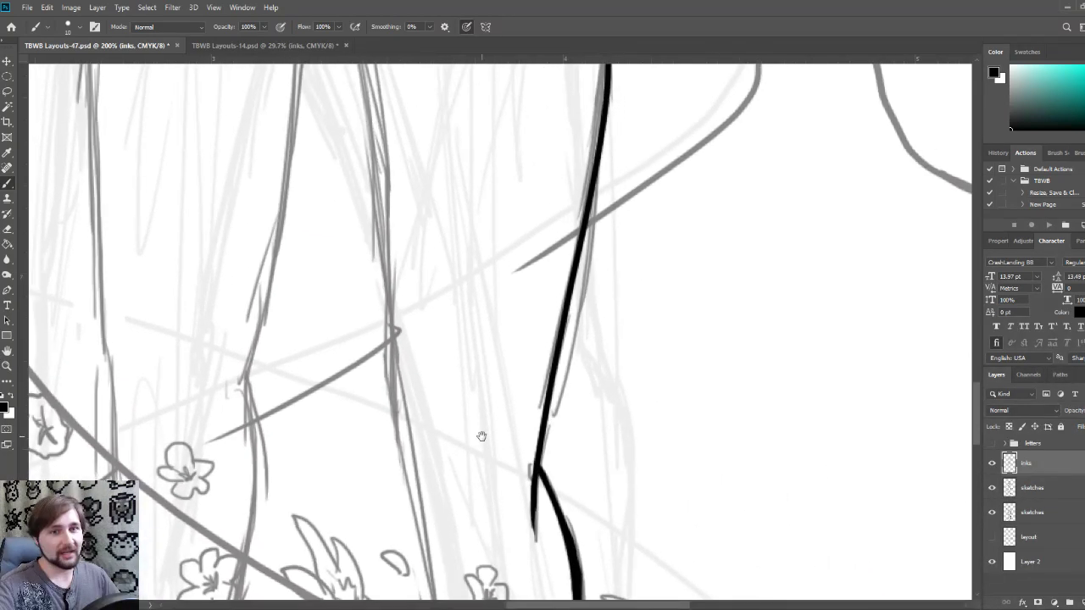
# Step: Ink the inner leg edge from the shorts hem down past the flower vine, retrying twice
pyautogui.keyDown('alt'); pyautogui.click(494, 382); pyautogui.keyUp('alt')
pyautogui.moveTo(494, 383); pyautogui.dragTo(493, 374)
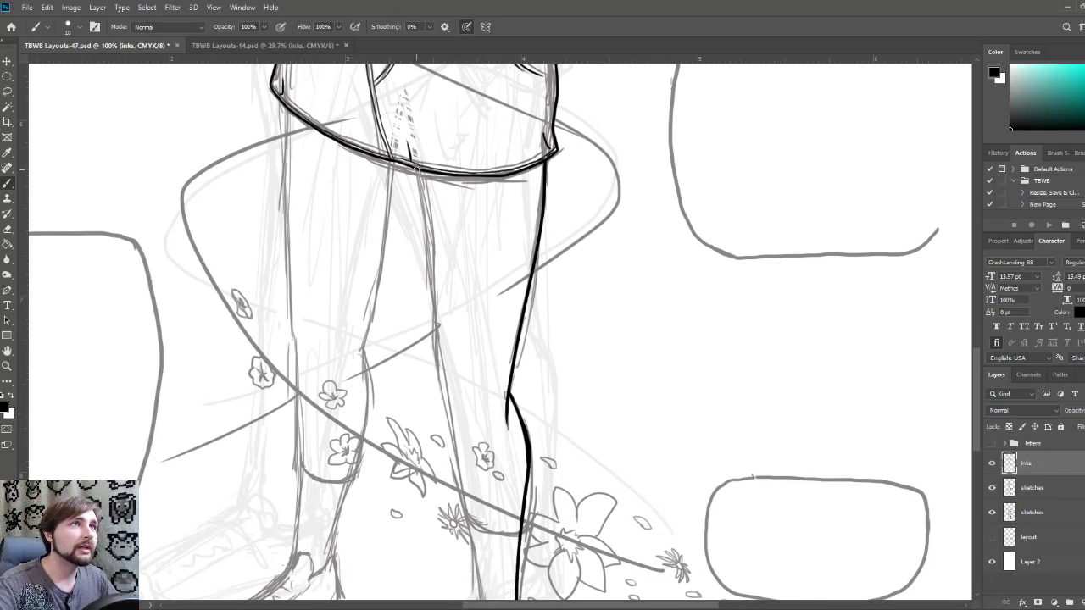
pyautogui.moveTo(417, 170); pyautogui.dragTo(446, 318)
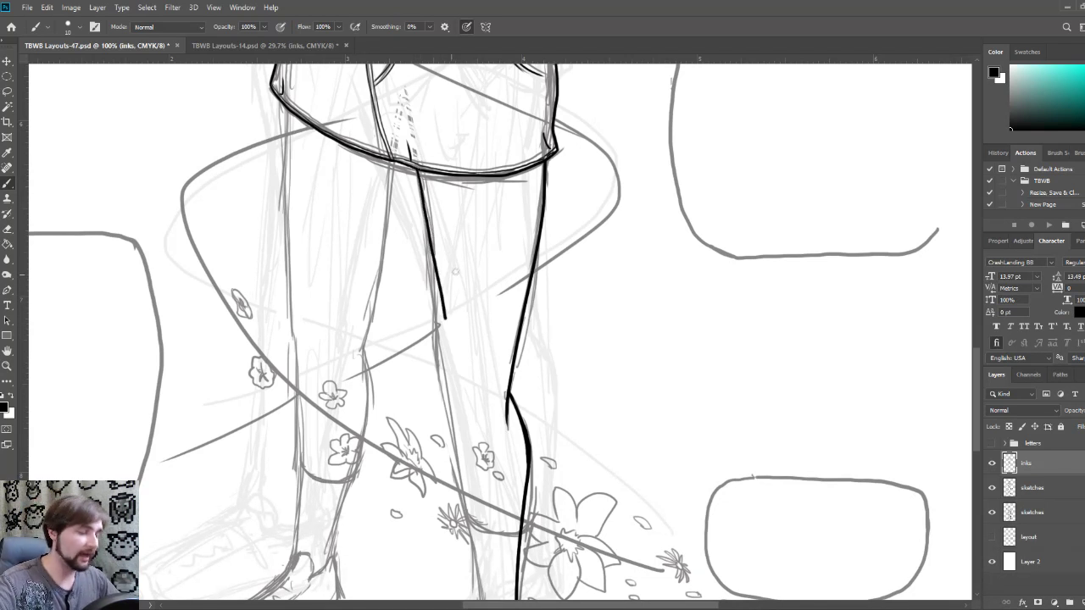
pyautogui.hotkey('ctrl', 'z')
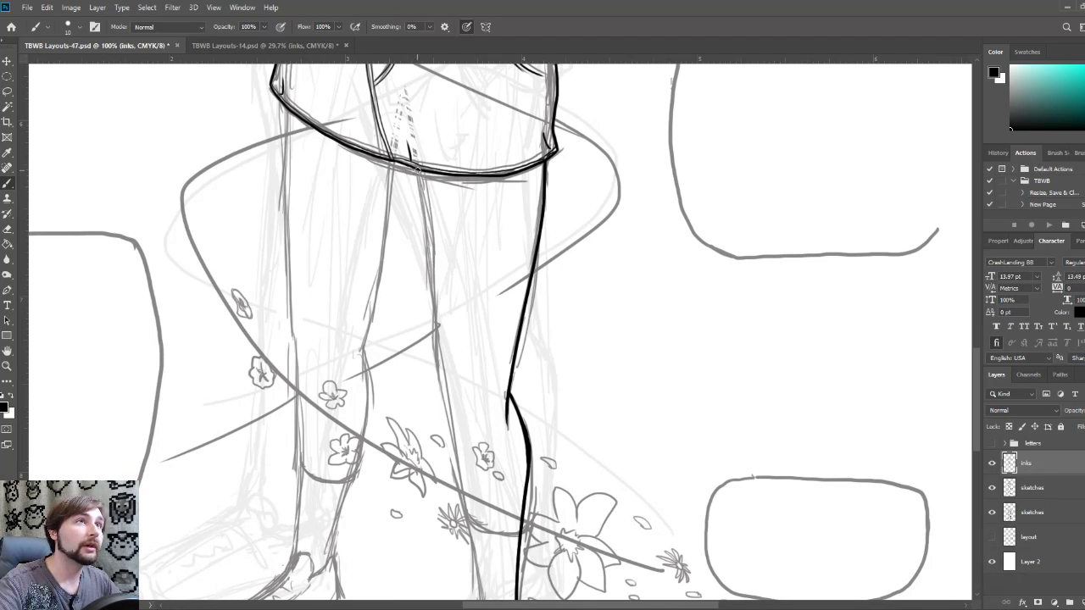
pyautogui.moveTo(417, 170); pyautogui.dragTo(458, 453)
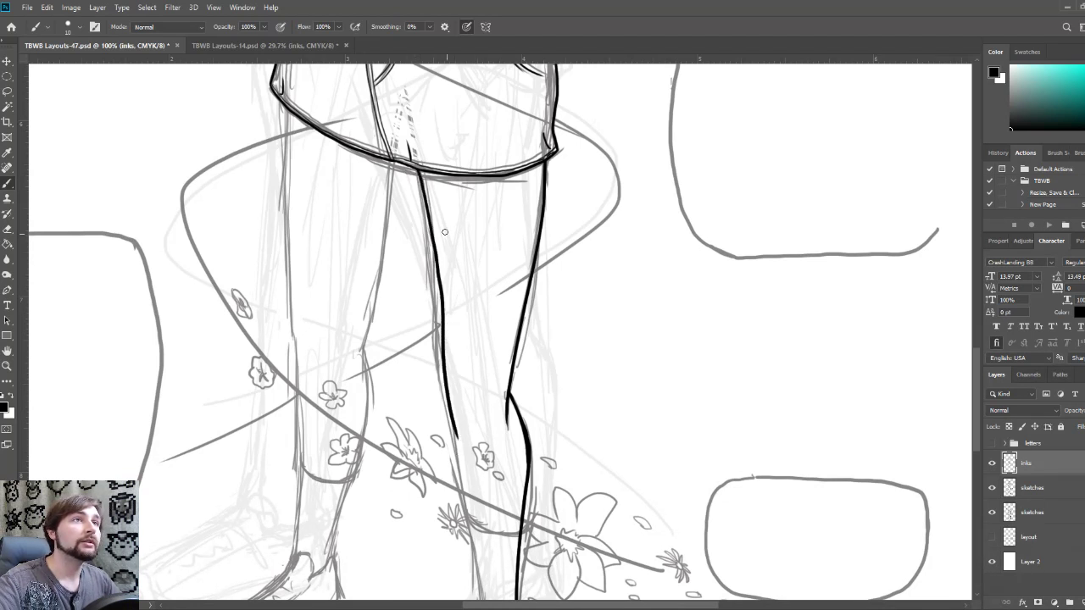
pyautogui.hotkey('ctrl', 'z')
pyautogui.moveTo(416, 168); pyautogui.dragTo(449, 369)
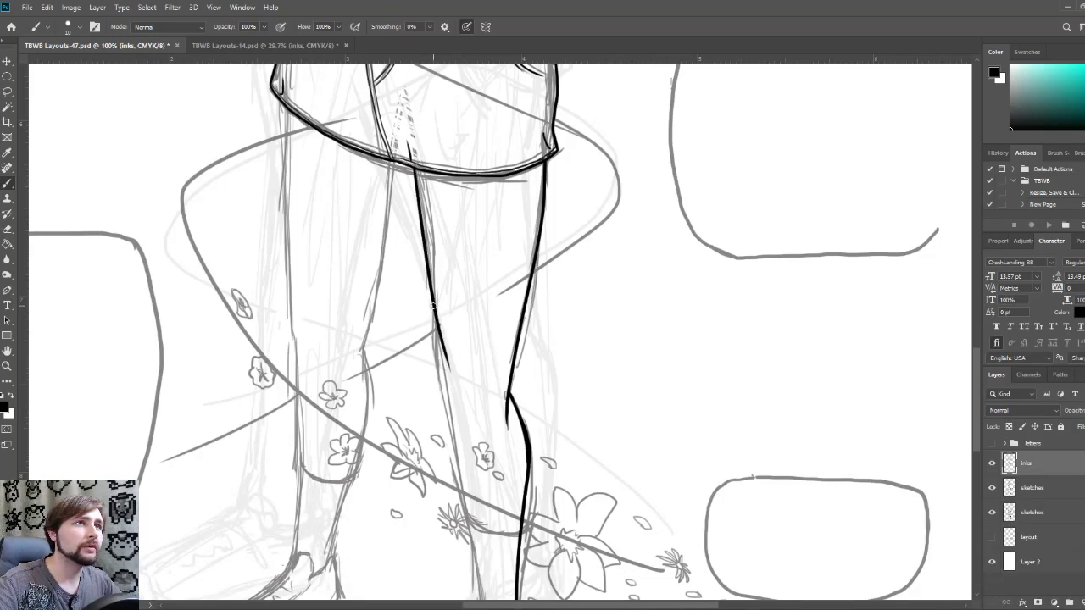
pyautogui.moveTo(435, 310); pyautogui.dragTo(465, 494)
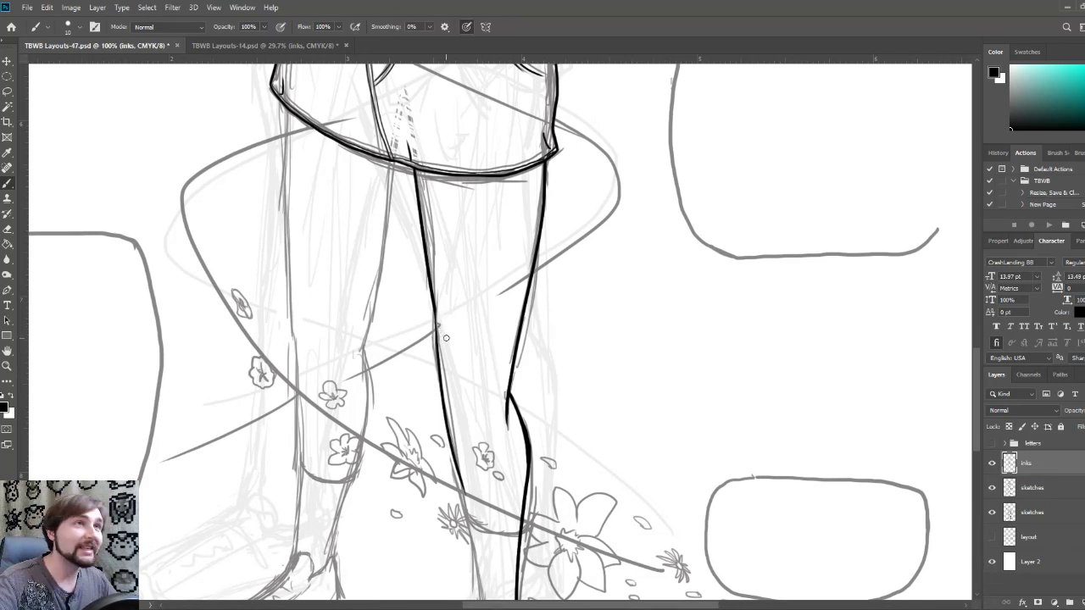
# Step: At 200% zoom, retrace the inner leg line around and below the knee
pyautogui.hotkey('ctrl', '+')
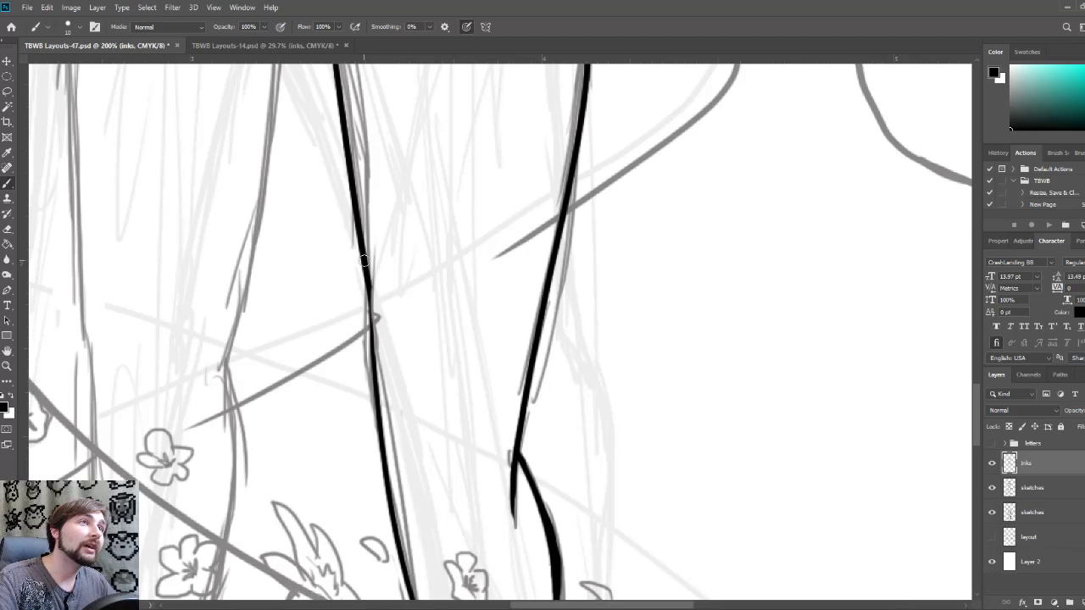
pyautogui.moveTo(363, 259); pyautogui.dragTo(375, 356)
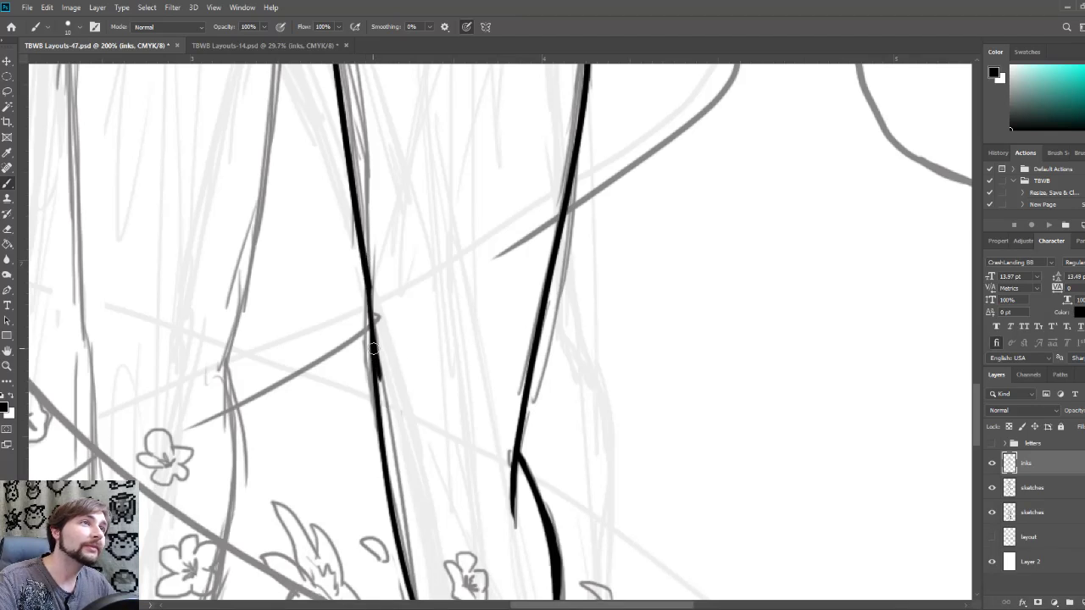
pyautogui.moveTo(370, 312); pyautogui.dragTo(378, 416)
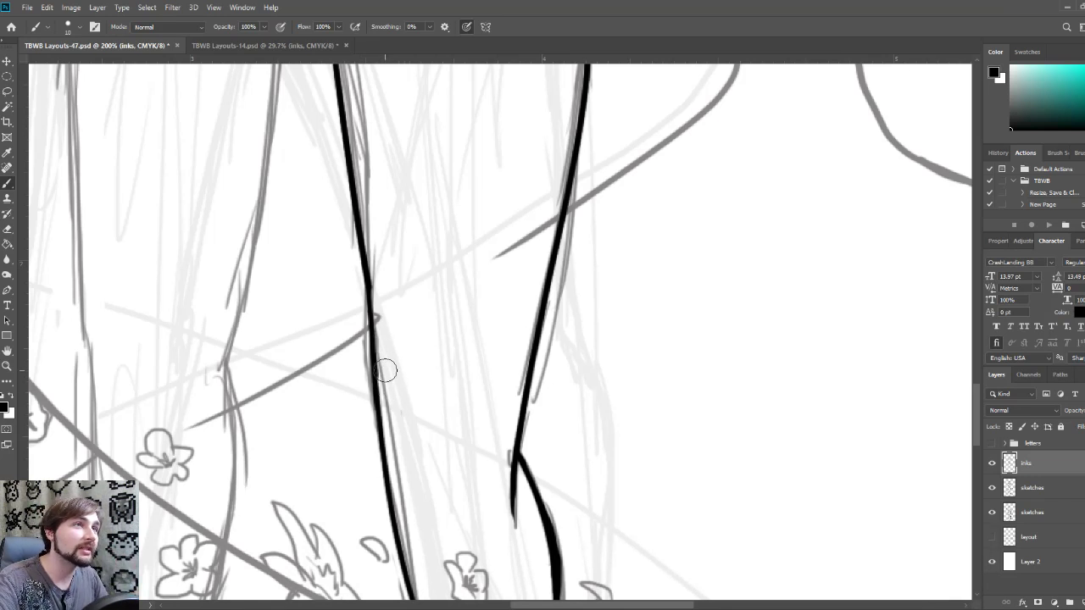
pyautogui.hotkey('ctrl', '-')
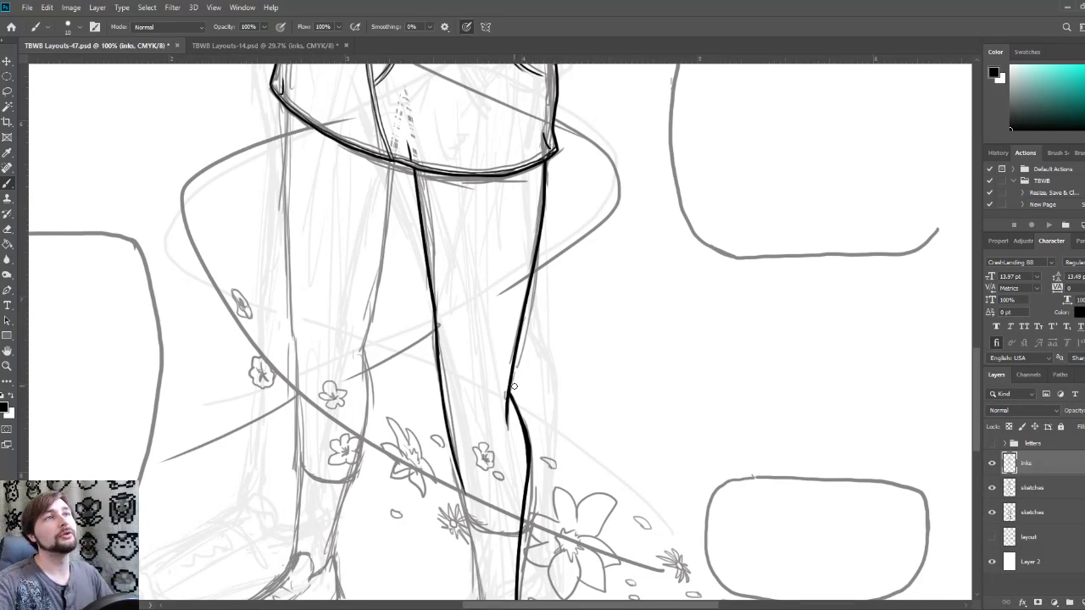
pyautogui.moveTo(518, 441); pyautogui.dragTo(504, 295)
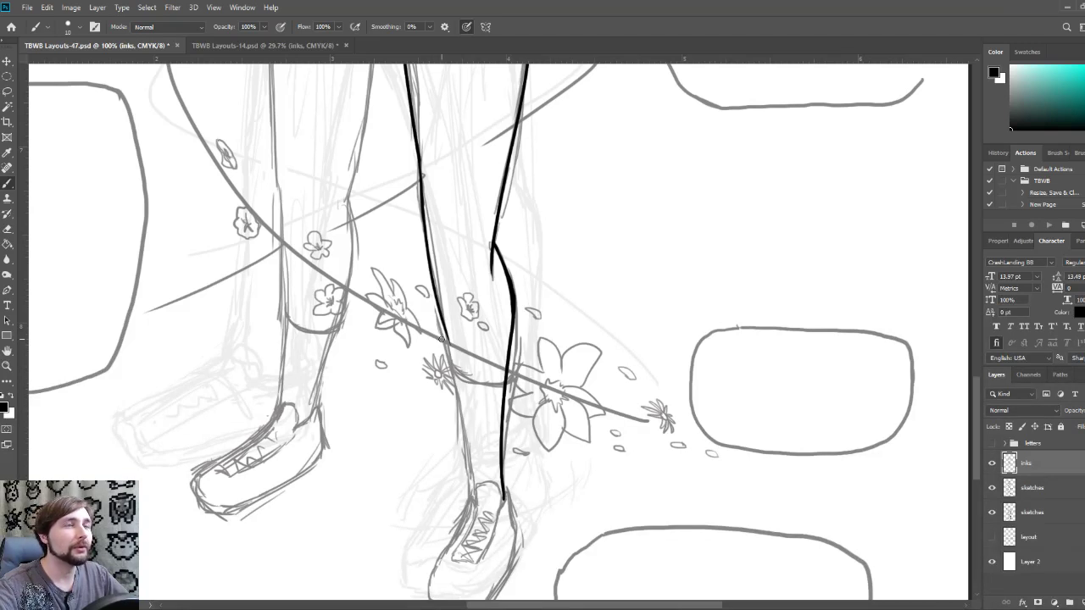
# Step: Extend the left leg ink line down toward the shoe, keeping the redrawn stroke
pyautogui.hotkey('ctrl', '+')
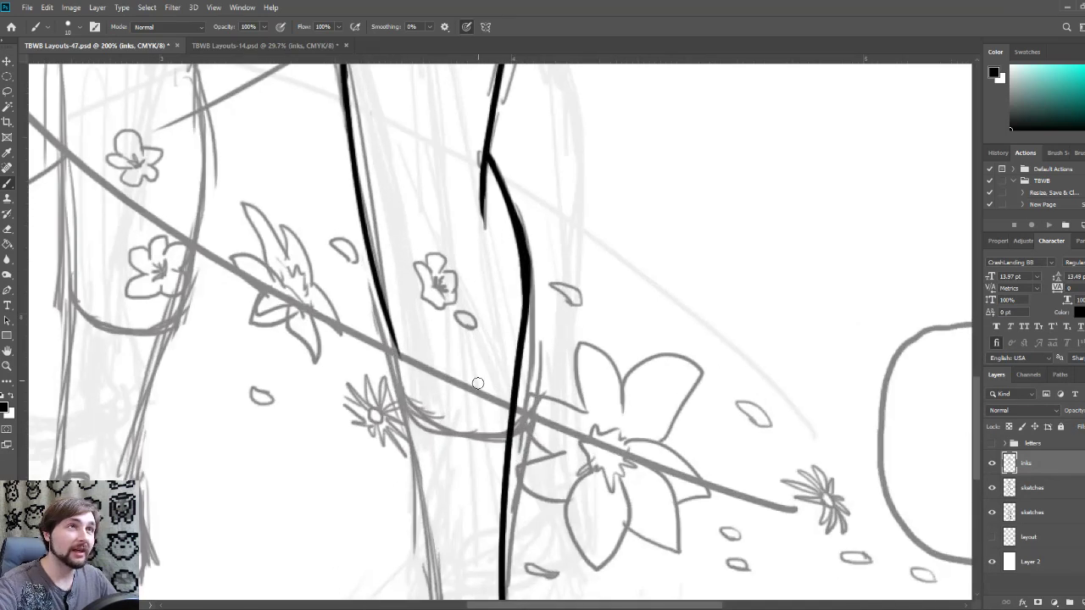
pyautogui.moveTo(474, 446)
pyautogui.mouseDown()
pyautogui.moveTo(462, 276)
pyautogui.moveTo(490, 222)
pyautogui.mouseUp()
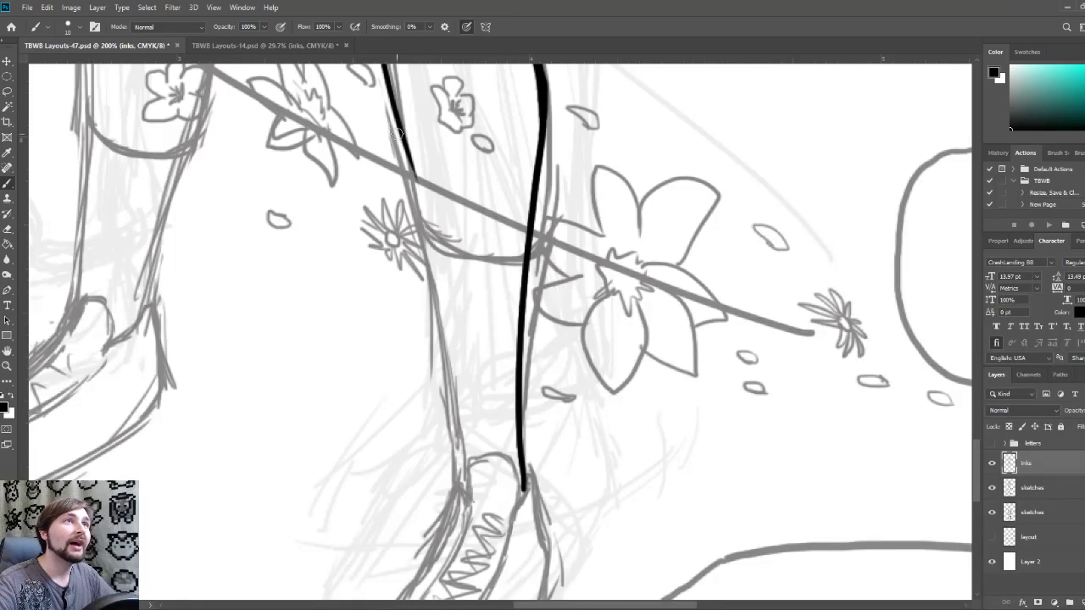
pyautogui.moveTo(394, 110); pyautogui.dragTo(453, 428)
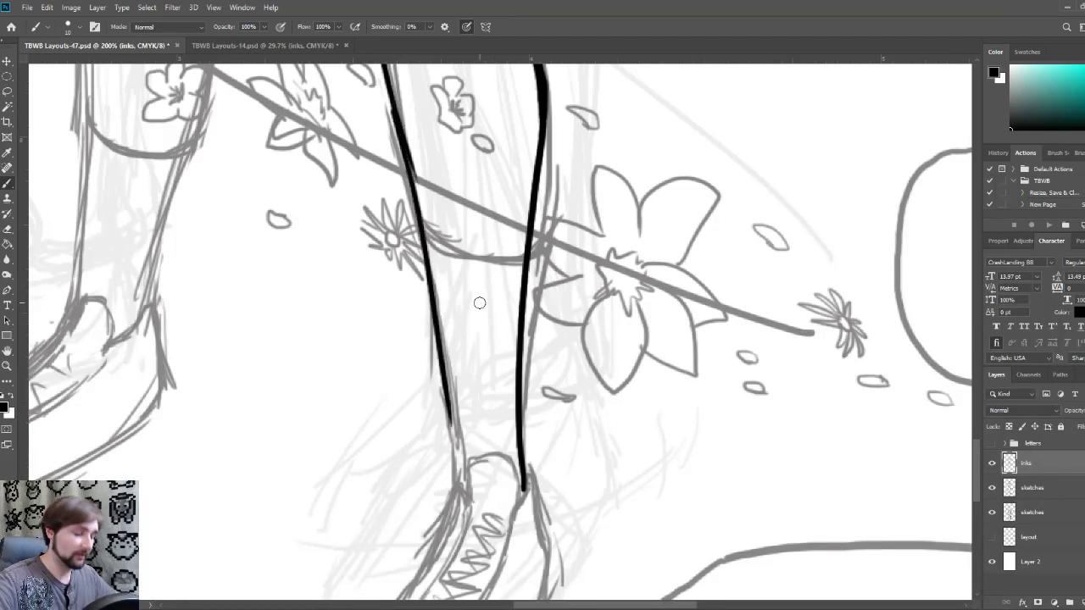
pyautogui.hotkey('ctrl', 'z')
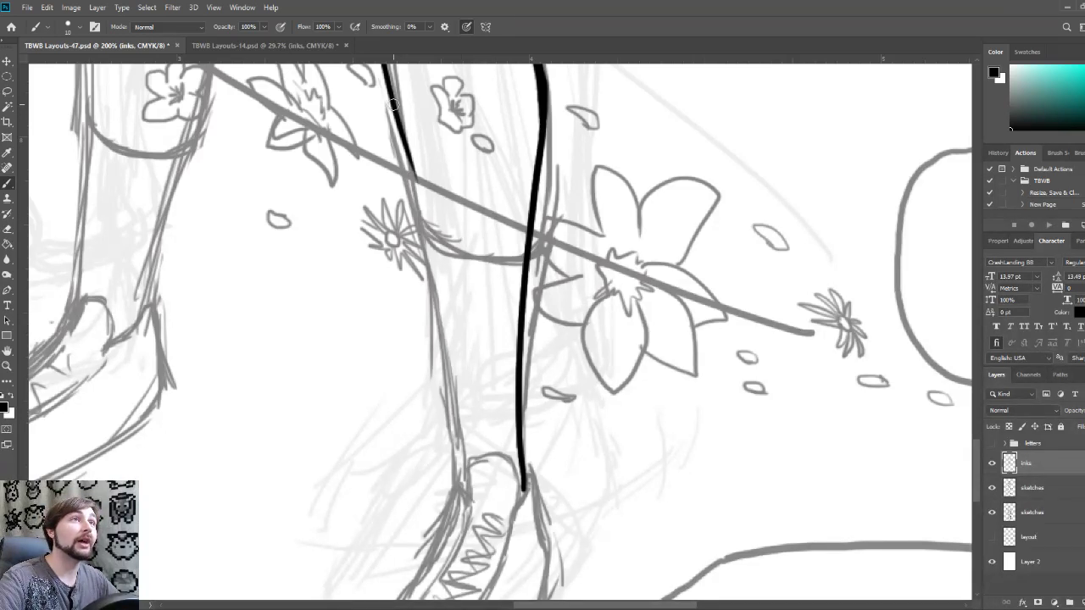
pyautogui.moveTo(394, 108)
pyautogui.mouseDown()
pyautogui.moveTo(441, 293)
pyautogui.moveTo(453, 474)
pyautogui.mouseUp()
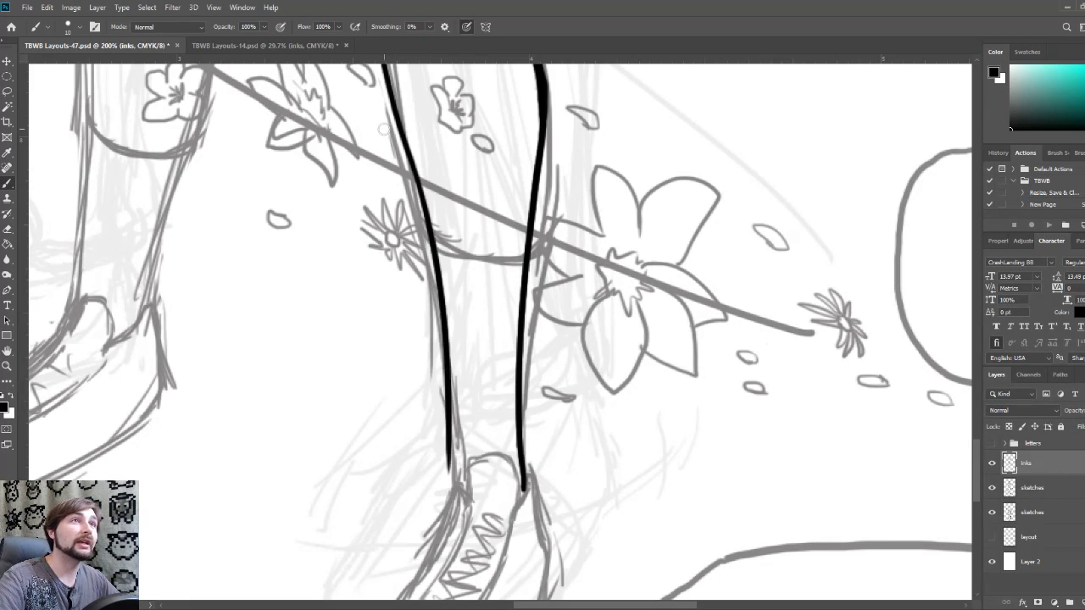
pyautogui.hotkey('ctrl', 'z')
pyautogui.hotkey('ctrl', 'shift', 'z')
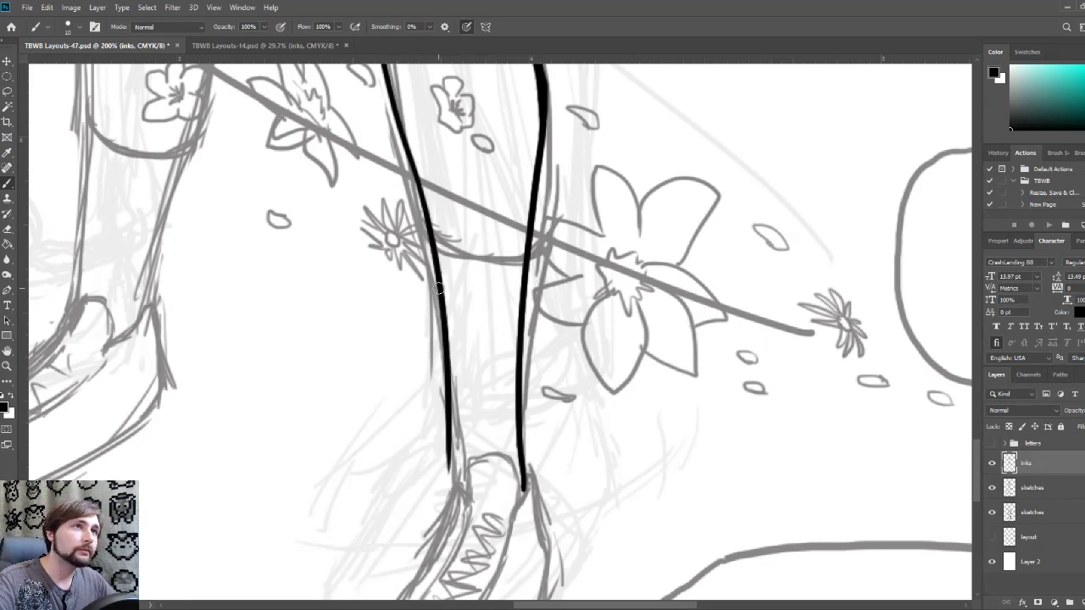
# Step: Thicken the lower left leg line over several retries, then adjust the brush size
pyautogui.moveTo(441, 292); pyautogui.dragTo(468, 468)
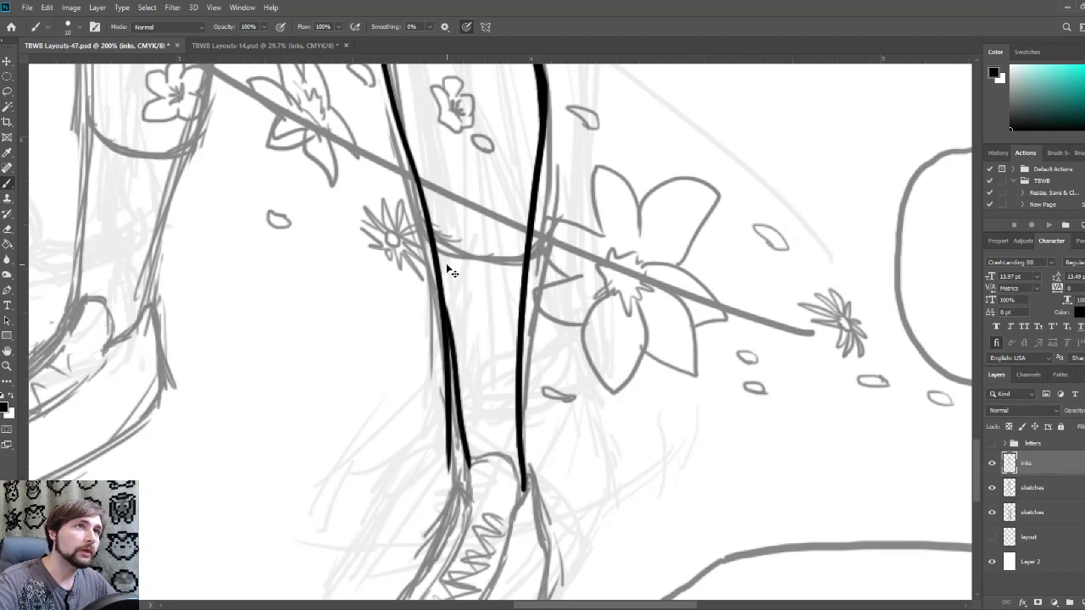
pyautogui.hotkey('ctrl', 'z')
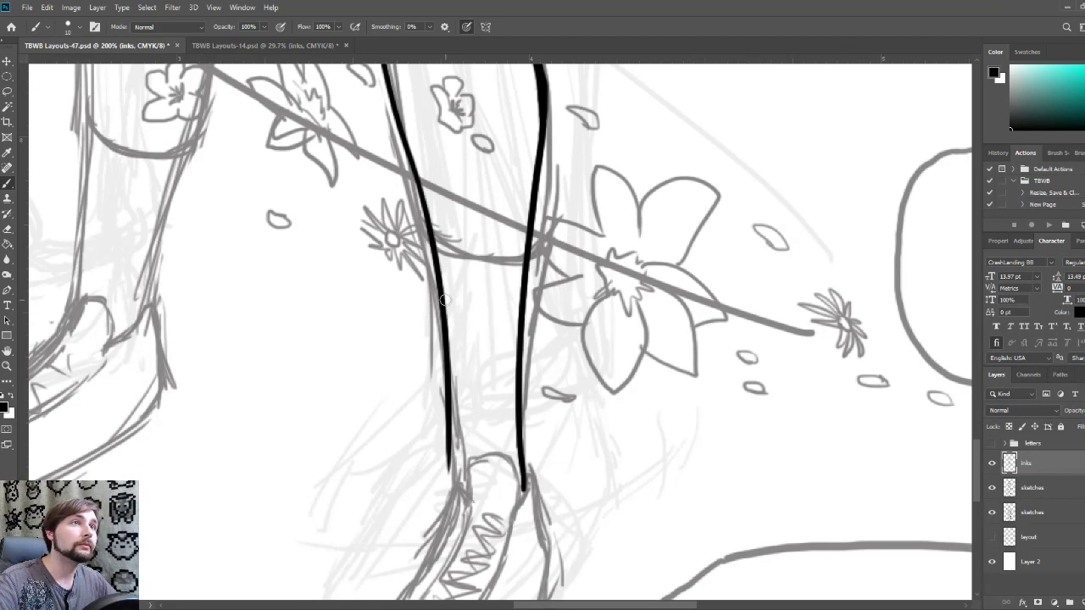
pyautogui.moveTo(440, 287); pyautogui.dragTo(468, 473)
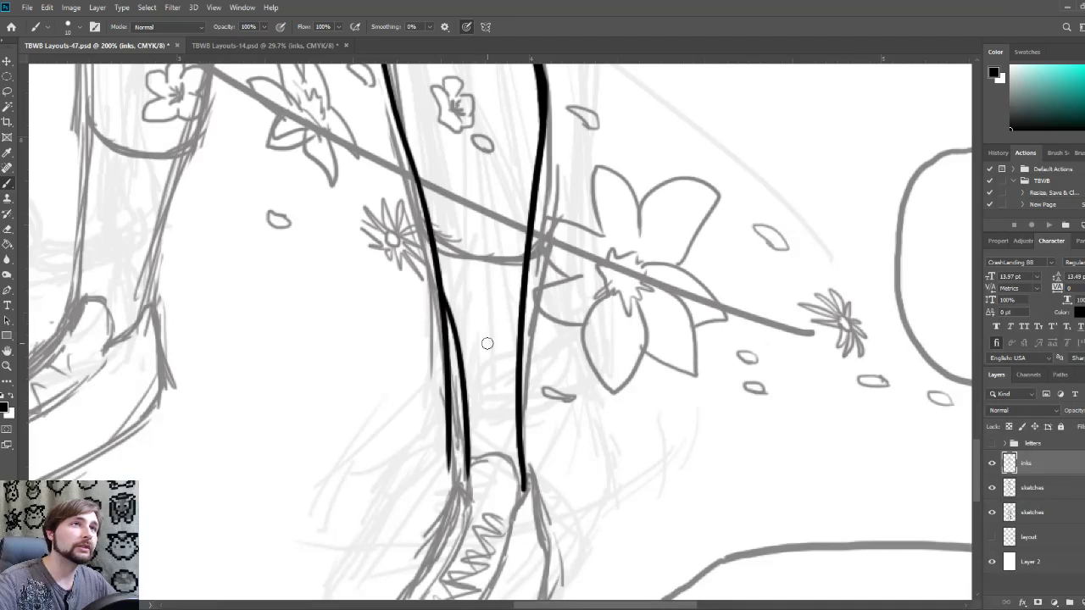
pyautogui.hotkey('ctrl', 'z')
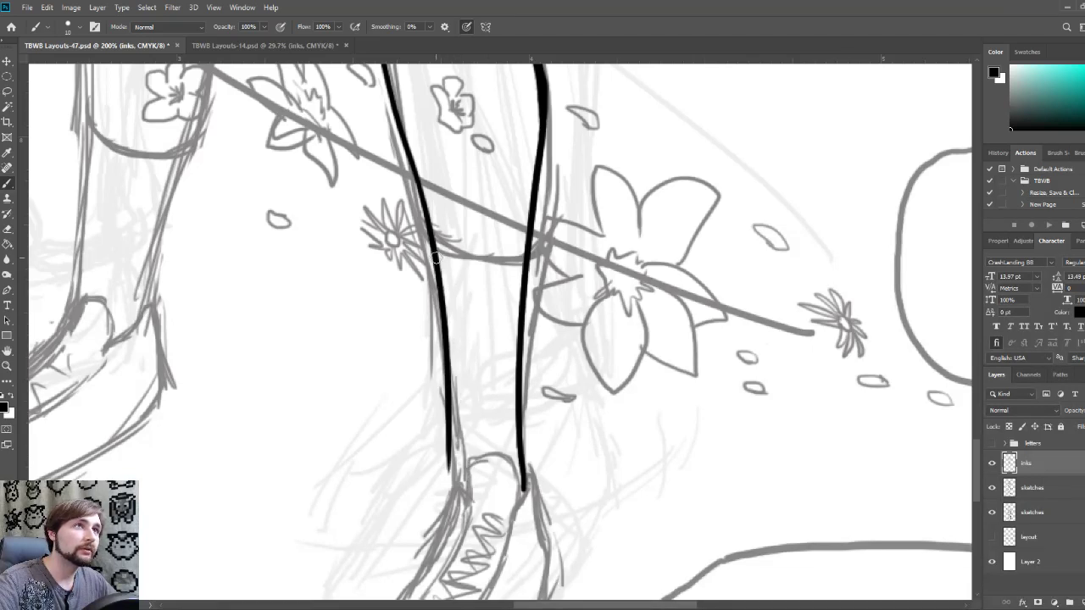
pyautogui.moveTo(440, 287); pyautogui.dragTo(469, 475)
pyautogui.hotkey('ctrl', 'z')
pyautogui.moveTo(427, 234)
pyautogui.mouseDown()
pyautogui.moveTo(439, 256)
pyautogui.moveTo(469, 526)
pyautogui.mouseUp()
pyautogui.hotkey('ctrl', 'z')
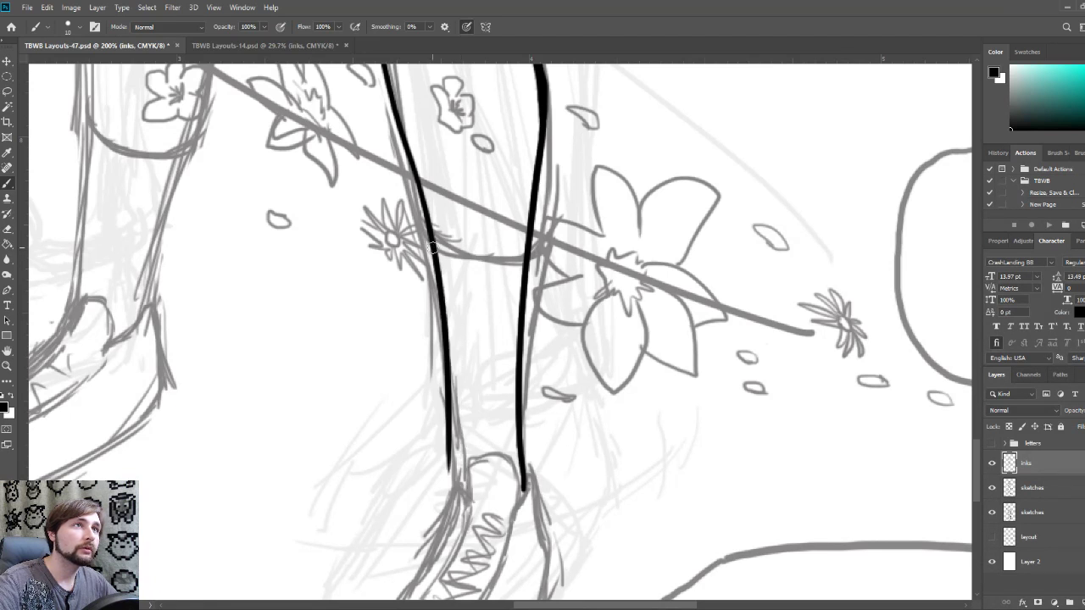
pyautogui.moveTo(428, 242); pyautogui.dragTo(483, 500)
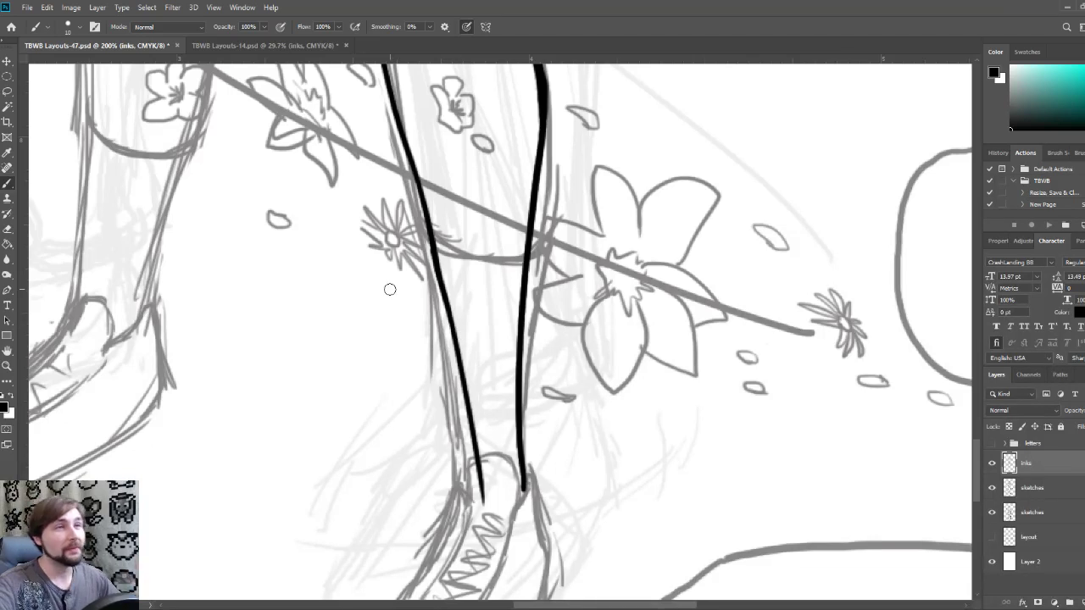
pyautogui.press(']')
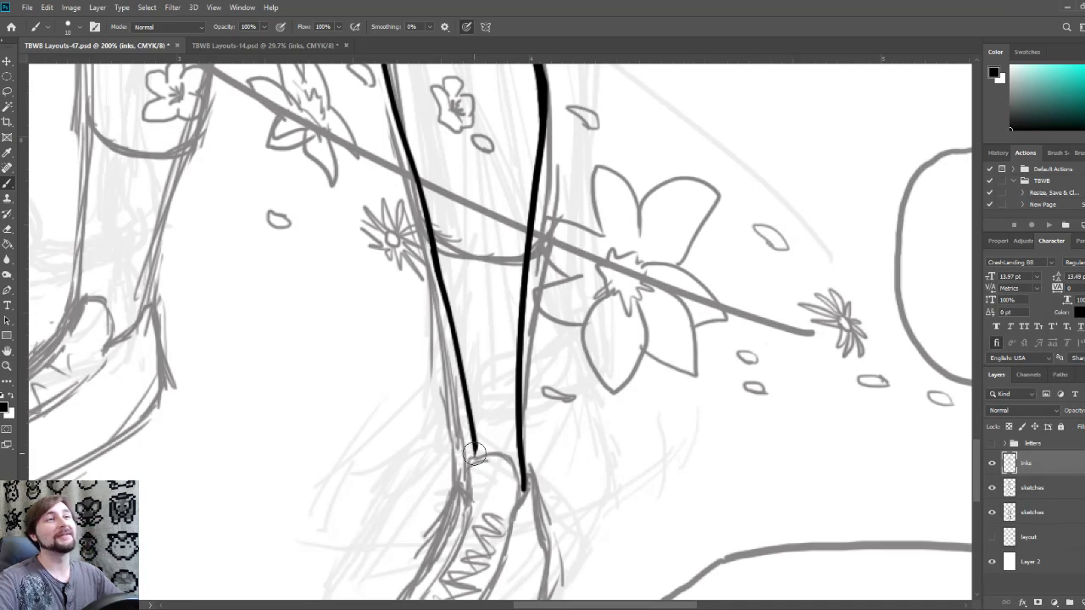
pyautogui.press('[')
# Step: Carry the left leg ink line down to the shoe top and thicken it just above
pyautogui.hotkey('ctrl', '-')
pyautogui.hotkey('ctrl', '-')
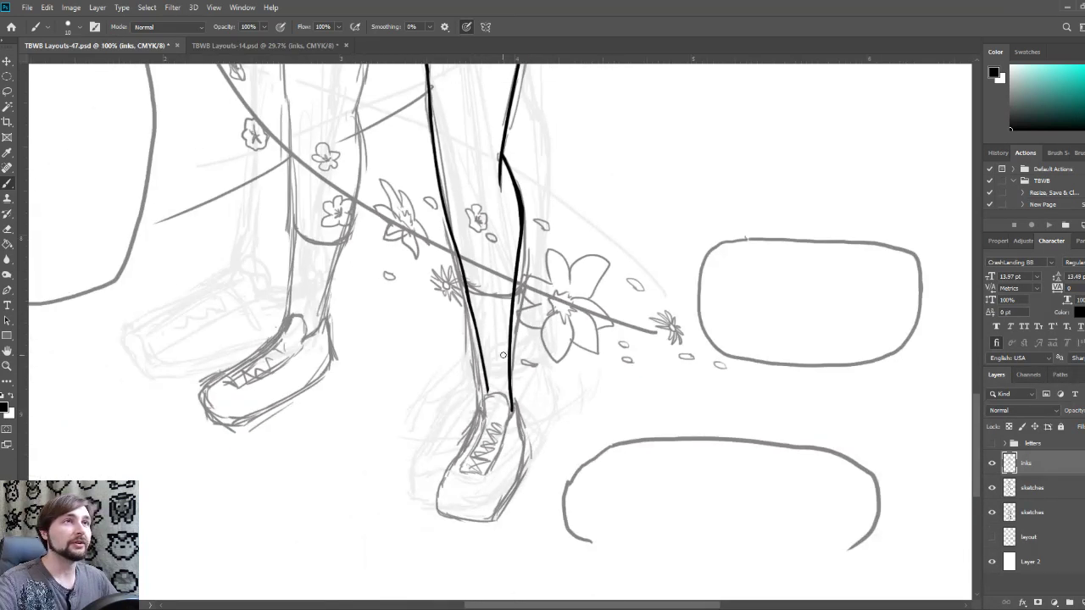
pyautogui.moveTo(443, 237); pyautogui.dragTo(533, 324)
pyautogui.hotkey('ctrl', '+')
pyautogui.hotkey('ctrl', '+')
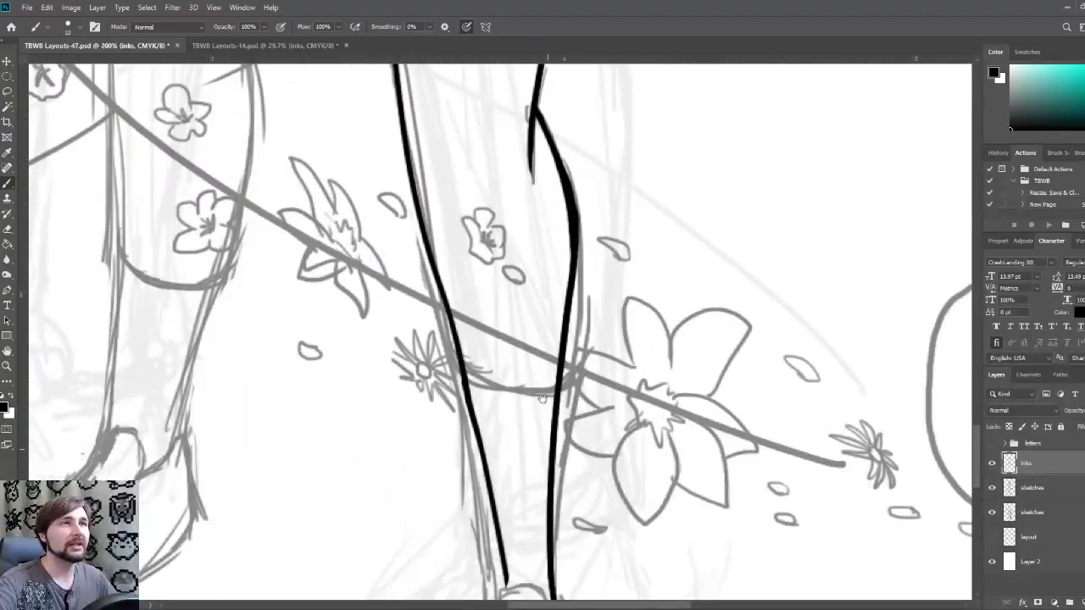
pyautogui.moveTo(529, 449); pyautogui.dragTo(552, 253)
pyautogui.scroll(-2, 535, 339)
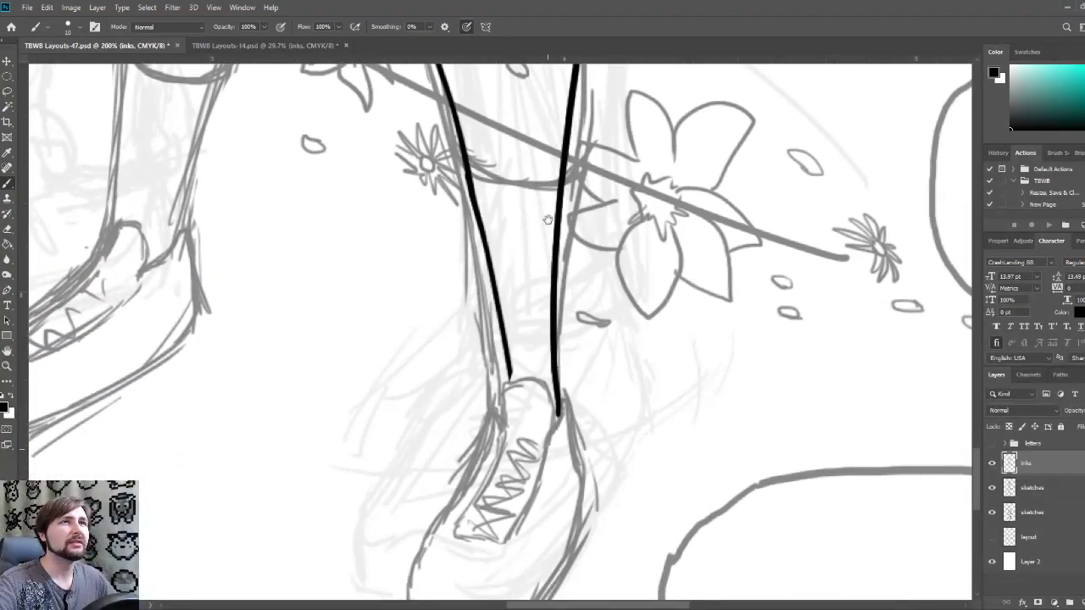
pyautogui.scroll(-2, 509, 360)
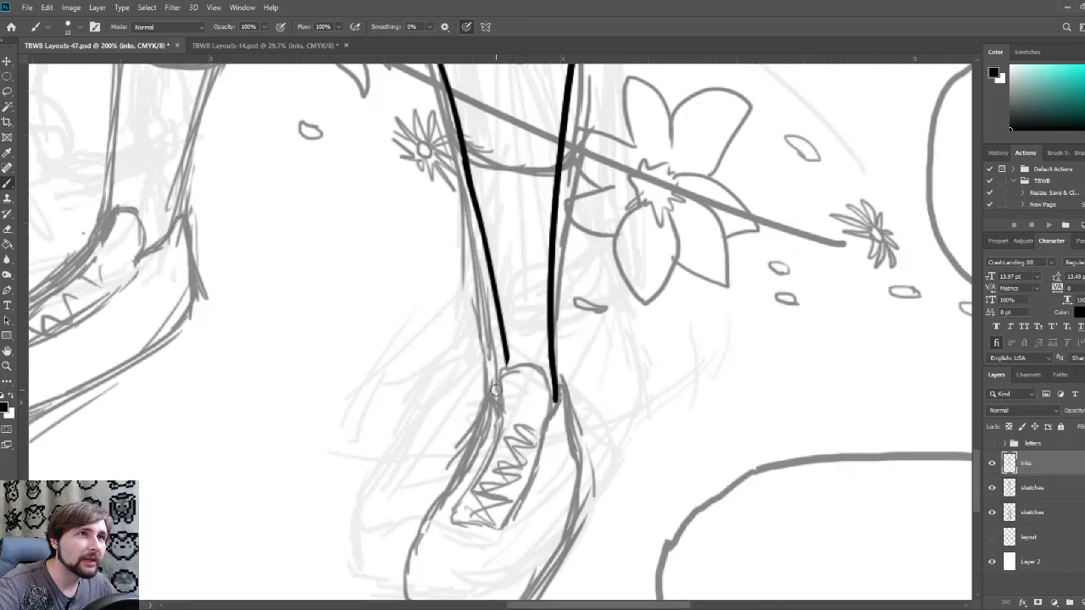
pyautogui.moveTo(497, 394); pyautogui.dragTo(506, 354)
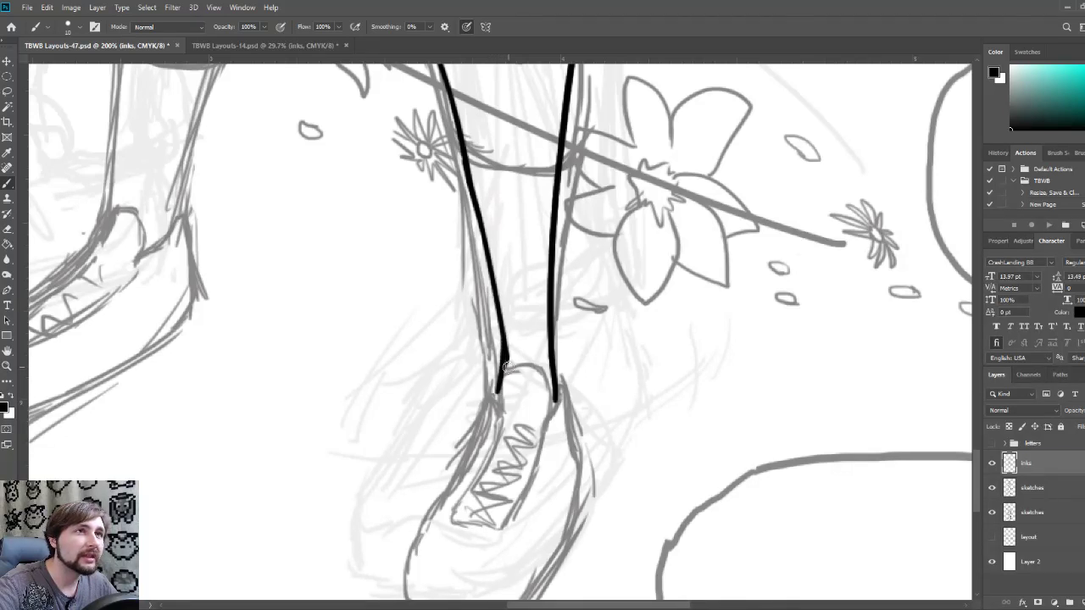
pyautogui.moveTo(504, 360); pyautogui.dragTo(501, 296)
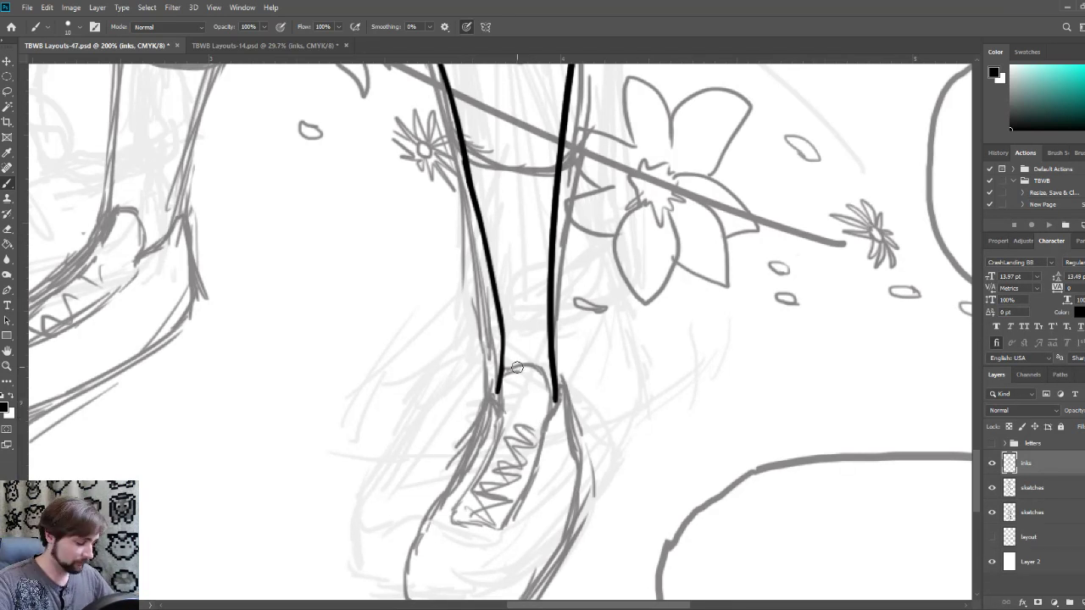
pyautogui.moveTo(539, 392)
pyautogui.mouseDown()
pyautogui.moveTo(567, 399)
pyautogui.moveTo(563, 349)
pyautogui.mouseUp()
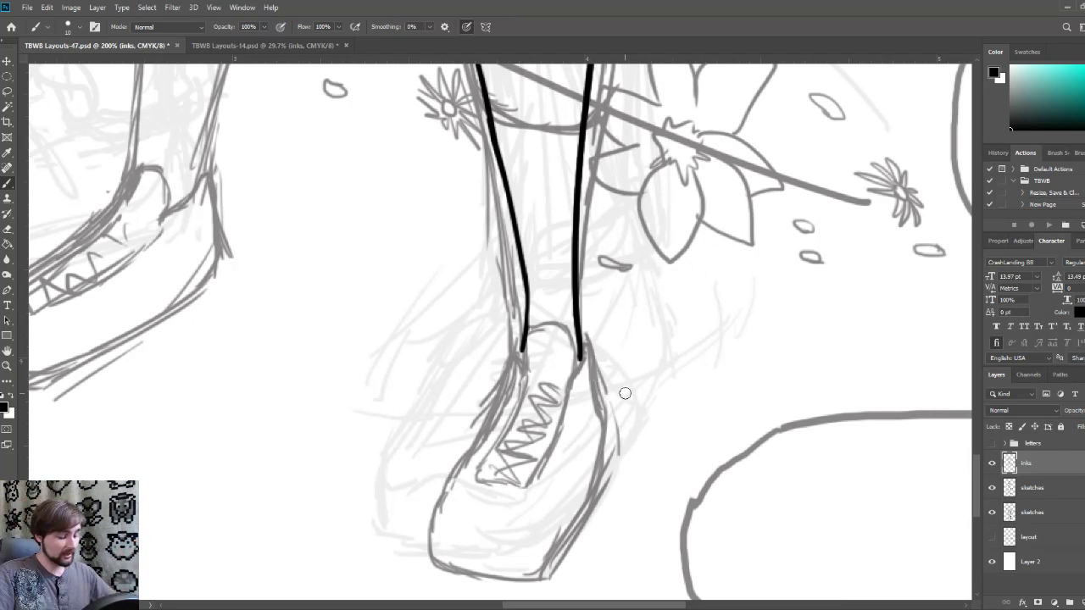
# Step: Ink the curve across the shoe top, joining both leg lines and thickening their ends
pyautogui.moveTo(800, 162); pyautogui.dragTo(760, 424)
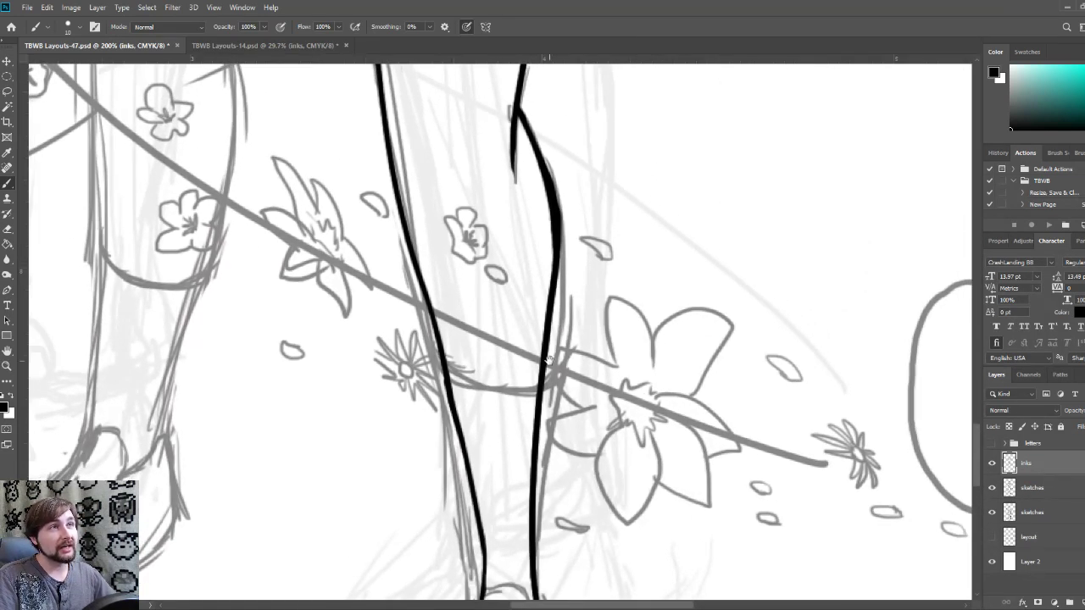
pyautogui.moveTo(591, 472); pyautogui.dragTo(629, 184)
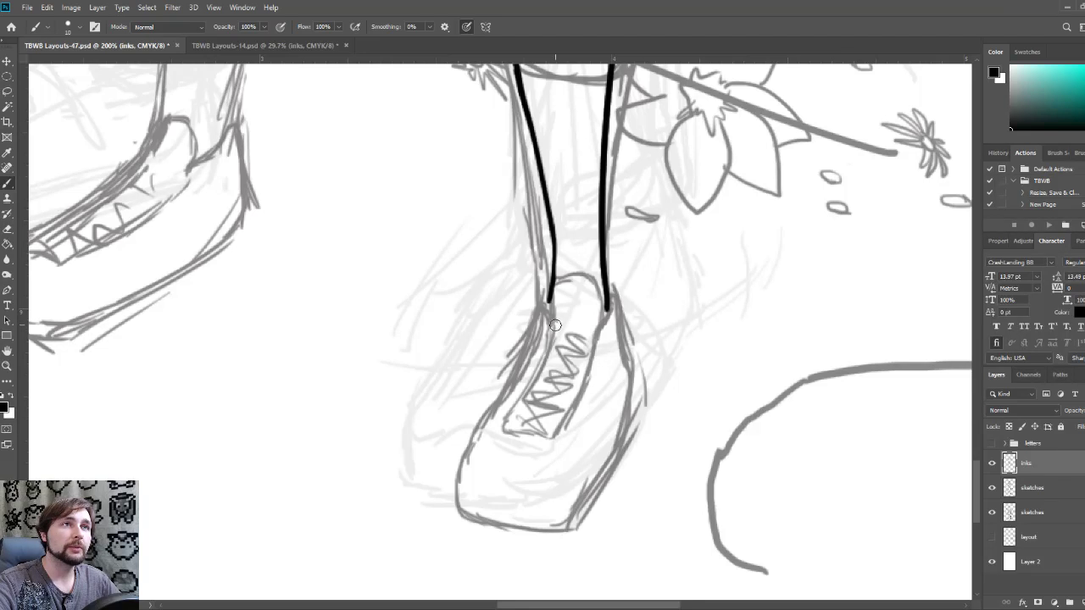
pyautogui.moveTo(555, 326)
pyautogui.mouseDown()
pyautogui.moveTo(551, 286)
pyautogui.moveTo(595, 281)
pyautogui.moveTo(593, 335)
pyautogui.mouseUp()
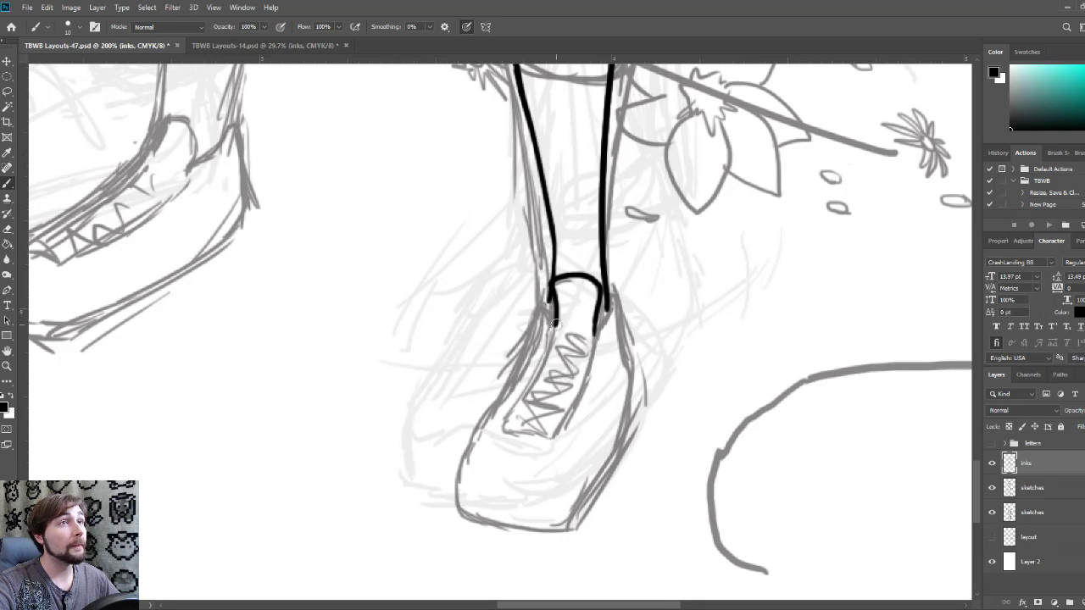
pyautogui.moveTo(552, 321)
pyautogui.mouseDown()
pyautogui.moveTo(555, 329)
pyautogui.moveTo(553, 298)
pyautogui.mouseUp()
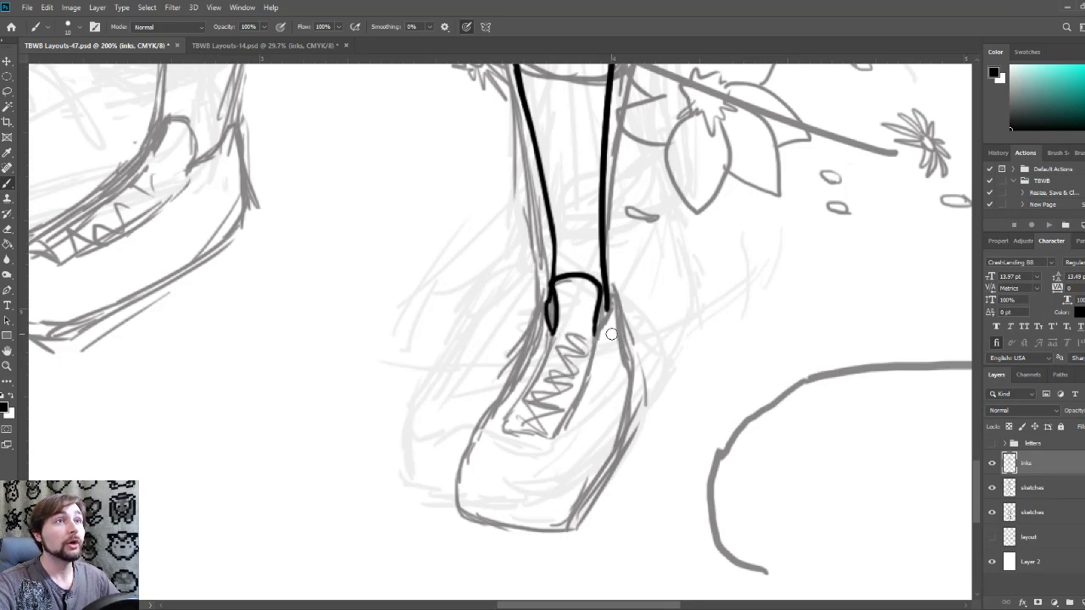
pyautogui.moveTo(594, 328)
pyautogui.mouseDown()
pyautogui.moveTo(594, 346)
pyautogui.moveTo(612, 307)
pyautogui.mouseUp()
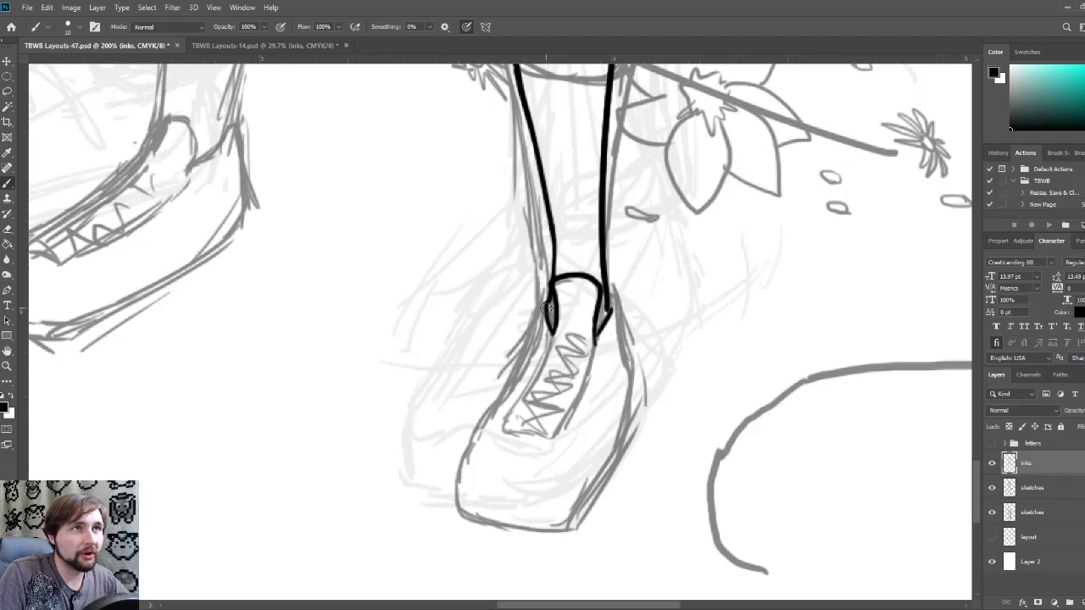
pyautogui.moveTo(549, 293); pyautogui.dragTo(534, 349)
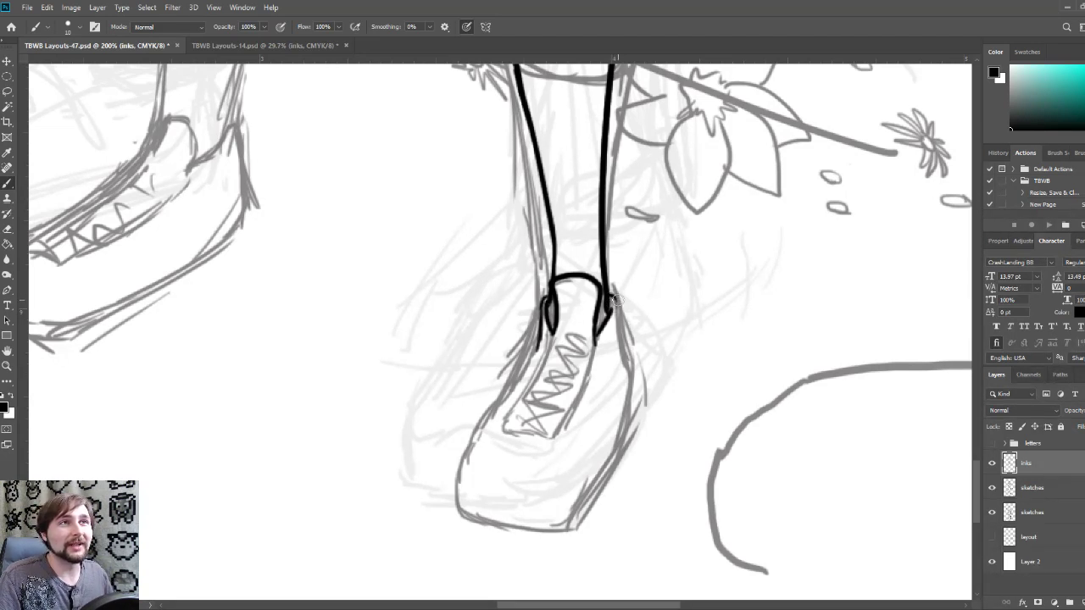
# Step: Ink the shoe's right ankle side and its left side, refining with a smaller brush
pyautogui.moveTo(615, 297); pyautogui.dragTo(626, 395)
pyautogui.moveTo(617, 354); pyautogui.dragTo(624, 394)
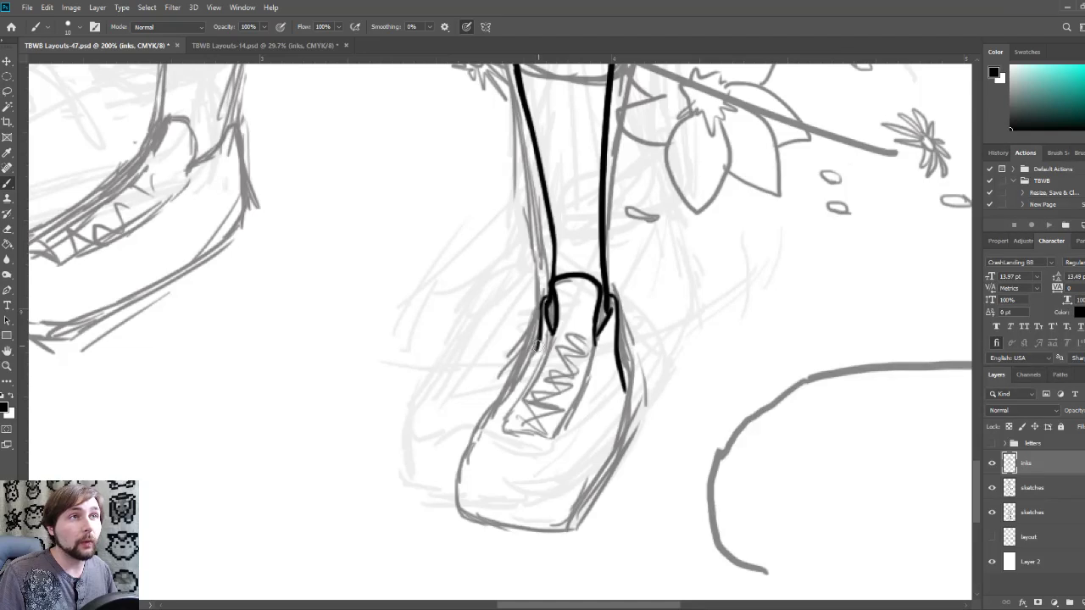
pyautogui.moveTo(541, 333); pyautogui.dragTo(472, 506)
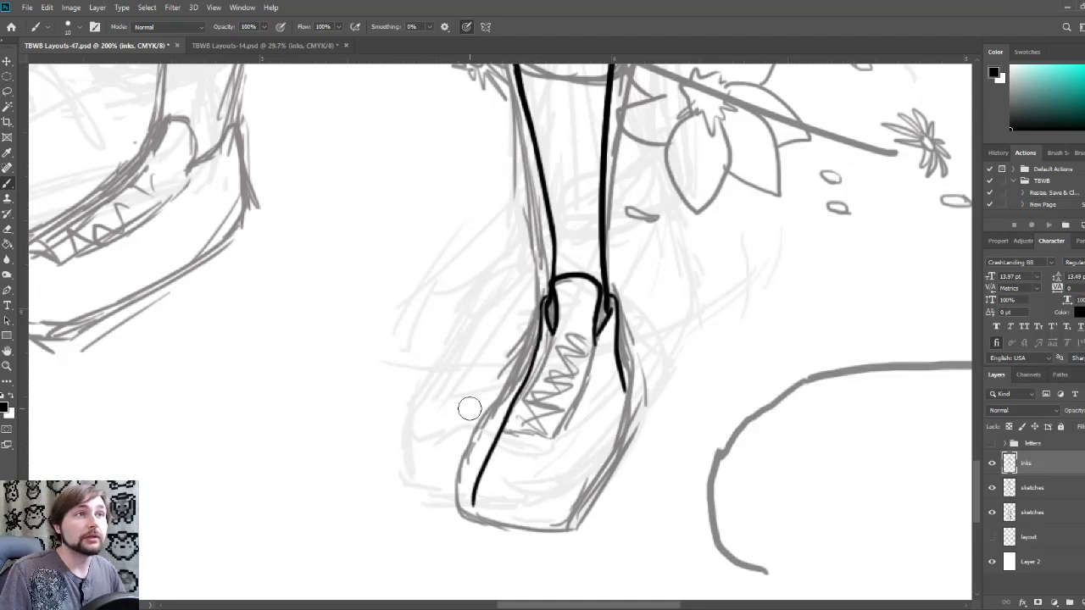
pyautogui.moveTo(471, 505)
pyautogui.mouseDown()
pyautogui.moveTo(489, 420)
pyautogui.moveTo(511, 441)
pyautogui.moveTo(522, 414)
pyautogui.moveTo(509, 420)
pyautogui.mouseUp()
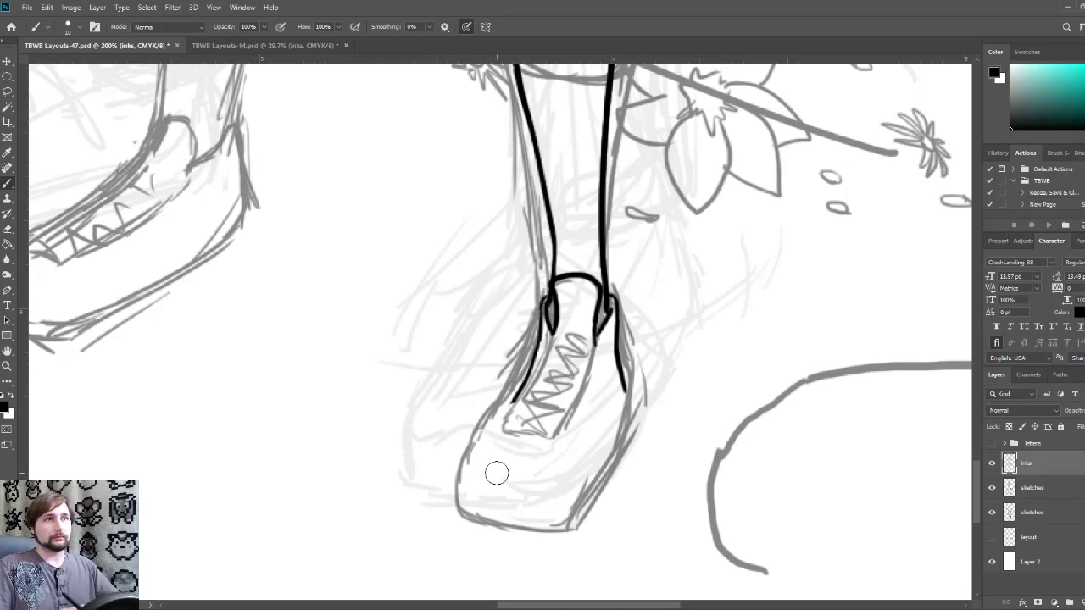
pyautogui.press('[')
pyautogui.press('[')
pyautogui.press('[')
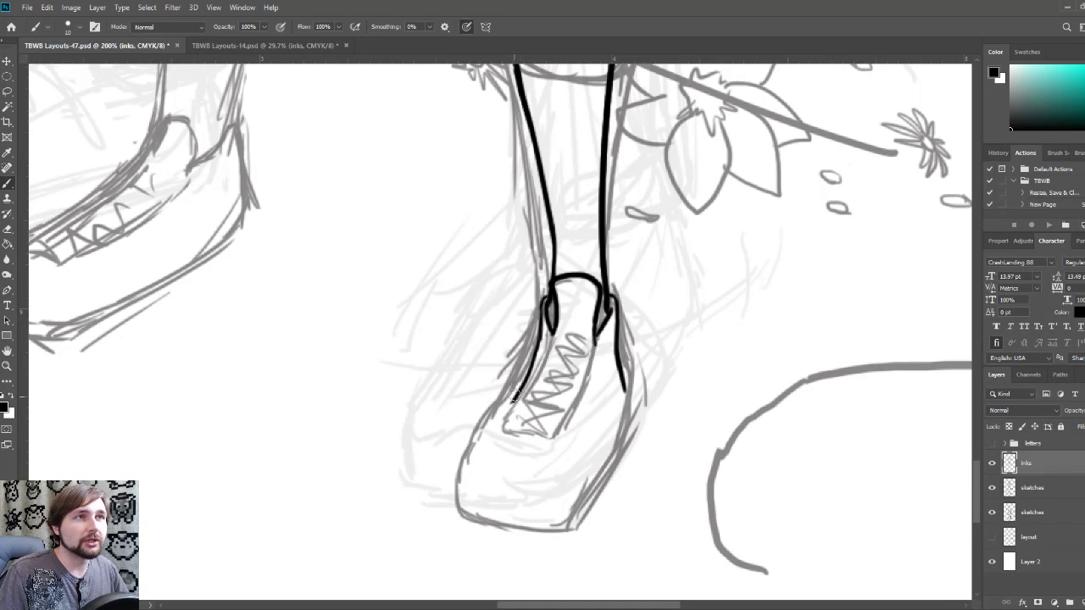
pyautogui.moveTo(517, 390); pyautogui.dragTo(480, 500)
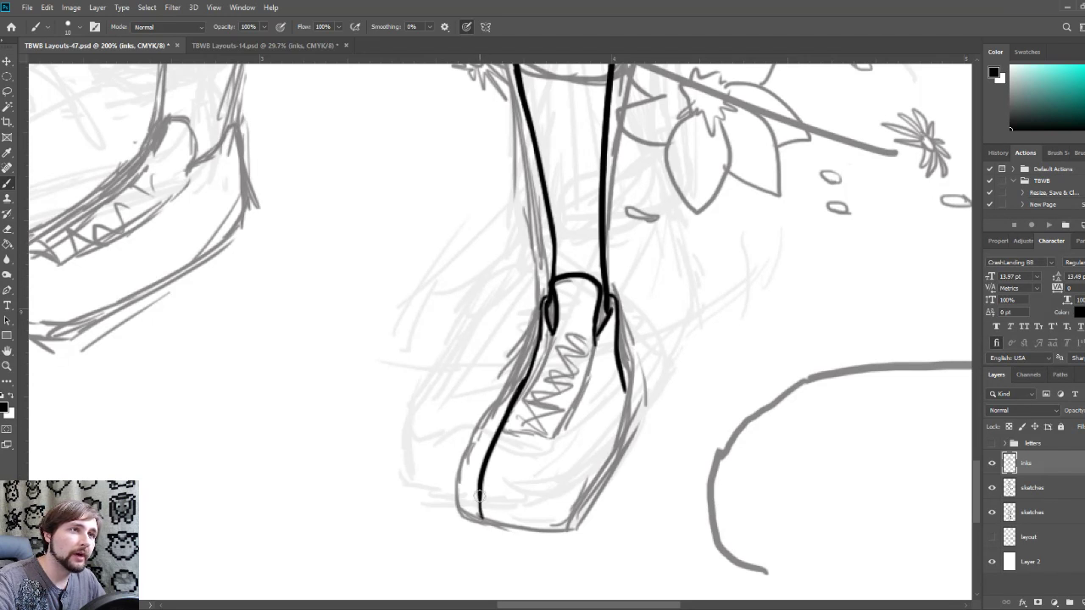
# Step: Carry the left shoe line down and ink the sole curve, discarding the right-side attempts
pyautogui.moveTo(479, 496); pyautogui.dragTo(484, 524)
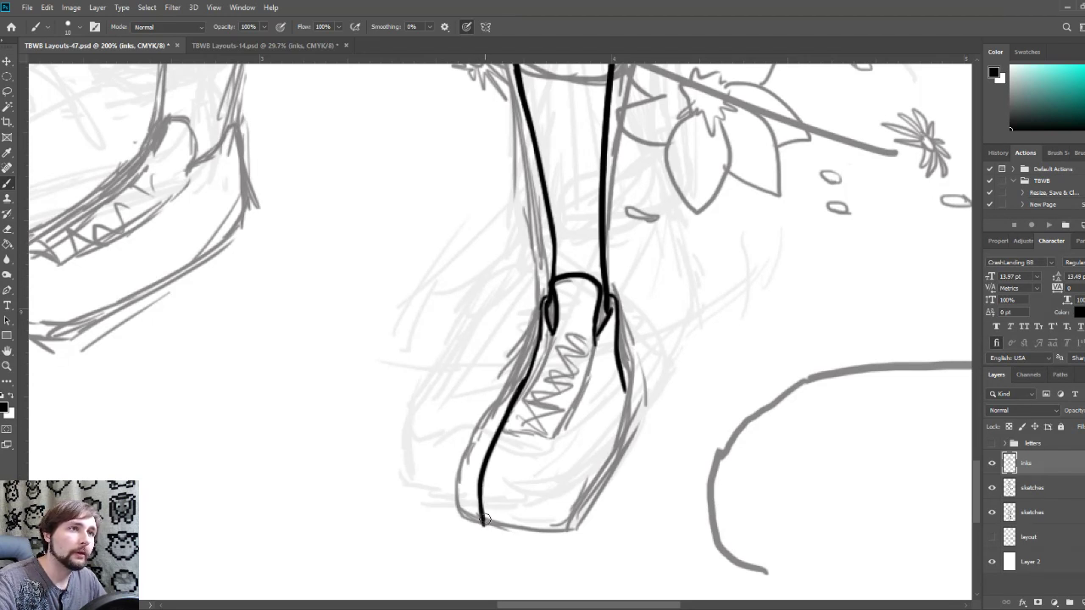
pyautogui.moveTo(485, 524); pyautogui.dragTo(551, 550)
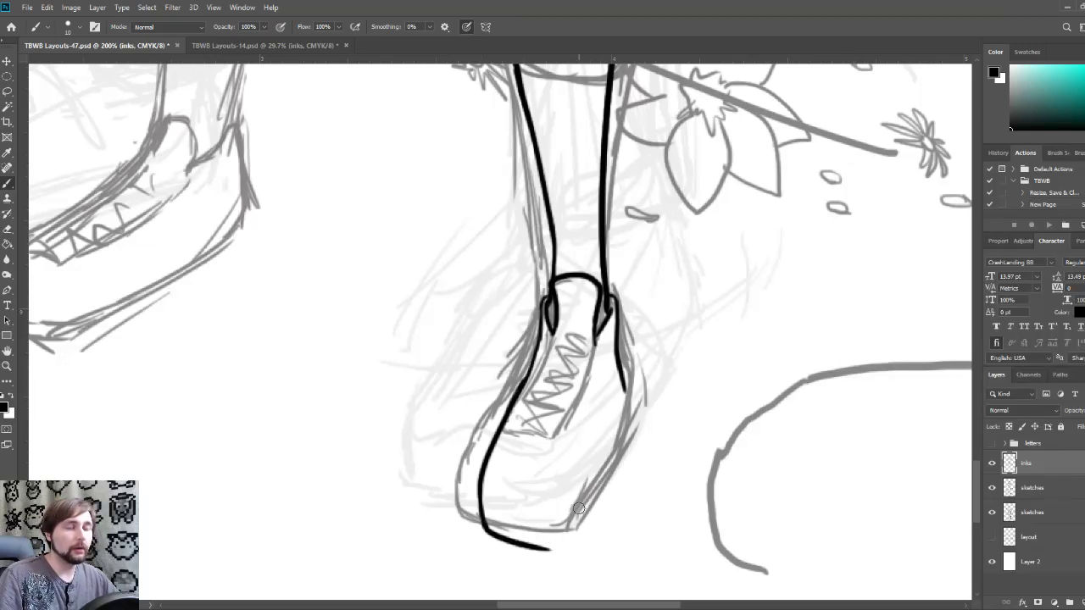
pyautogui.hotkey('ctrl', 'z')
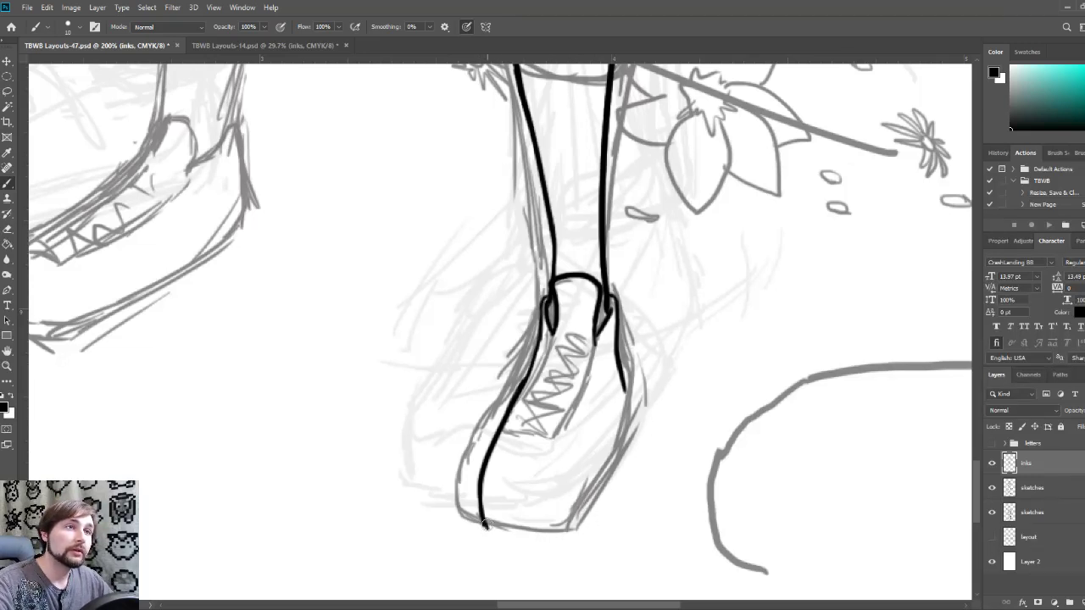
pyautogui.moveTo(485, 524); pyautogui.dragTo(555, 546)
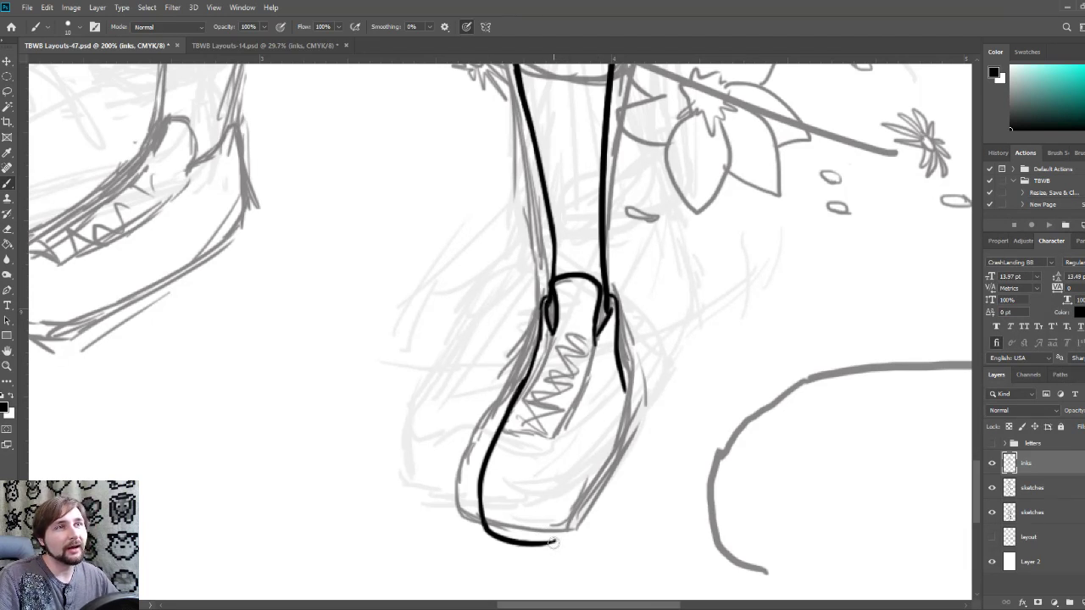
pyautogui.moveTo(553, 543)
pyautogui.mouseDown()
pyautogui.moveTo(611, 451)
pyautogui.moveTo(626, 377)
pyautogui.mouseUp()
pyautogui.hotkey('ctrl', 'z')
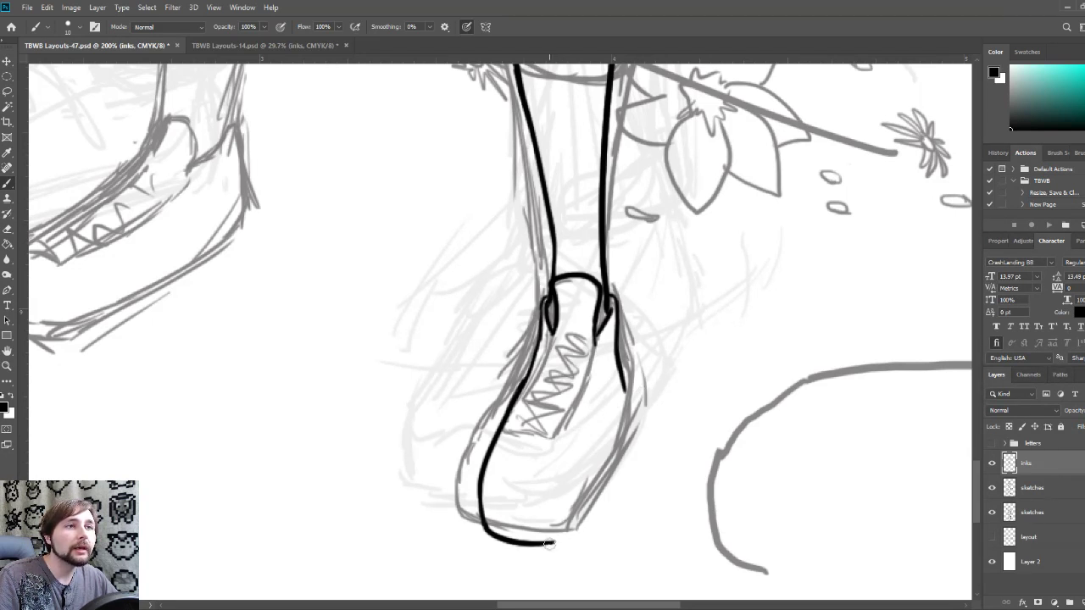
pyautogui.moveTo(549, 543)
pyautogui.mouseDown()
pyautogui.moveTo(610, 465)
pyautogui.moveTo(627, 416)
pyautogui.moveTo(625, 339)
pyautogui.mouseUp()
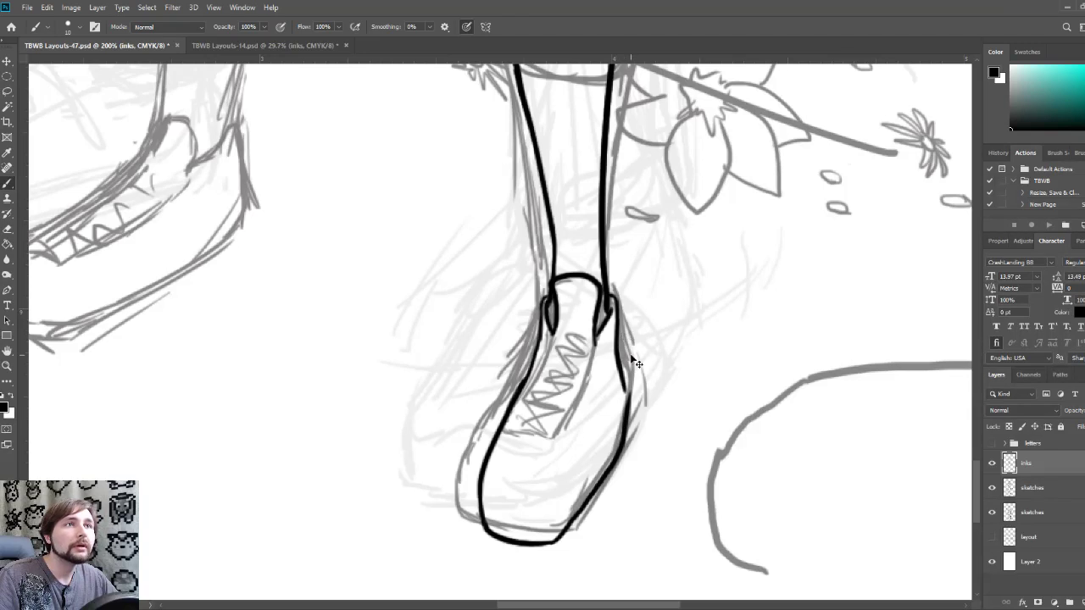
pyautogui.hotkey('ctrl', 'z')
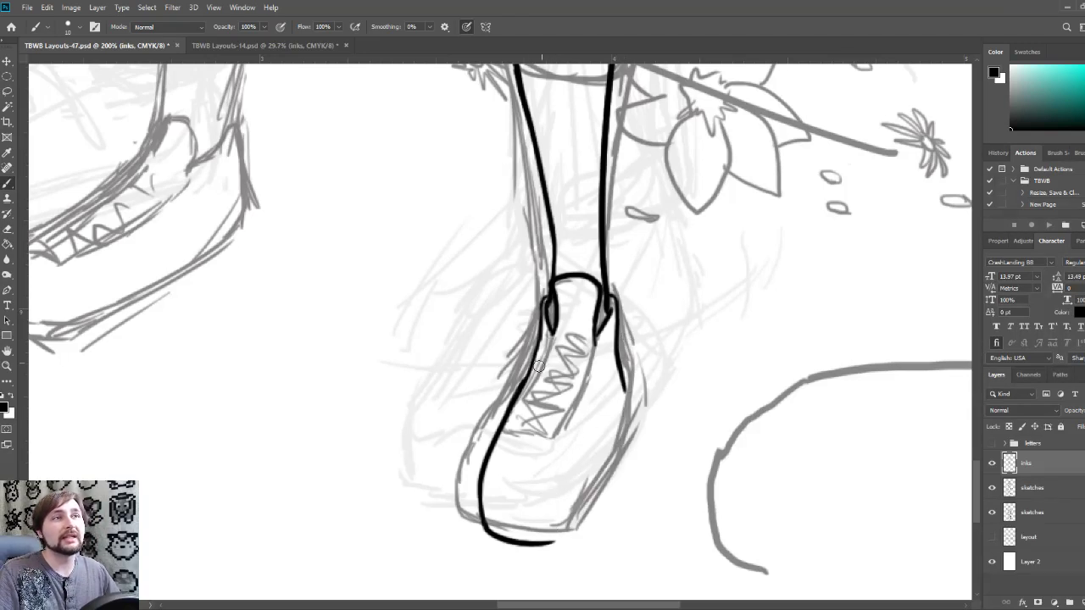
# Step: On the upper sketches layer, erase the zigzag laces and stray sketch marks inside the shoe
pyautogui.click(1052, 496)
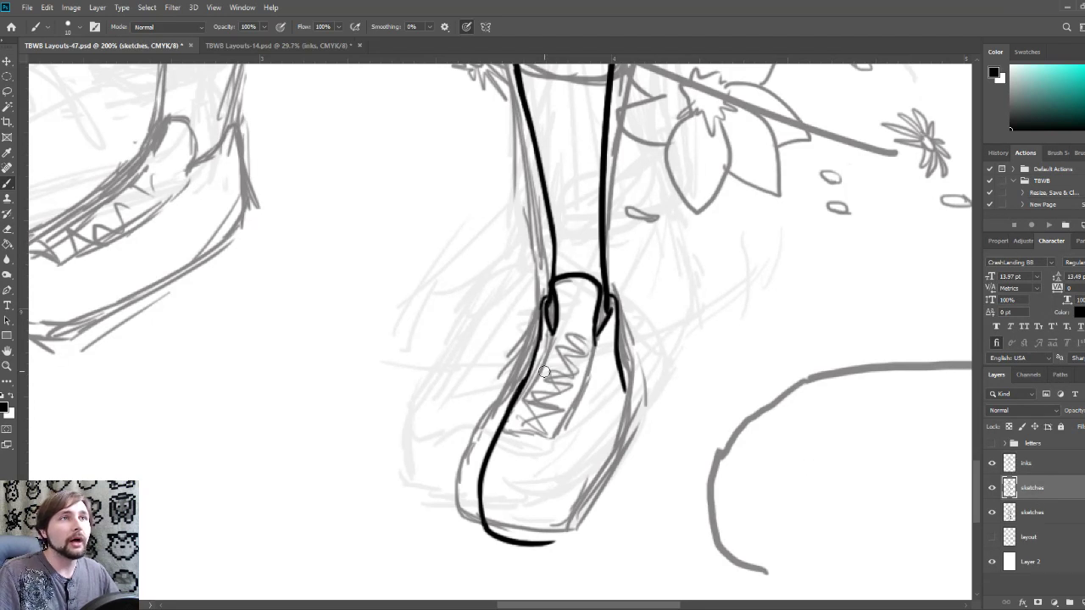
pyautogui.moveTo(552, 343); pyautogui.dragTo(544, 374)
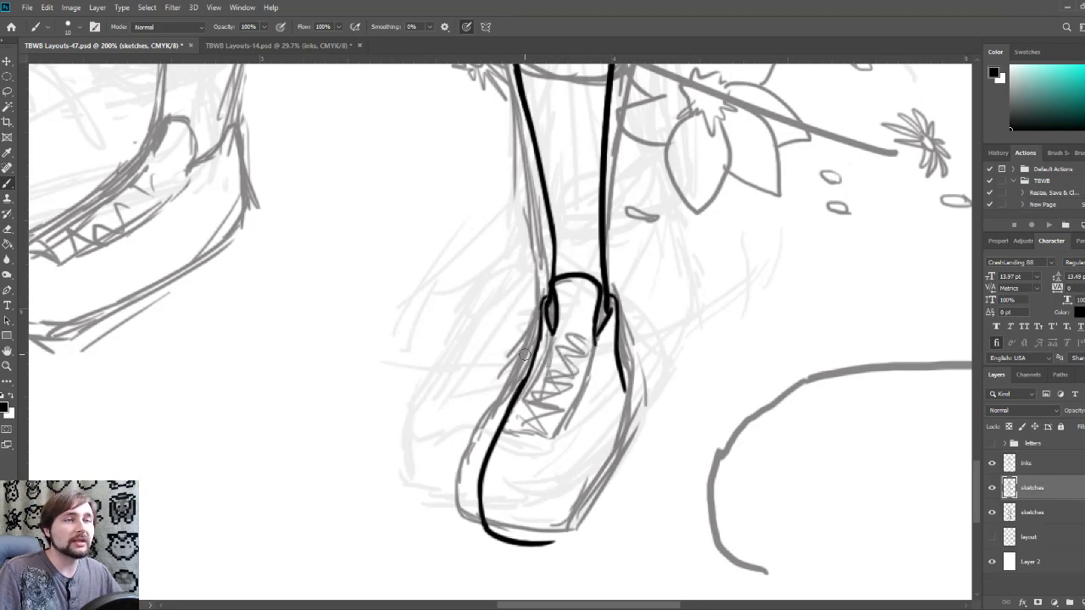
pyautogui.moveTo(516, 442)
pyautogui.mouseDown()
pyautogui.moveTo(541, 375)
pyautogui.moveTo(535, 403)
pyautogui.moveTo(549, 421)
pyautogui.moveTo(594, 390)
pyautogui.moveTo(588, 354)
pyautogui.moveTo(564, 408)
pyautogui.mouseUp()
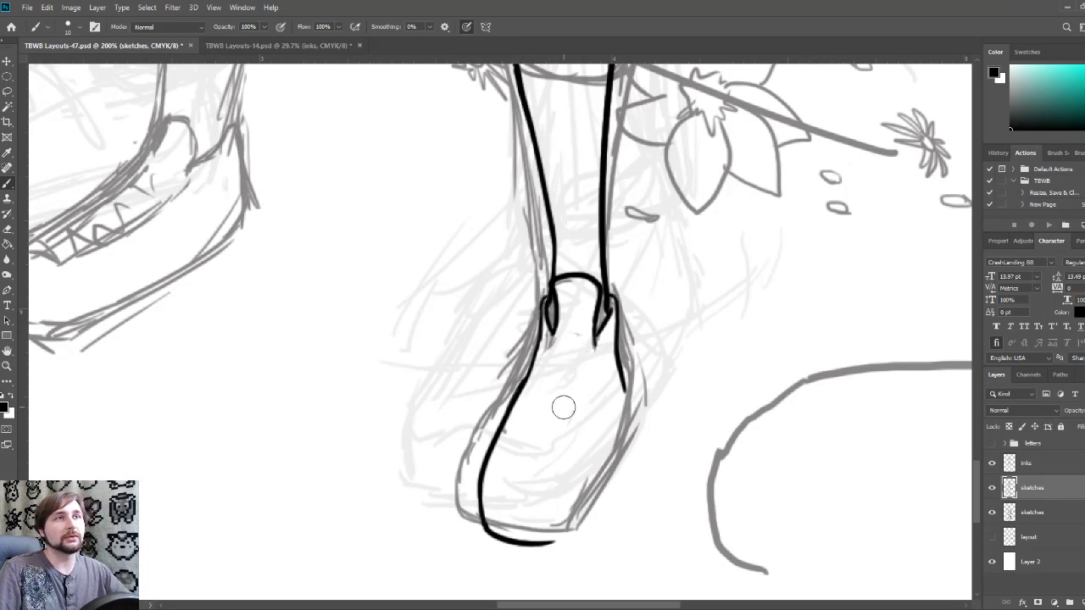
pyautogui.press('[')
pyautogui.press('[')
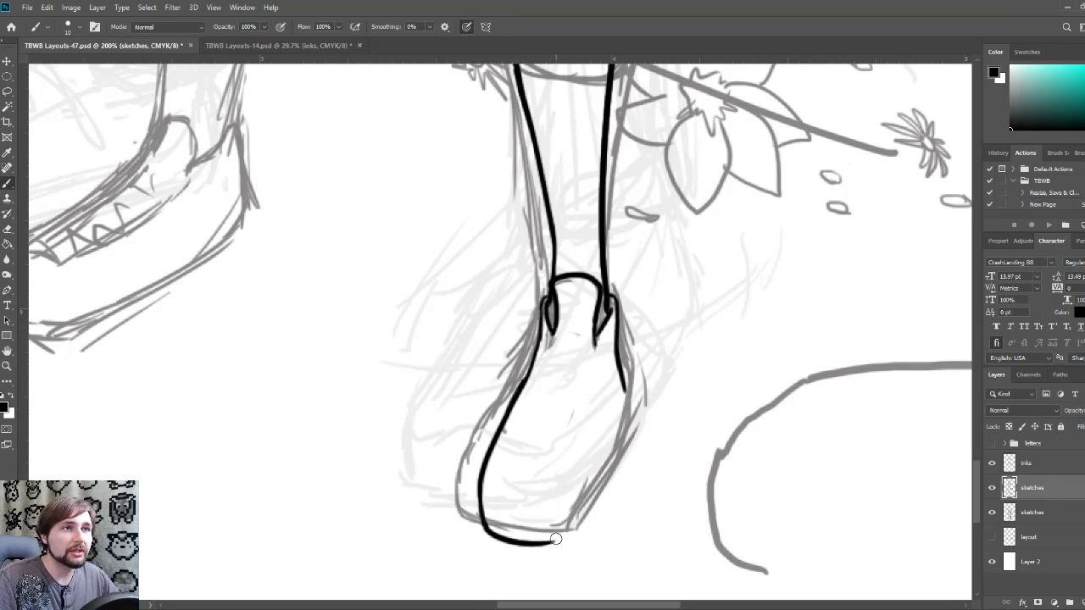
pyautogui.moveTo(555, 539)
pyautogui.mouseDown()
pyautogui.moveTo(570, 507)
pyautogui.moveTo(569, 522)
pyautogui.moveTo(583, 509)
pyautogui.moveTo(622, 419)
pyautogui.moveTo(623, 382)
pyautogui.moveTo(629, 426)
pyautogui.moveTo(590, 487)
pyautogui.mouseUp()
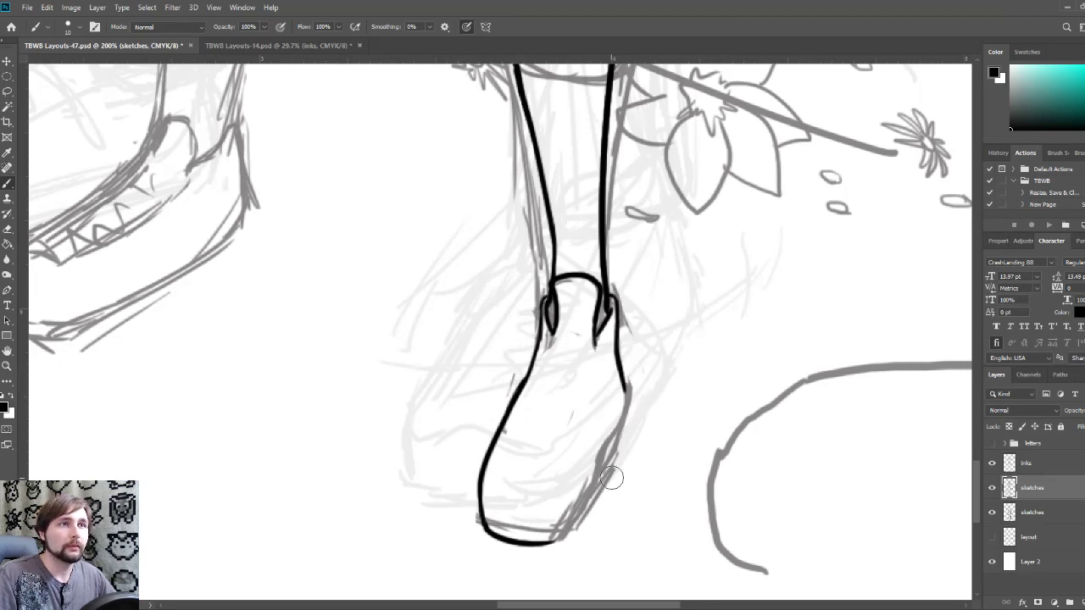
pyautogui.moveTo(554, 519)
pyautogui.mouseDown()
pyautogui.moveTo(577, 491)
pyautogui.moveTo(566, 523)
pyautogui.moveTo(577, 416)
pyautogui.mouseUp()
pyautogui.press('[')
pyautogui.press('[')
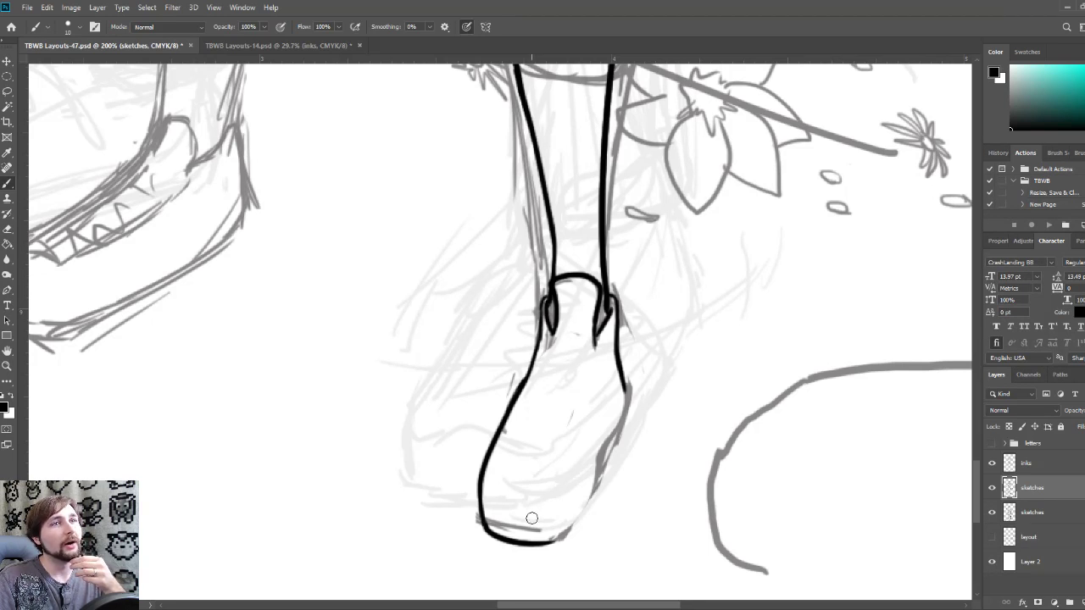
# Step: On the inks layer, thicken the boot's left outline and ink the sole up toward the toe with a smaller brush
pyautogui.click(1048, 465)
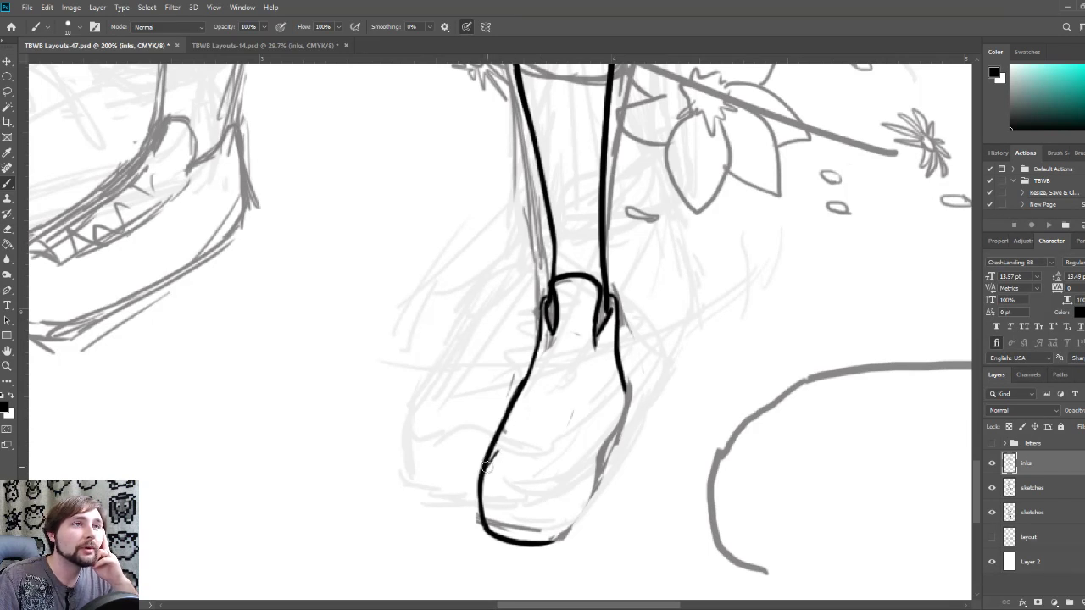
pyautogui.moveTo(483, 467)
pyautogui.mouseDown()
pyautogui.moveTo(522, 383)
pyautogui.moveTo(521, 399)
pyautogui.moveTo(532, 345)
pyautogui.mouseUp()
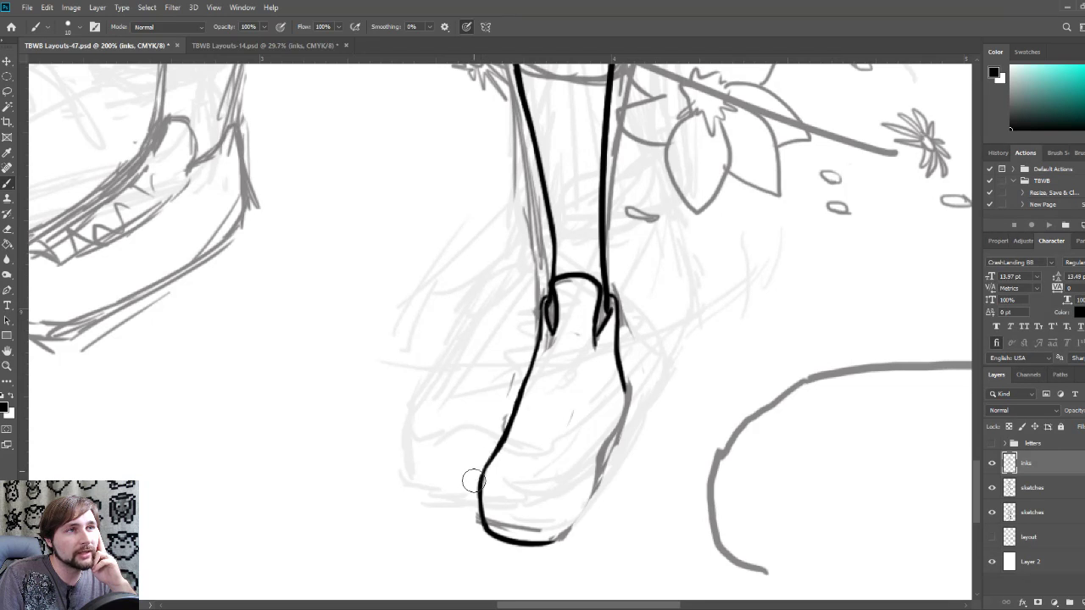
pyautogui.press('[')
pyautogui.press('[')
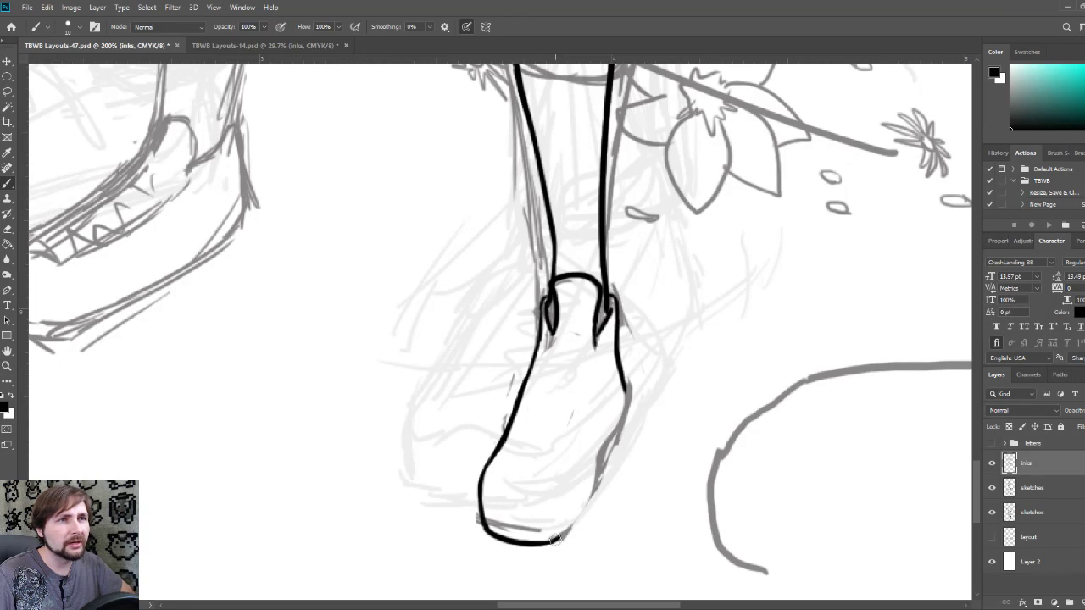
pyautogui.moveTo(547, 543)
pyautogui.mouseDown()
pyautogui.moveTo(592, 485)
pyautogui.moveTo(586, 504)
pyautogui.moveTo(625, 392)
pyautogui.mouseUp()
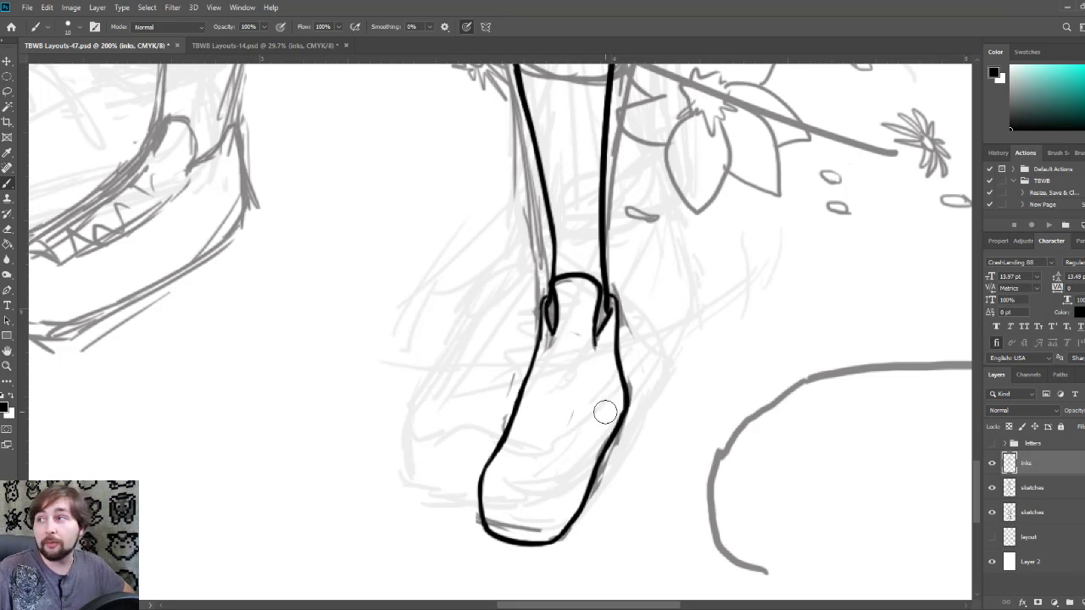
pyautogui.press('[')
pyautogui.press('[')
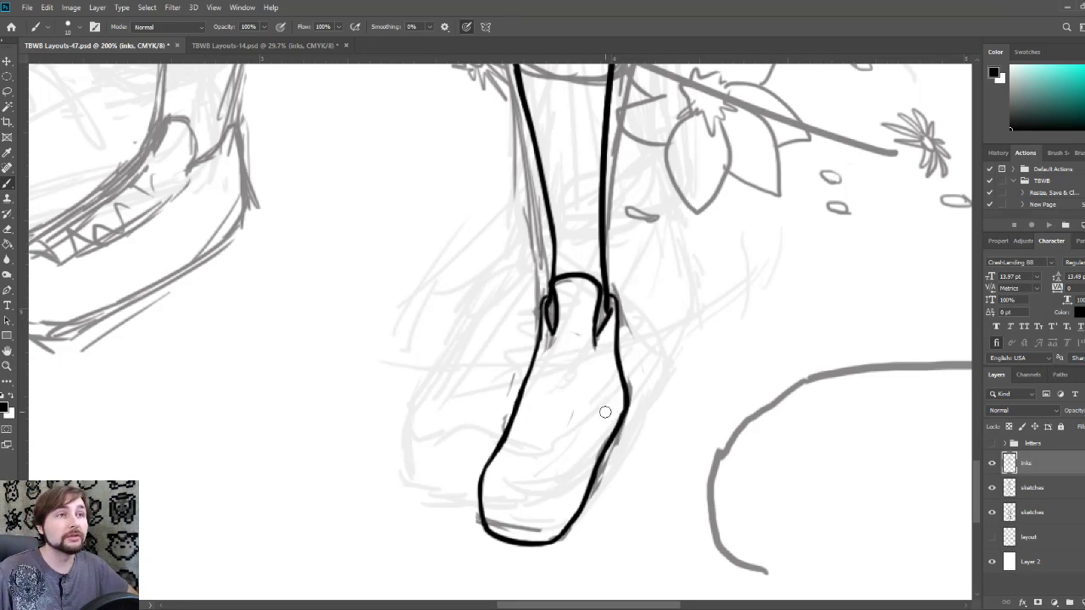
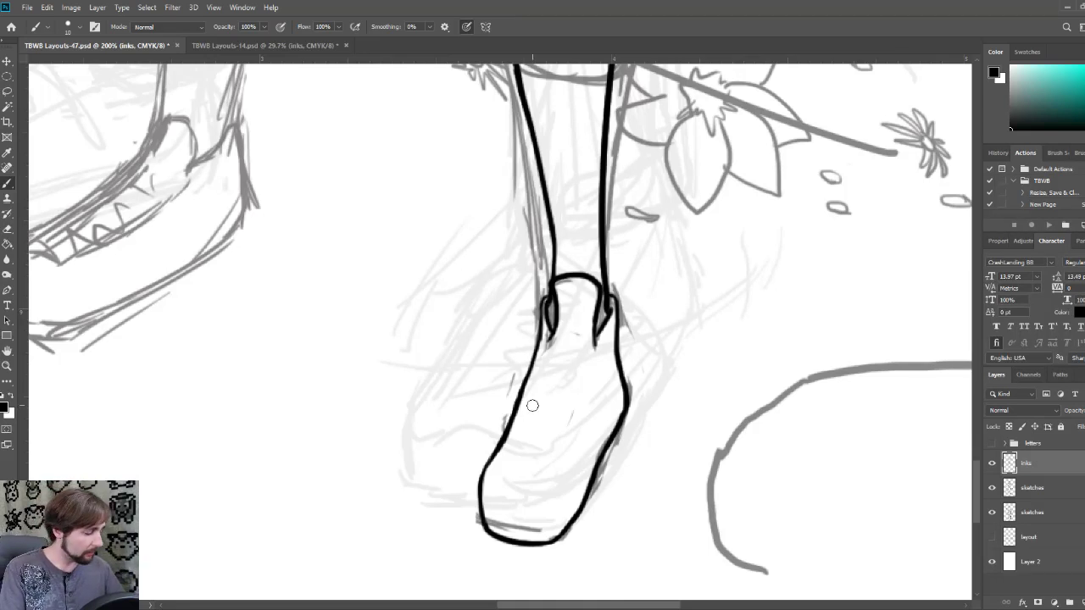
# Step: Fit all of page 47 in view and briefly hide the sketch layer to check the inks
pyautogui.hotkey('ctrl', '0')
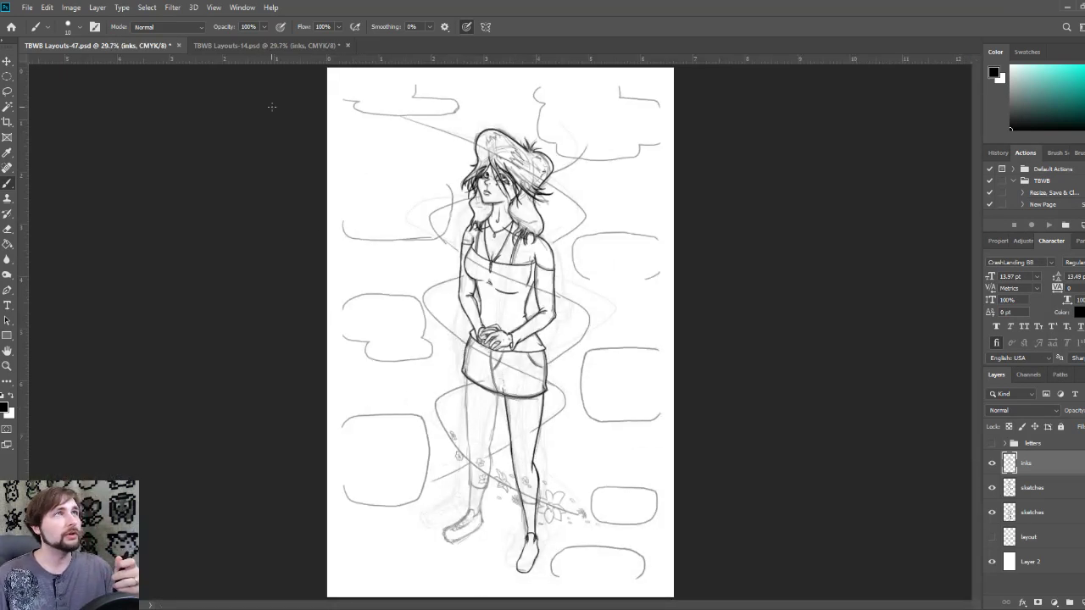
pyautogui.click(992, 488)
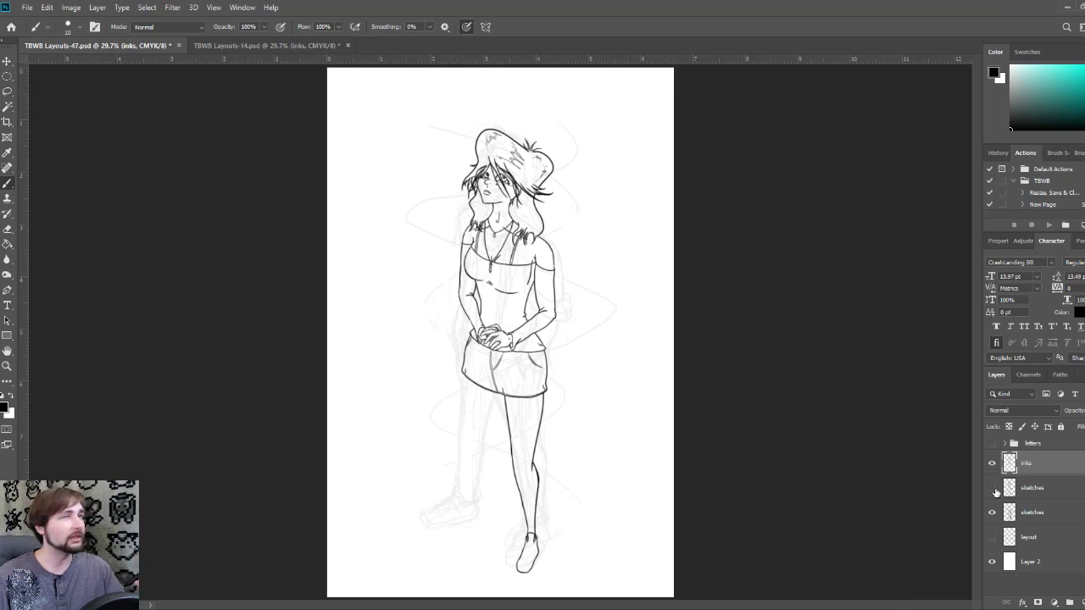
pyautogui.click(992, 488)
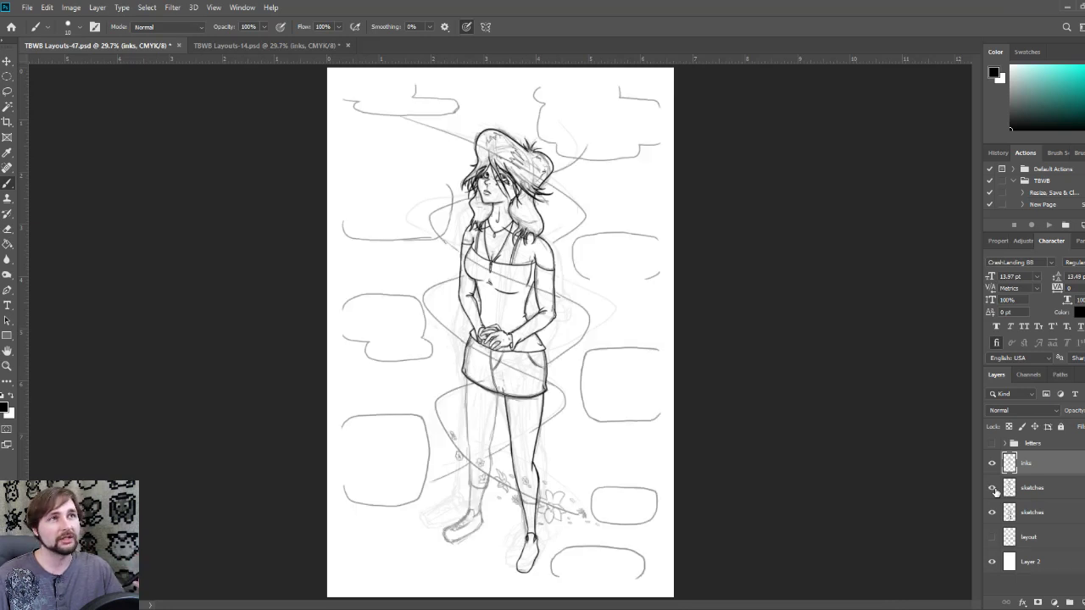
# Step: Compare against finished page 14 by toggling its panel borders and sketches, then return to page 47
pyautogui.click(248, 46)
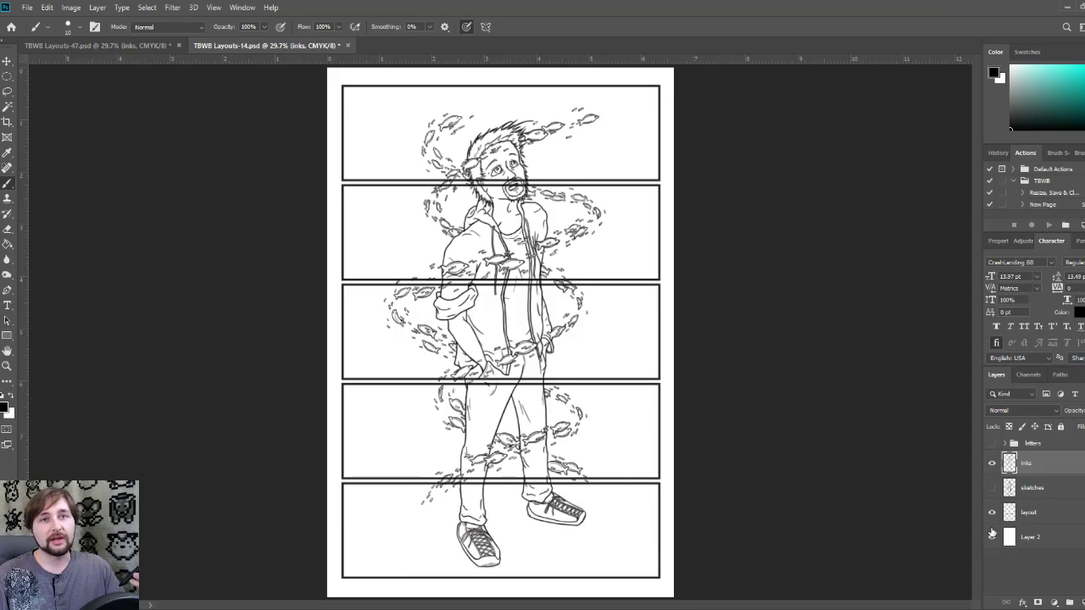
pyautogui.click(992, 513)
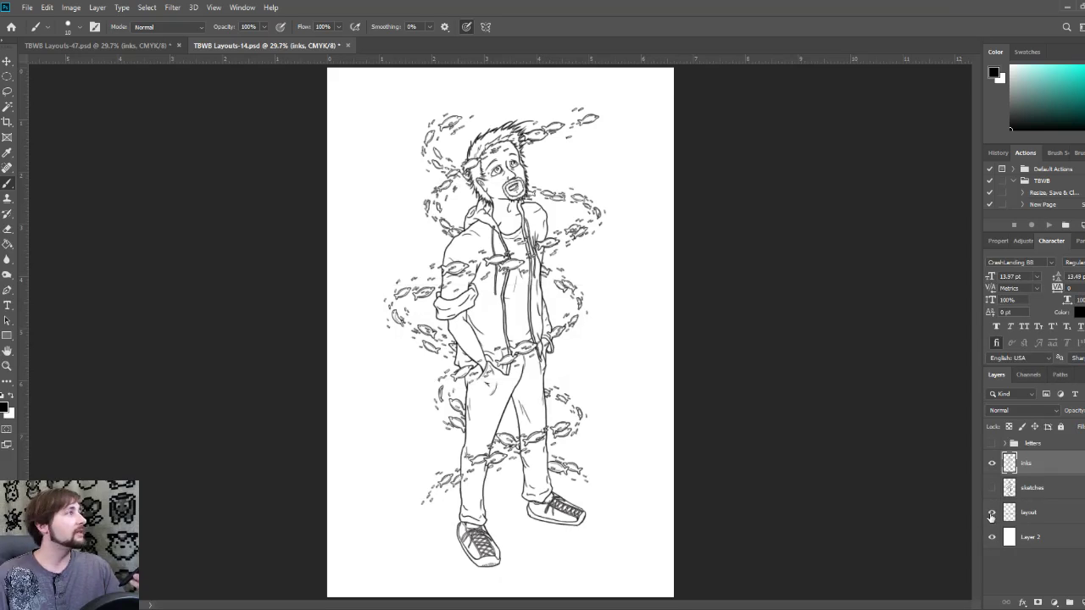
pyautogui.click(991, 513)
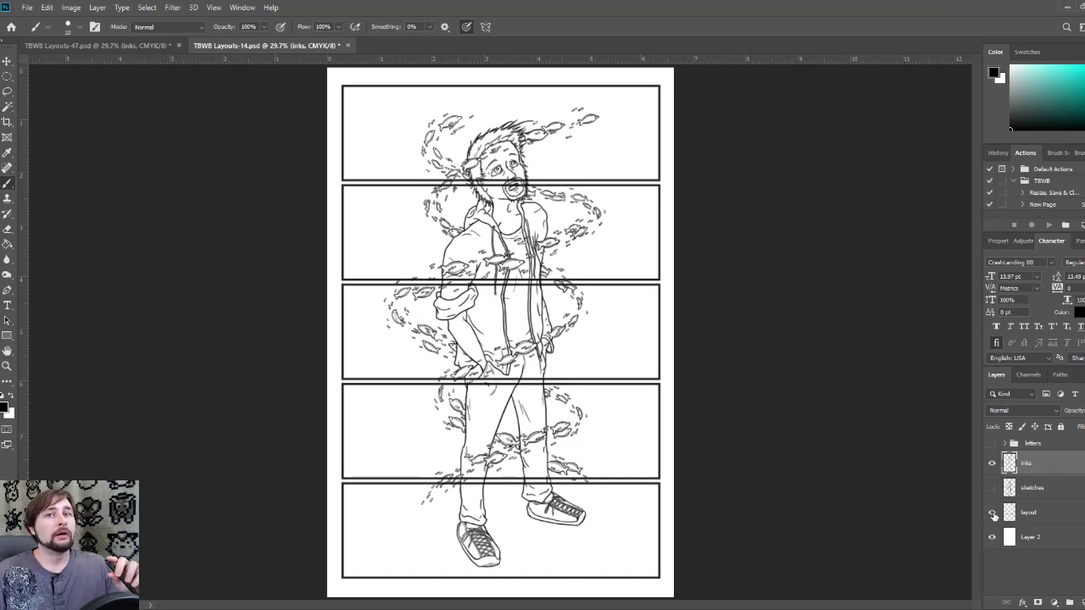
pyautogui.click(992, 490)
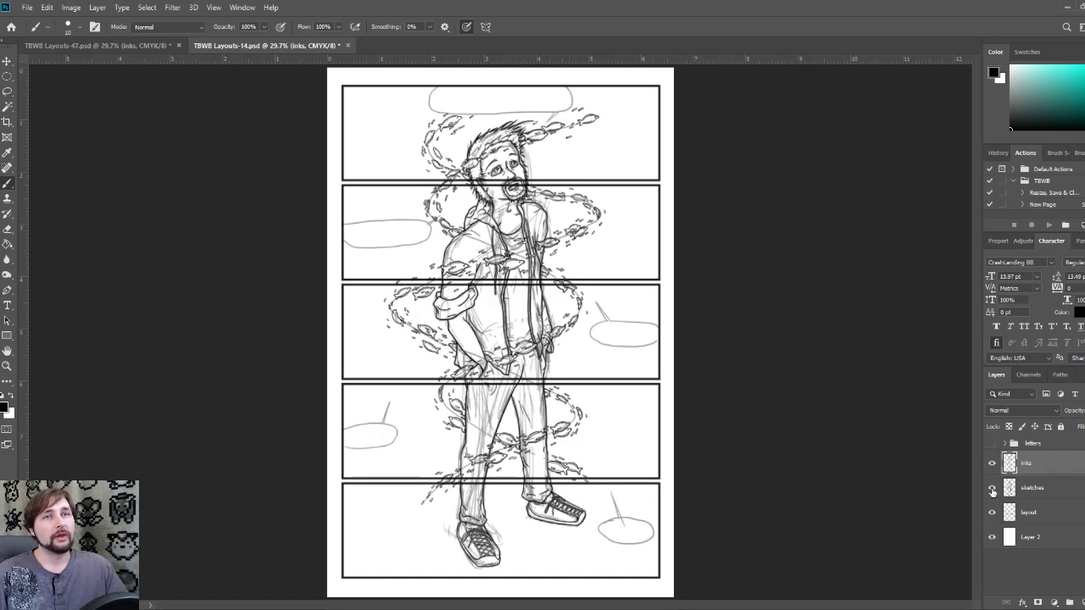
pyautogui.click(993, 490)
pyautogui.click(992, 514)
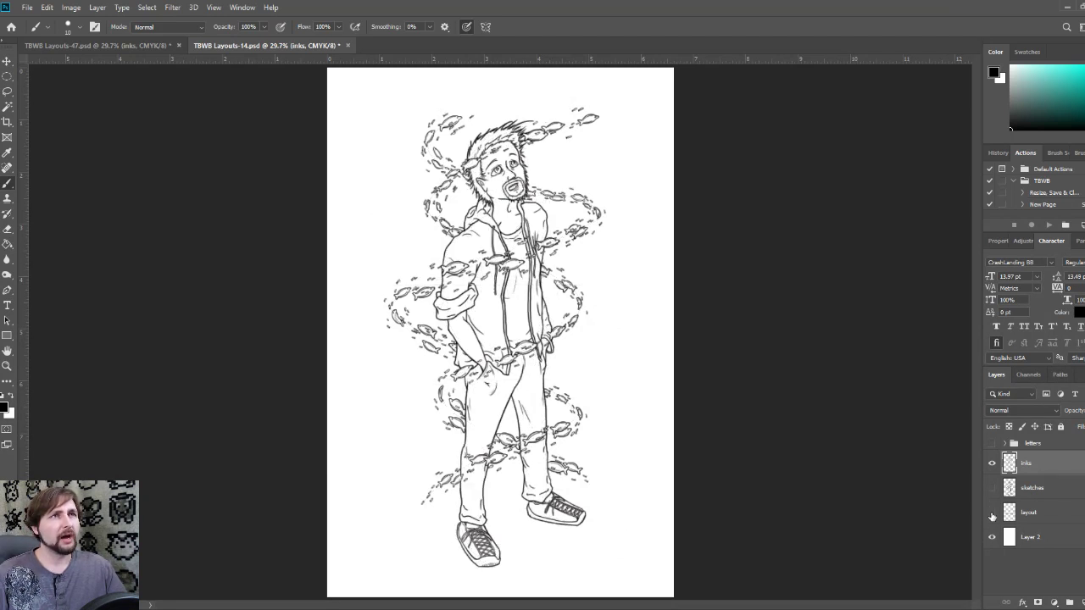
pyautogui.click(993, 514)
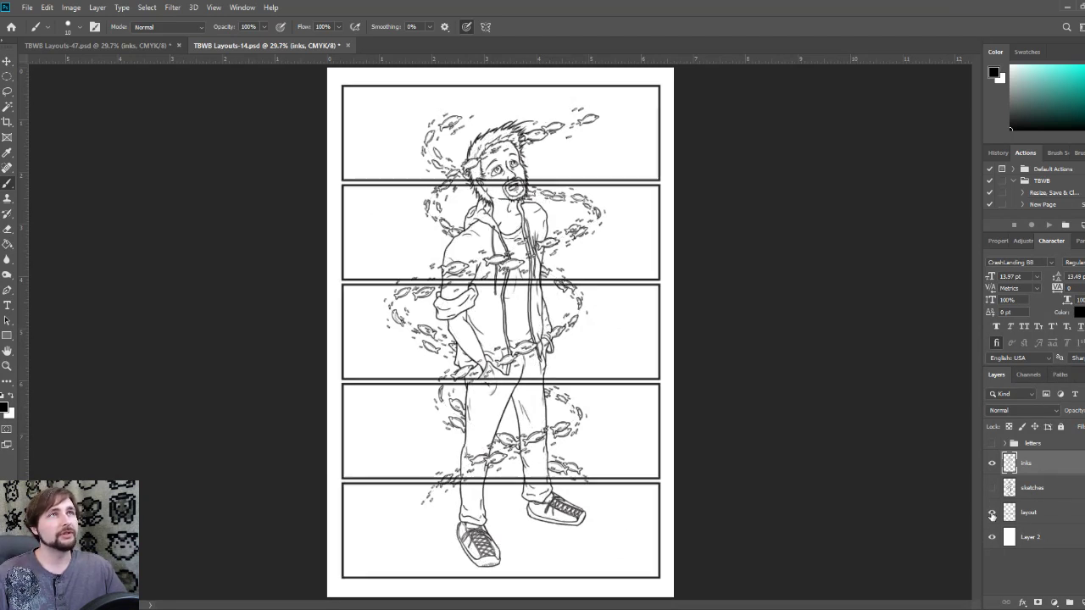
pyautogui.click(94, 45)
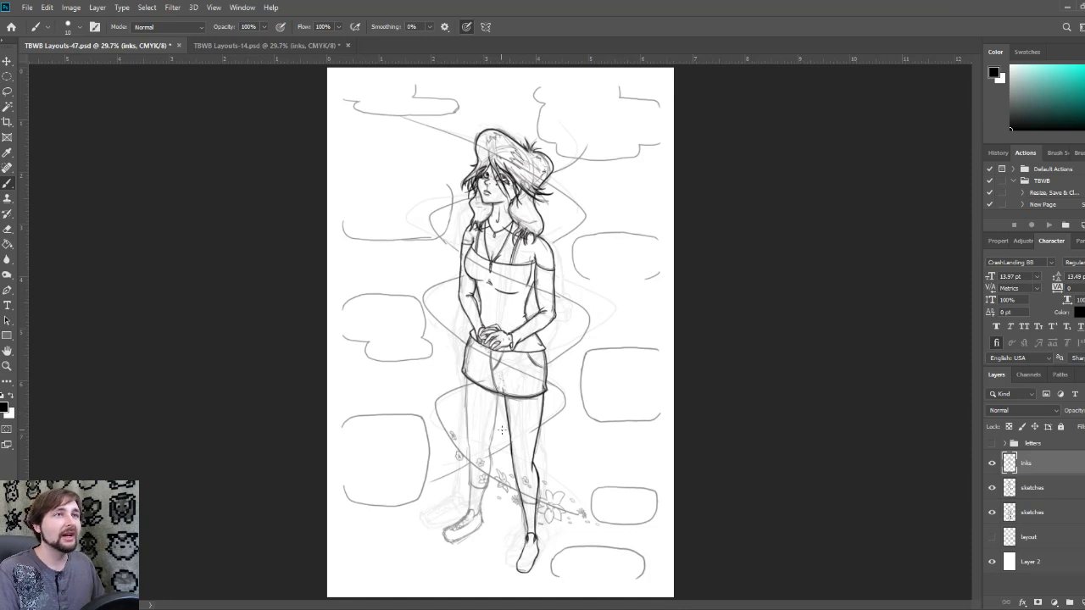
# Step: Zoom in and pan to the girl's inked lower leg and sneaker
pyautogui.scroll(4, 509, 449)
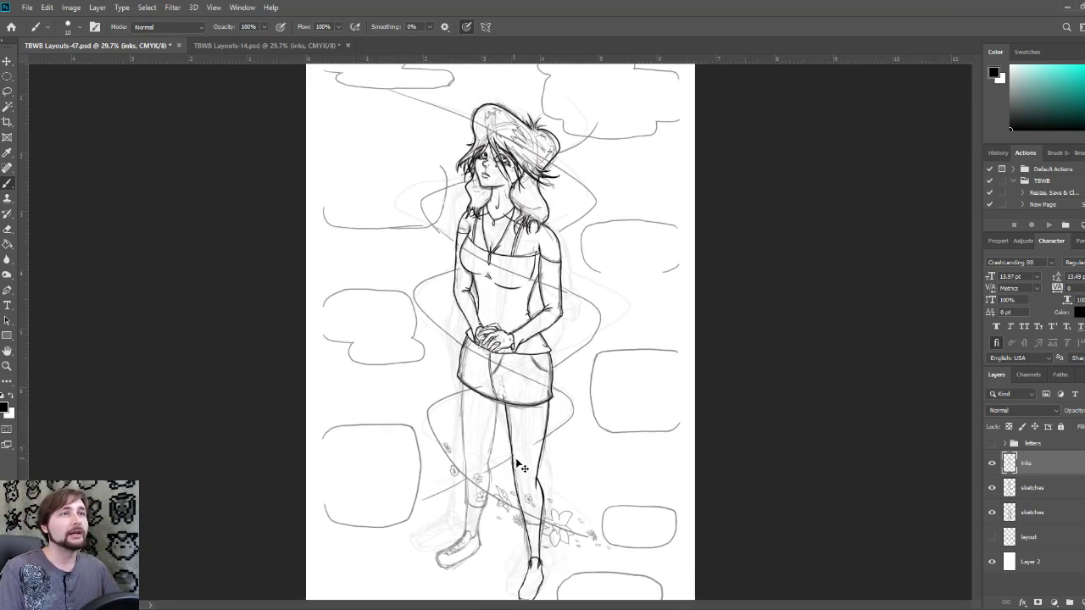
pyautogui.scroll(-2, 535, 458)
pyautogui.scroll(-3, 536, 431)
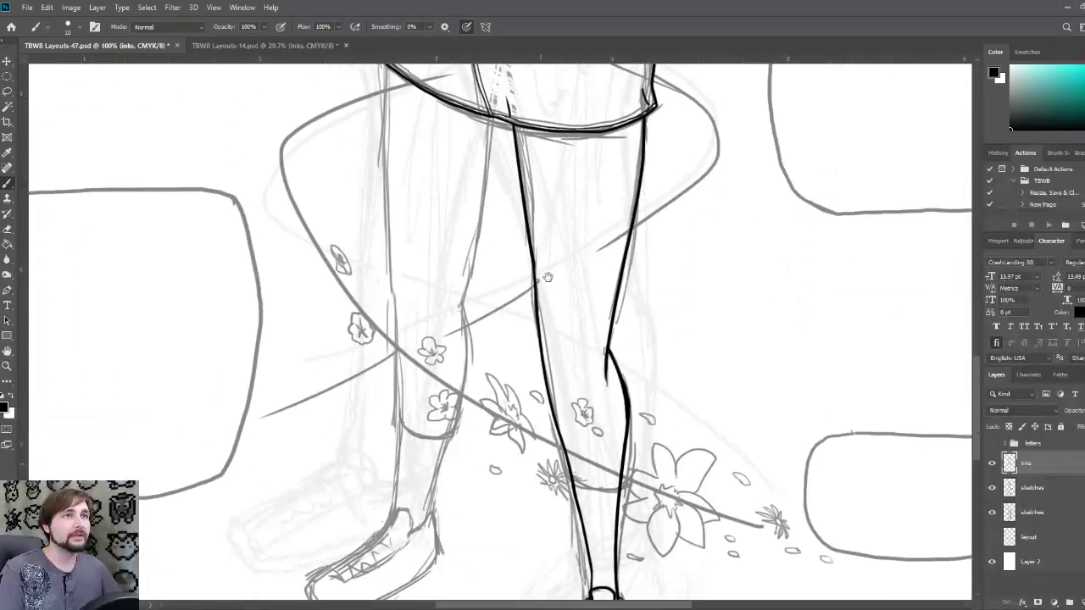
pyautogui.scroll(-2, 539, 382)
pyautogui.scroll(3, 542, 318)
pyautogui.moveTo(543, 318); pyautogui.dragTo(483, 248)
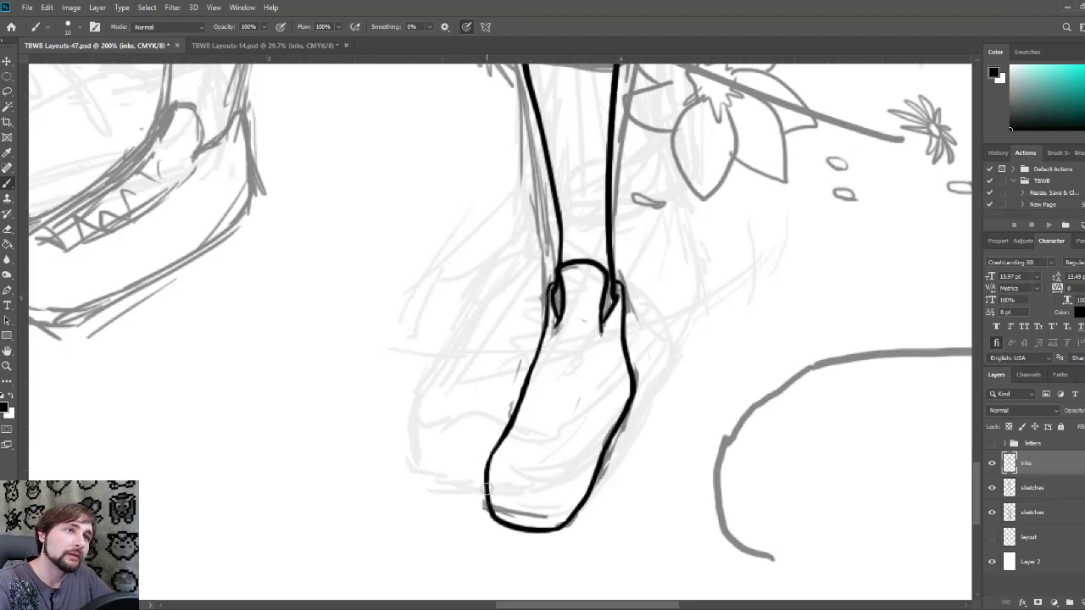
# Step: Ink the sneaker's sole edge curving up the toe, double it along the side, and outline the toe cap
pyautogui.moveTo(486, 497); pyautogui.dragTo(563, 505)
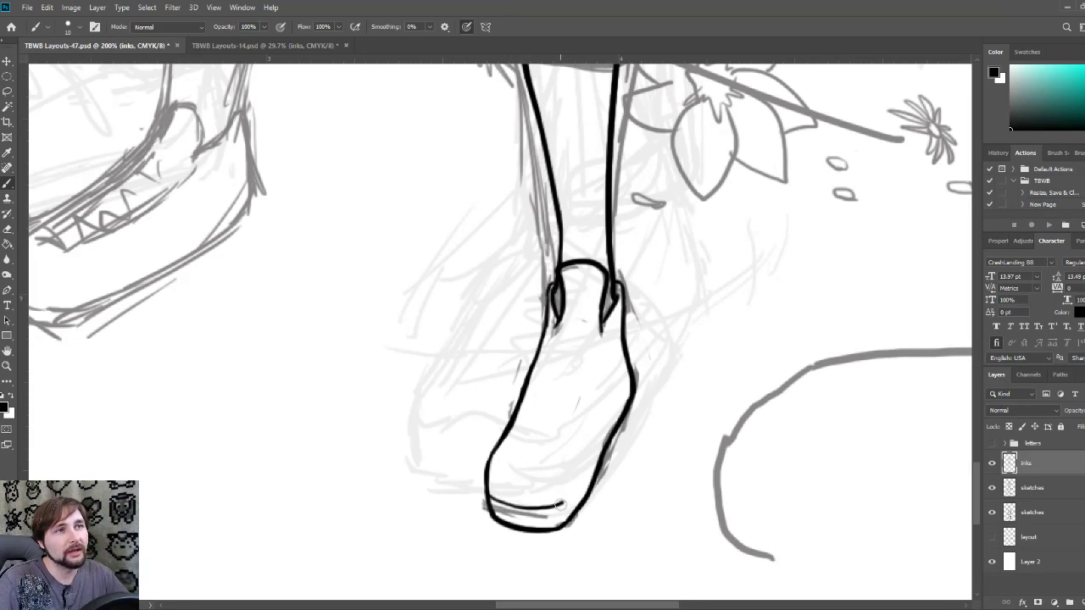
pyautogui.moveTo(558, 503); pyautogui.dragTo(615, 405)
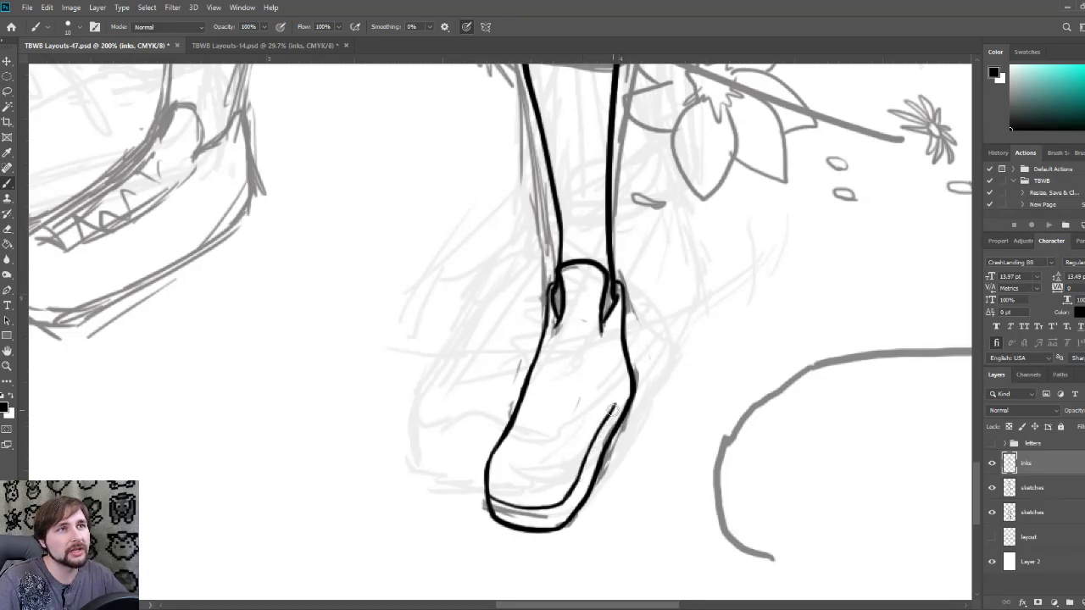
pyautogui.moveTo(614, 401)
pyautogui.mouseDown()
pyautogui.moveTo(625, 352)
pyautogui.moveTo(626, 365)
pyautogui.mouseUp()
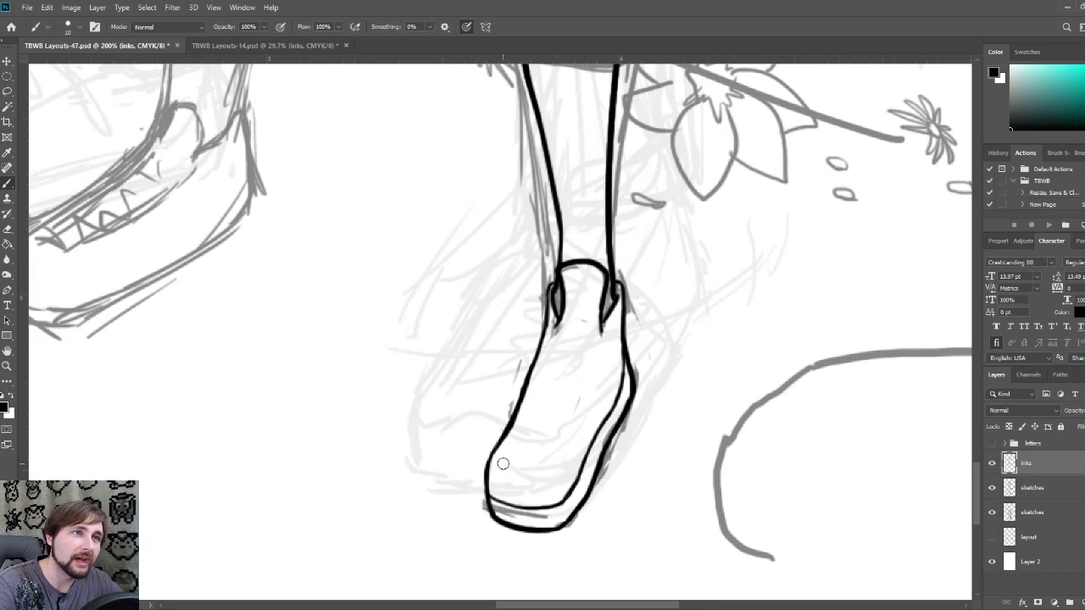
pyautogui.moveTo(490, 459)
pyautogui.mouseDown()
pyautogui.moveTo(529, 451)
pyautogui.moveTo(560, 472)
pyautogui.moveTo(569, 499)
pyautogui.mouseUp()
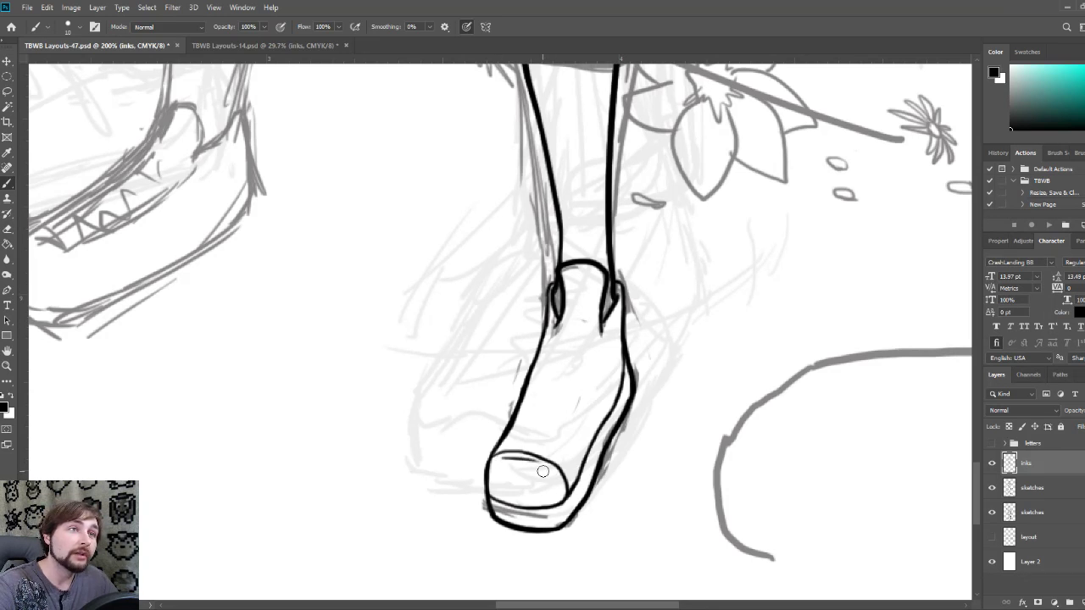
pyautogui.moveTo(498, 458); pyautogui.dragTo(562, 477)
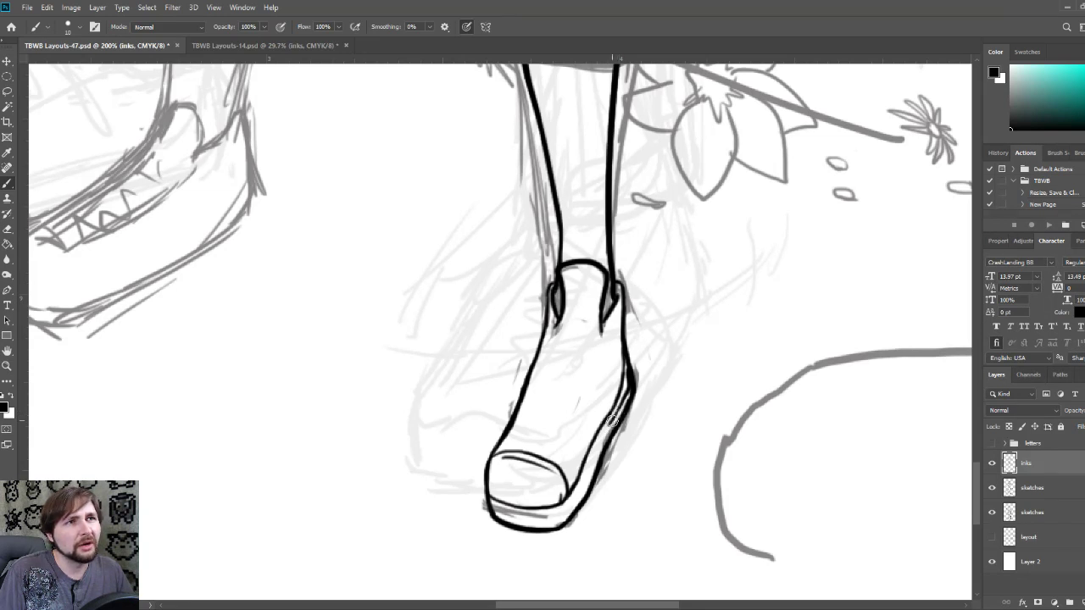
# Step: Thicken the sneaker's right outline toward the sole and draw the collar line across the ankle
pyautogui.moveTo(613, 421); pyautogui.dragTo(594, 488)
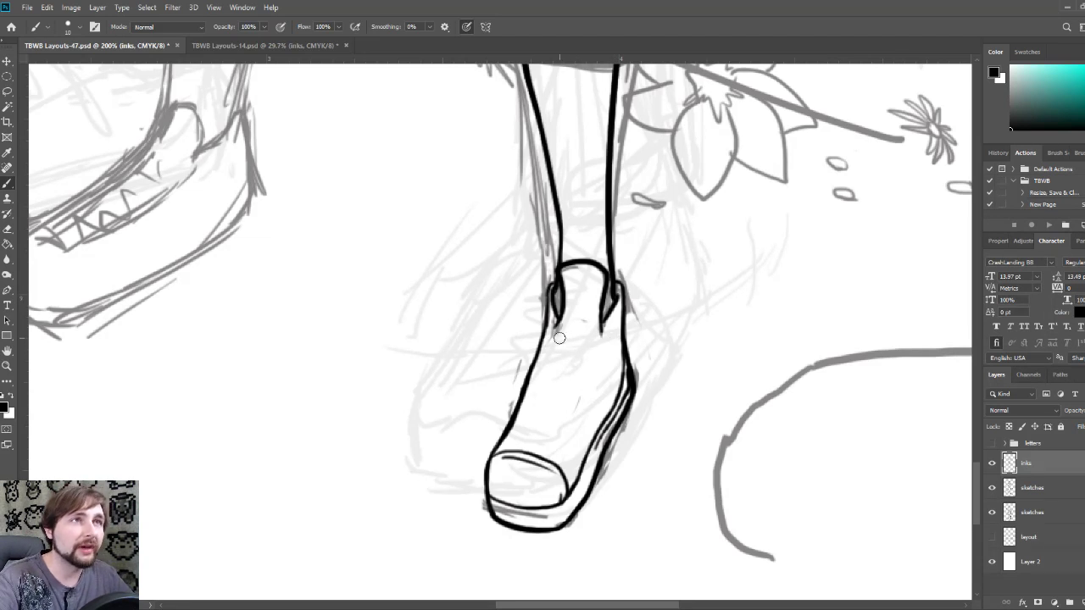
pyautogui.moveTo(550, 331)
pyautogui.mouseDown()
pyautogui.moveTo(597, 333)
pyautogui.moveTo(605, 349)
pyautogui.moveTo(565, 459)
pyautogui.mouseUp()
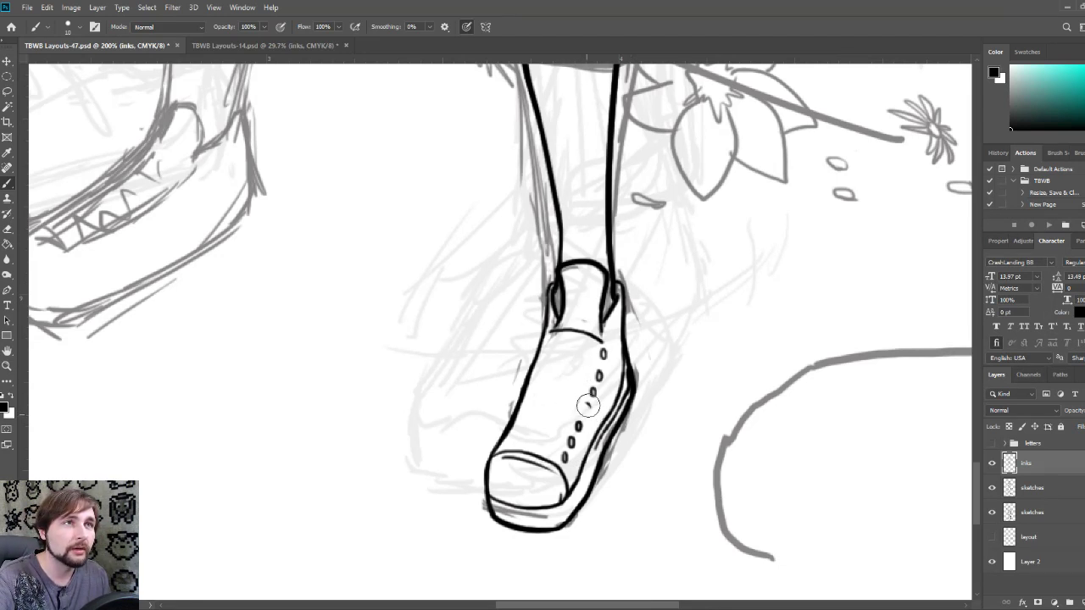
# Step: With a smaller brush, ink rows of eyelets along both lace edges of the sneaker
pyautogui.press('[')
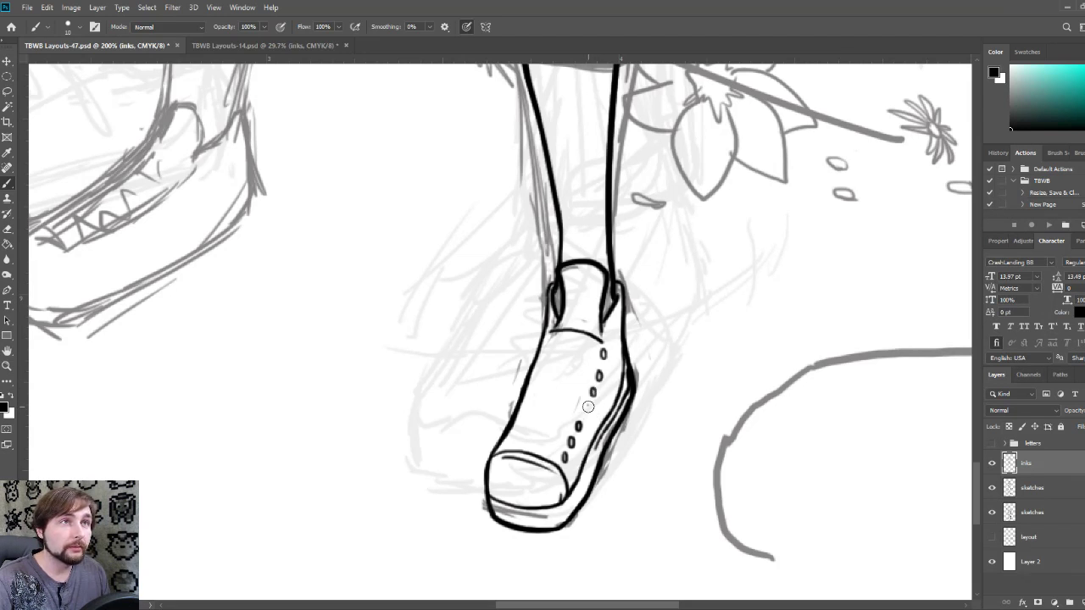
pyautogui.moveTo(588, 404); pyautogui.dragTo(585, 414)
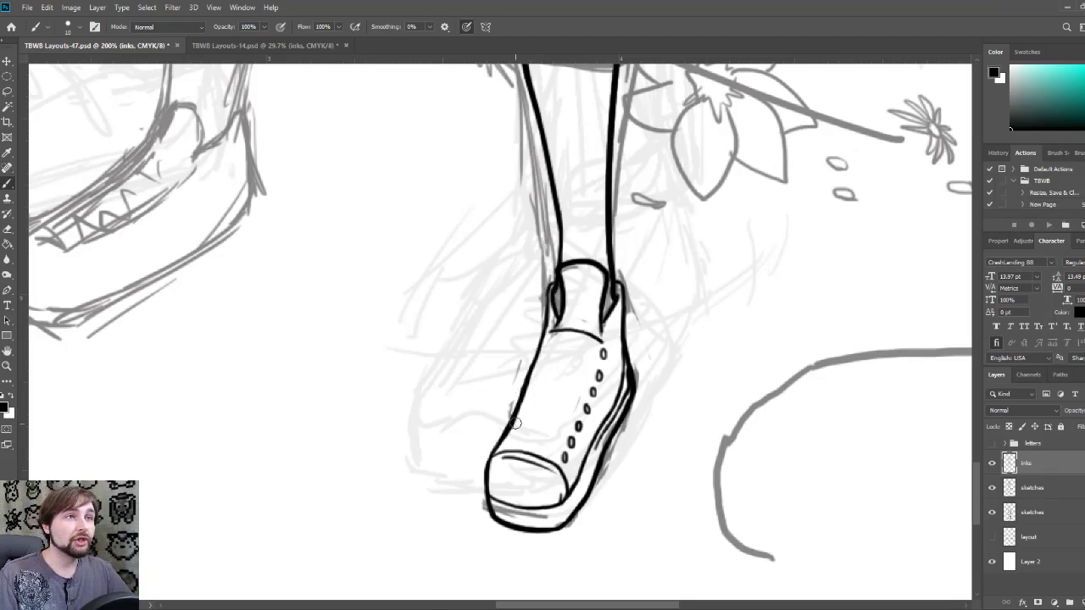
pyautogui.moveTo(505, 440); pyautogui.dragTo(545, 349)
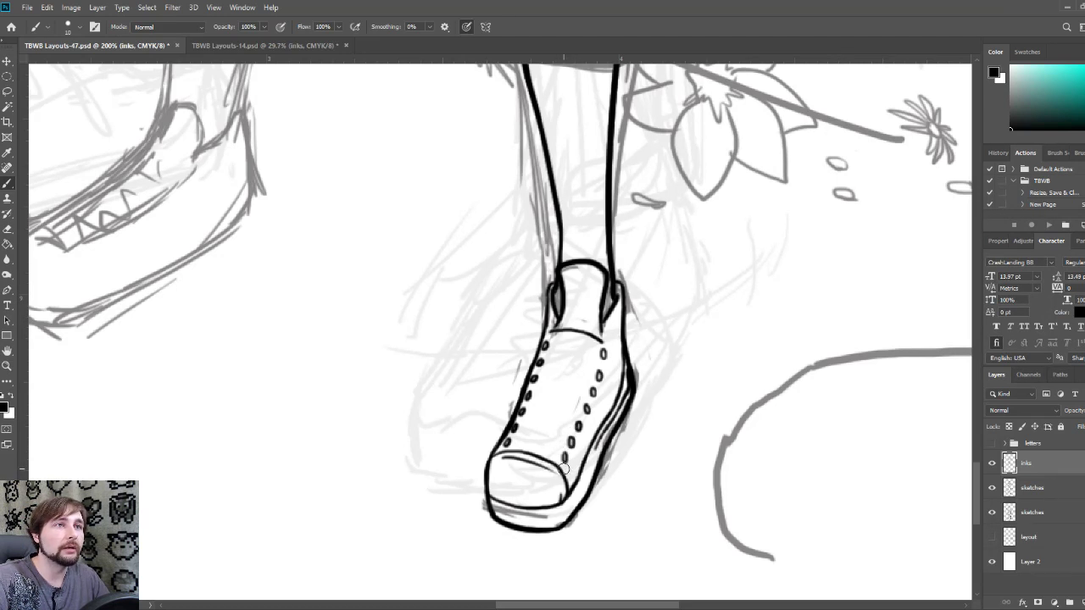
pyautogui.moveTo(571, 442); pyautogui.dragTo(605, 366)
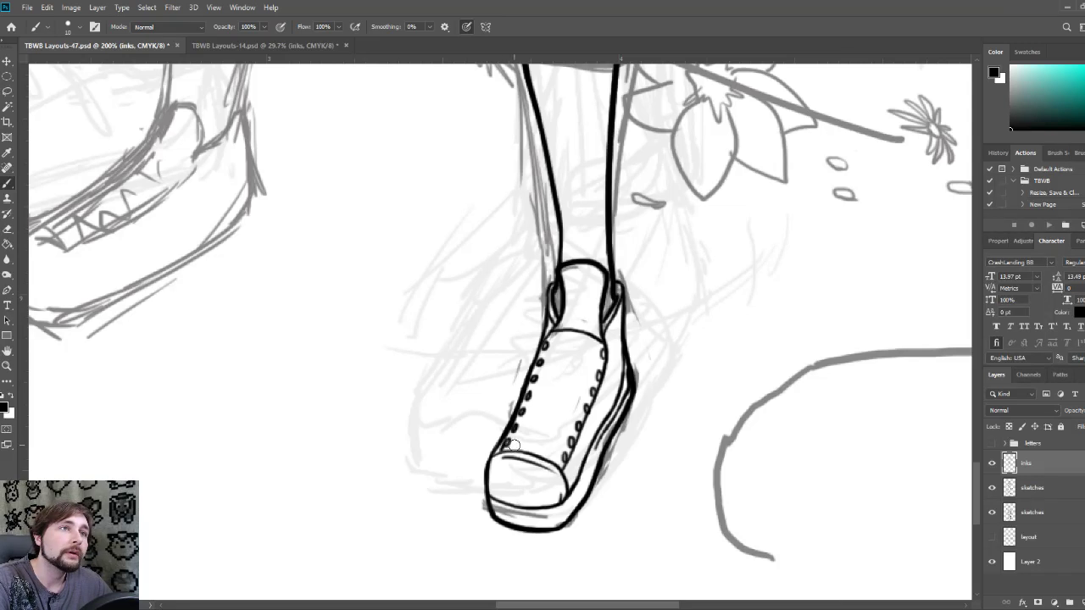
# Step: Ink the toe cap's edge lines across the front of the sneaker
pyautogui.moveTo(507, 442); pyautogui.dragTo(565, 465)
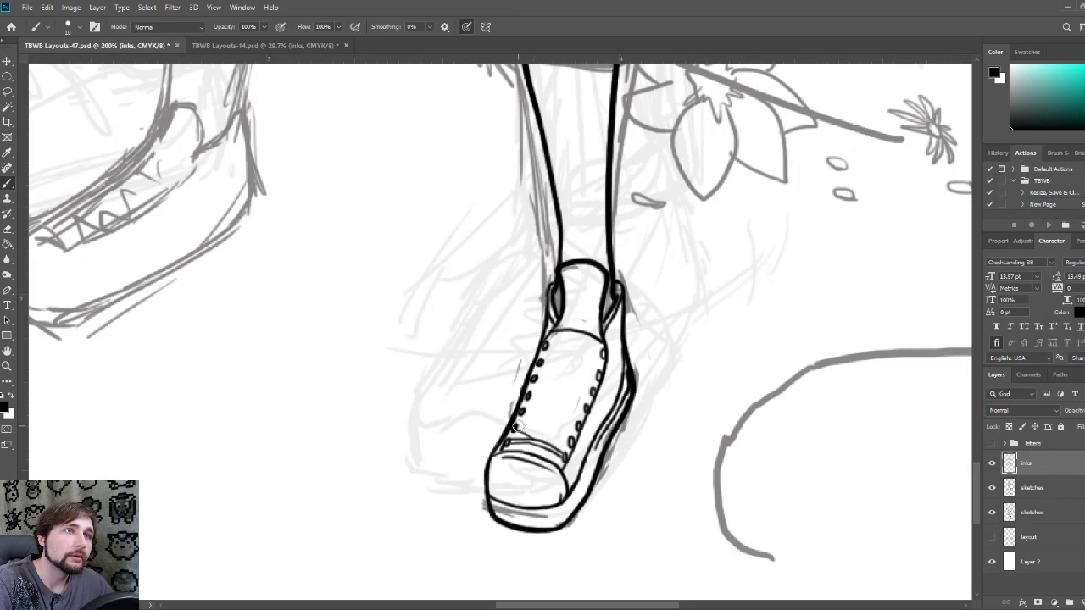
pyautogui.moveTo(519, 429); pyautogui.dragTo(553, 449)
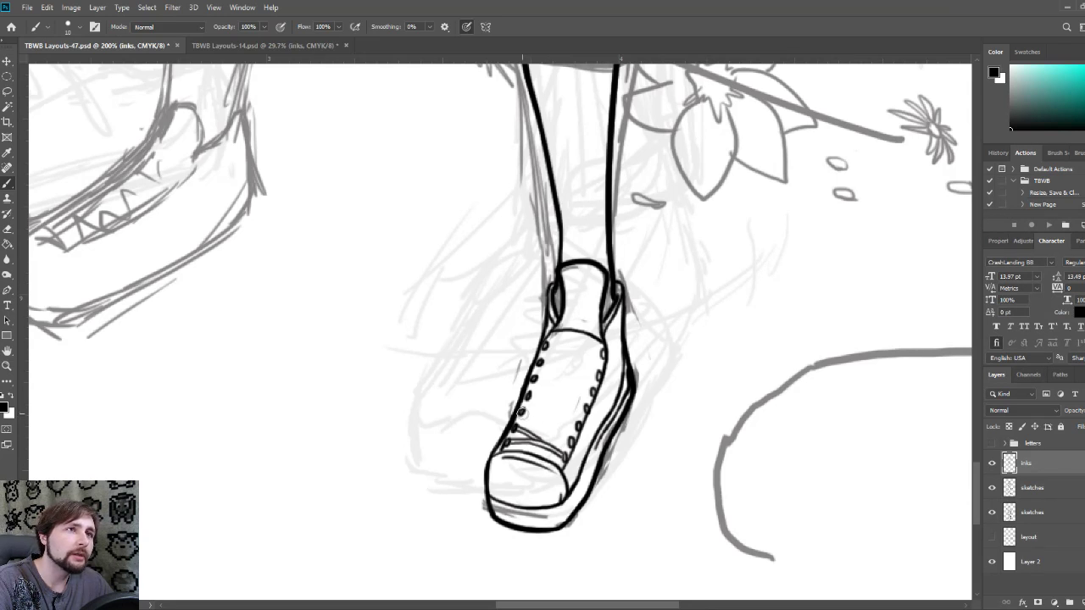
pyautogui.moveTo(519, 412); pyautogui.dragTo(576, 448)
# Step: Ink horizontal lace lines across the tongue between the eyelets, undoing the last top stroke
pyautogui.moveTo(535, 398); pyautogui.dragTo(578, 426)
pyautogui.moveTo(534, 380); pyautogui.dragTo(580, 412)
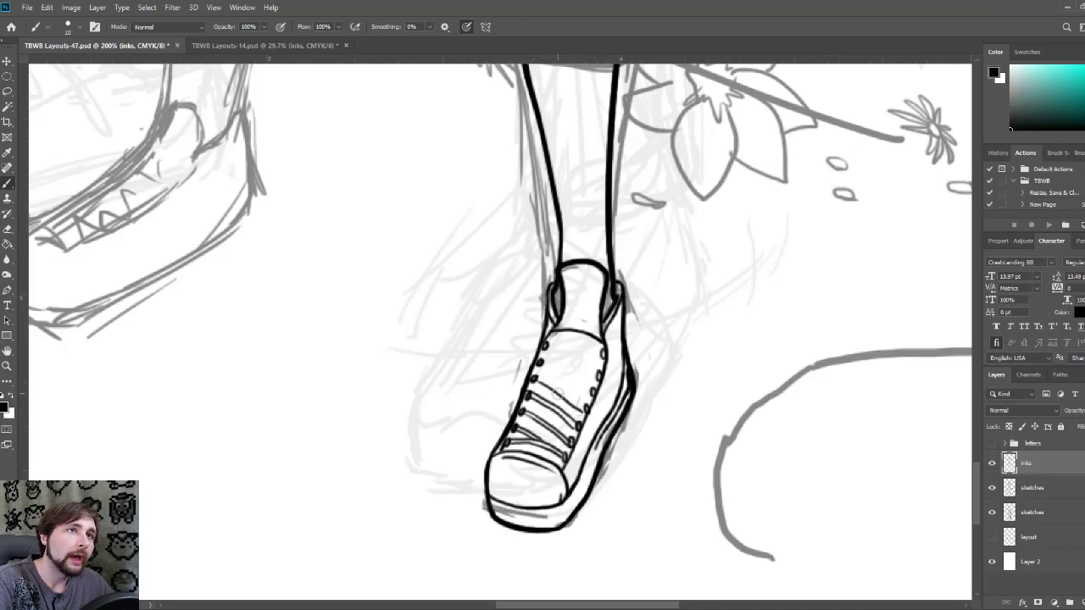
pyautogui.moveTo(543, 382); pyautogui.dragTo(586, 414)
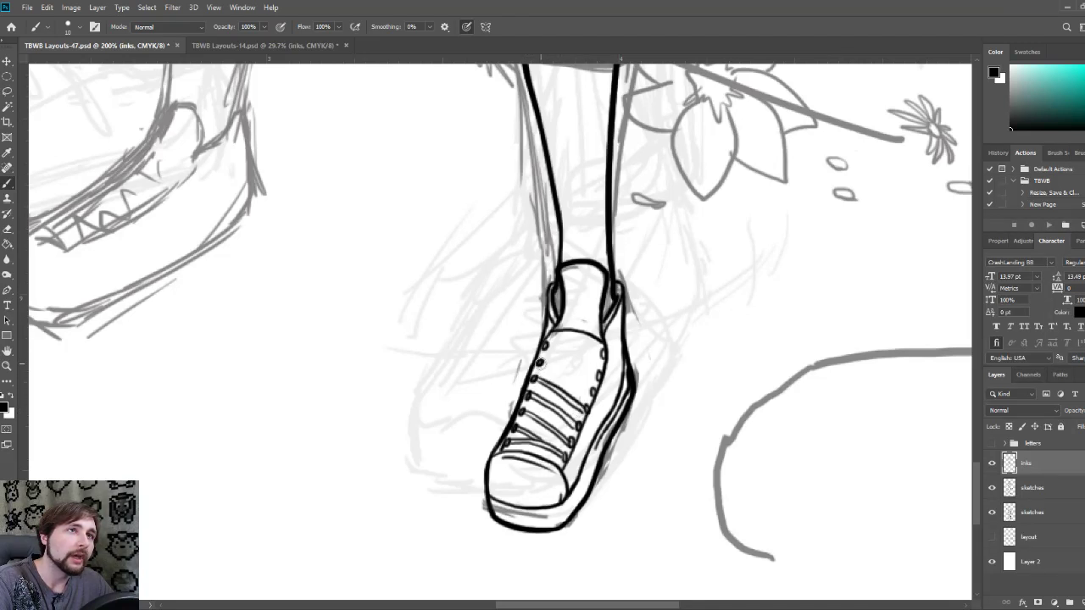
pyautogui.moveTo(536, 361); pyautogui.dragTo(585, 384)
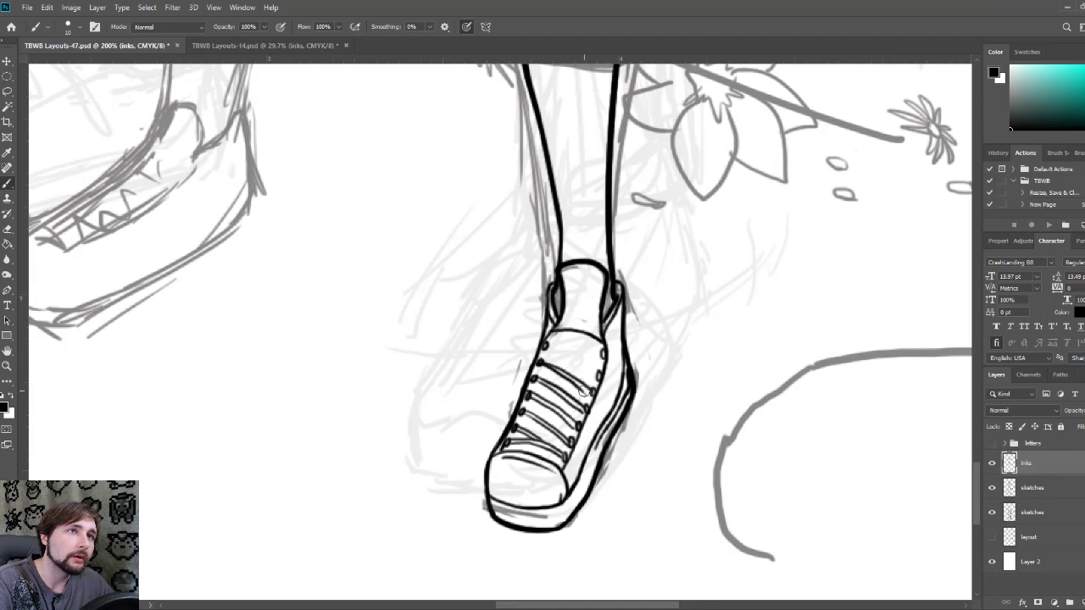
pyautogui.moveTo(546, 348); pyautogui.dragTo(599, 374)
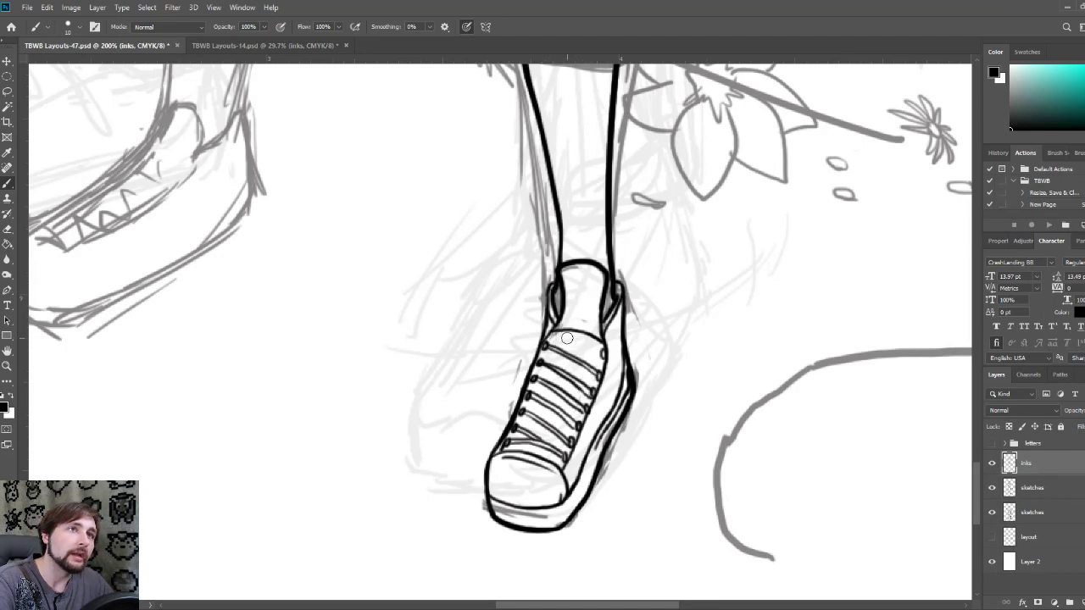
pyautogui.moveTo(552, 343)
pyautogui.mouseDown()
pyautogui.moveTo(601, 354)
pyautogui.moveTo(547, 338)
pyautogui.moveTo(624, 365)
pyautogui.moveTo(547, 336)
pyautogui.moveTo(607, 356)
pyautogui.mouseUp()
pyautogui.hotkey('ctrl', 'z')
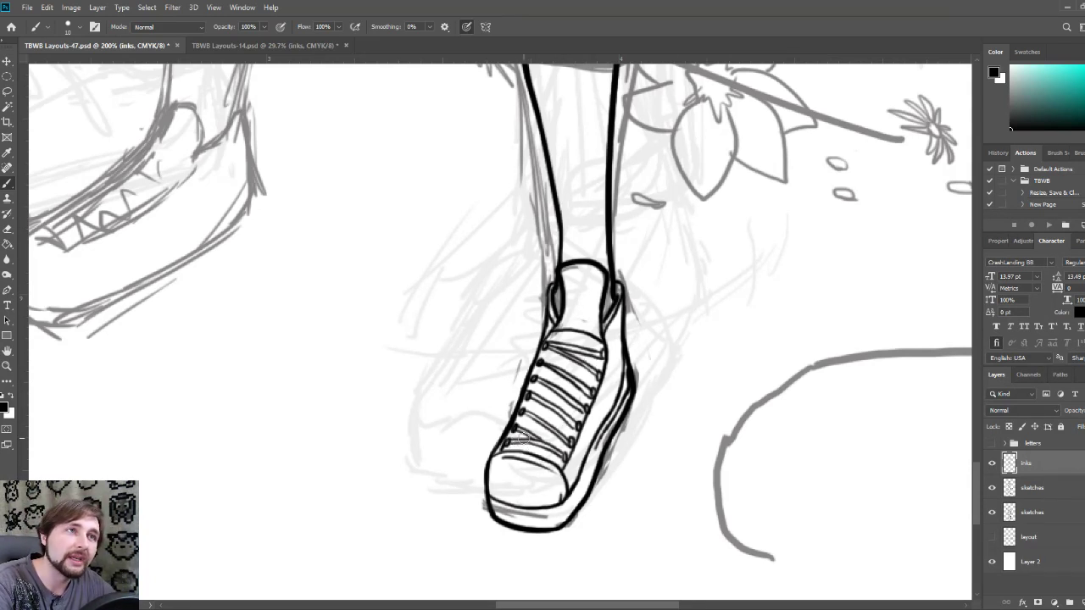
# Step: Ink a diagonal lace crossing over the existing lace lines on the tongue
pyautogui.moveTo(514, 442); pyautogui.dragTo(567, 444)
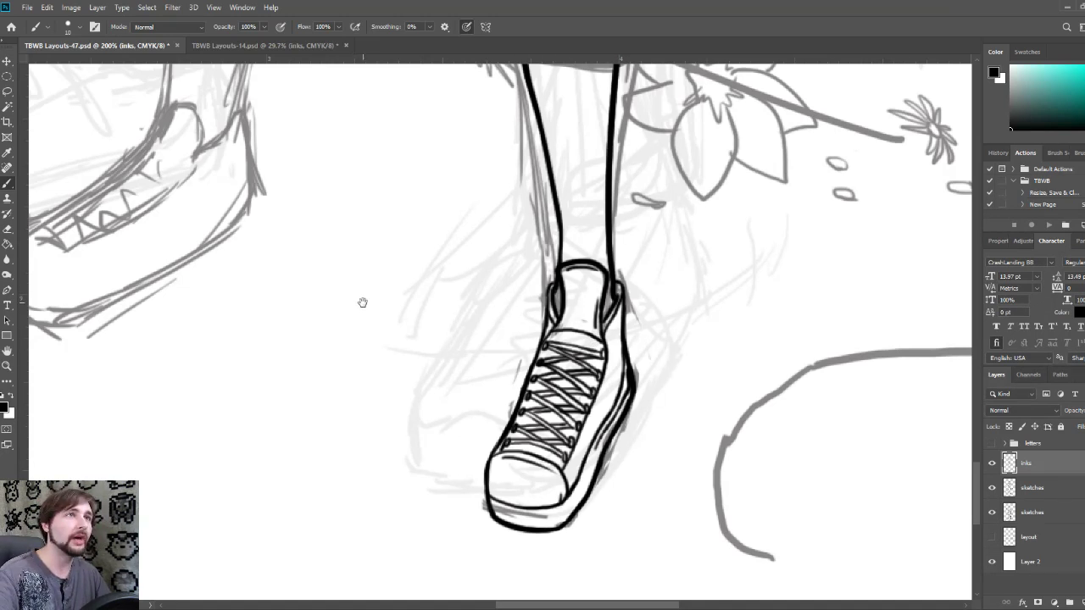
pyautogui.moveTo(362, 303); pyautogui.dragTo(488, 339)
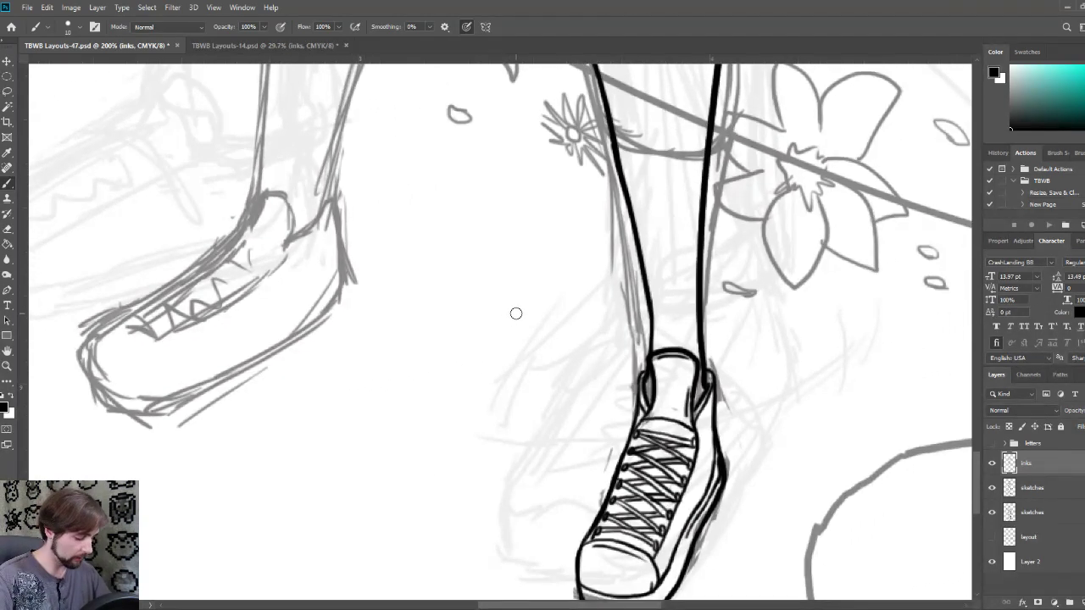
# Step: Ink the curved sock cuff line above the sneaker, redrawing it twice until it sits right
pyautogui.hotkey('ctrl', '-')
pyautogui.moveTo(471, 184); pyautogui.dragTo(421, 275)
pyautogui.hotkey('ctrl', '+')
pyautogui.moveTo(531, 357); pyautogui.dragTo(490, 333)
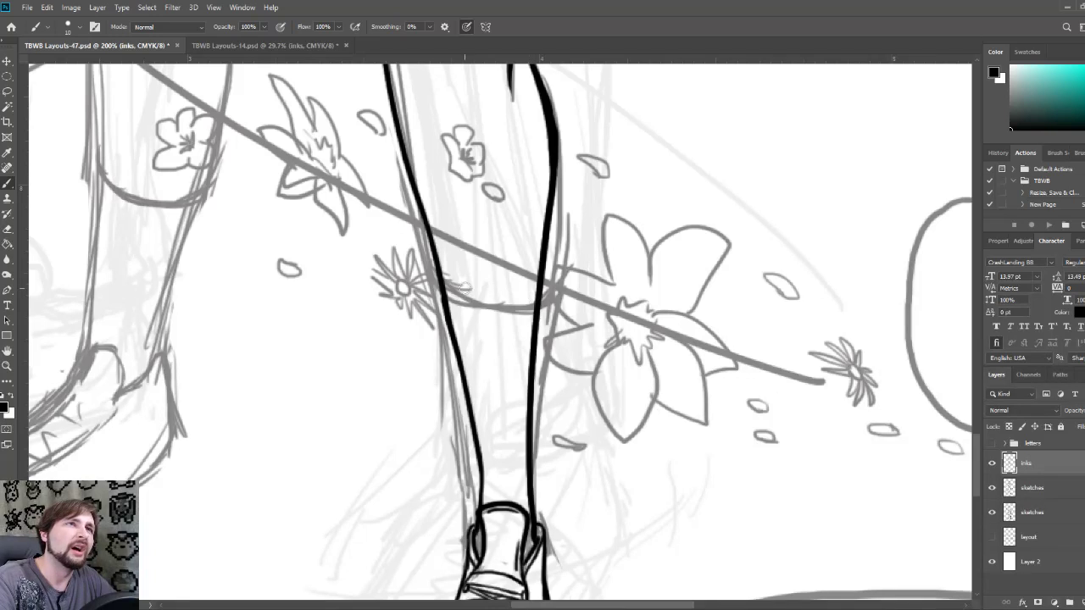
pyautogui.moveTo(441, 279)
pyautogui.mouseDown()
pyautogui.moveTo(493, 307)
pyautogui.moveTo(517, 286)
pyautogui.mouseUp()
pyautogui.hotkey('ctrl', 'z')
pyautogui.hotkey('ctrl', 'z')
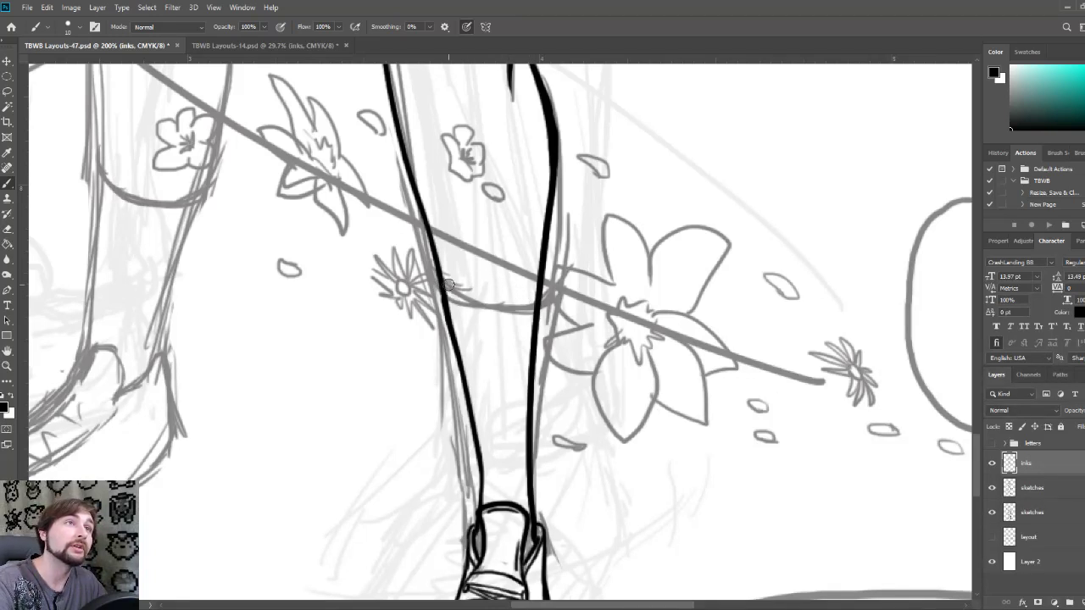
pyautogui.moveTo(441, 290)
pyautogui.mouseDown()
pyautogui.moveTo(477, 314)
pyautogui.moveTo(528, 293)
pyautogui.mouseUp()
pyautogui.hotkey('ctrl', 'z')
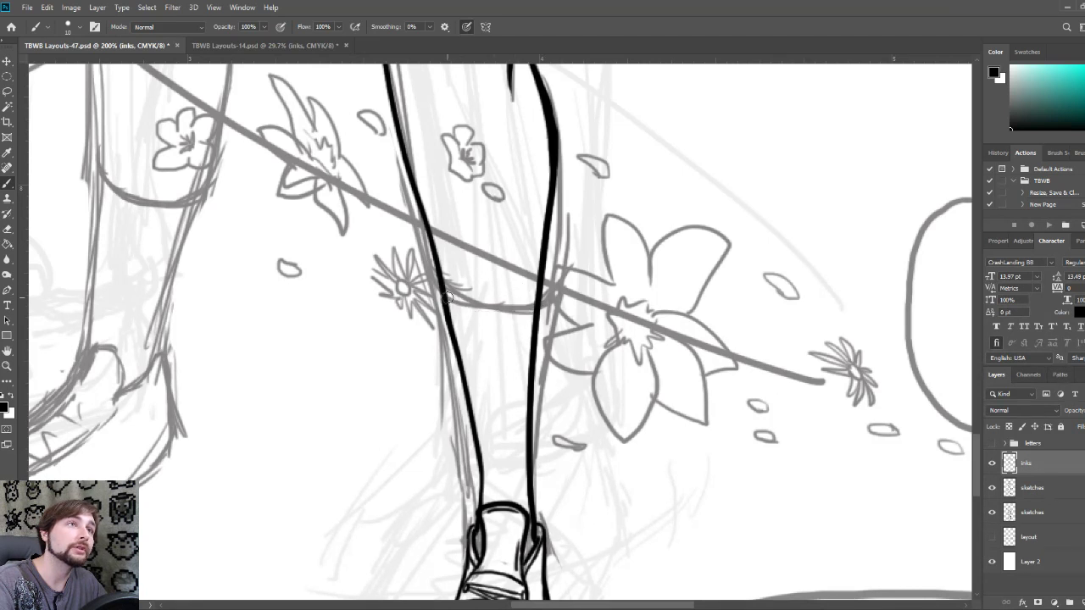
pyautogui.moveTo(441, 290)
pyautogui.mouseDown()
pyautogui.moveTo(474, 319)
pyautogui.moveTo(521, 302)
pyautogui.mouseUp()
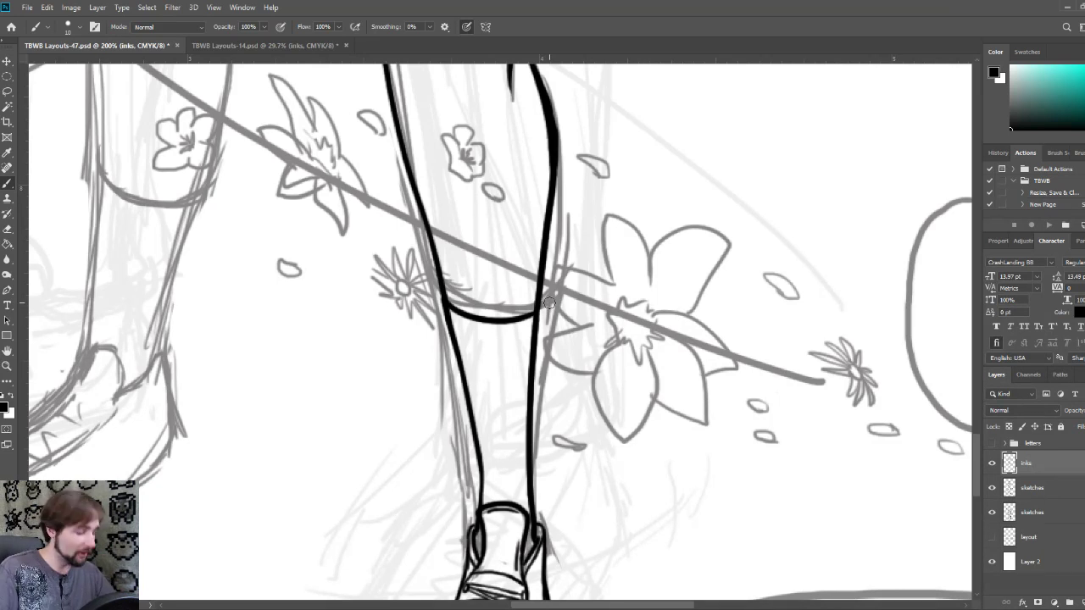
pyautogui.moveTo(583, 467); pyautogui.dragTo(563, 251)
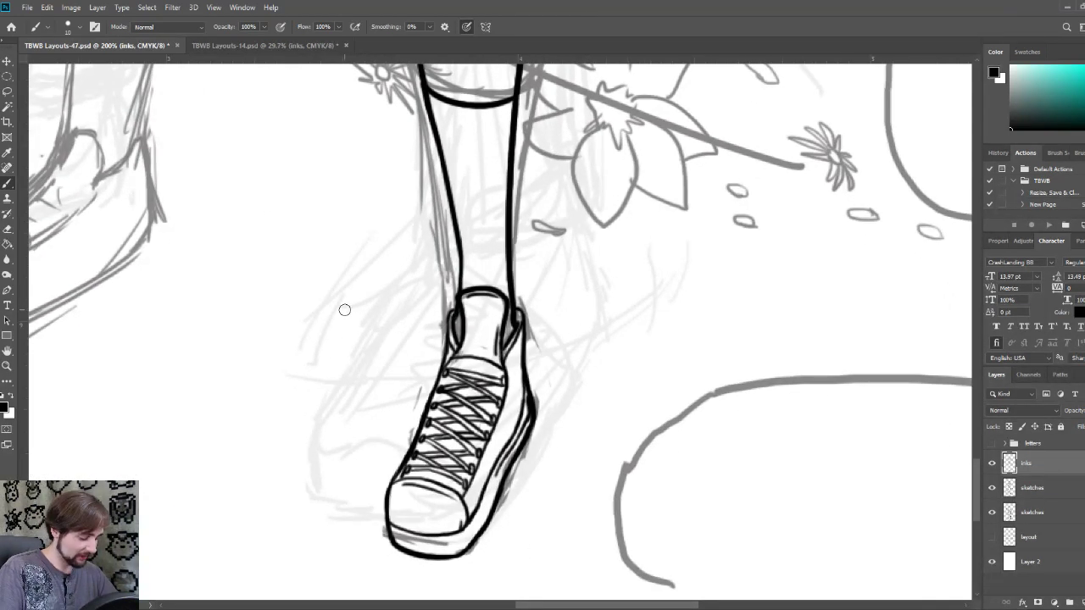
# Step: Zoom out to review the whole figure, then zoom back in on the upper legs
pyautogui.scroll(-5, 344, 309)
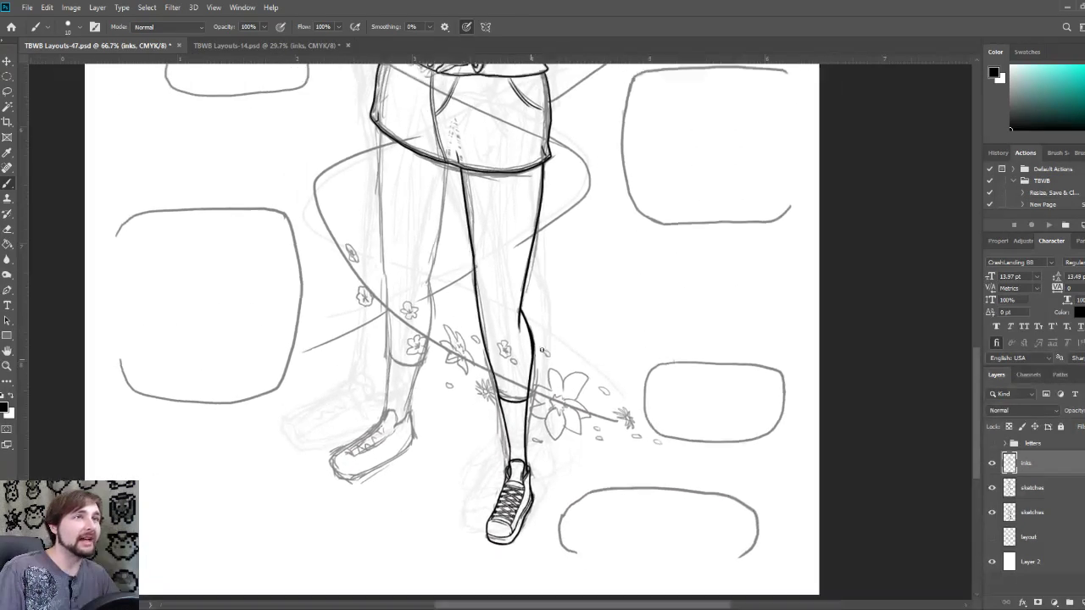
pyautogui.scroll(-3, 541, 350)
pyautogui.moveTo(552, 310); pyautogui.dragTo(556, 411)
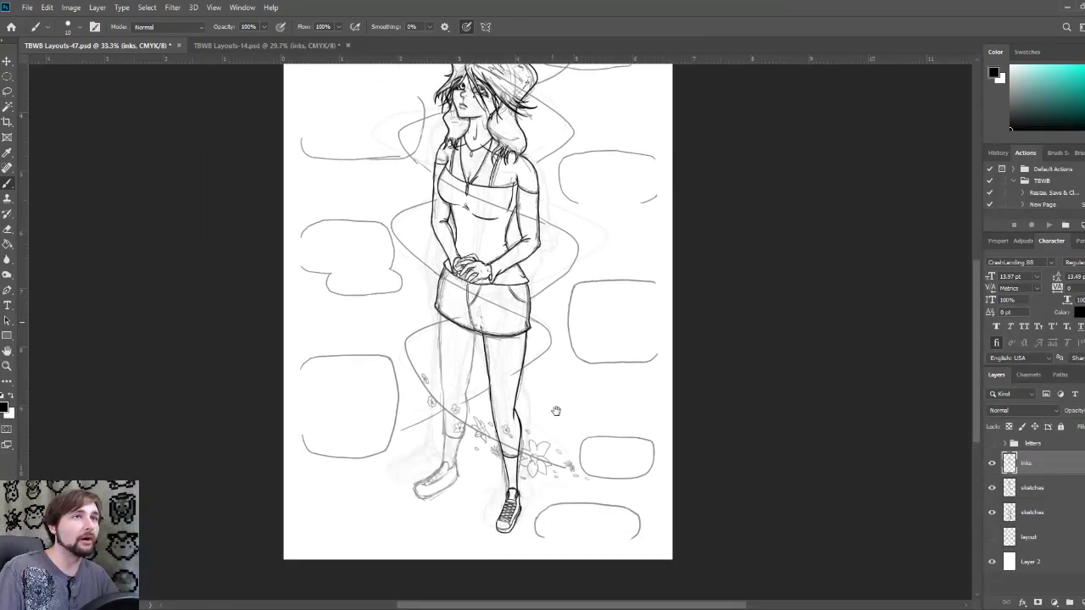
pyautogui.scroll(2, 547, 369)
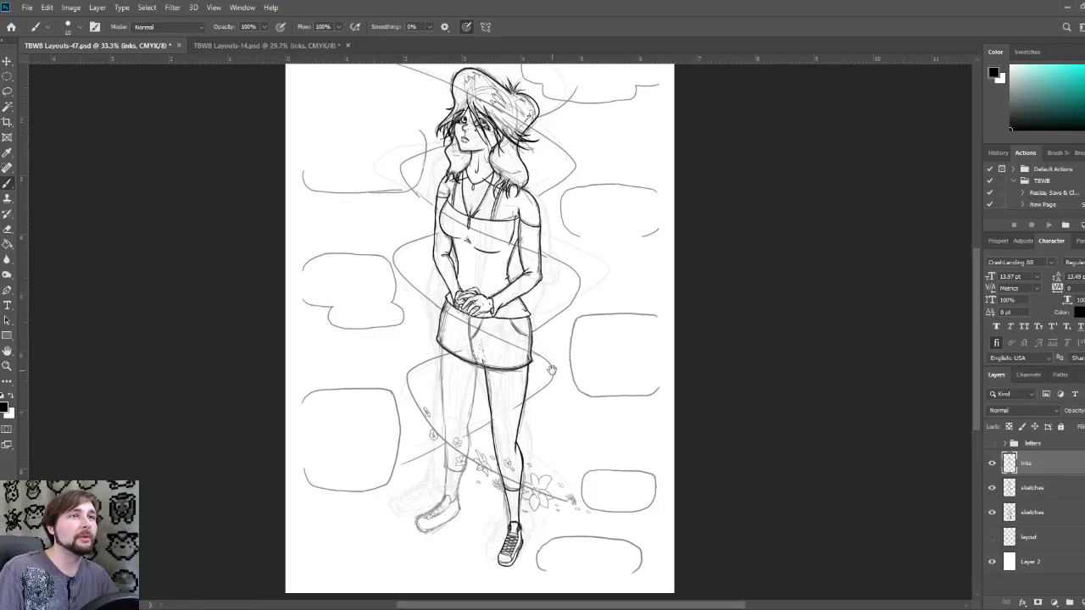
pyautogui.scroll(2, 547, 364)
pyautogui.moveTo(539, 434); pyautogui.dragTo(565, 272)
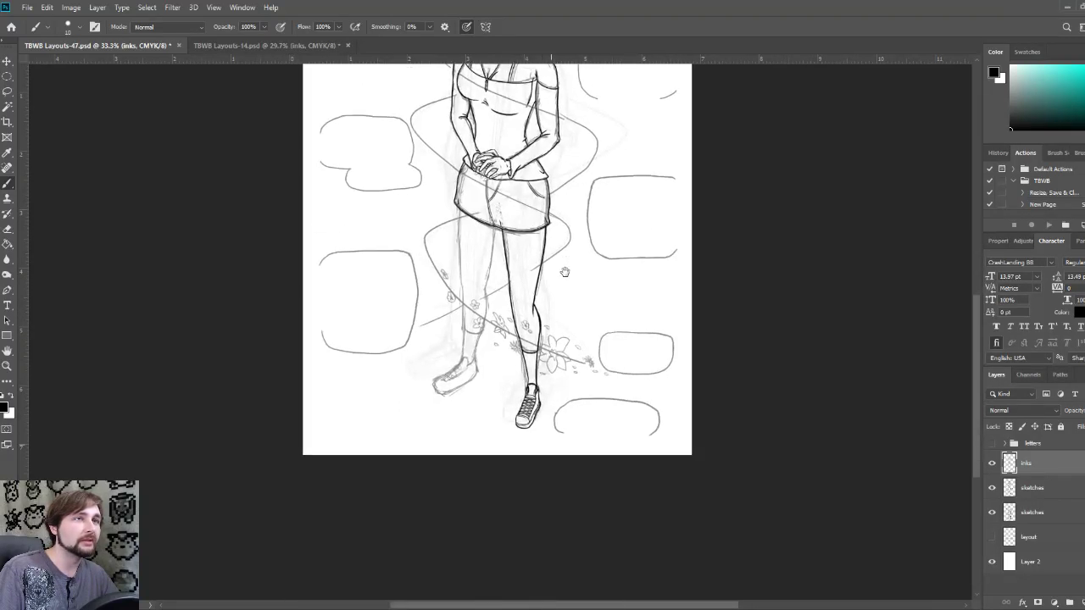
pyautogui.hotkey('ctrl', '+')
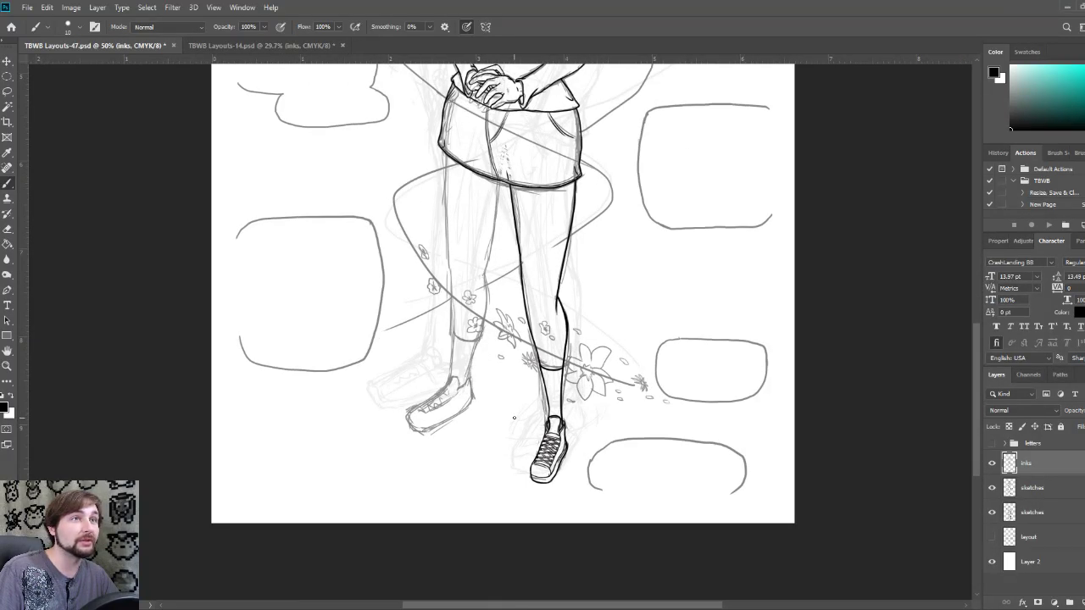
pyautogui.hotkey('ctrl', '+')
pyautogui.scroll(2, 514, 427)
pyautogui.hscroll(-2, 514, 426)
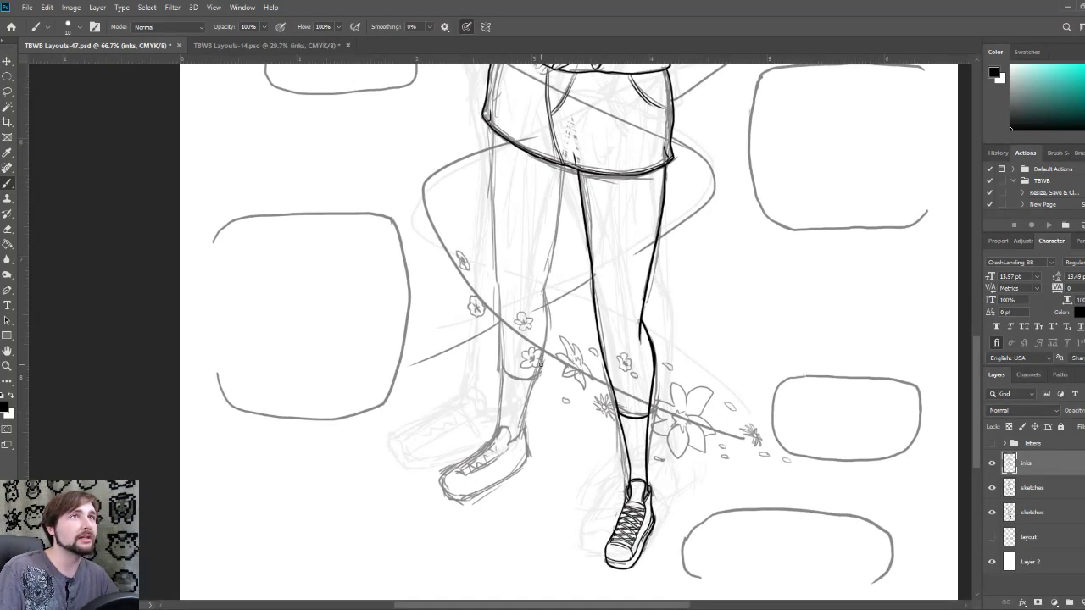
pyautogui.hotkey('ctrl', '+')
pyautogui.moveTo(588, 324)
pyautogui.mouseDown()
pyautogui.moveTo(562, 397)
pyautogui.moveTo(532, 410)
pyautogui.mouseUp()
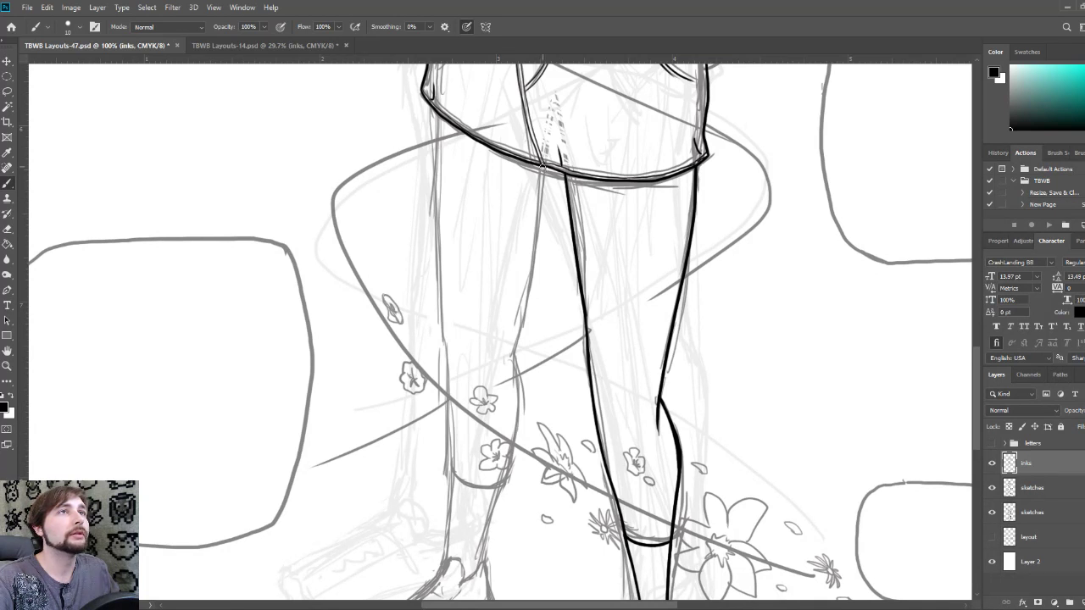
# Step: Ink a line down from the skirt hem and the other leg's outer edge, then zoom to the knees
pyautogui.moveTo(543, 168); pyautogui.dragTo(509, 373)
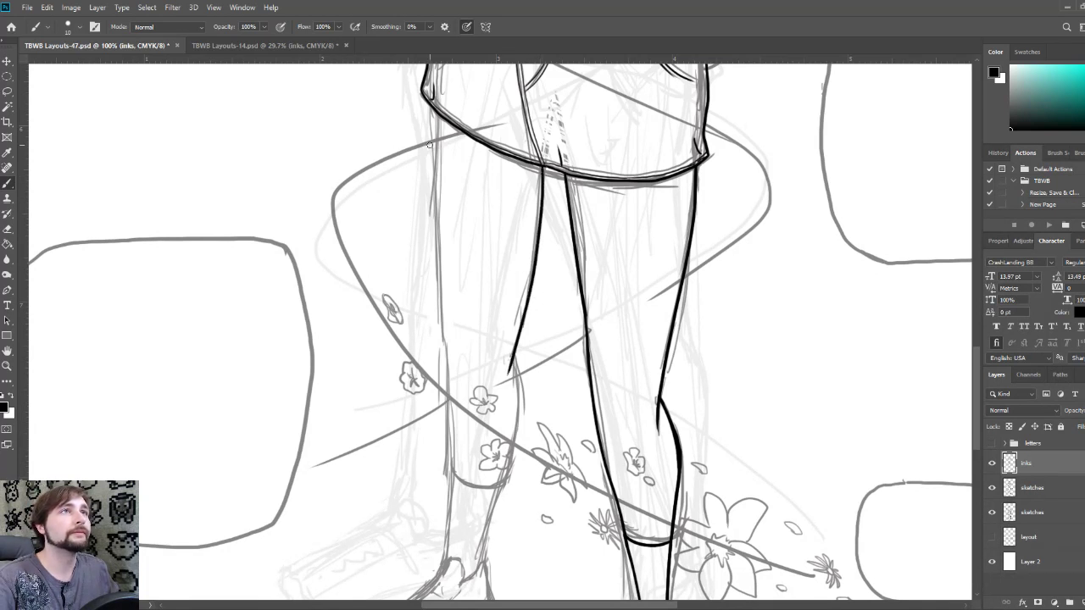
pyautogui.moveTo(436, 113); pyautogui.dragTo(456, 398)
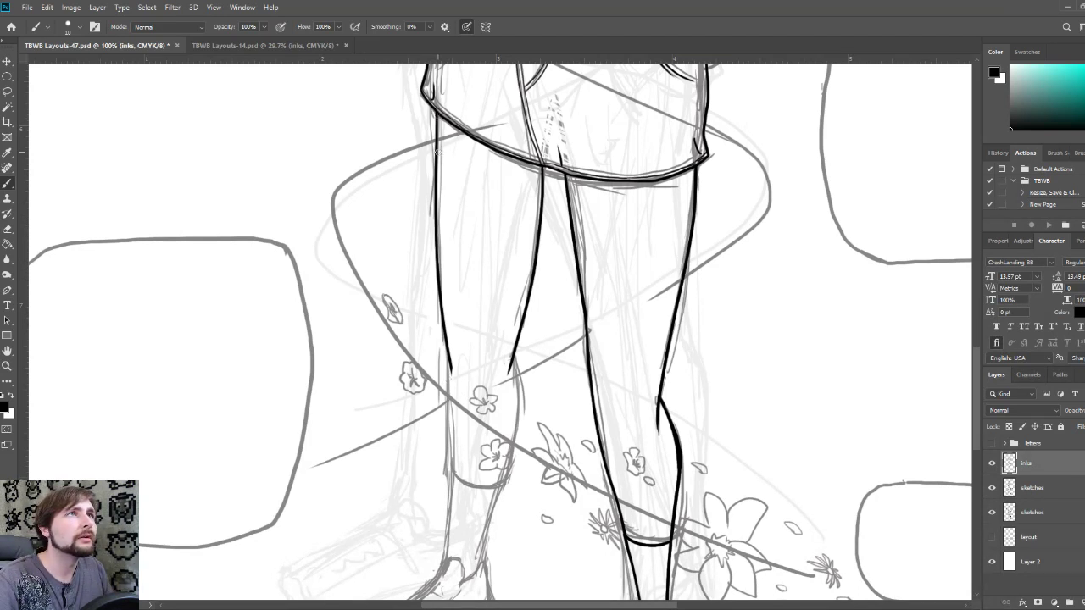
pyautogui.hotkey('ctrl', '+')
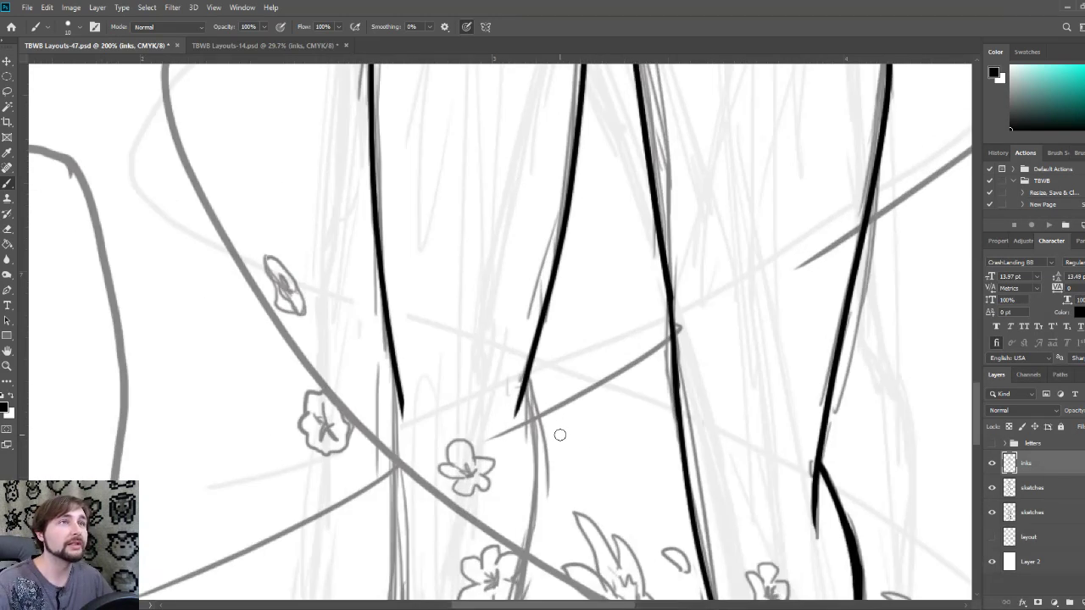
pyautogui.moveTo(567, 461)
pyautogui.mouseDown()
pyautogui.moveTo(605, 332)
pyautogui.moveTo(619, 165)
pyautogui.mouseUp()
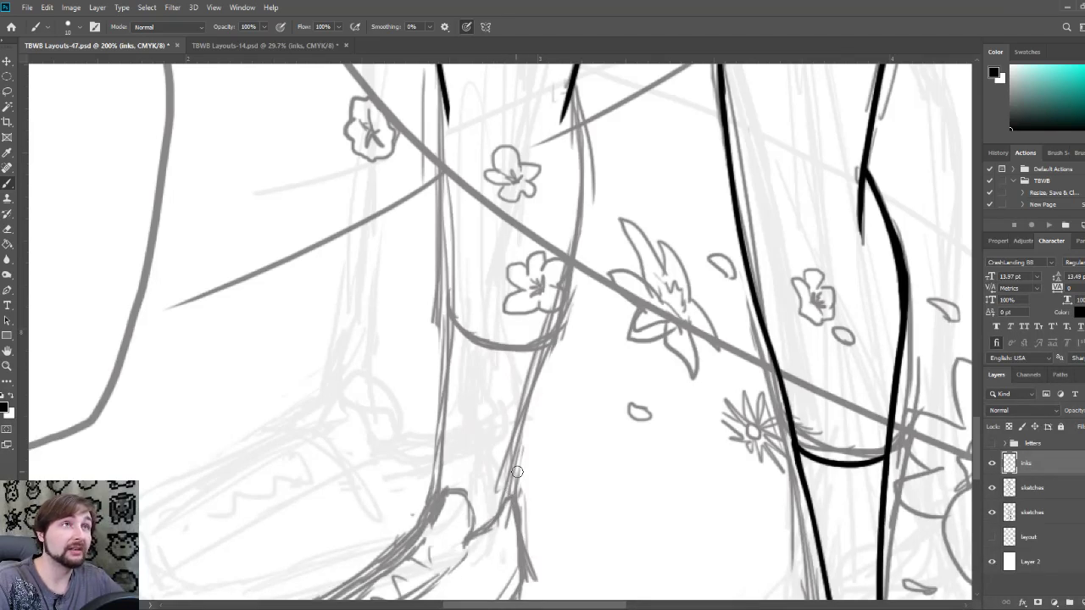
# Step: Ink the left leg's inner contour up past the branch, redrawing and rejoining strokes, then shrink the brush
pyautogui.moveTo(507, 502)
pyautogui.mouseDown()
pyautogui.moveTo(507, 440)
pyautogui.moveTo(548, 271)
pyautogui.moveTo(540, 183)
pyautogui.mouseUp()
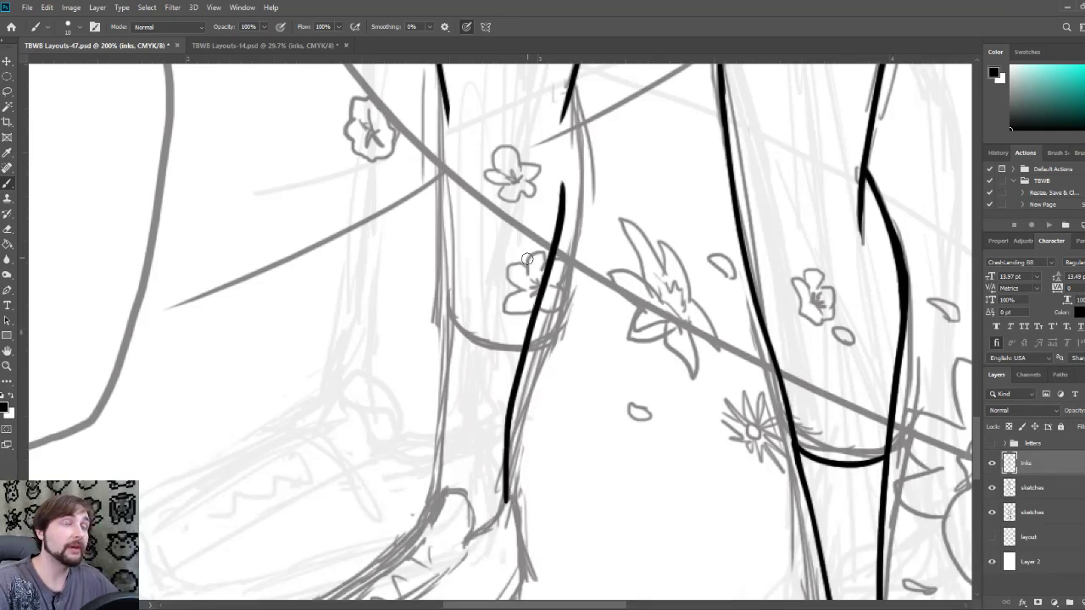
pyautogui.hotkey('ctrl', 'z')
pyautogui.moveTo(510, 500); pyautogui.dragTo(585, 129)
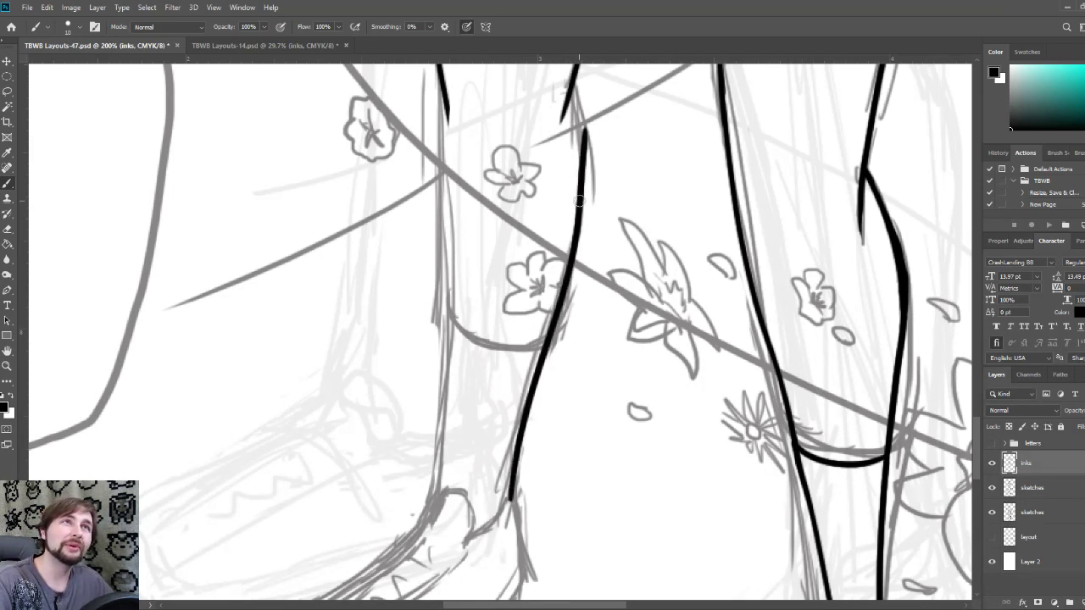
pyautogui.moveTo(591, 134); pyautogui.dragTo(592, 174)
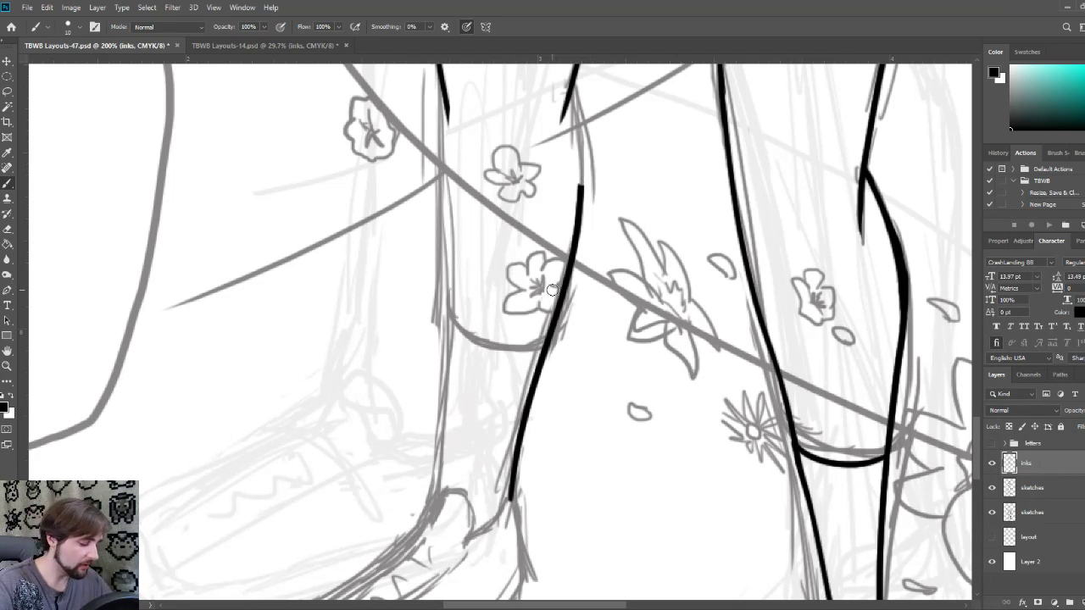
pyautogui.scroll(3, 572, 233)
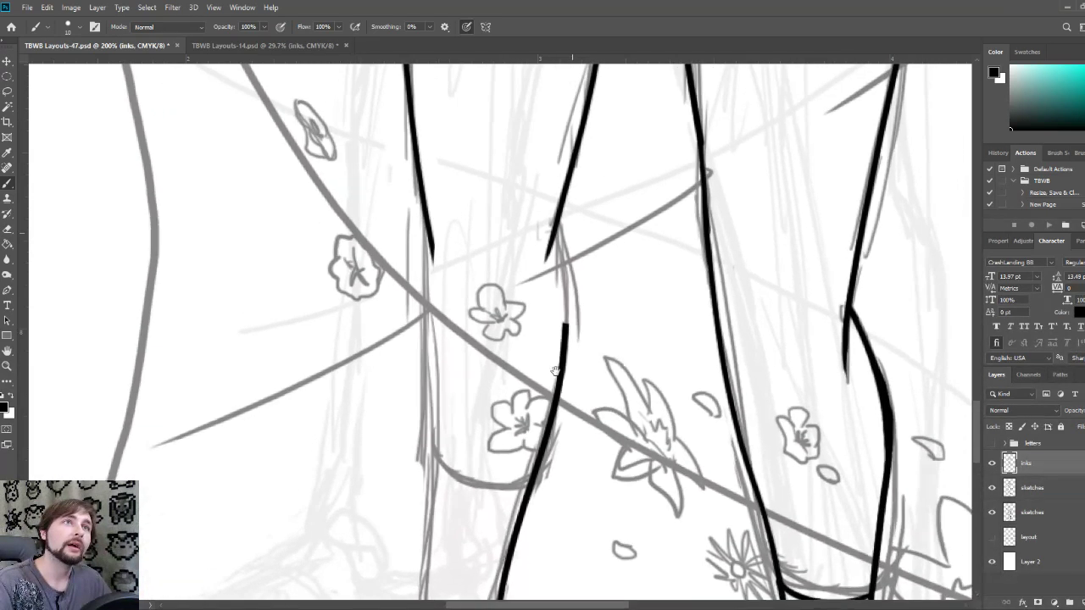
pyautogui.moveTo(564, 335)
pyautogui.mouseDown()
pyautogui.moveTo(558, 237)
pyautogui.moveTo(546, 233)
pyautogui.moveTo(565, 239)
pyautogui.moveTo(562, 251)
pyautogui.moveTo(555, 234)
pyautogui.moveTo(562, 276)
pyautogui.mouseUp()
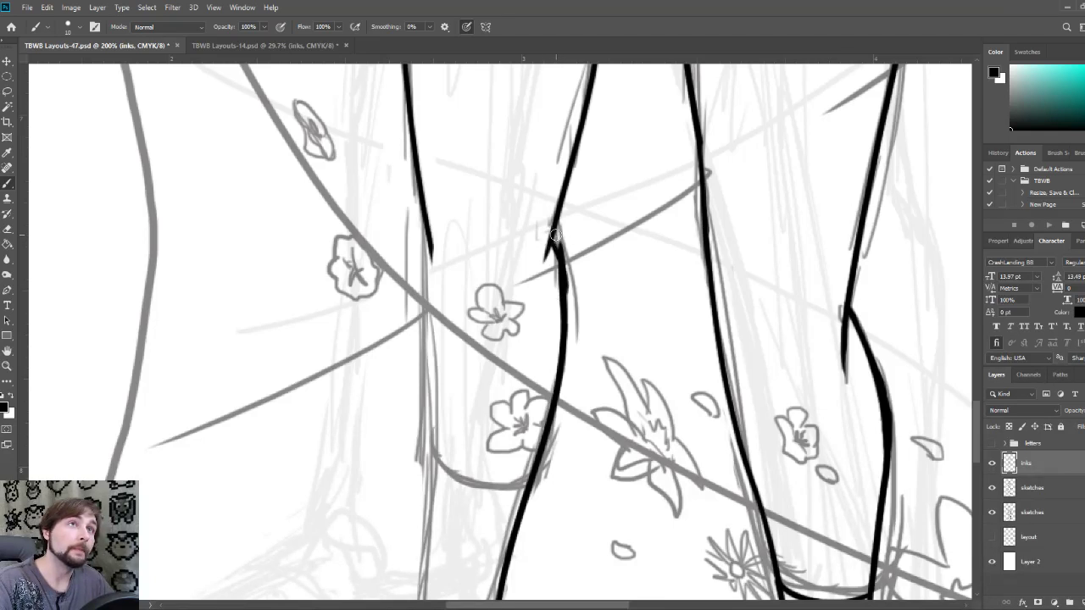
pyautogui.hotkey('ctrl', 'z')
pyautogui.moveTo(551, 229); pyautogui.dragTo(555, 292)
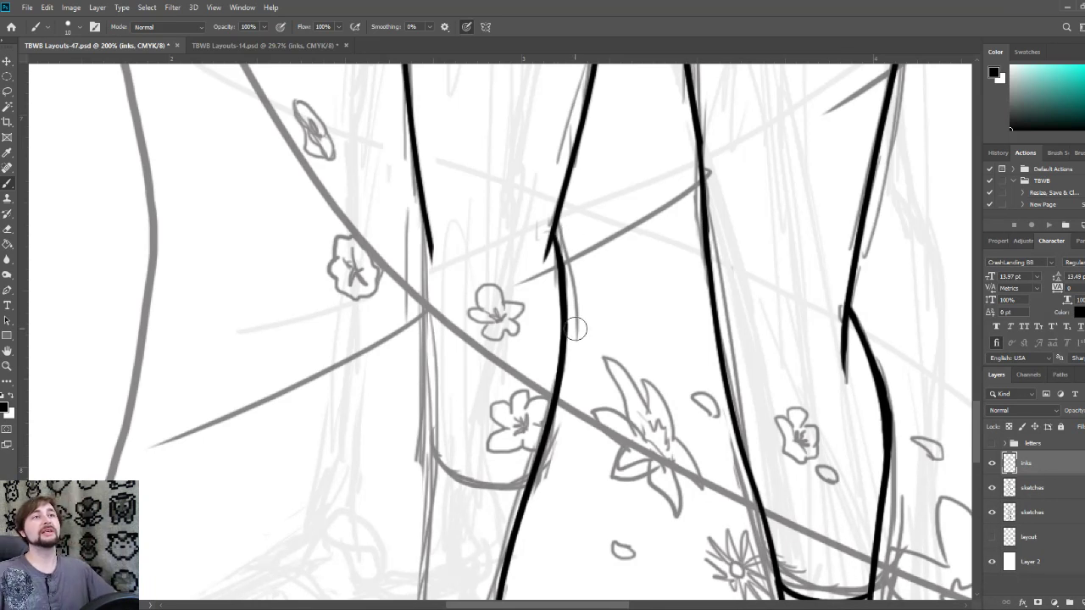
pyautogui.press('[')
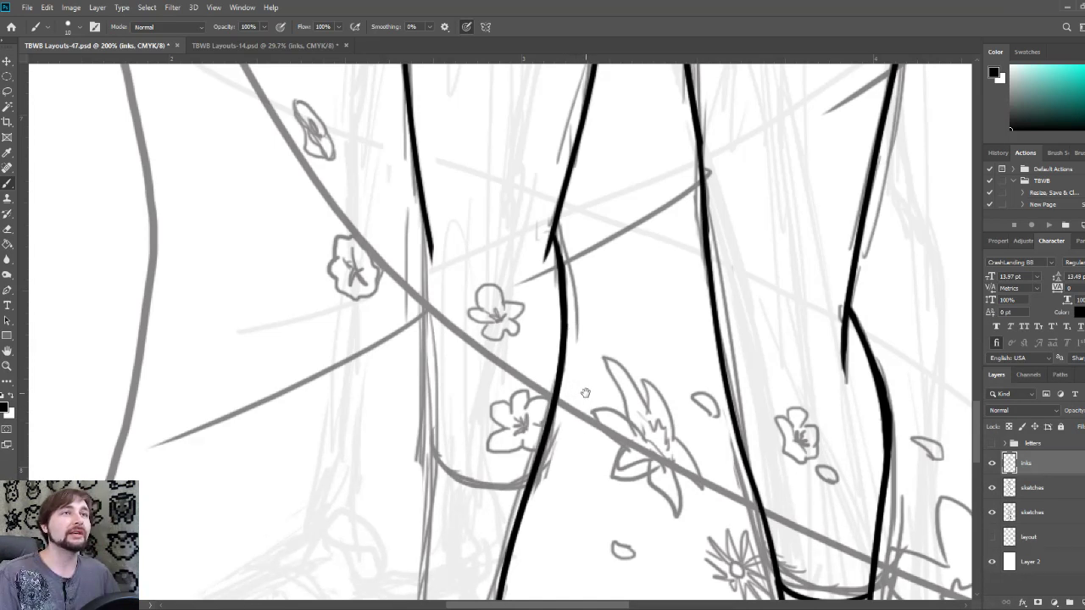
# Step: Pan down to bring the lower legs and ankles into view
pyautogui.moveTo(583, 392); pyautogui.dragTo(596, 272)
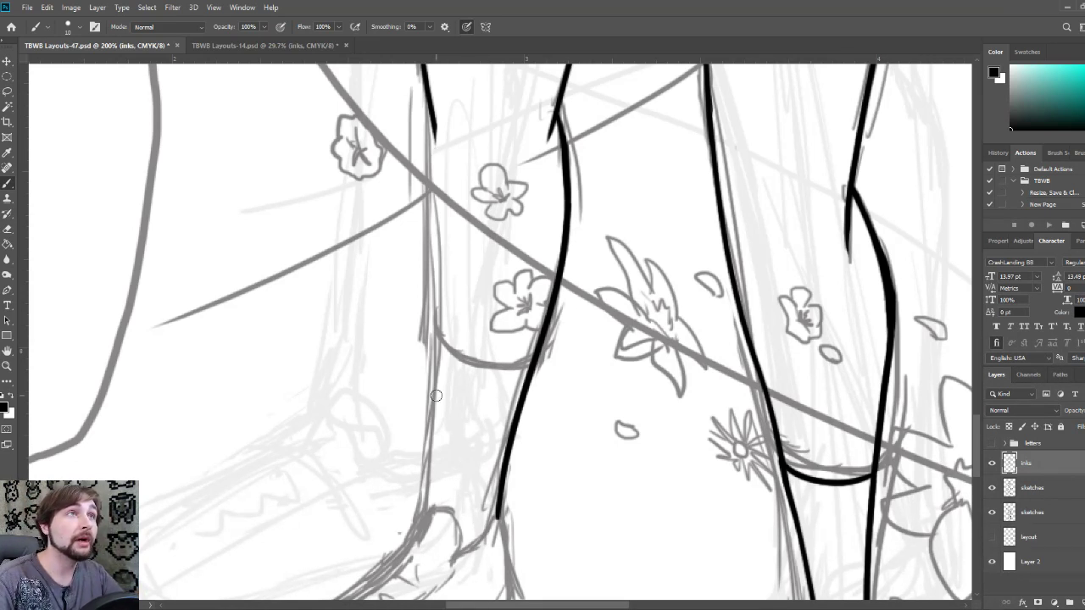
# Step: Redraw the left leg's outer line straighter and bridge its gap at the branch
pyautogui.moveTo(421, 527); pyautogui.dragTo(437, 223)
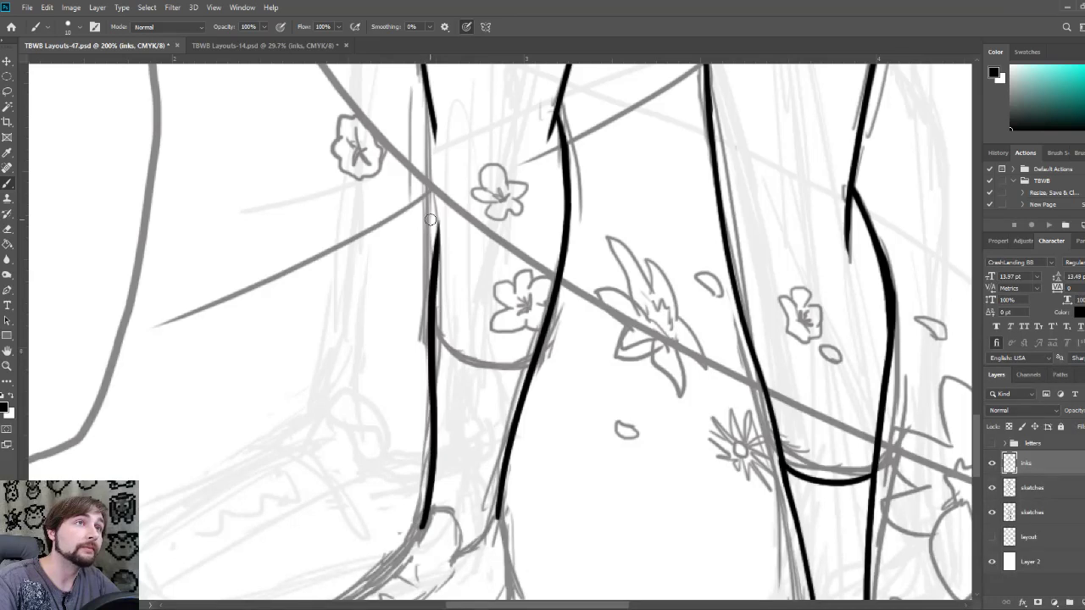
pyautogui.hotkey('ctrl', 'z')
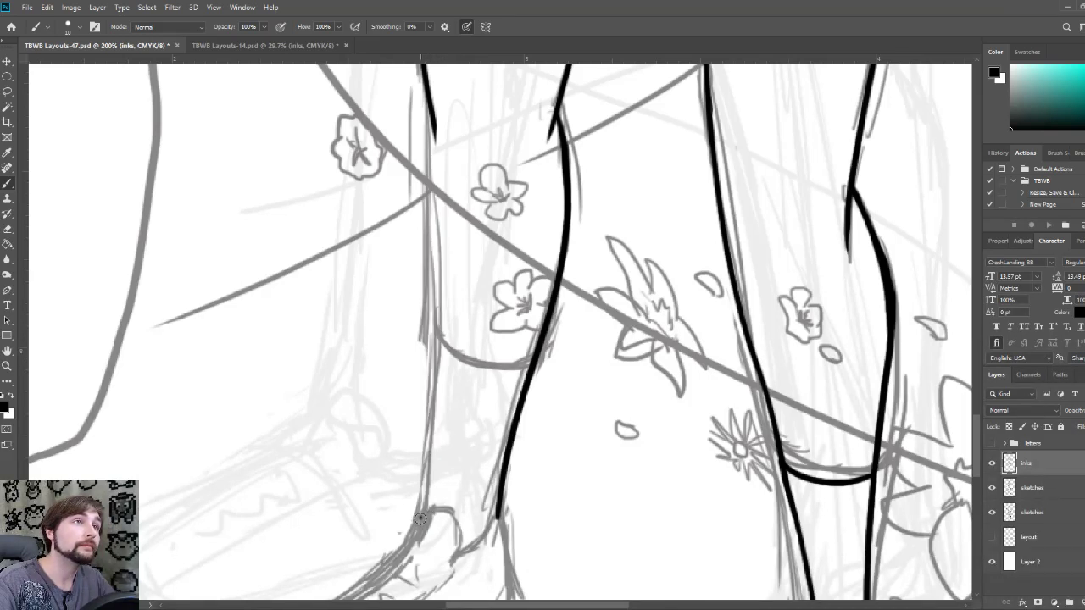
pyautogui.moveTo(422, 519)
pyautogui.mouseDown()
pyautogui.moveTo(437, 277)
pyautogui.moveTo(431, 185)
pyautogui.mouseUp()
pyautogui.hotkey('ctrl', 'z')
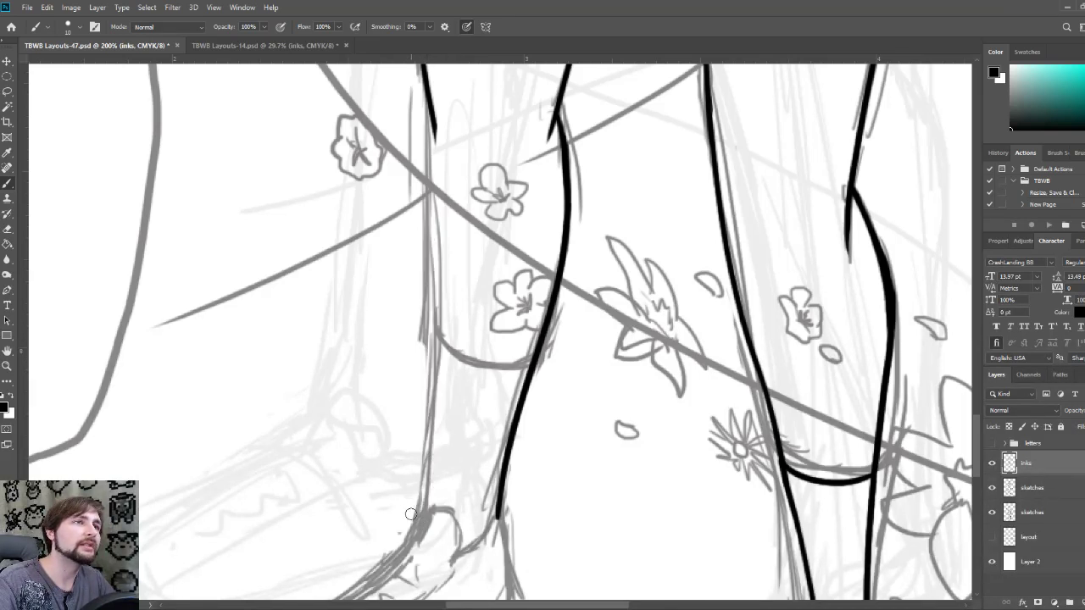
pyautogui.moveTo(421, 519); pyautogui.dragTo(430, 191)
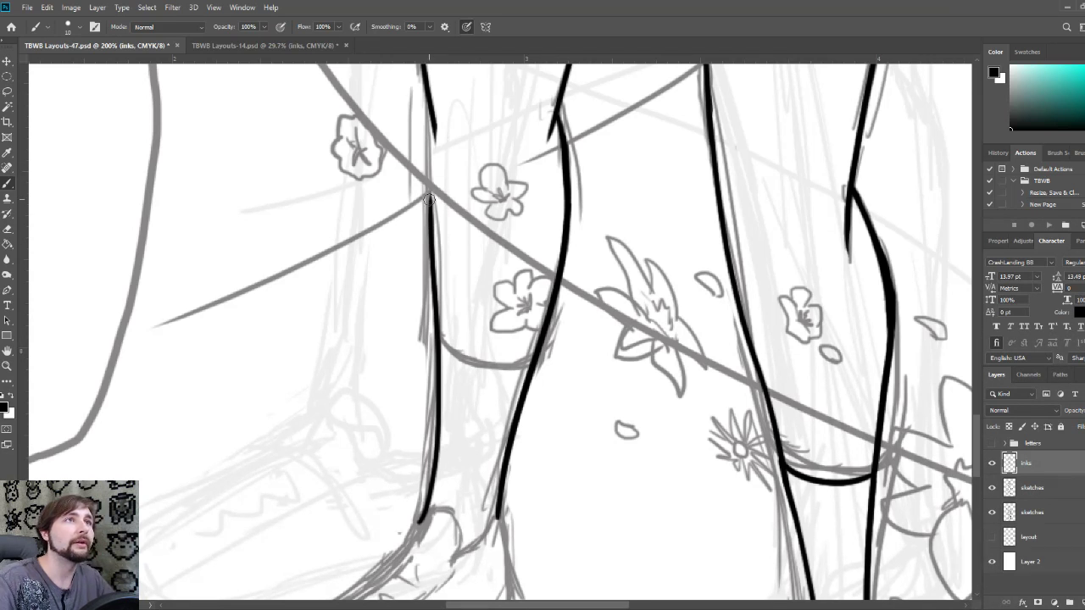
pyautogui.moveTo(430, 210); pyautogui.dragTo(432, 117)
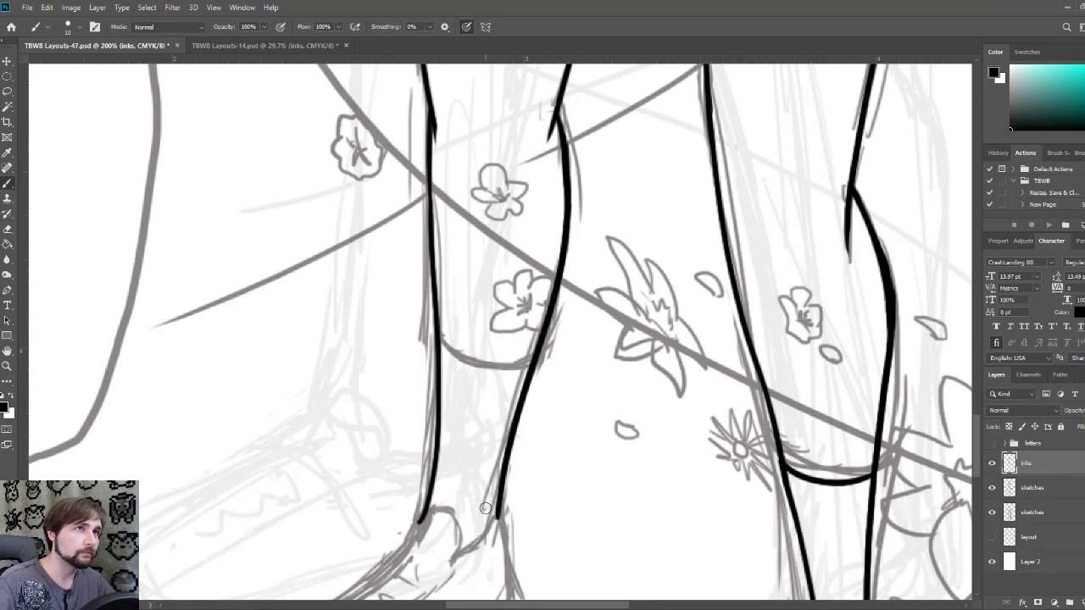
# Step: Pan and zoom out to review both legs, the sneakers, the skirt and hands
pyautogui.moveTo(640, 521); pyautogui.dragTo(597, 400)
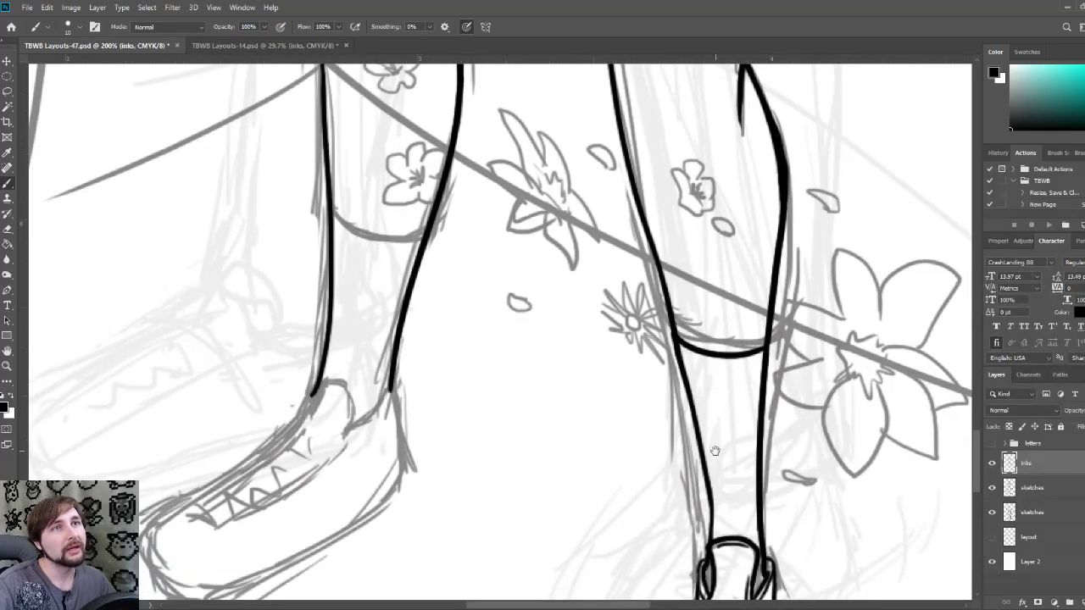
pyautogui.moveTo(731, 485); pyautogui.dragTo(727, 446)
pyautogui.scroll(-5, 728, 446)
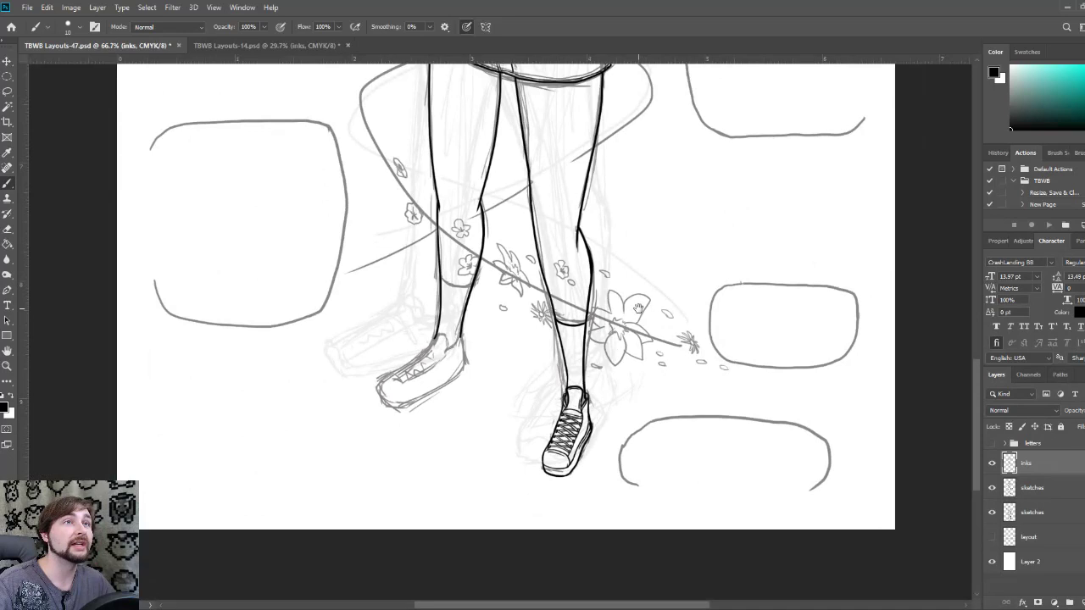
pyautogui.moveTo(638, 307); pyautogui.dragTo(658, 378)
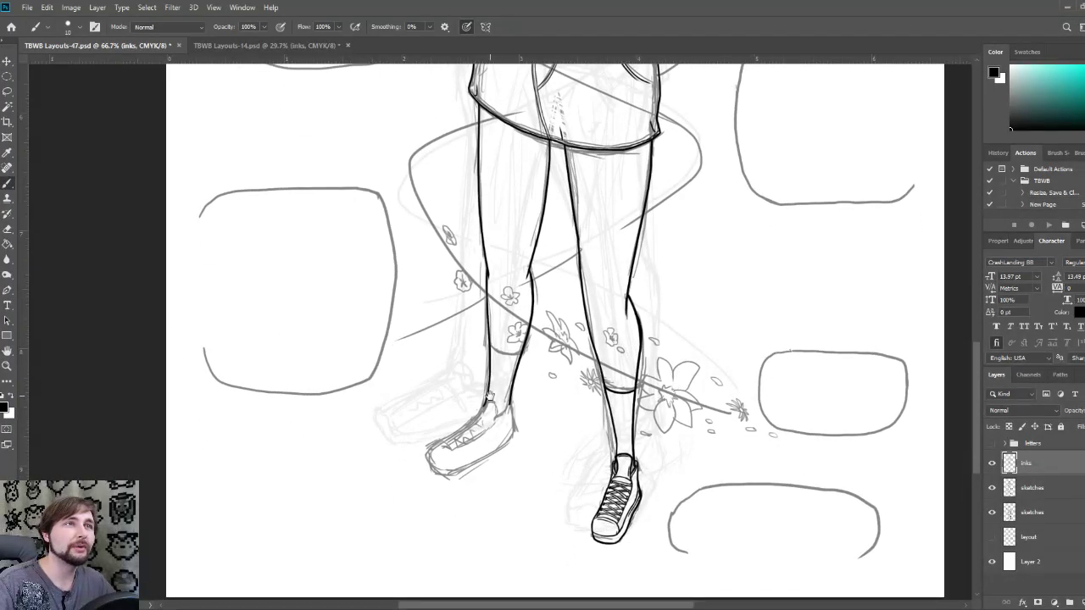
# Step: Zoom back to 200% and erase the bottom end of the left leg's outer ink line
pyautogui.hotkey('ctrl', '+')
pyautogui.scroll(5, 510, 412)
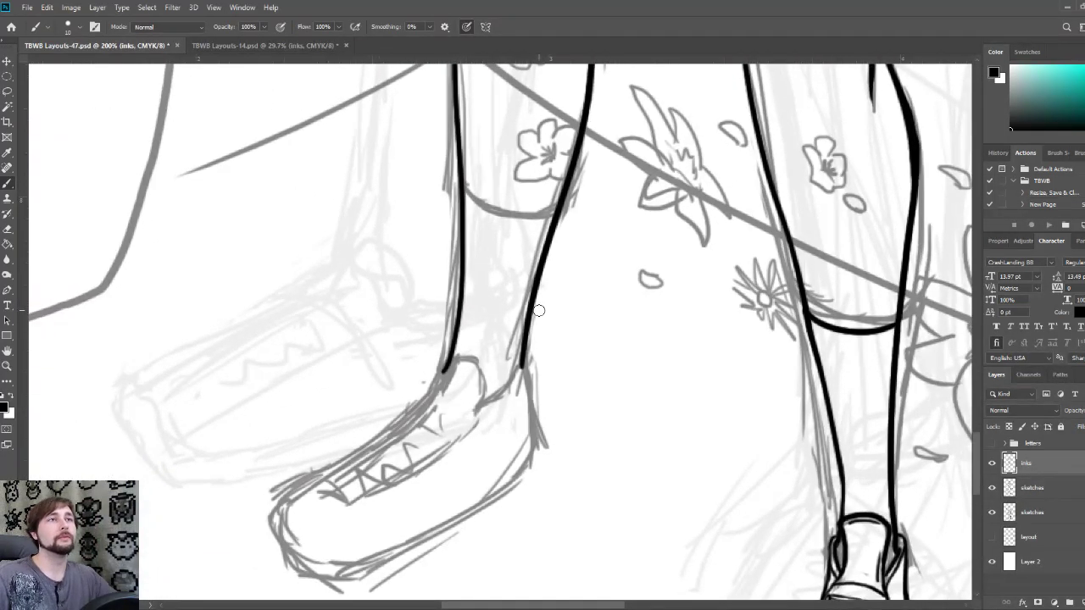
pyautogui.moveTo(452, 378); pyautogui.dragTo(450, 278)
pyautogui.press('[')
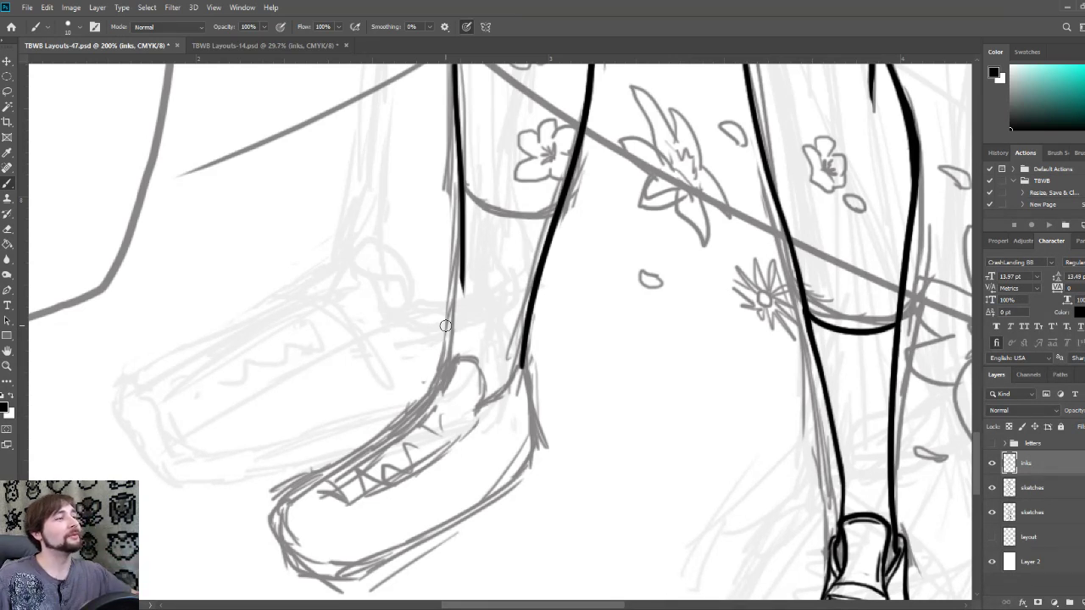
pyautogui.hotkey('ctrl', 'z')
pyautogui.hotkey('ctrl', 'shift', 'z')
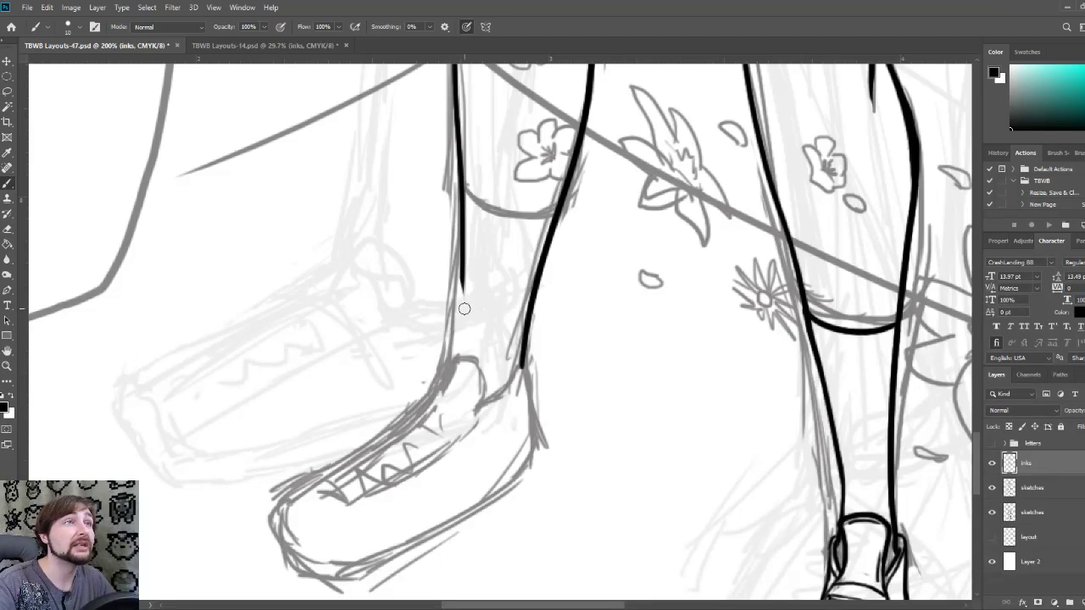
# Step: Redraw the left leg's outer ink line from the ankle up, retrying until it ends cleanly
pyautogui.moveTo(460, 358); pyautogui.dragTo(462, 288)
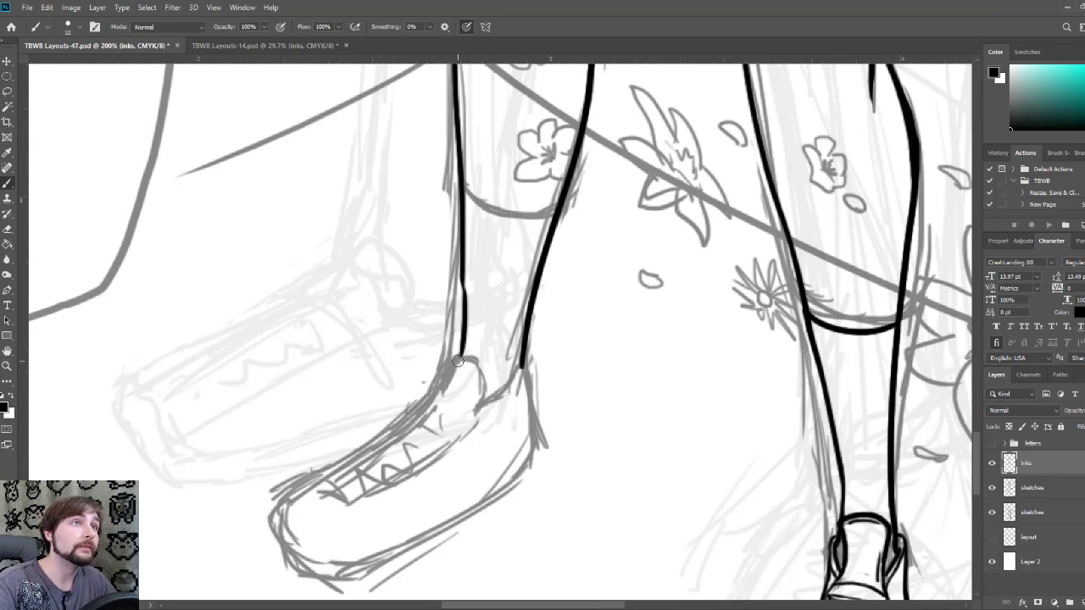
pyautogui.hotkey('ctrl', 'z')
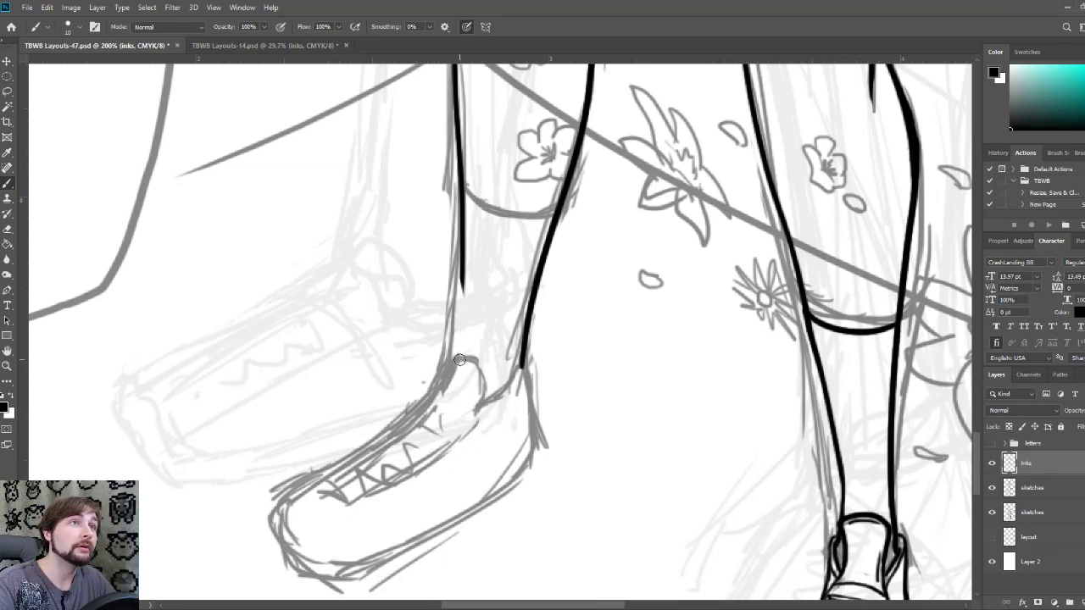
pyautogui.moveTo(458, 357)
pyautogui.mouseDown()
pyautogui.moveTo(469, 316)
pyautogui.moveTo(444, 169)
pyautogui.mouseUp()
pyautogui.hotkey('ctrl', 'z')
pyautogui.moveTo(459, 360); pyautogui.dragTo(466, 209)
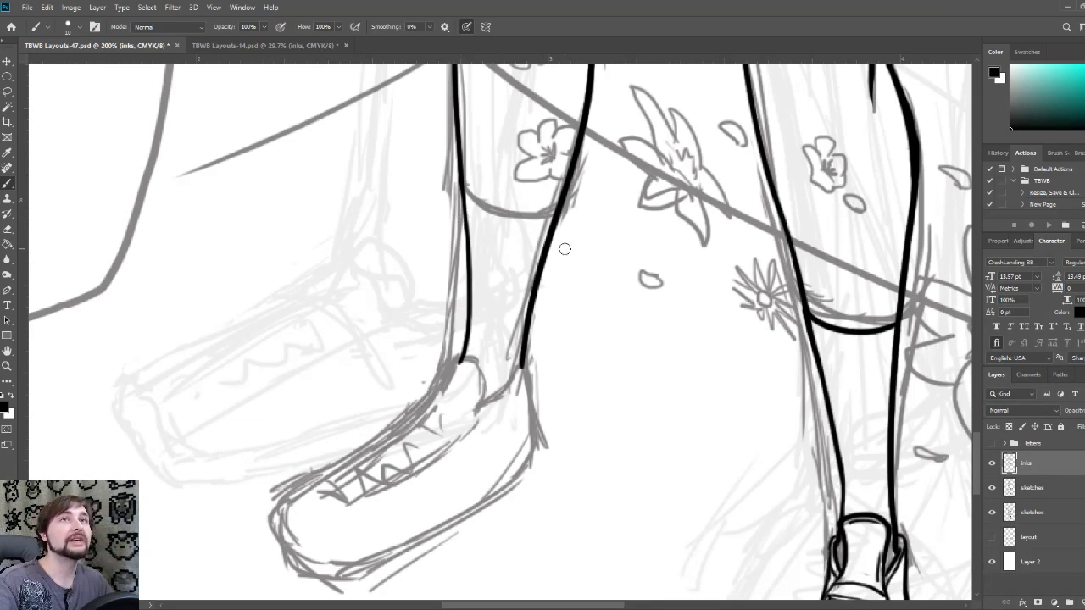
pyautogui.moveTo(568, 221); pyautogui.dragTo(496, 372)
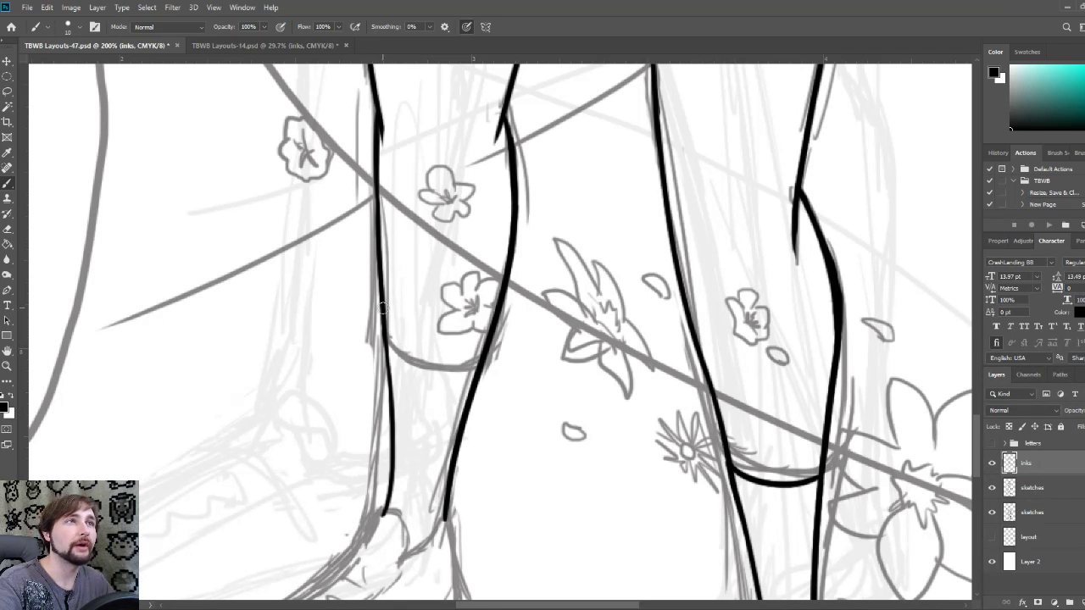
# Step: Ink the sock cuff line across the left leg and bring the feet and shoes into view
pyautogui.moveTo(383, 315); pyautogui.dragTo(462, 343)
pyautogui.hotkey('ctrl', 'z')
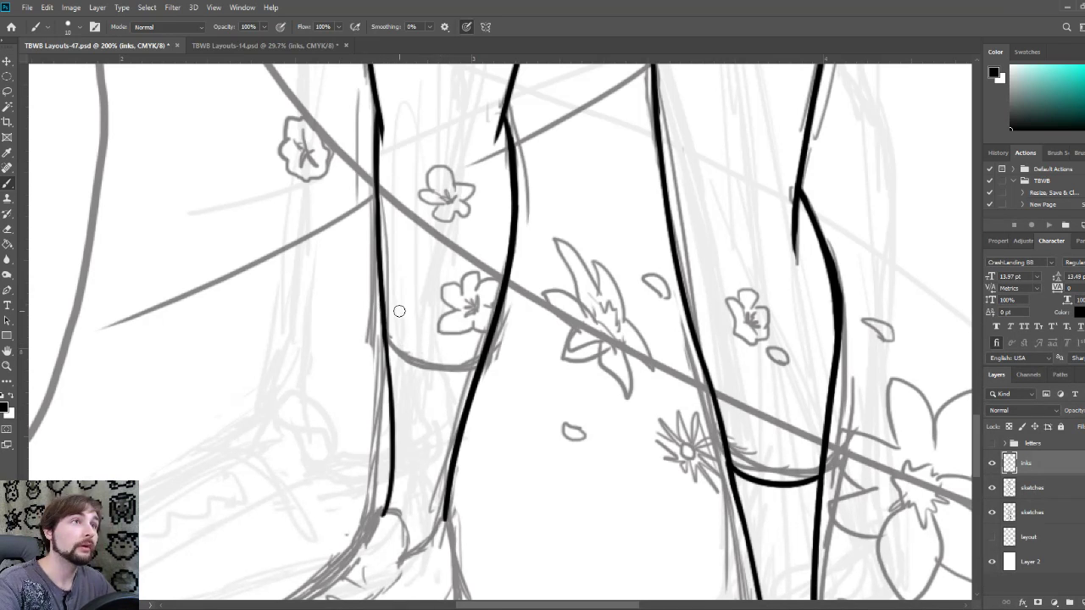
pyautogui.moveTo(384, 316)
pyautogui.mouseDown()
pyautogui.moveTo(416, 339)
pyautogui.moveTo(488, 343)
pyautogui.mouseUp()
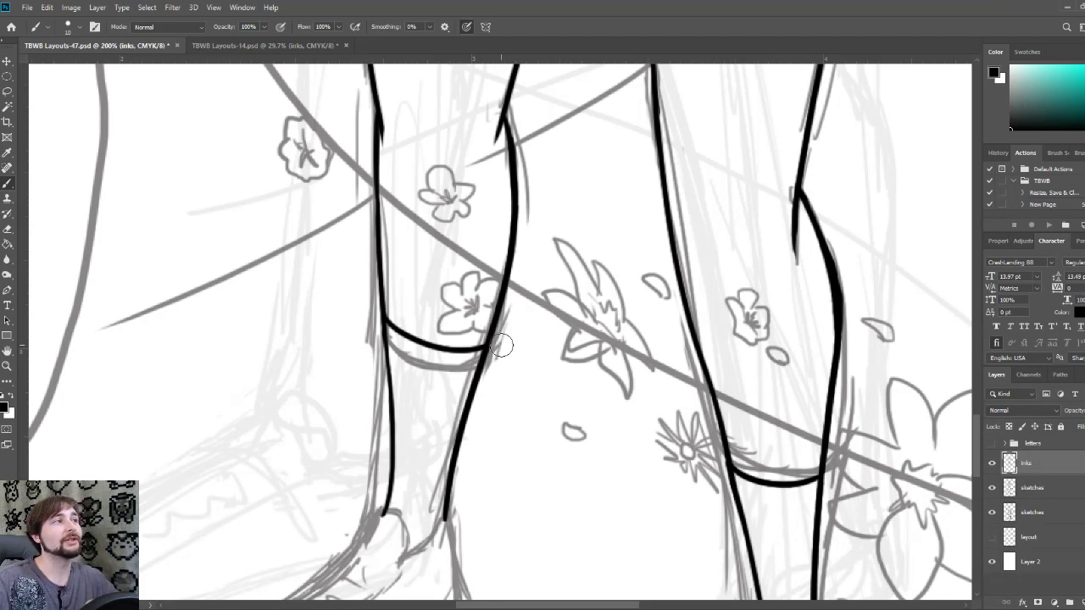
pyautogui.press('[')
pyautogui.press('[')
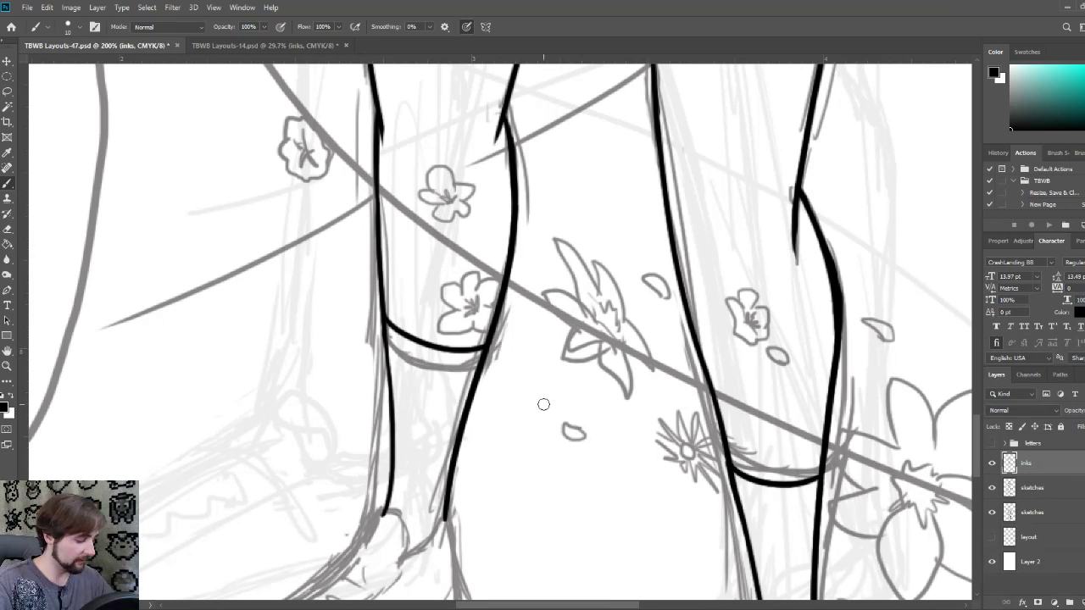
pyautogui.moveTo(528, 445); pyautogui.dragTo(521, 236)
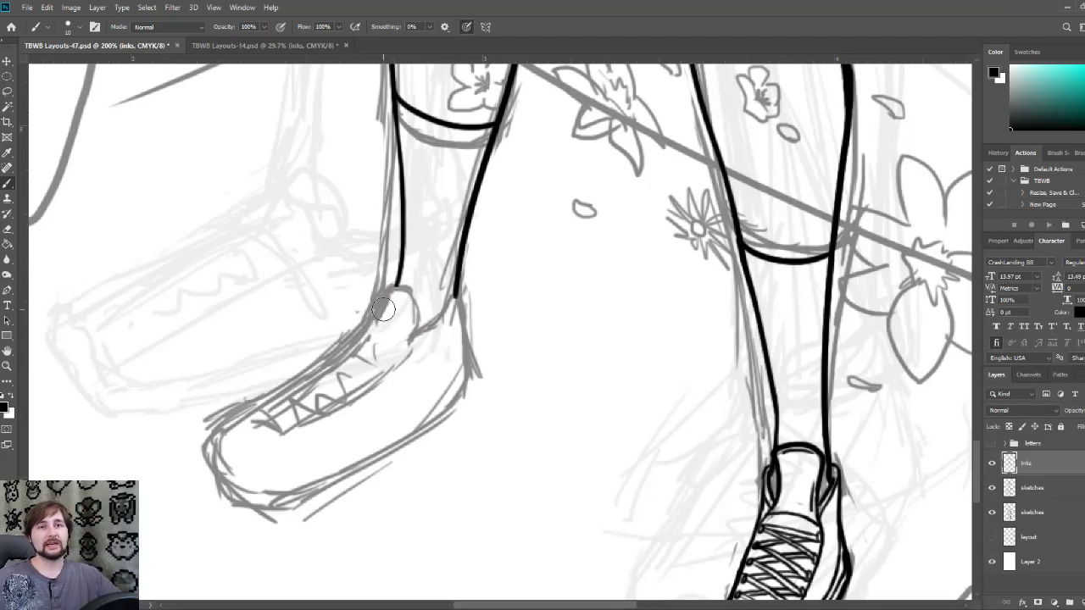
# Step: With a smaller brush, extend the left leg's back ink line down past the ankle to the heel
pyautogui.press('[')
pyautogui.press('[')
pyautogui.press('[')
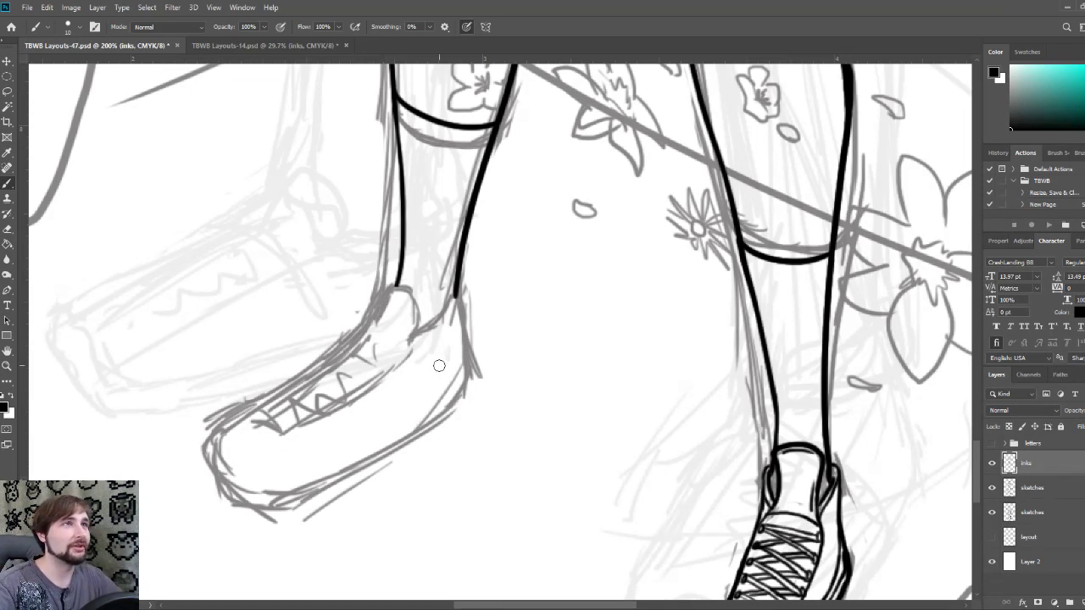
pyautogui.moveTo(379, 309); pyautogui.dragTo(390, 330)
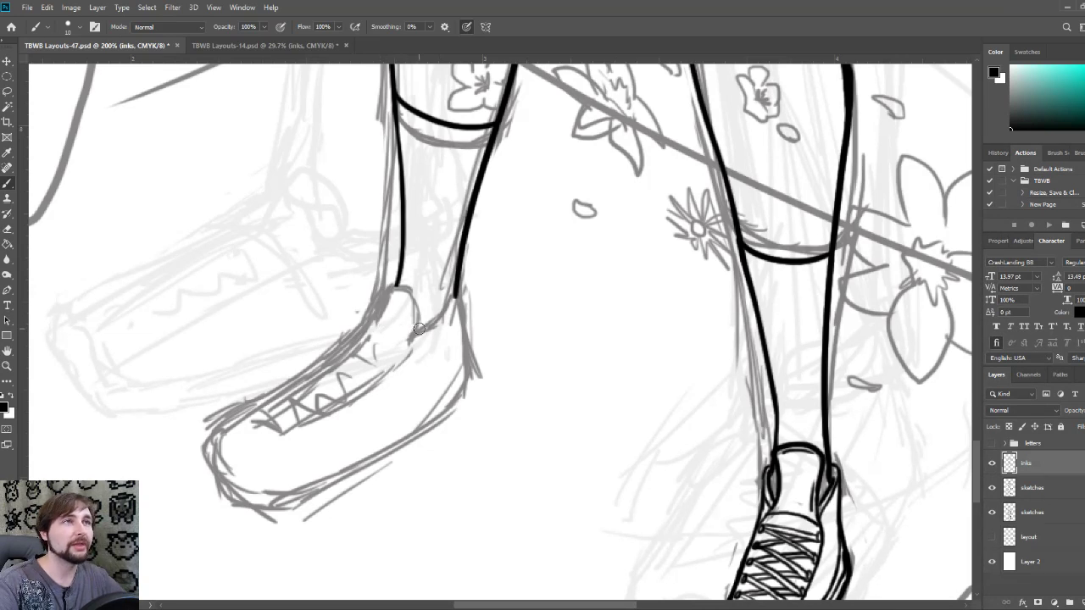
pyautogui.moveTo(475, 360)
pyautogui.mouseDown()
pyautogui.moveTo(424, 292)
pyautogui.moveTo(416, 254)
pyautogui.moveTo(451, 236)
pyautogui.moveTo(463, 263)
pyautogui.mouseUp()
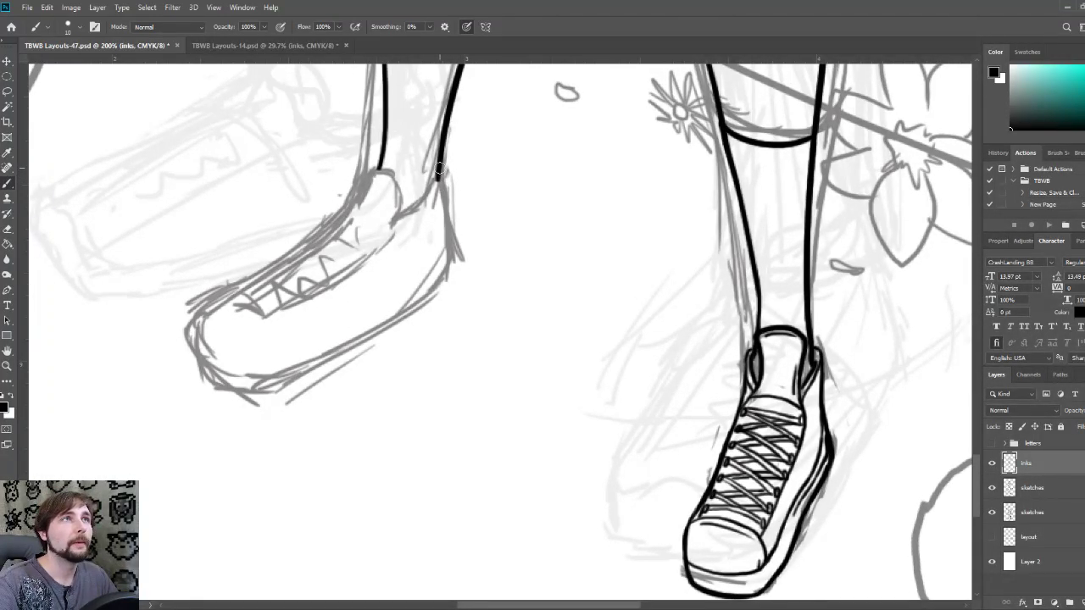
pyautogui.moveTo(440, 170); pyautogui.dragTo(448, 287)
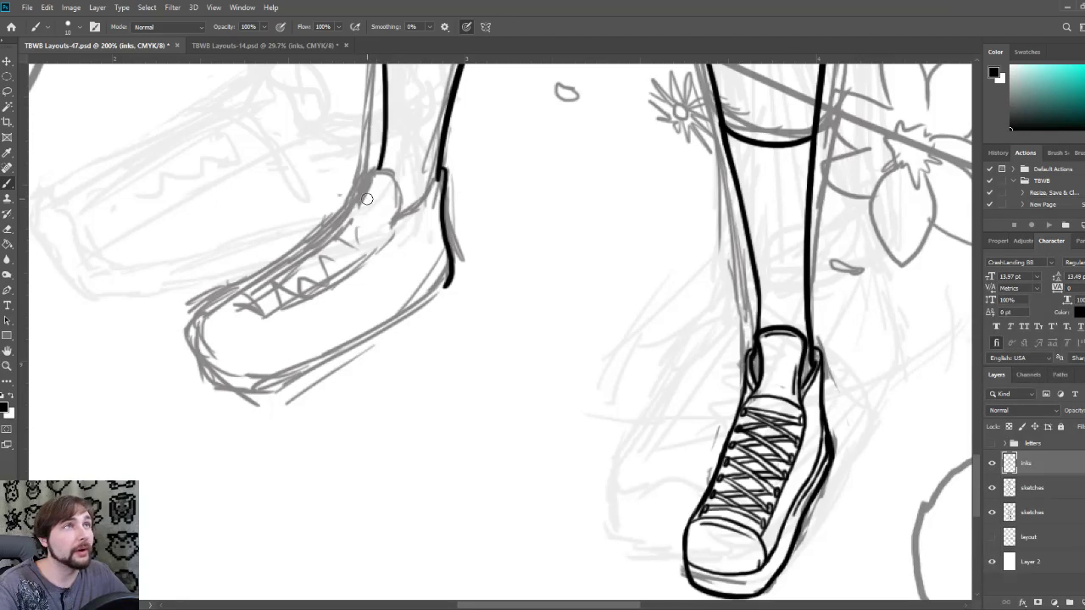
# Step: Ink the rounded heel collar curve around the left shoe's ankle opening
pyautogui.moveTo(358, 206)
pyautogui.mouseDown()
pyautogui.moveTo(375, 169)
pyautogui.moveTo(392, 164)
pyautogui.moveTo(405, 176)
pyautogui.moveTo(396, 214)
pyautogui.mouseUp()
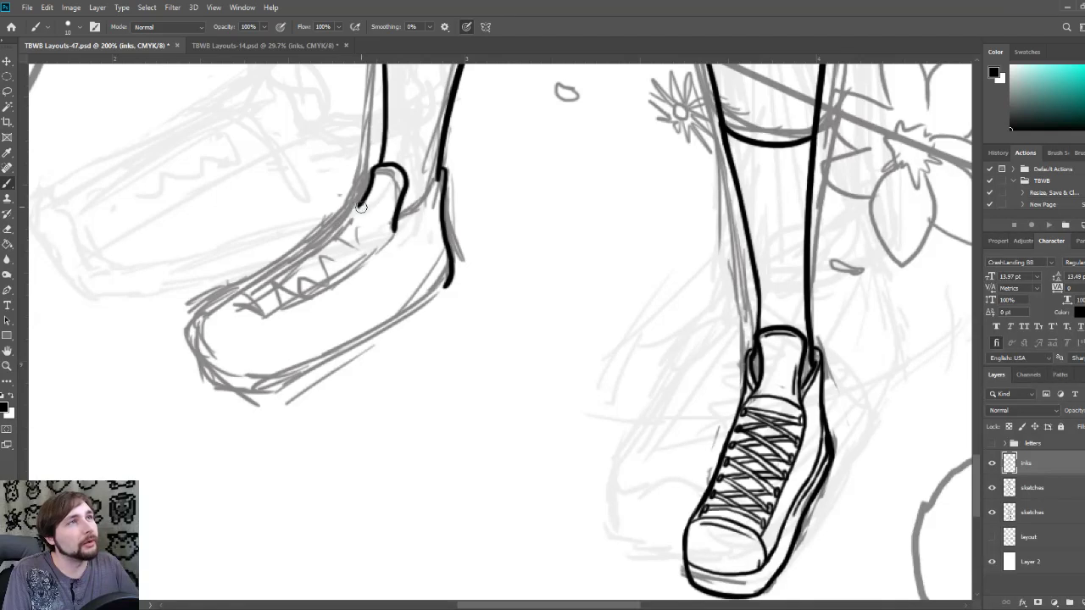
# Step: Ink the top edge of the left shoe, retrying the stroke until it sits right
pyautogui.moveTo(367, 197); pyautogui.dragTo(200, 332)
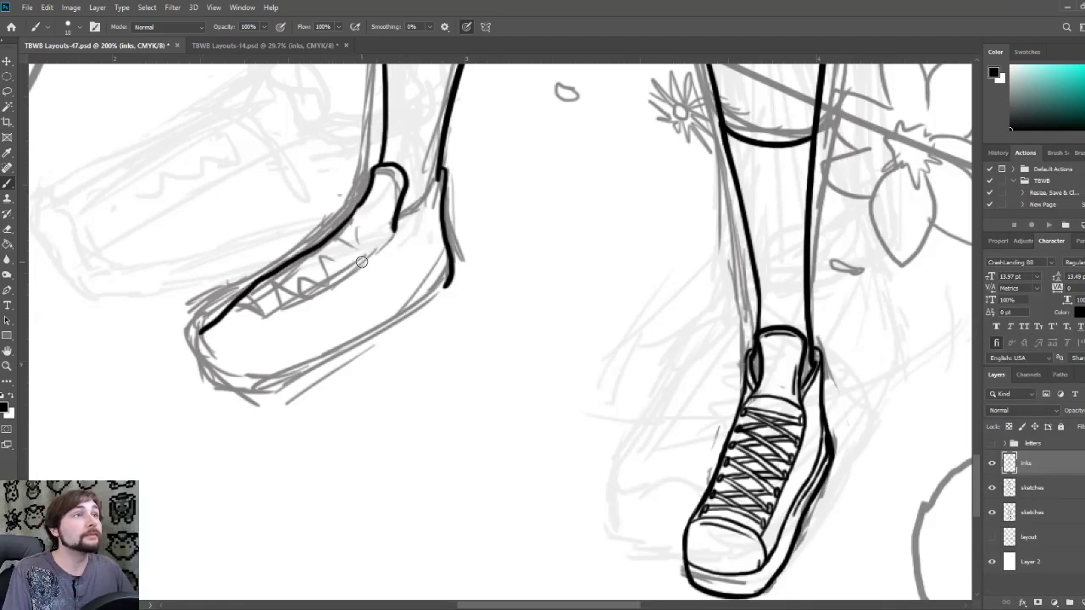
pyautogui.hotkey('ctrl', 'z')
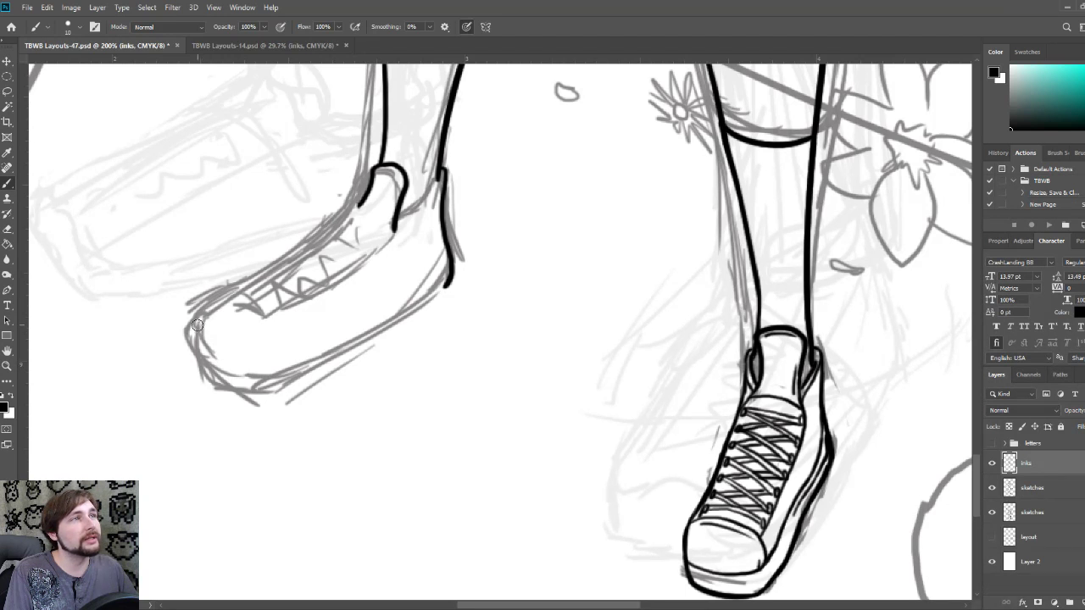
pyautogui.moveTo(197, 325); pyautogui.dragTo(345, 214)
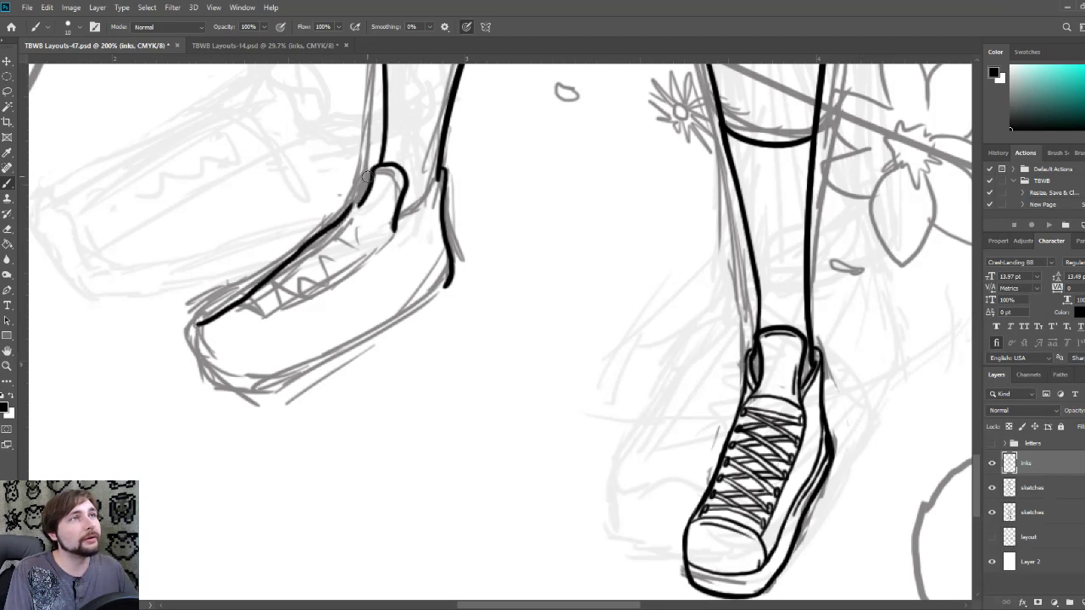
pyautogui.hotkey('ctrl', 'z')
pyautogui.moveTo(195, 332)
pyautogui.mouseDown()
pyautogui.moveTo(321, 239)
pyautogui.moveTo(386, 157)
pyautogui.mouseUp()
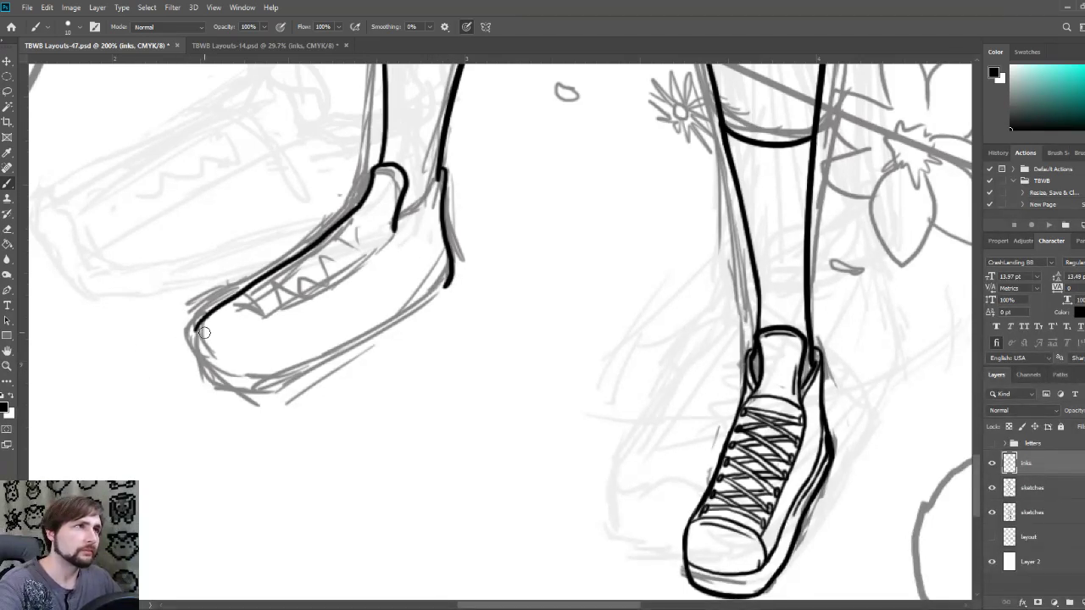
# Step: Extend the shoe's ink line down around the toe and along the sole toward the heel
pyautogui.moveTo(195, 328)
pyautogui.mouseDown()
pyautogui.moveTo(192, 365)
pyautogui.moveTo(255, 402)
pyautogui.mouseUp()
pyautogui.hotkey('ctrl', 'z')
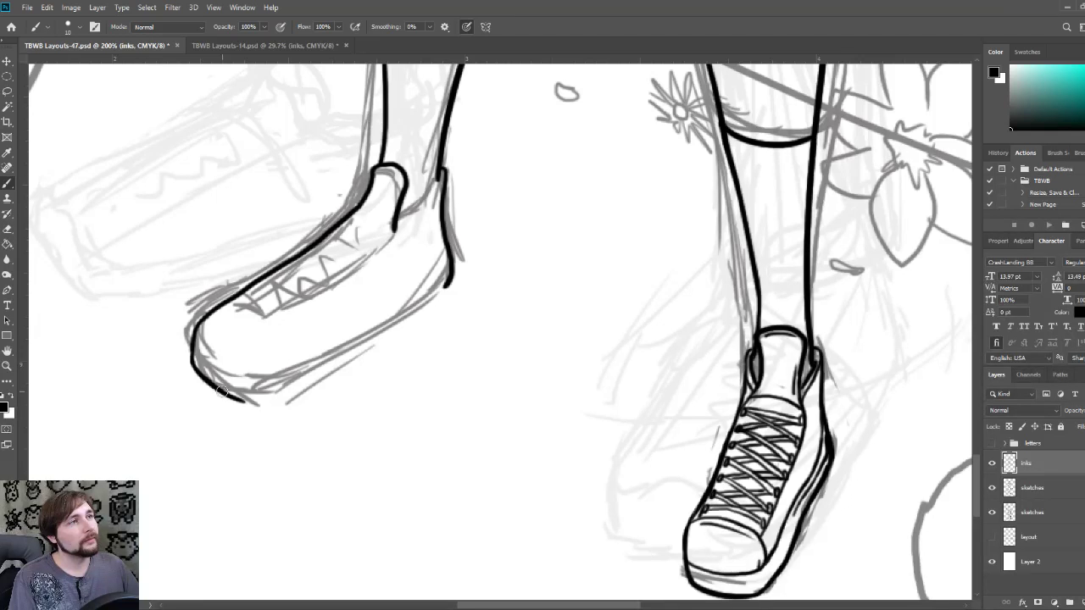
pyautogui.moveTo(229, 395)
pyautogui.mouseDown()
pyautogui.moveTo(324, 368)
pyautogui.moveTo(312, 373)
pyautogui.moveTo(381, 319)
pyautogui.moveTo(436, 297)
pyautogui.mouseUp()
pyautogui.hotkey('ctrl', 'z')
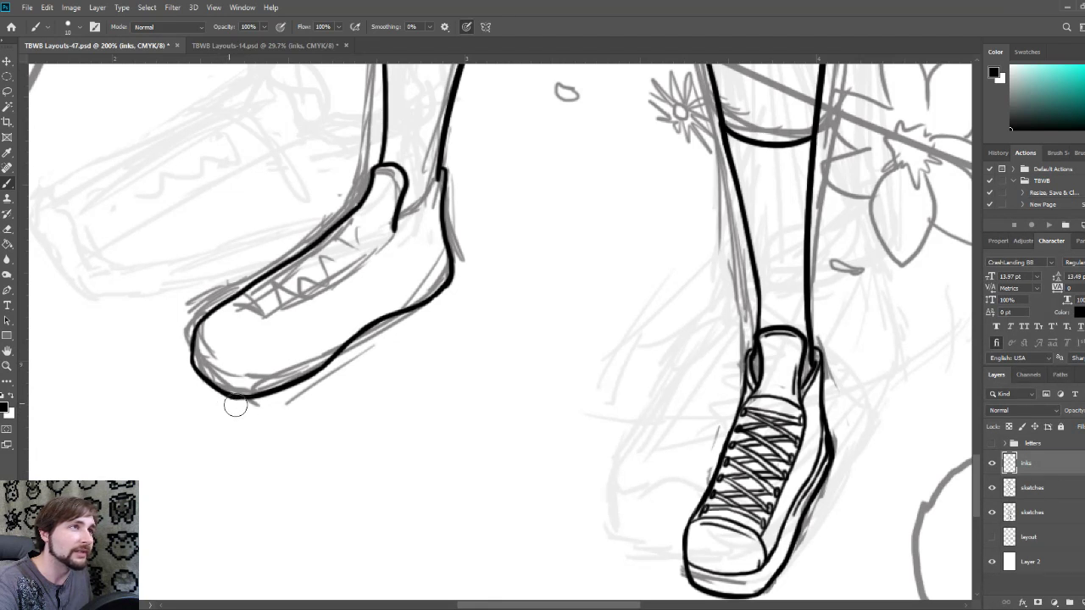
pyautogui.press('[')
pyautogui.press('[')
pyautogui.press('[')
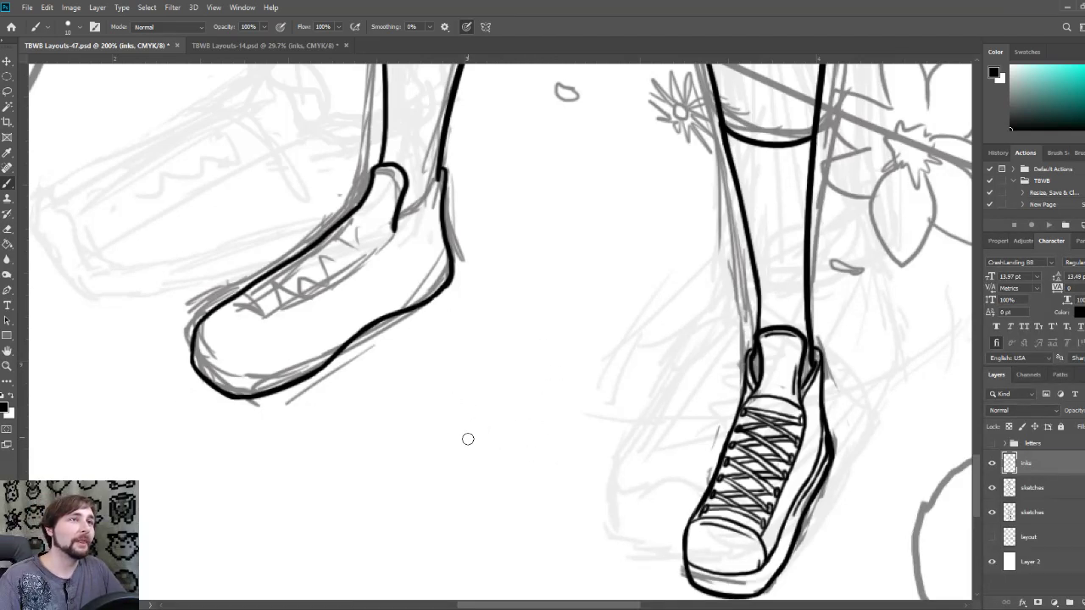
pyautogui.moveTo(468, 440)
pyautogui.mouseDown()
pyautogui.moveTo(472, 369)
pyautogui.moveTo(504, 312)
pyautogui.moveTo(508, 402)
pyautogui.moveTo(570, 366)
pyautogui.moveTo(604, 366)
pyautogui.mouseUp()
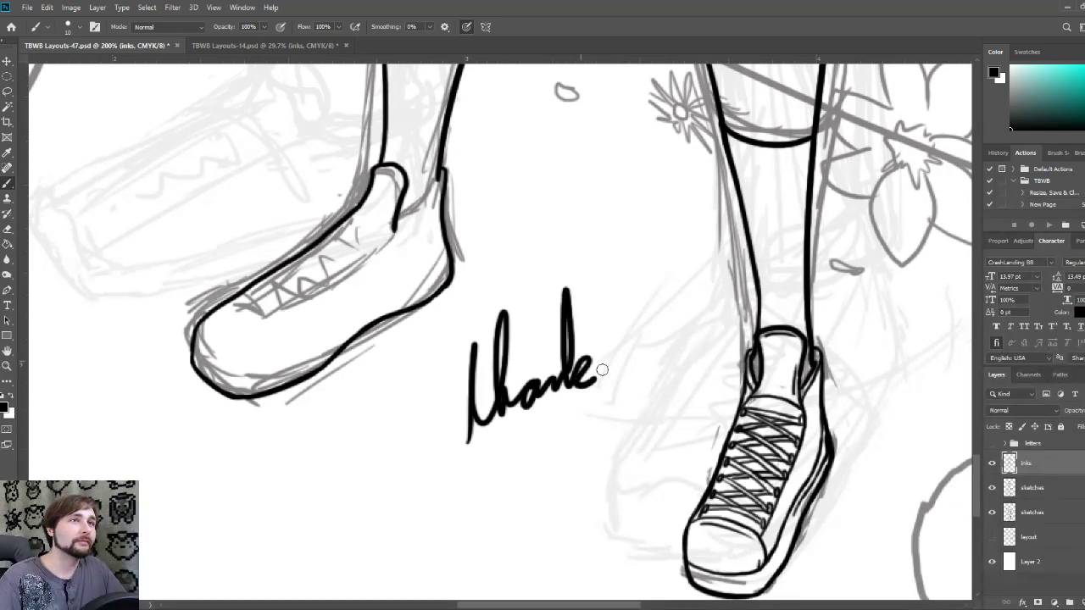
pyautogui.moveTo(508, 439)
pyautogui.mouseDown()
pyautogui.moveTo(505, 458)
pyautogui.moveTo(598, 432)
pyautogui.moveTo(676, 324)
pyautogui.mouseUp()
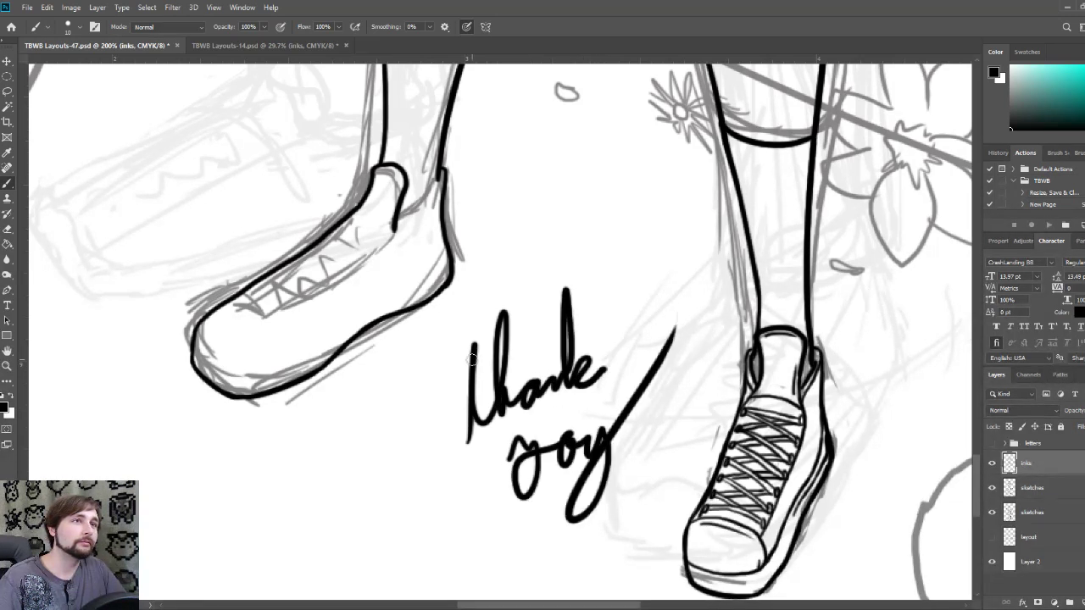
pyautogui.moveTo(436, 413); pyautogui.dragTo(555, 300)
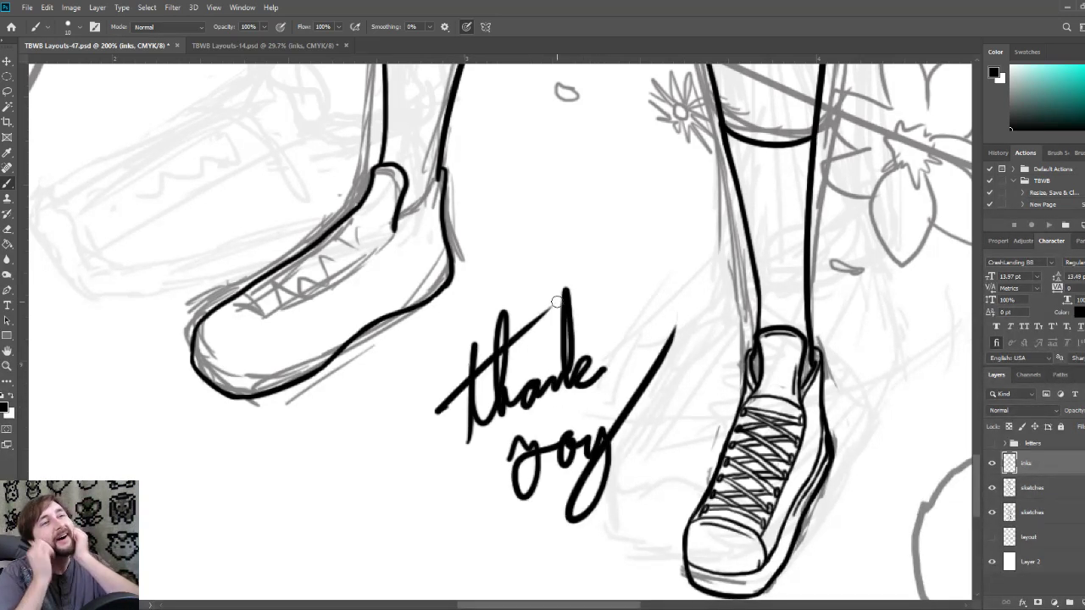
pyautogui.moveTo(484, 432)
pyautogui.mouseDown()
pyautogui.moveTo(469, 351)
pyautogui.moveTo(460, 365)
pyautogui.moveTo(463, 428)
pyautogui.moveTo(492, 396)
pyautogui.moveTo(502, 313)
pyautogui.moveTo(524, 302)
pyautogui.moveTo(506, 353)
pyautogui.moveTo(507, 478)
pyautogui.moveTo(523, 451)
pyautogui.moveTo(504, 503)
pyautogui.moveTo(518, 460)
pyautogui.mouseUp()
pyautogui.moveTo(548, 296)
pyautogui.mouseDown()
pyautogui.moveTo(569, 330)
pyautogui.moveTo(575, 281)
pyautogui.moveTo(574, 333)
pyautogui.moveTo(587, 348)
pyautogui.moveTo(581, 363)
pyautogui.moveTo(593, 349)
pyautogui.moveTo(614, 471)
pyautogui.moveTo(676, 320)
pyautogui.mouseUp()
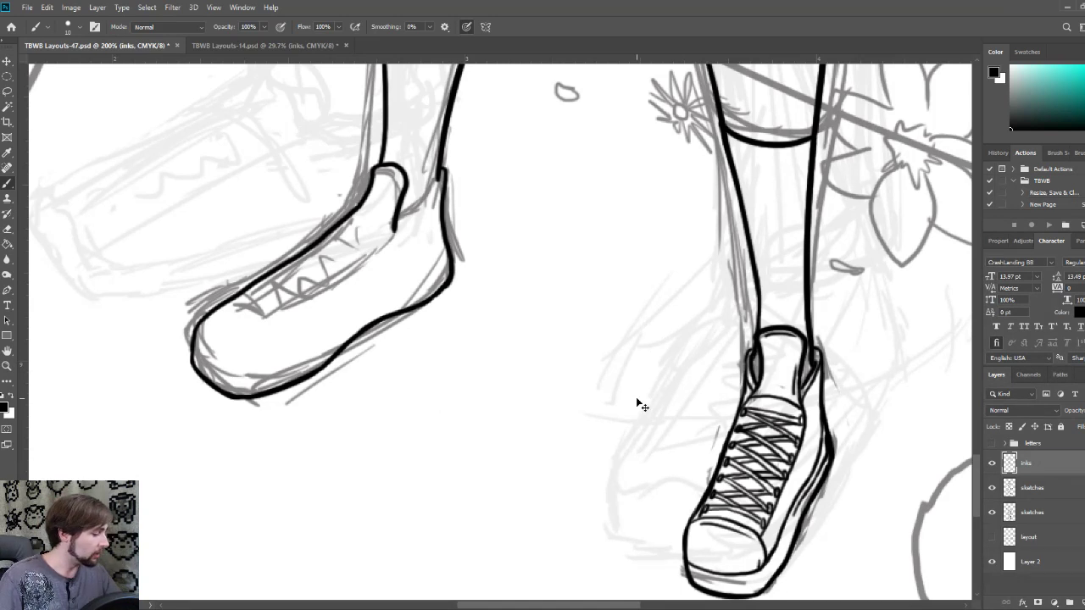
pyautogui.hotkey('ctrl', '0')
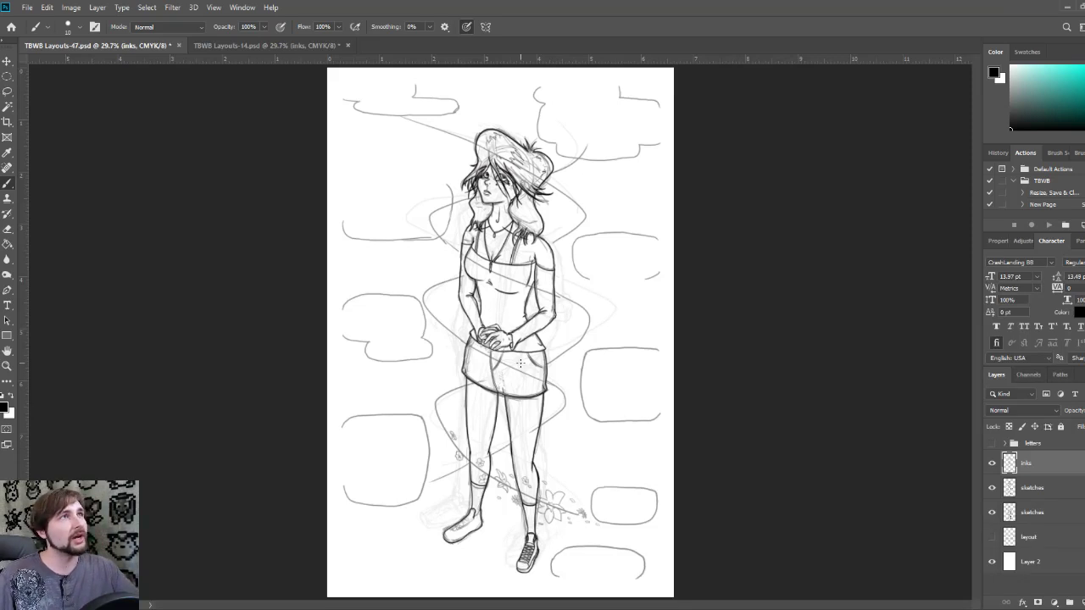
# Step: Switch to the Layouts-14 document and then return to the full page 47 view
pyautogui.click(262, 50)
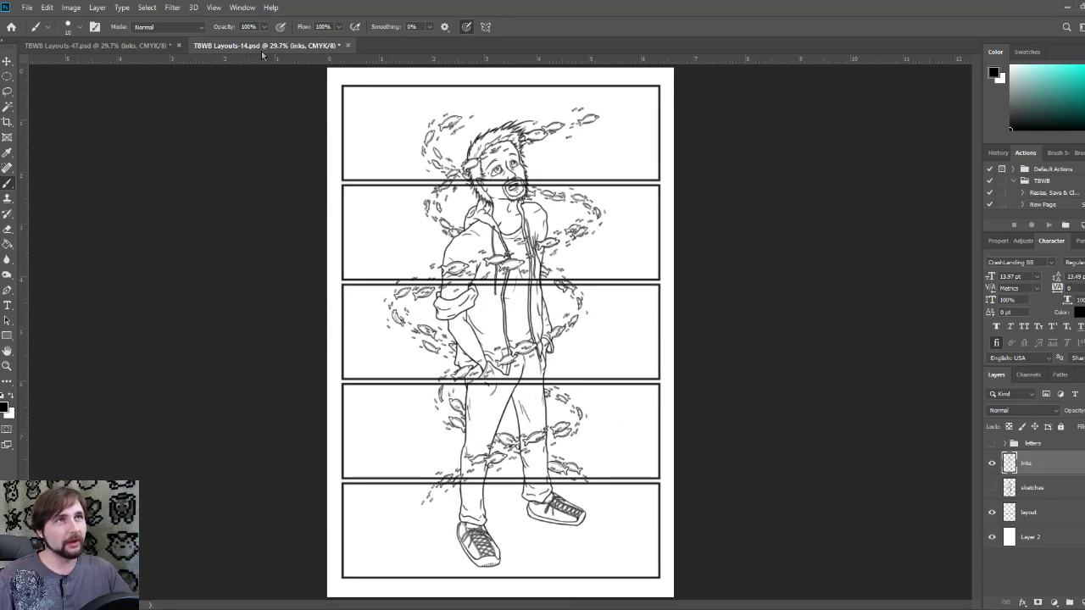
pyautogui.click(127, 48)
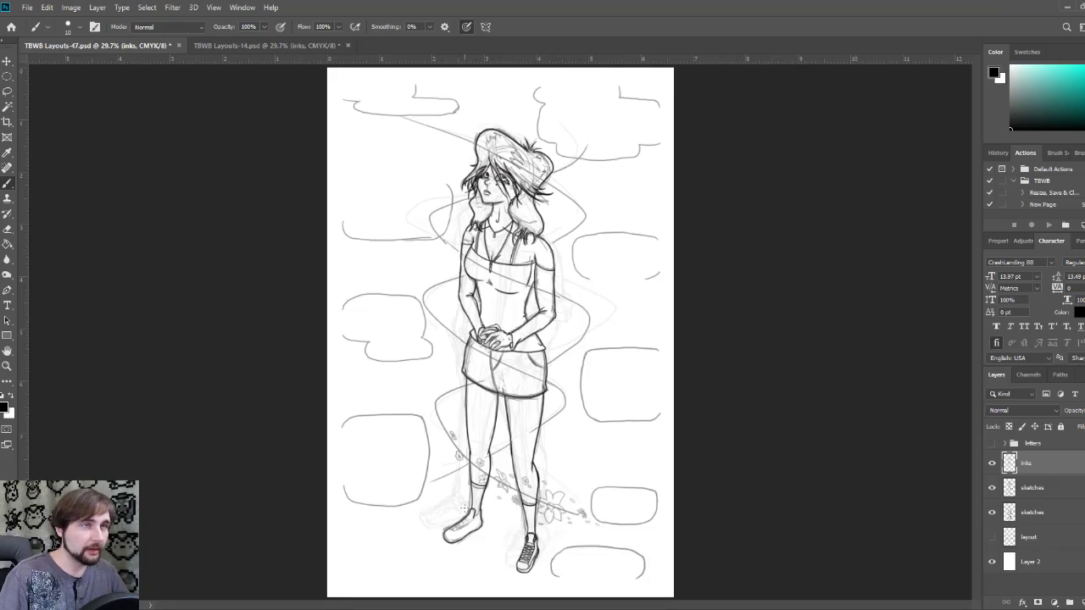
# Step: Zoom into the shoes at 200% and center the left sneaker in the view
pyautogui.scroll(5, 492, 401)
pyautogui.scroll(-5, 542, 438)
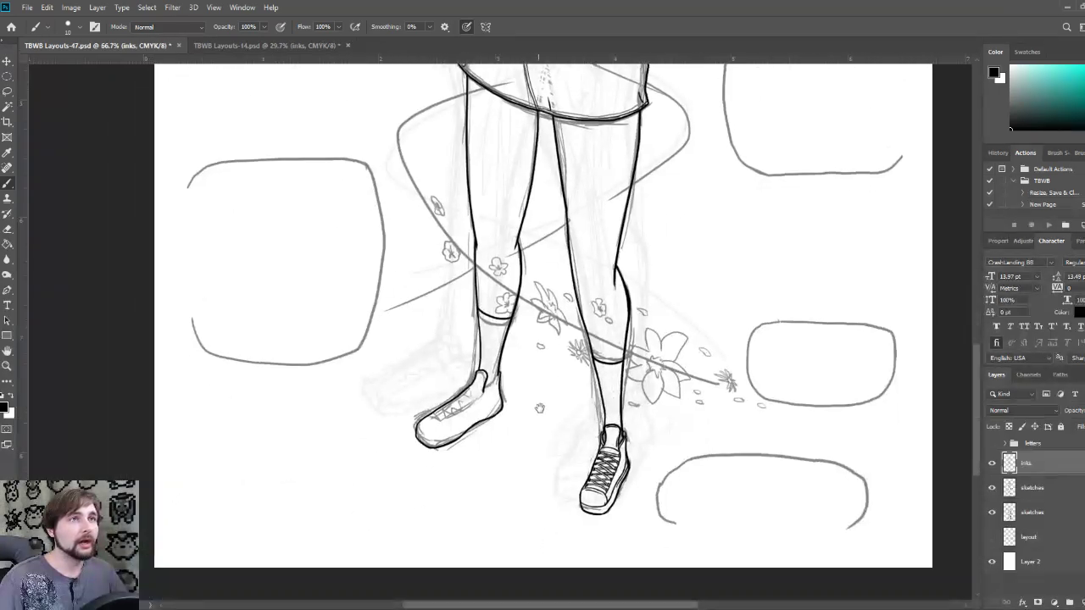
pyautogui.scroll(3, 542, 437)
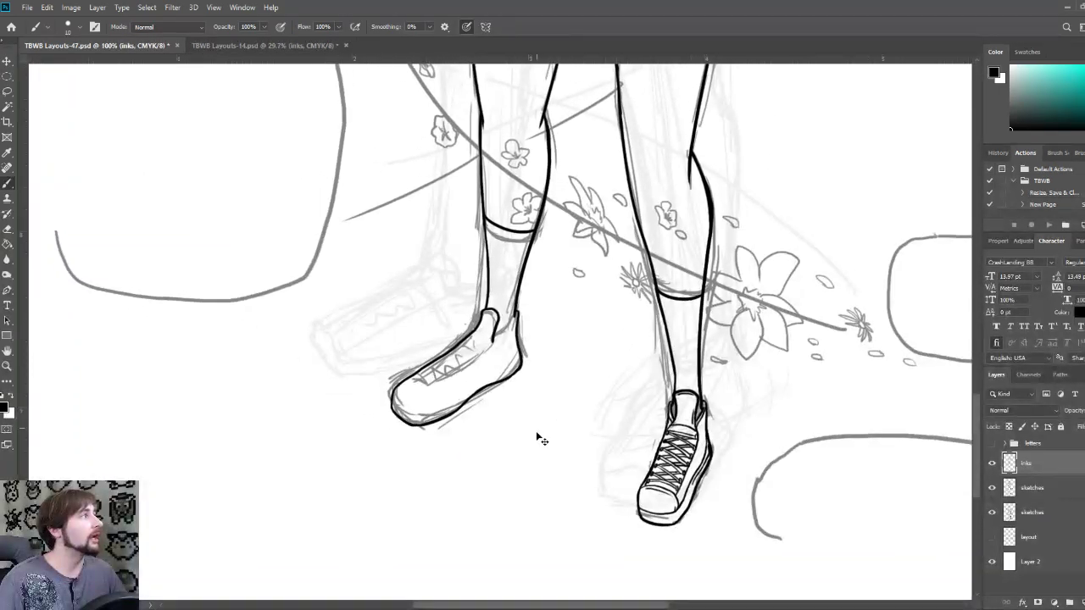
pyautogui.scroll(3, 543, 438)
pyautogui.moveTo(571, 452)
pyautogui.mouseDown()
pyautogui.moveTo(567, 429)
pyautogui.moveTo(584, 427)
pyautogui.mouseUp()
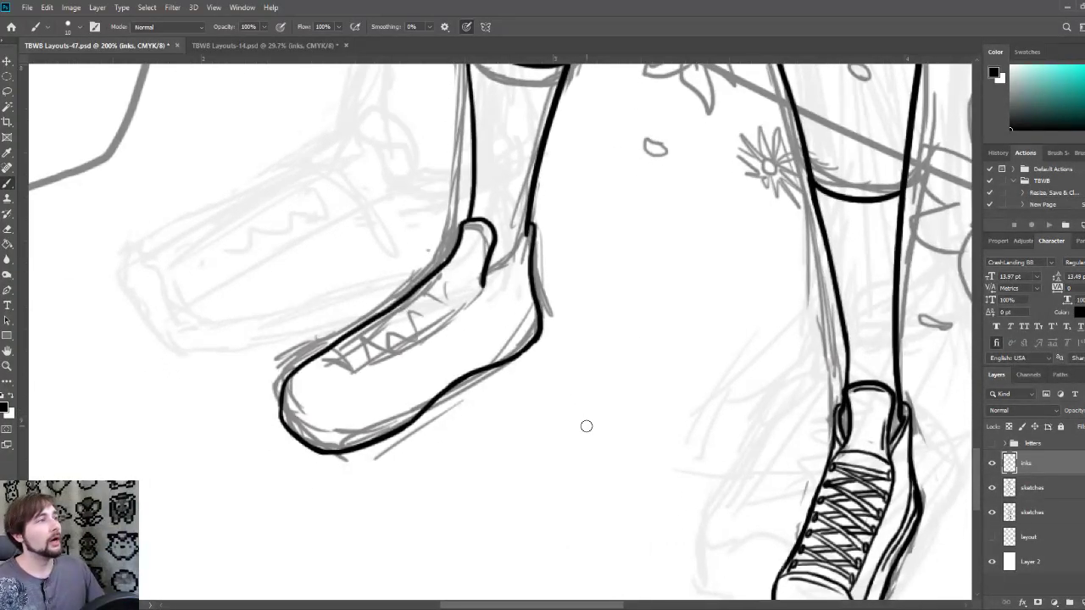
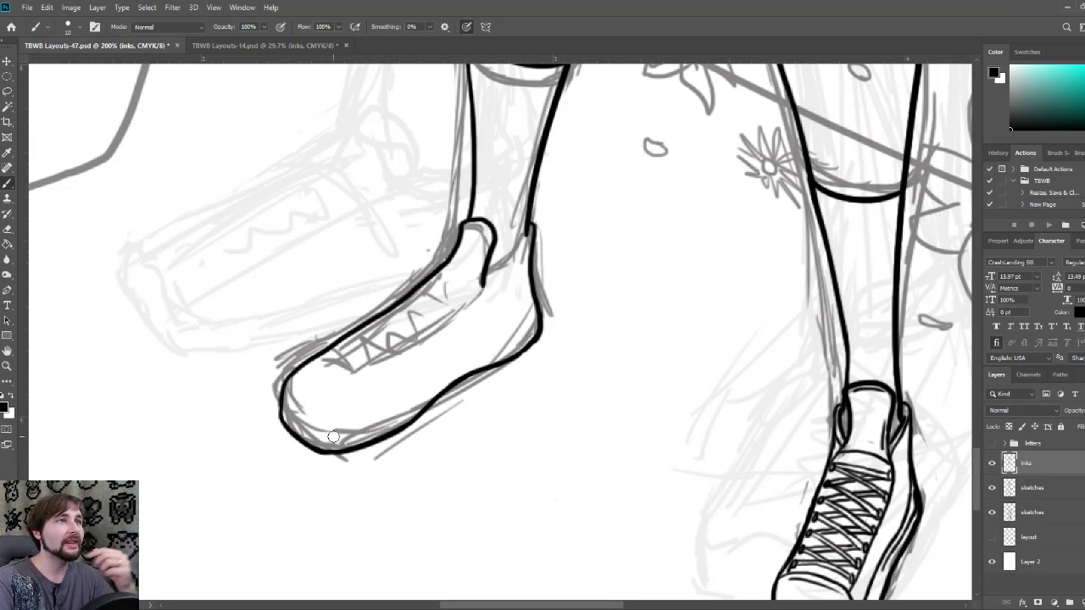
# Step: Ink a thick black outline around the left sneaker's toe and sole over the sketch
pyautogui.moveTo(333, 436)
pyautogui.mouseDown()
pyautogui.moveTo(381, 435)
pyautogui.moveTo(364, 393)
pyautogui.mouseUp()
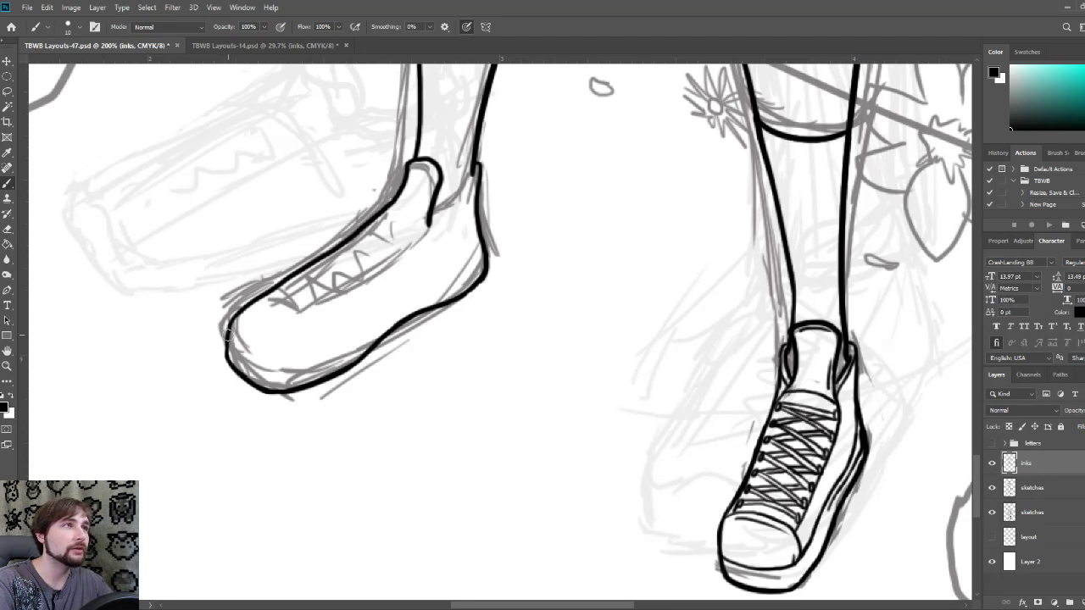
# Step: Redraw the left sneaker's toe outline and add a second sole line from toe to heel
pyautogui.moveTo(228, 335)
pyautogui.mouseDown()
pyautogui.moveTo(234, 352)
pyautogui.moveTo(282, 370)
pyautogui.mouseUp()
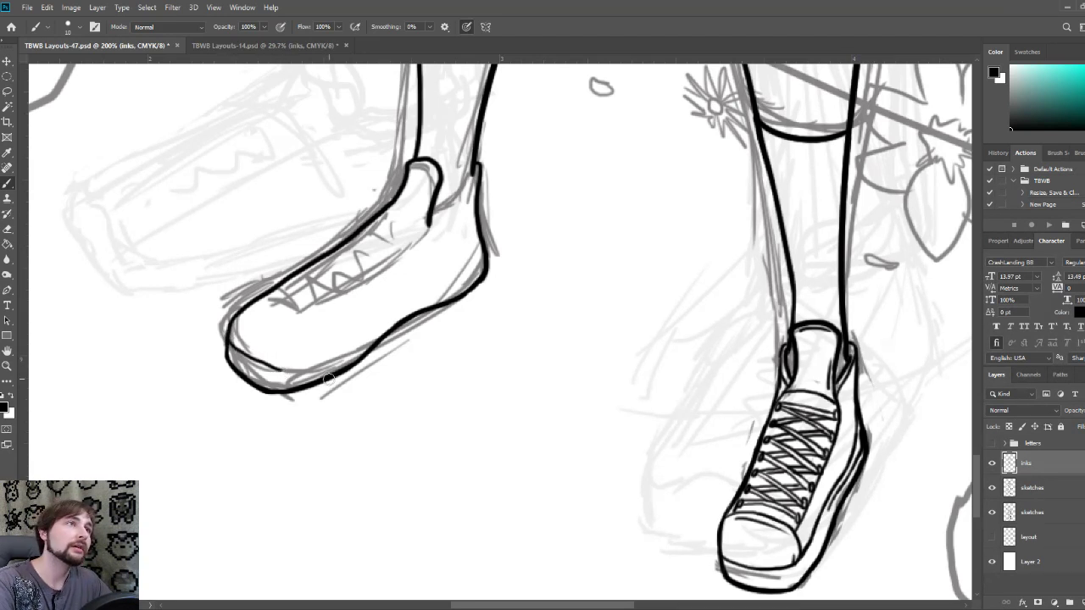
pyautogui.hotkey('ctrl', 'z')
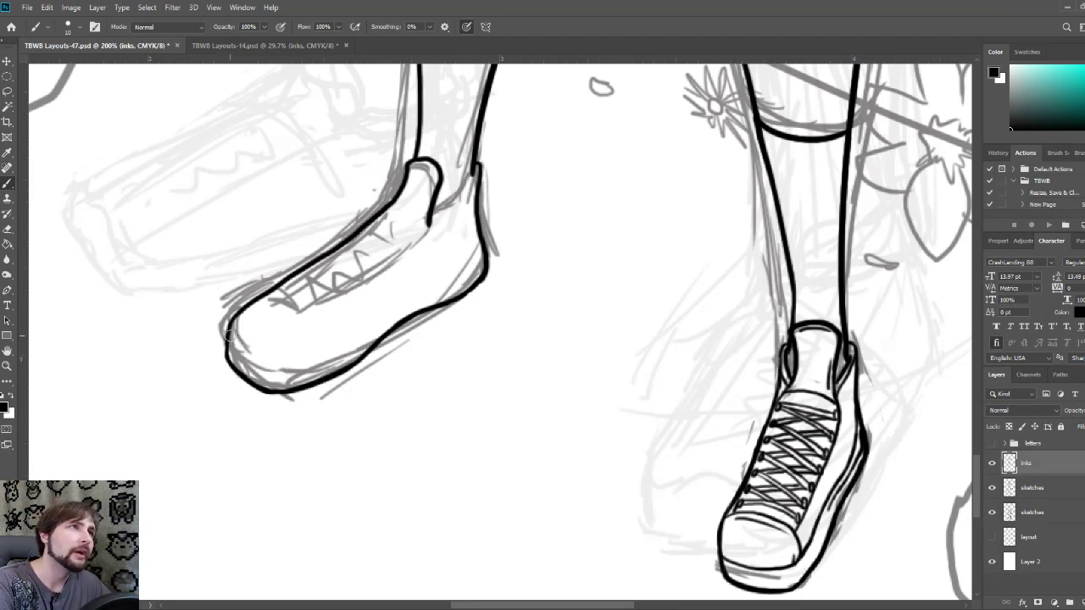
pyautogui.moveTo(229, 336)
pyautogui.mouseDown()
pyautogui.moveTo(234, 351)
pyautogui.moveTo(283, 373)
pyautogui.mouseUp()
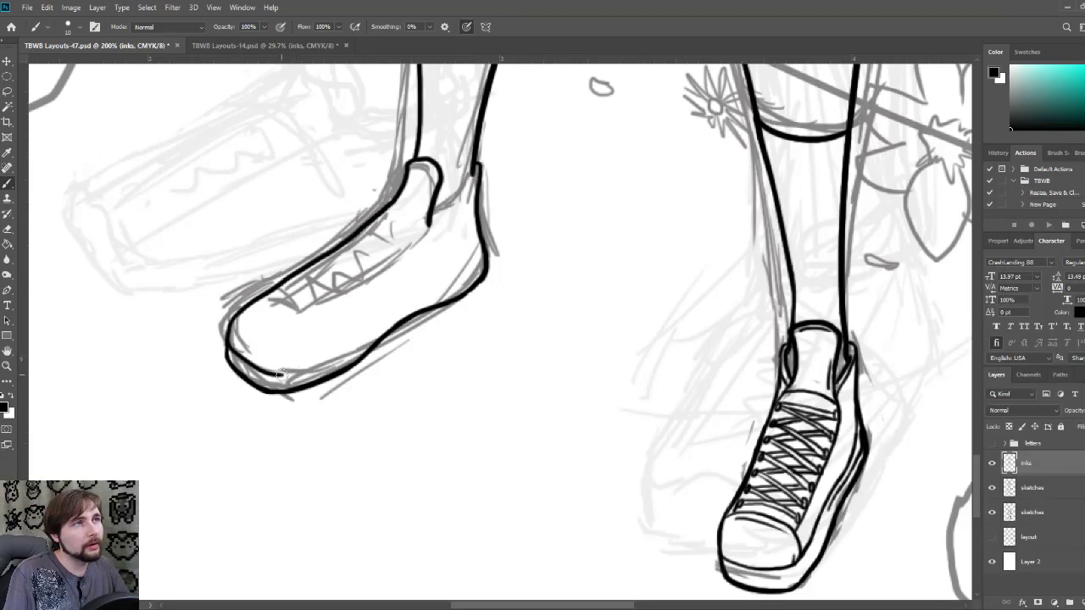
pyautogui.moveTo(279, 375); pyautogui.dragTo(482, 248)
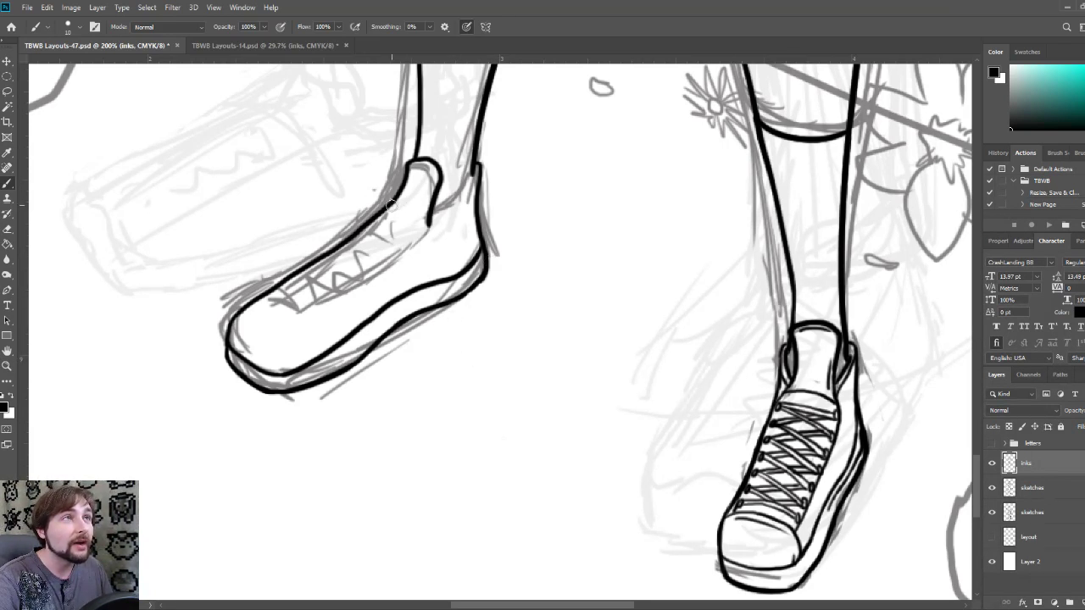
# Step: Ink the top edge of the left sneaker's tongue and a collar line up to the leg
pyautogui.moveTo(388, 203); pyautogui.dragTo(429, 225)
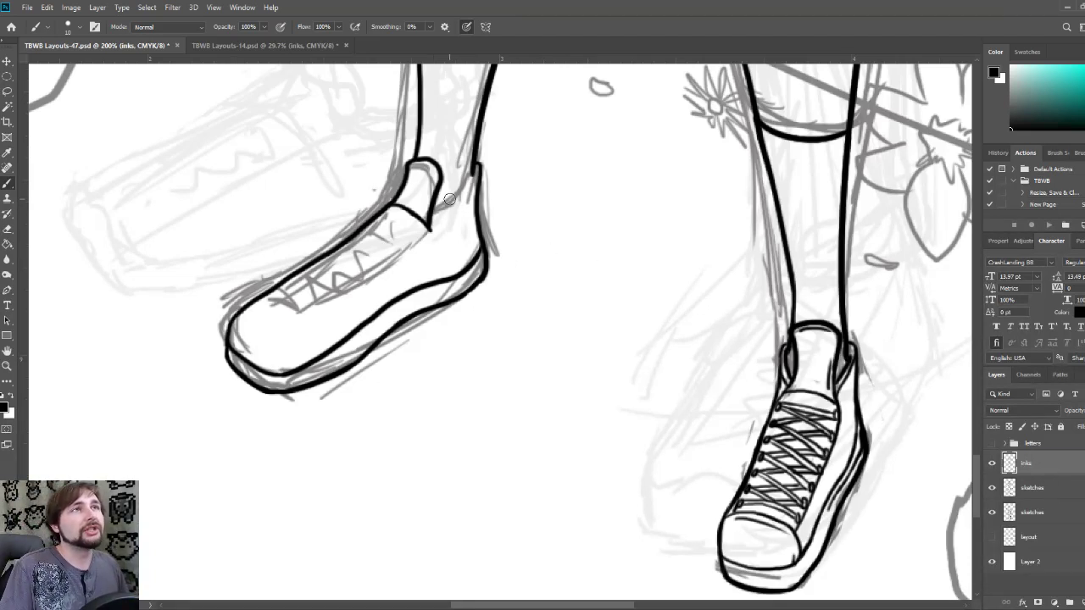
pyautogui.moveTo(431, 220); pyautogui.dragTo(475, 169)
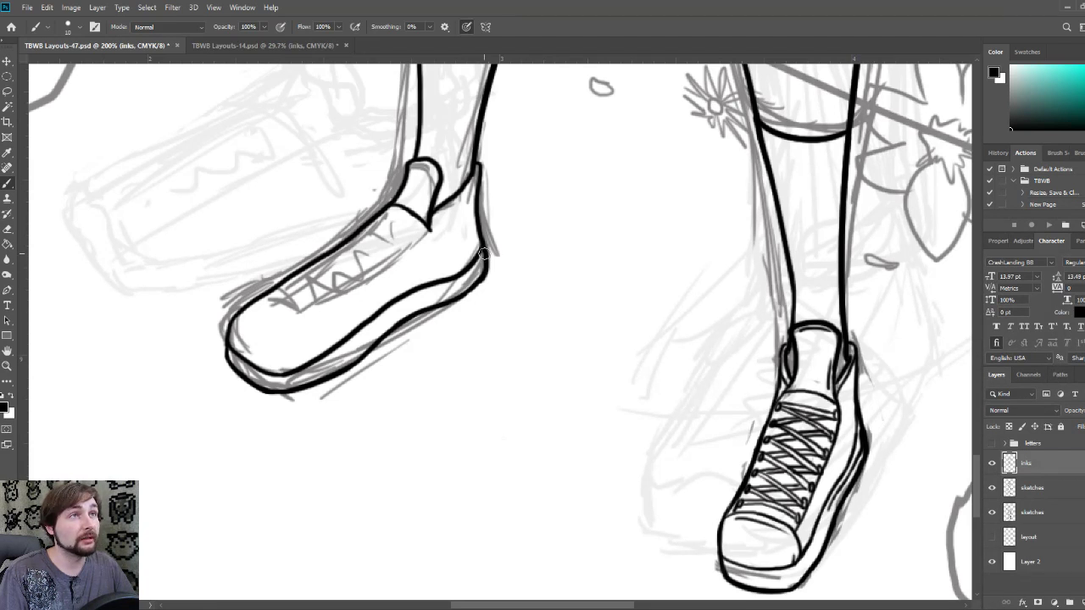
# Step: Redraw the left sneaker's heel-to-sole line until clean, then double the sole's upper edge near the heel
pyautogui.moveTo(481, 256)
pyautogui.mouseDown()
pyautogui.moveTo(471, 279)
pyautogui.moveTo(429, 291)
pyautogui.mouseUp()
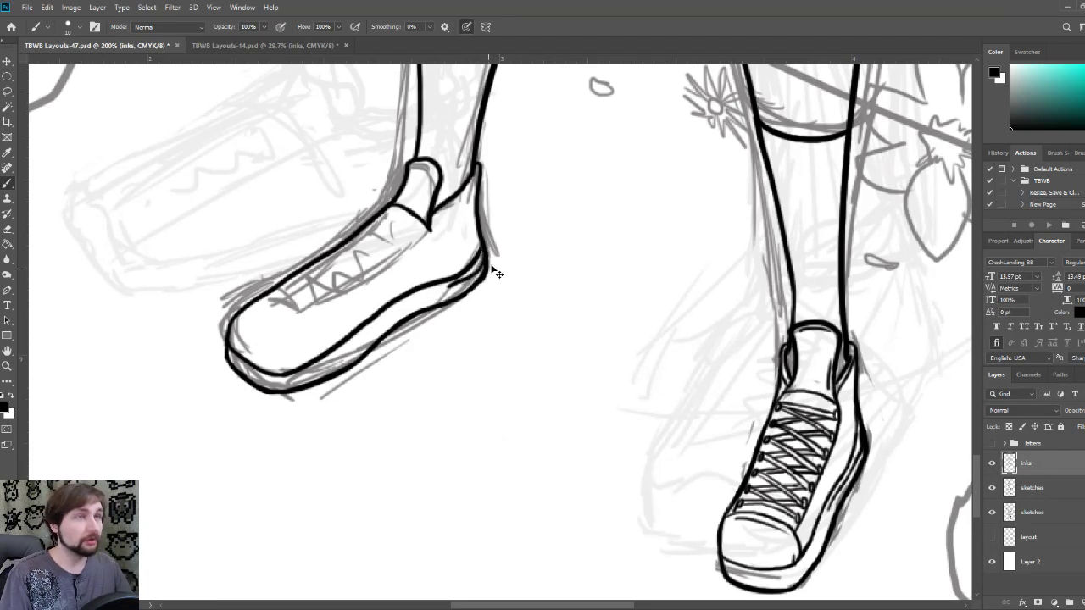
pyautogui.hotkey('ctrl', 'z')
pyautogui.moveTo(485, 256); pyautogui.dragTo(416, 321)
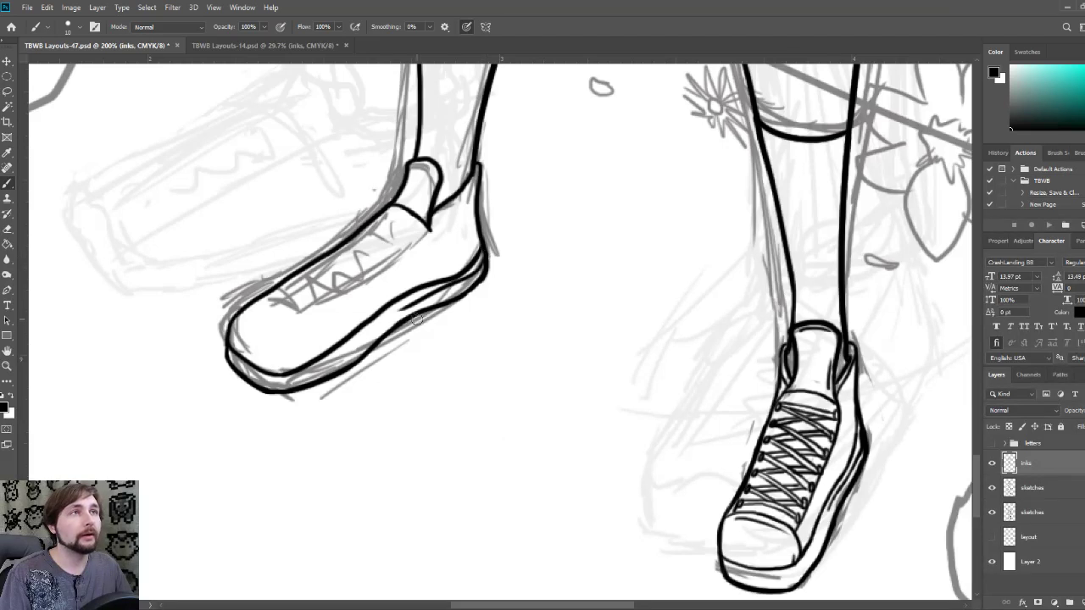
pyautogui.hotkey('ctrl', 'z')
pyautogui.moveTo(484, 253)
pyautogui.mouseDown()
pyautogui.moveTo(461, 282)
pyautogui.moveTo(367, 332)
pyautogui.mouseUp()
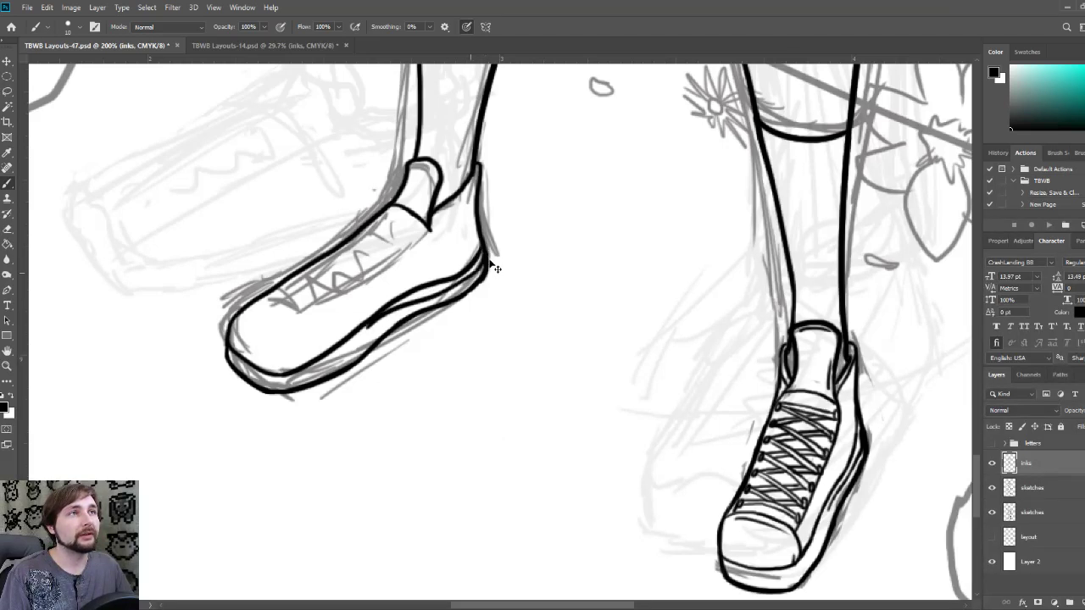
pyautogui.hotkey('ctrl', 'z')
pyautogui.moveTo(487, 251); pyautogui.dragTo(395, 320)
pyautogui.hotkey('ctrl', 'z')
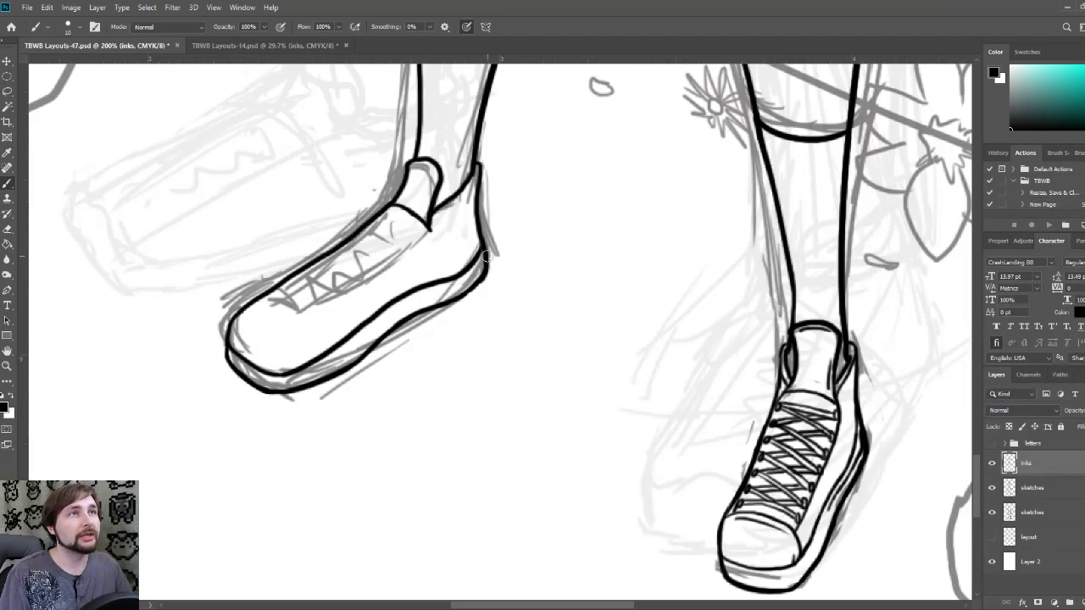
pyautogui.moveTo(486, 251); pyautogui.dragTo(386, 327)
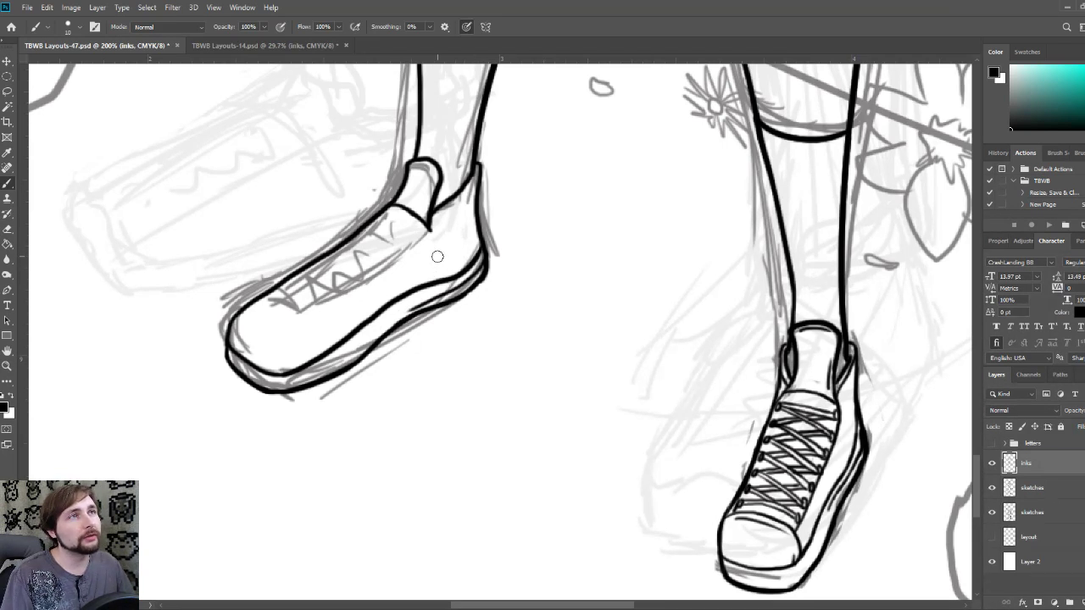
pyautogui.moveTo(434, 294); pyautogui.dragTo(408, 302)
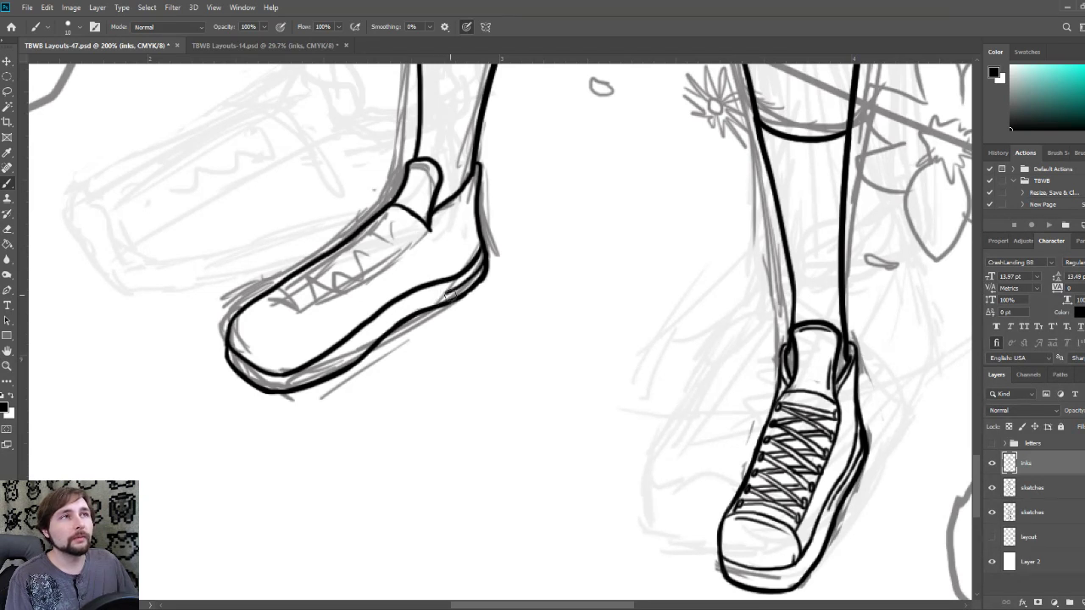
pyautogui.moveTo(446, 292); pyautogui.dragTo(413, 305)
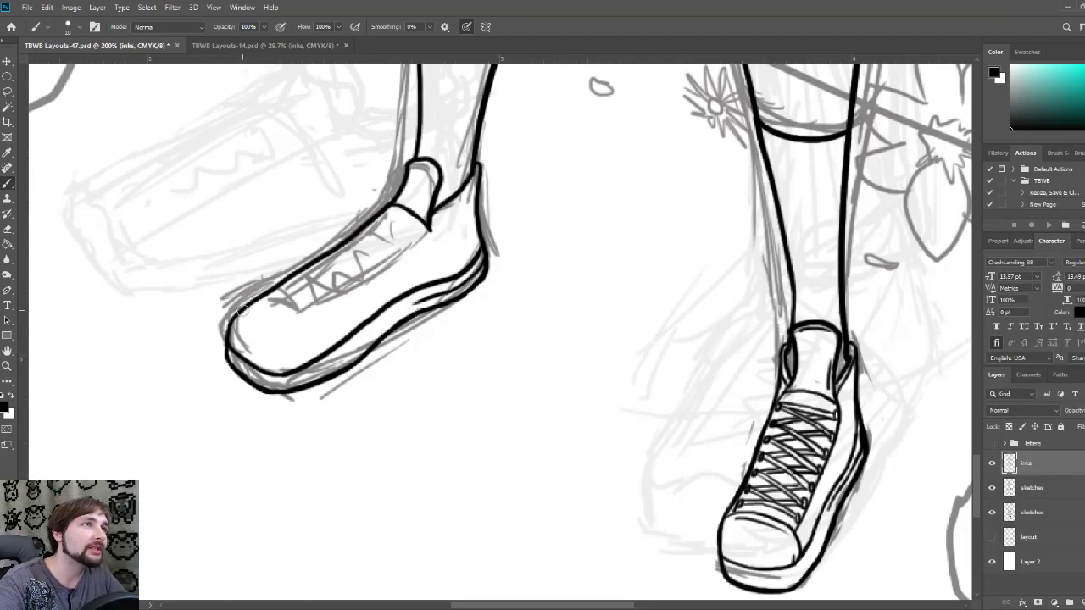
# Step: Ink a thick rounded toe cap on the left sneaker and a line from tongue to ankle
pyautogui.moveTo(238, 315)
pyautogui.mouseDown()
pyautogui.moveTo(262, 304)
pyautogui.moveTo(295, 327)
pyautogui.moveTo(307, 364)
pyautogui.mouseUp()
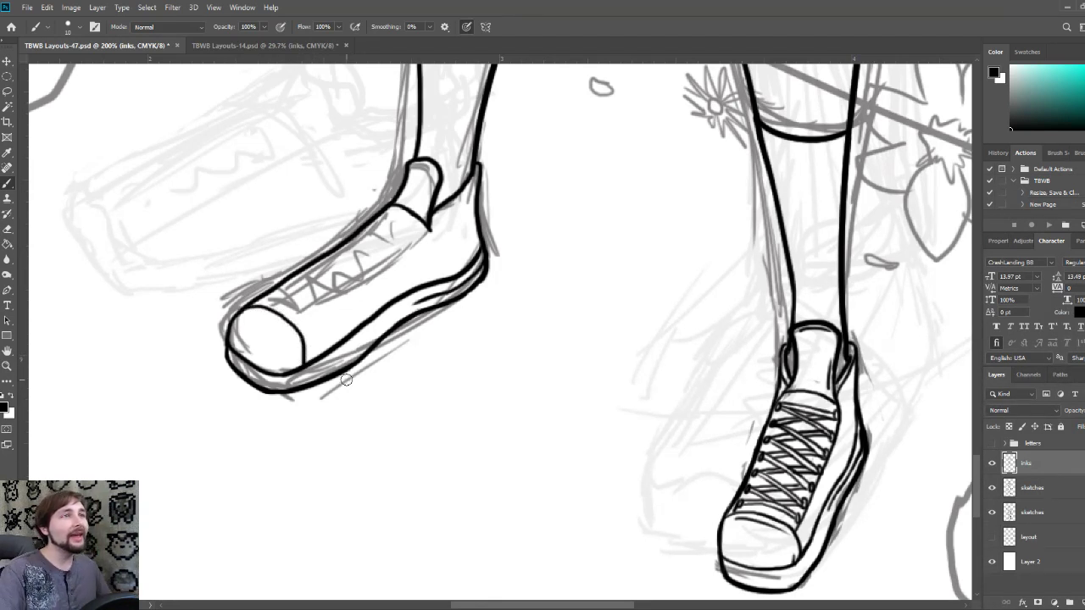
pyautogui.moveTo(299, 372); pyautogui.dragTo(295, 349)
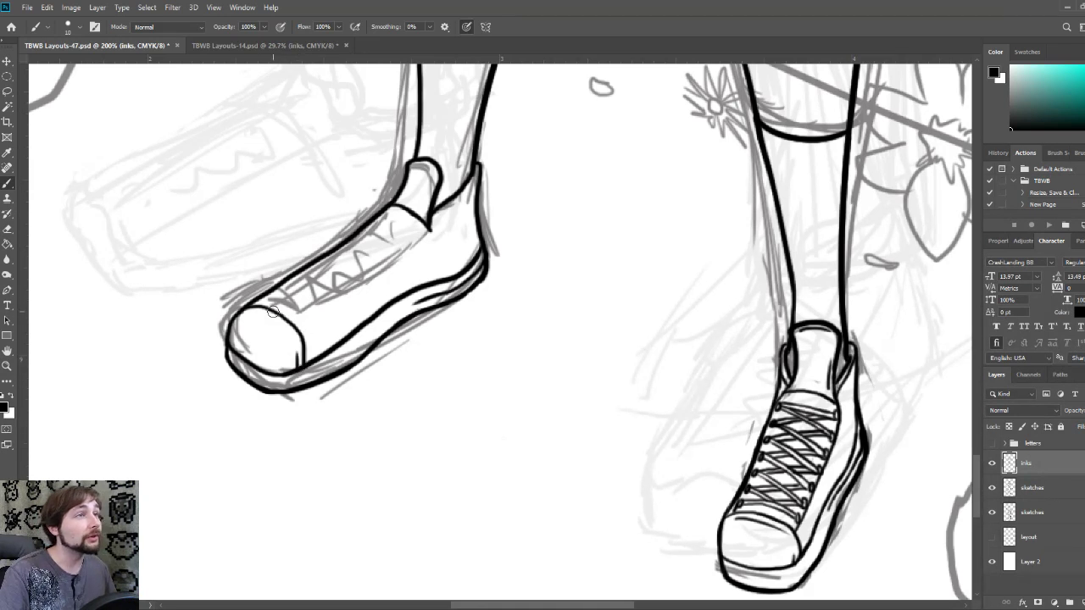
pyautogui.moveTo(251, 310); pyautogui.dragTo(296, 346)
pyautogui.hotkey('ctrl', 'z')
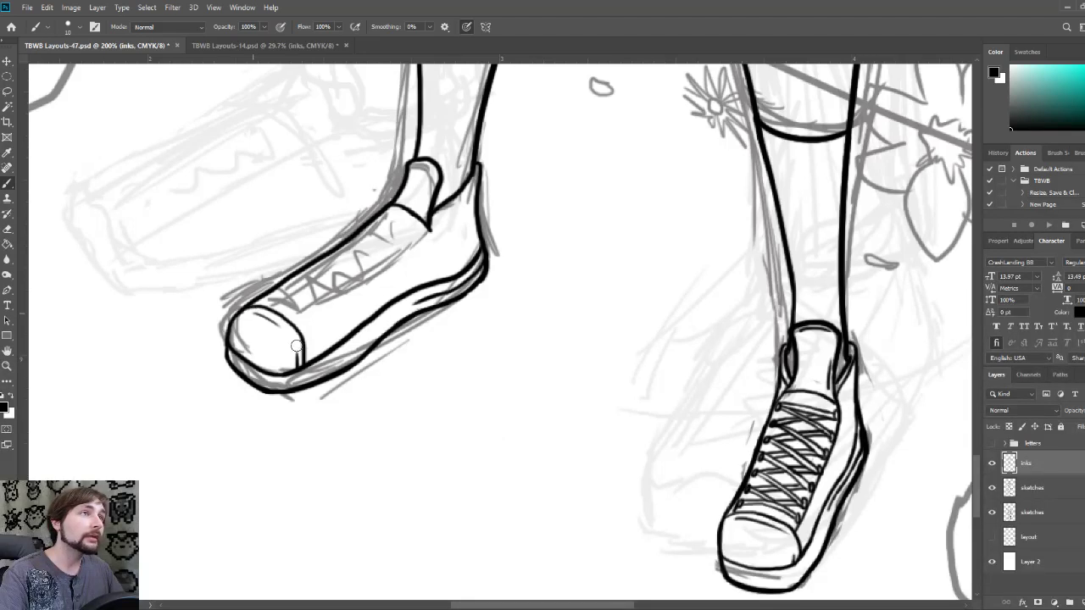
pyautogui.moveTo(248, 308); pyautogui.dragTo(304, 366)
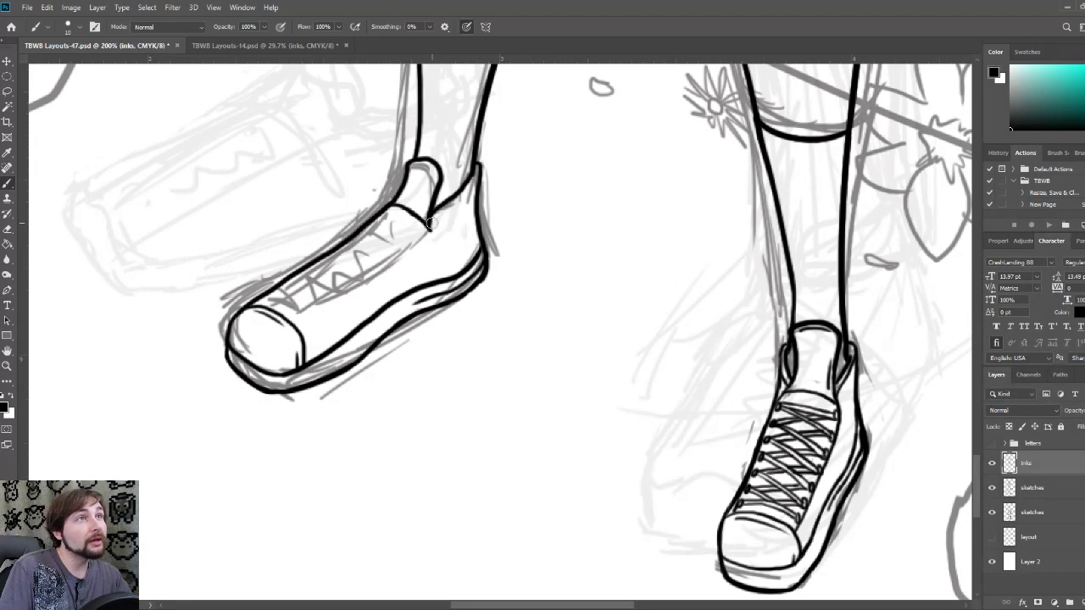
pyautogui.moveTo(428, 225); pyautogui.dragTo(477, 188)
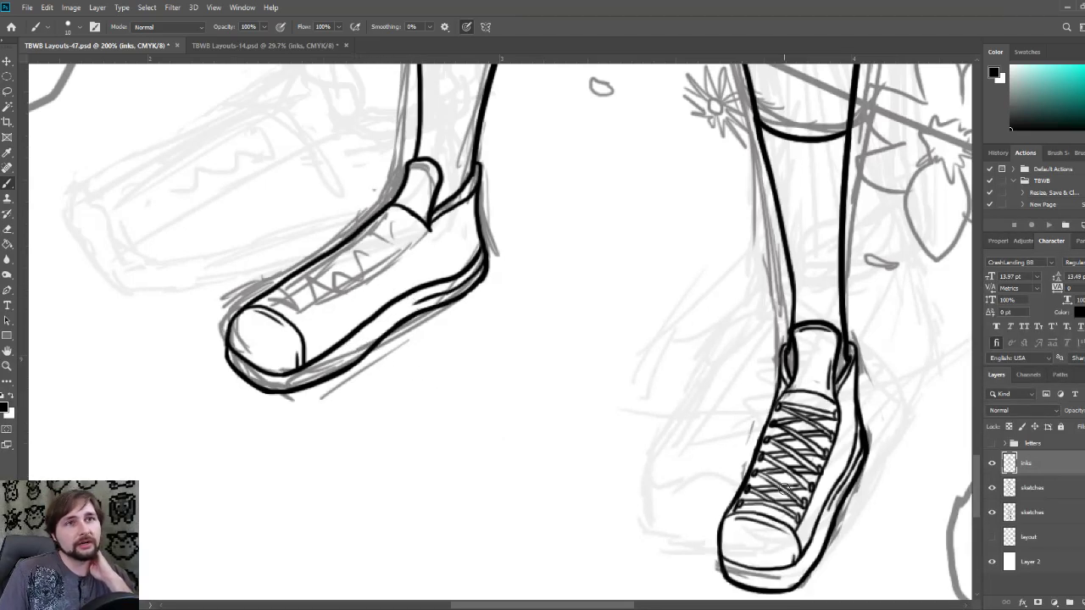
# Step: Ink six small eyelets down the left sneaker's lace opening, from the top toward the toe
pyautogui.click(419, 239)
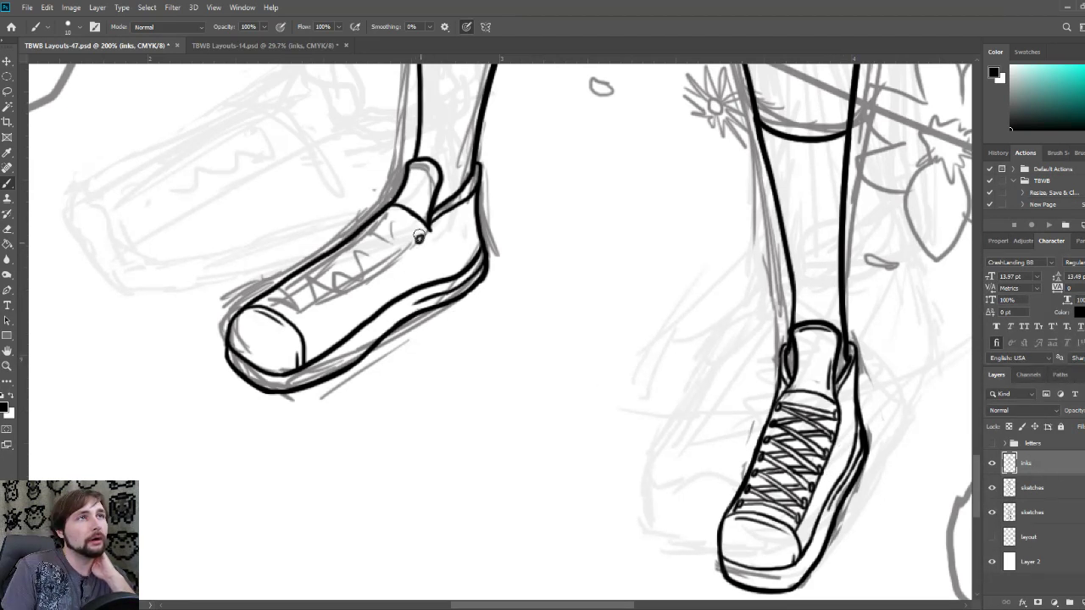
pyautogui.click(404, 254)
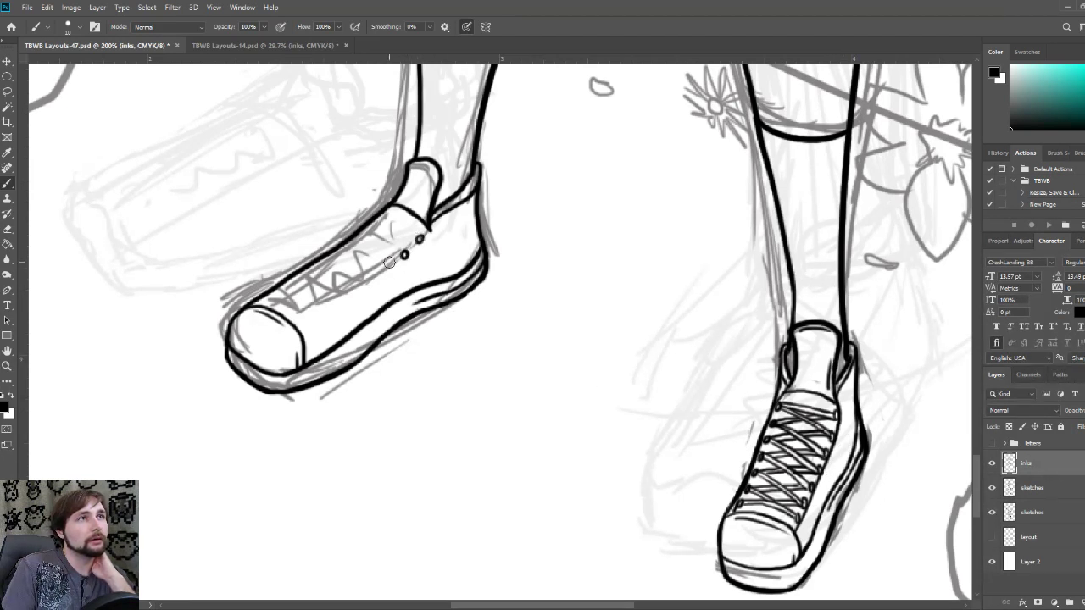
pyautogui.click(386, 269)
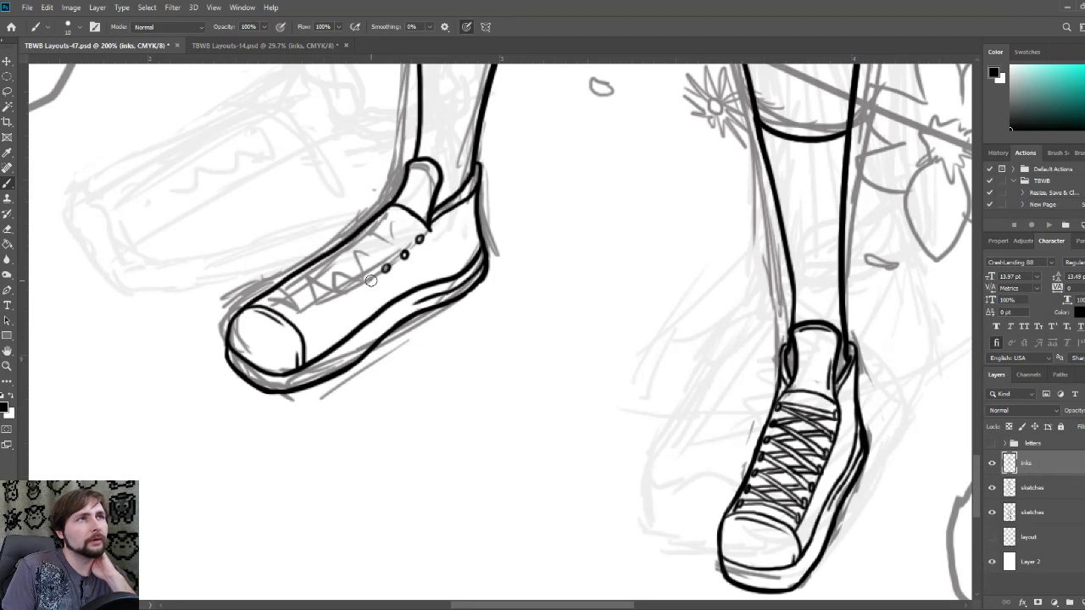
pyautogui.click(367, 282)
pyautogui.click(349, 293)
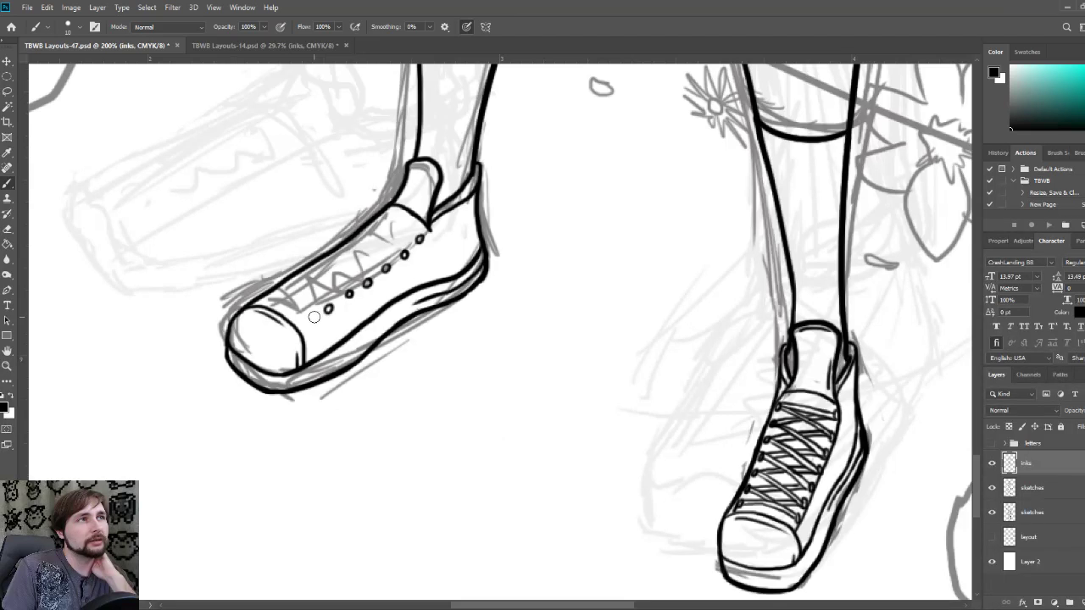
pyautogui.moveTo(310, 317); pyautogui.dragTo(312, 319)
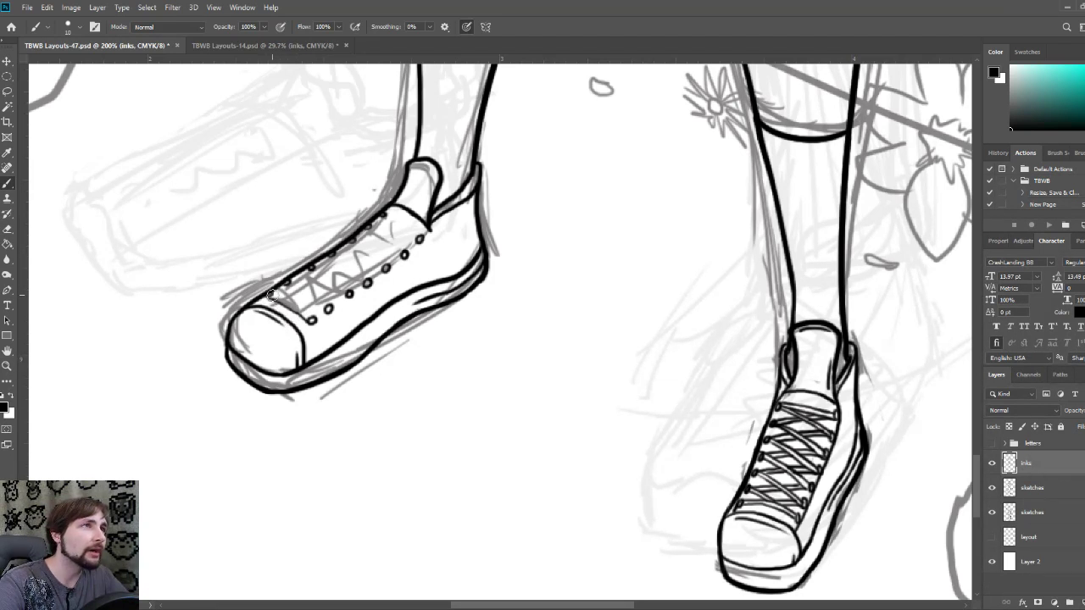
# Step: Ink the left sneaker's collar edge and criss-crossing lace strokes between the eyelets
pyautogui.moveTo(271, 295)
pyautogui.mouseDown()
pyautogui.moveTo(310, 317)
pyautogui.moveTo(286, 307)
pyautogui.mouseUp()
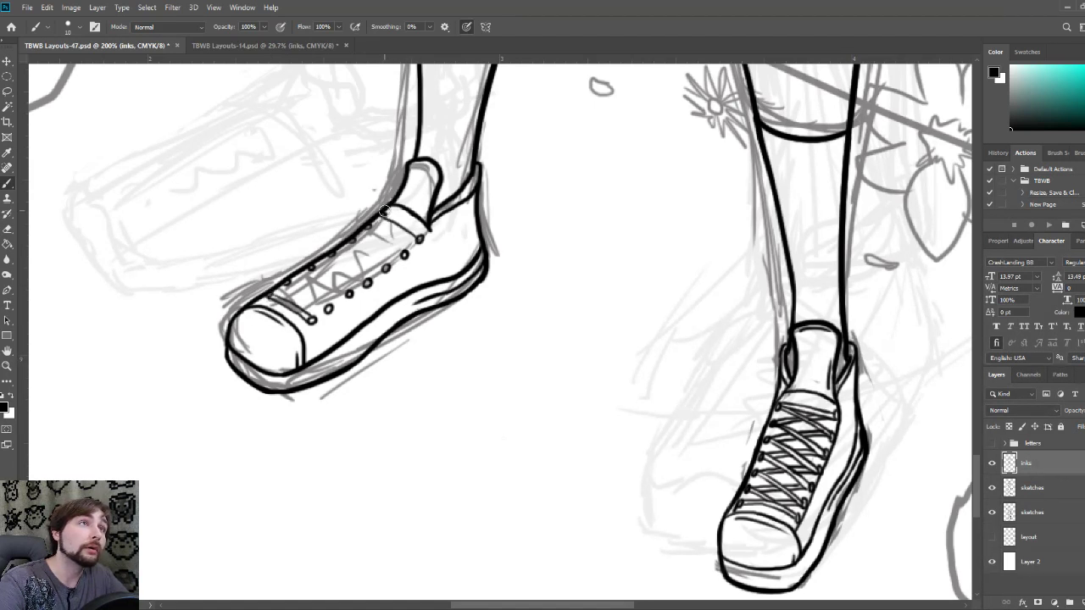
pyautogui.moveTo(384, 209)
pyautogui.mouseDown()
pyautogui.moveTo(421, 238)
pyautogui.moveTo(390, 234)
pyautogui.mouseUp()
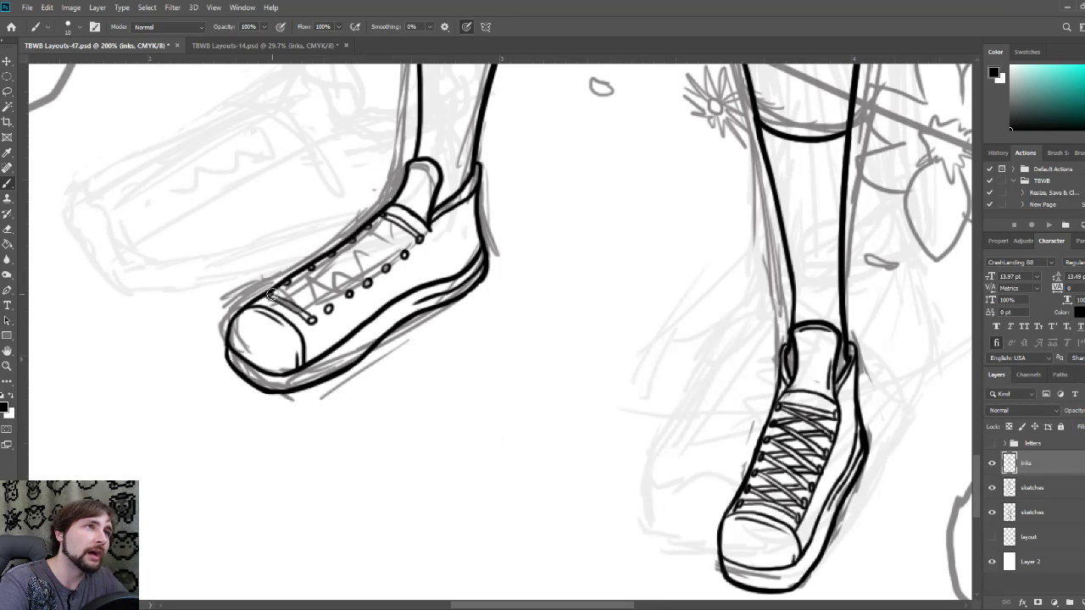
pyautogui.moveTo(270, 293); pyautogui.dragTo(332, 313)
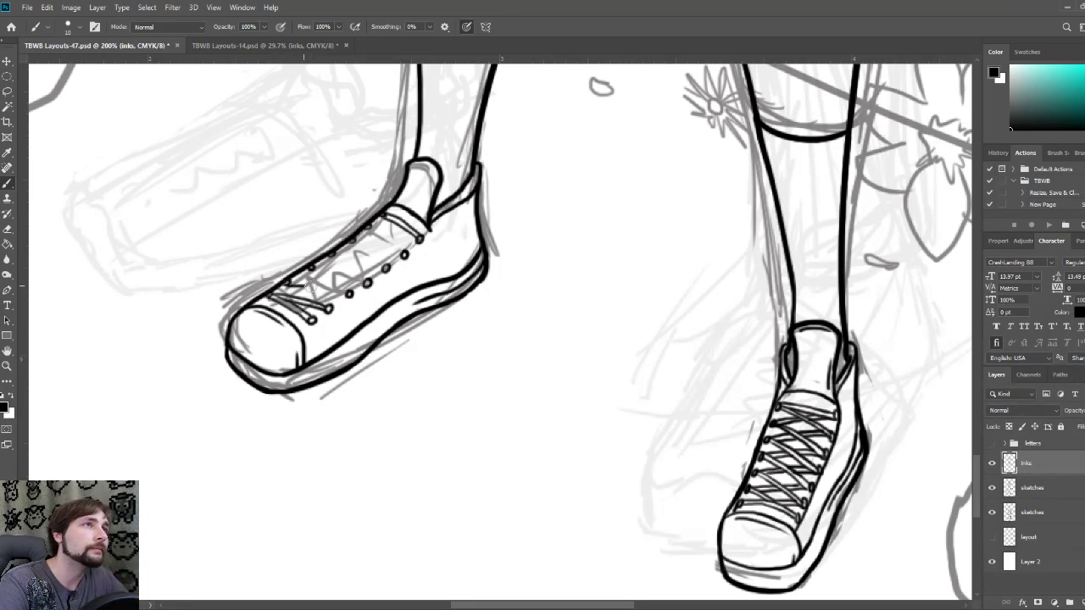
pyautogui.moveTo(303, 284); pyautogui.dragTo(348, 297)
pyautogui.moveTo(285, 277); pyautogui.dragTo(357, 295)
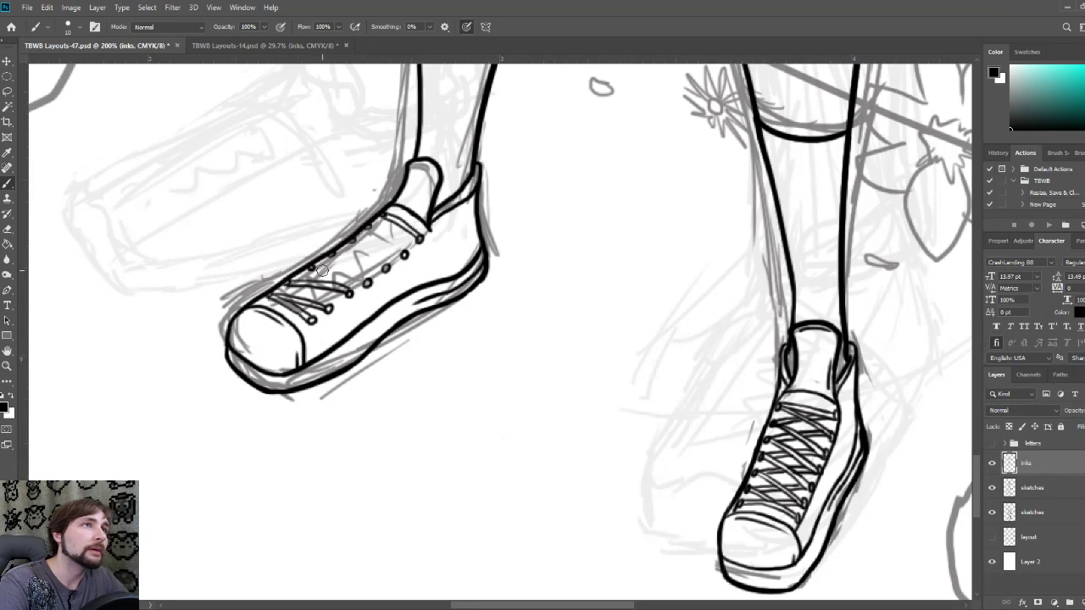
pyautogui.moveTo(305, 269)
pyautogui.mouseDown()
pyautogui.moveTo(364, 284)
pyautogui.moveTo(389, 253)
pyautogui.moveTo(404, 256)
pyautogui.moveTo(417, 240)
pyautogui.mouseUp()
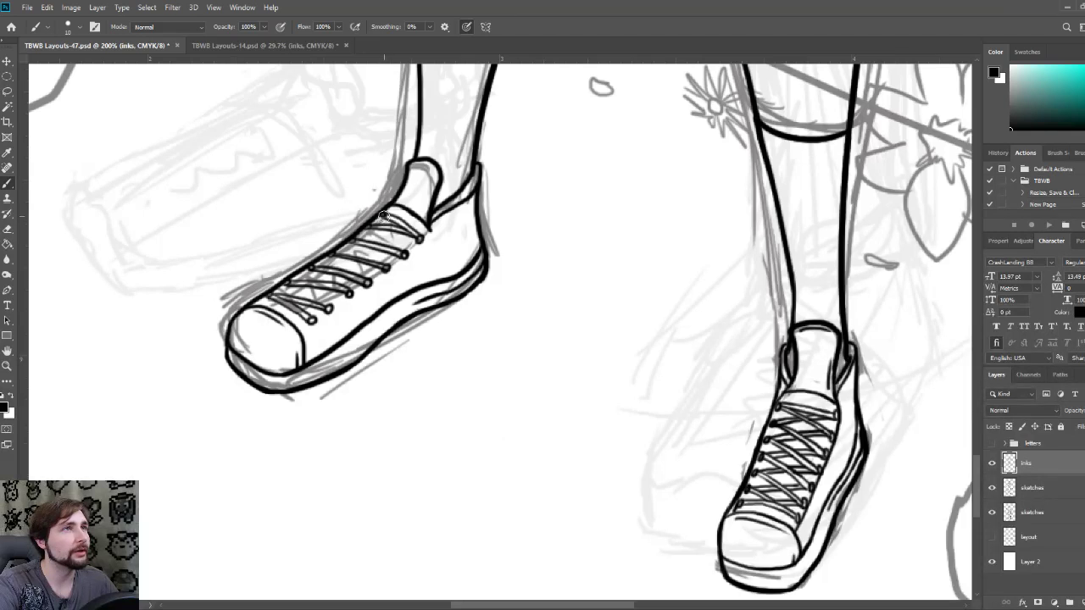
# Step: Finish the top lace with a short stroke and ink the lace edge from the toe cap upward
pyautogui.moveTo(376, 213); pyautogui.dragTo(387, 223)
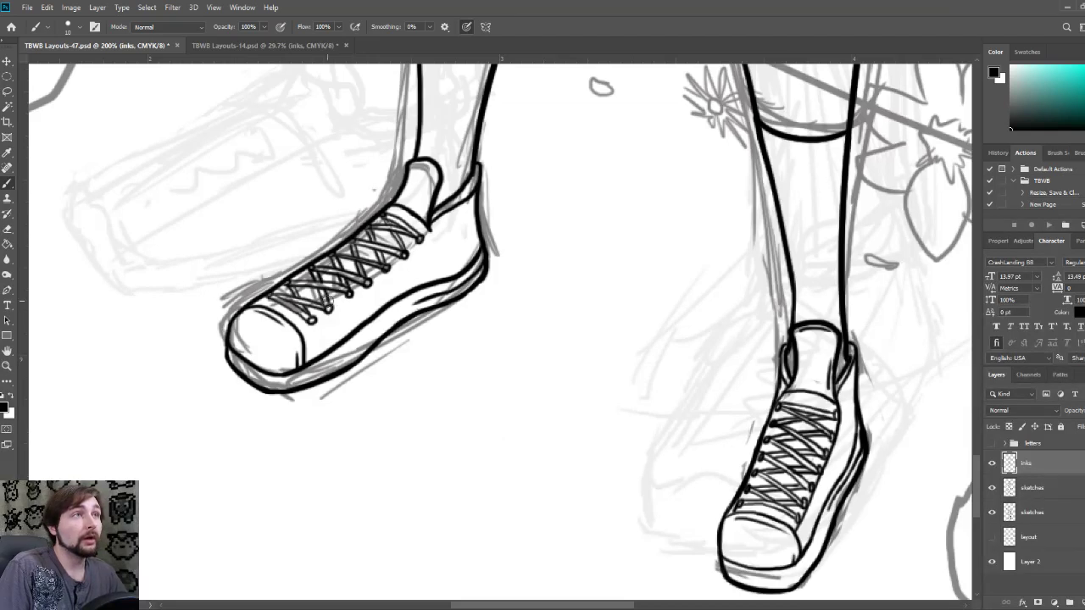
pyautogui.moveTo(298, 333); pyautogui.dragTo(312, 321)
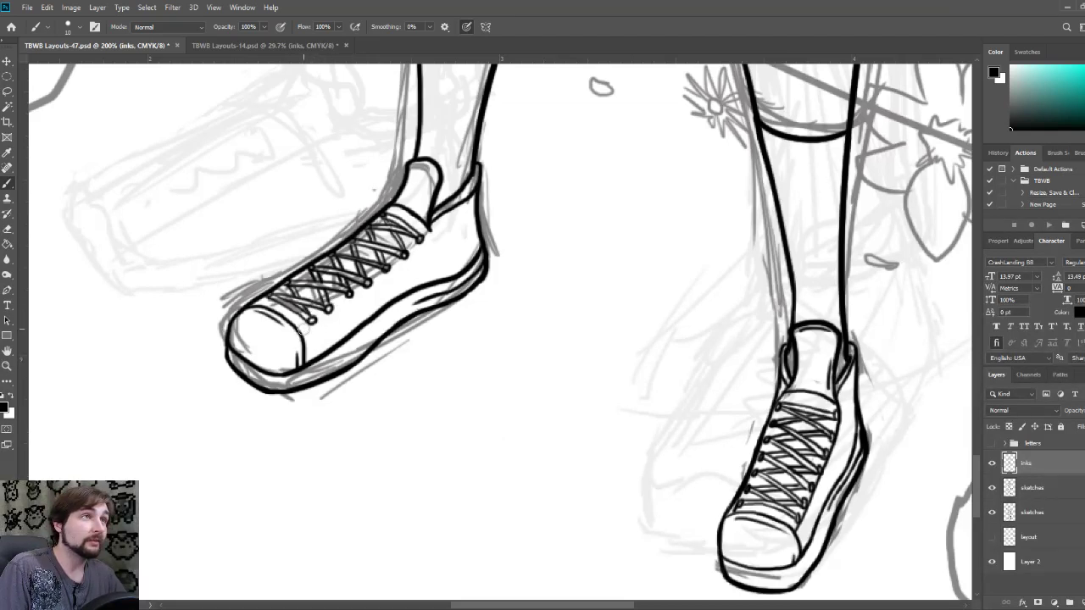
pyautogui.moveTo(300, 333)
pyautogui.mouseDown()
pyautogui.moveTo(417, 252)
pyautogui.moveTo(428, 232)
pyautogui.mouseUp()
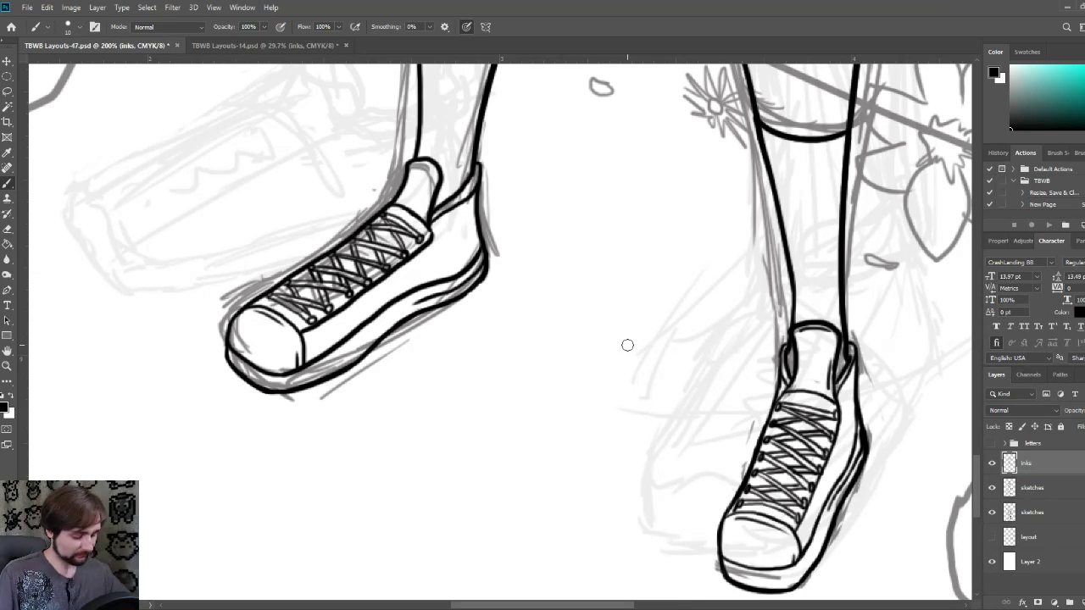
# Step: Zoom out and pan to show both legs, sneakers and the flower ribbon, then choose the Lasso tool
pyautogui.scroll(-1, 510, 350)
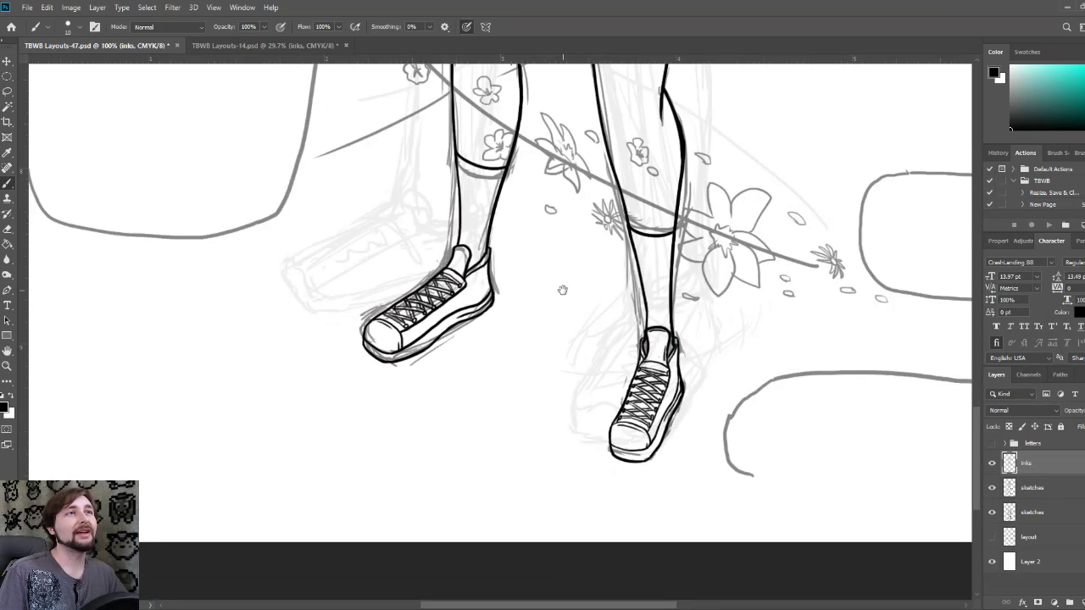
pyautogui.moveTo(562, 291); pyautogui.dragTo(513, 418)
pyautogui.scroll(-1, 521, 374)
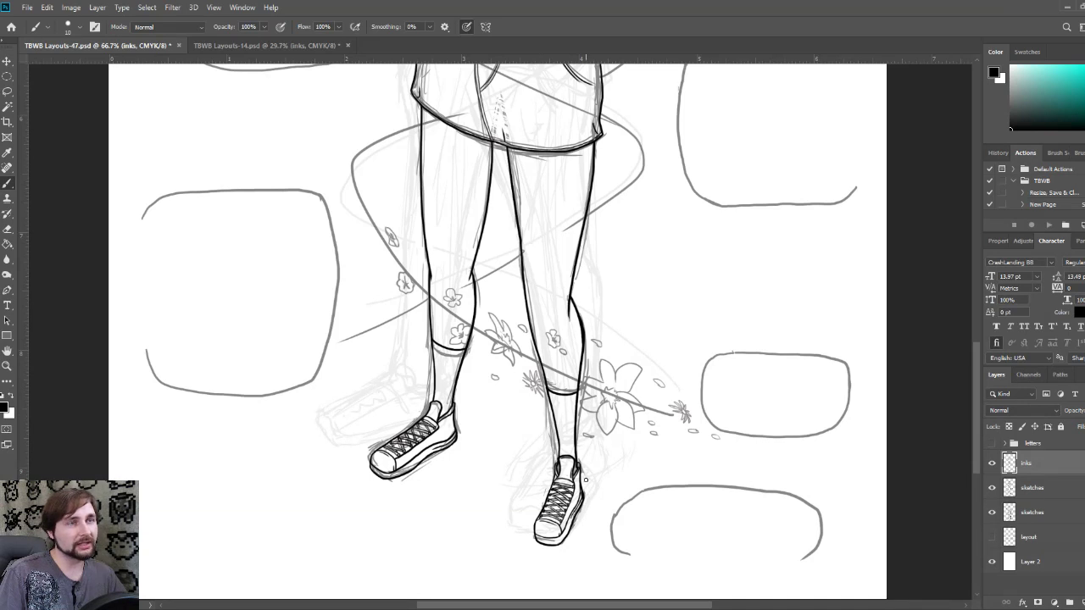
pyautogui.scroll(1, 586, 501)
pyautogui.moveTo(585, 496); pyautogui.dragTo(582, 336)
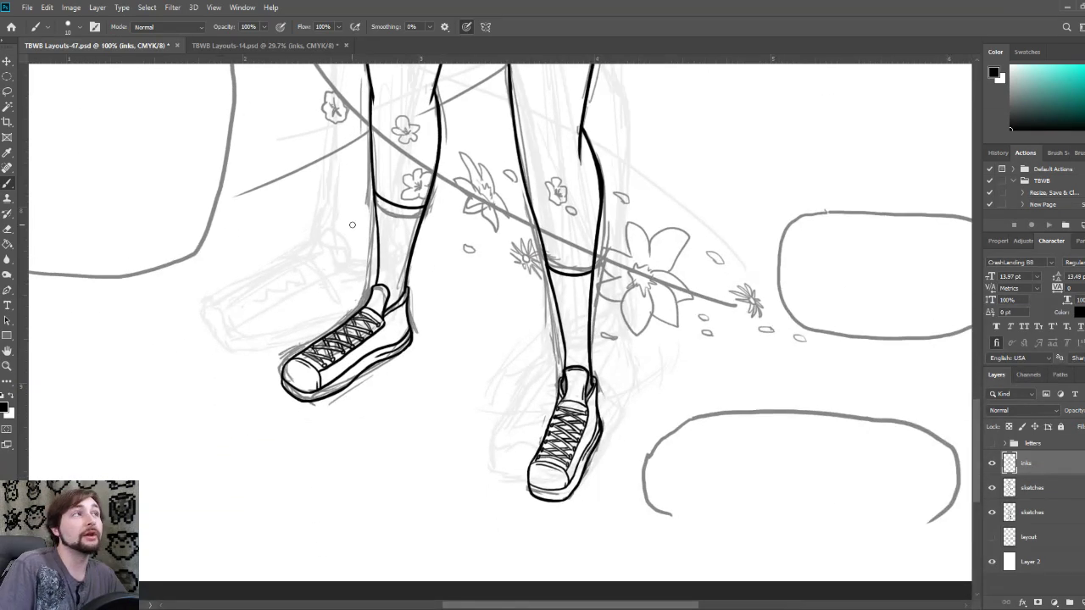
pyautogui.click(6, 93)
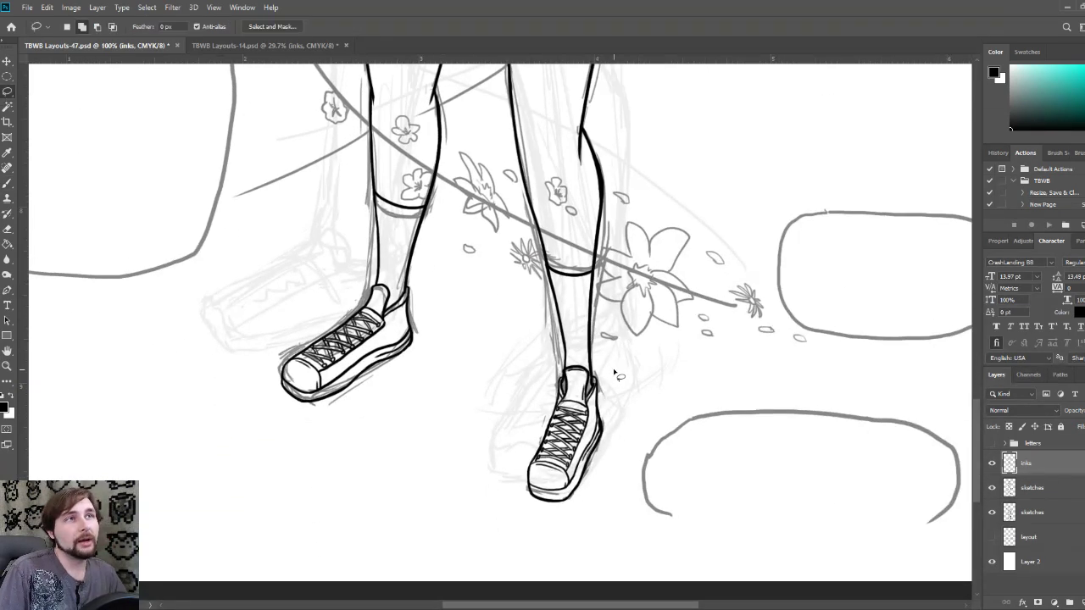
# Step: Lasso the right sneaker and lower leg and scale them up to about 110%
pyautogui.moveTo(580, 354)
pyautogui.mouseDown()
pyautogui.moveTo(507, 411)
pyautogui.moveTo(498, 463)
pyautogui.moveTo(523, 519)
pyautogui.moveTo(602, 502)
pyautogui.moveTo(628, 436)
pyautogui.moveTo(607, 351)
pyautogui.mouseUp()
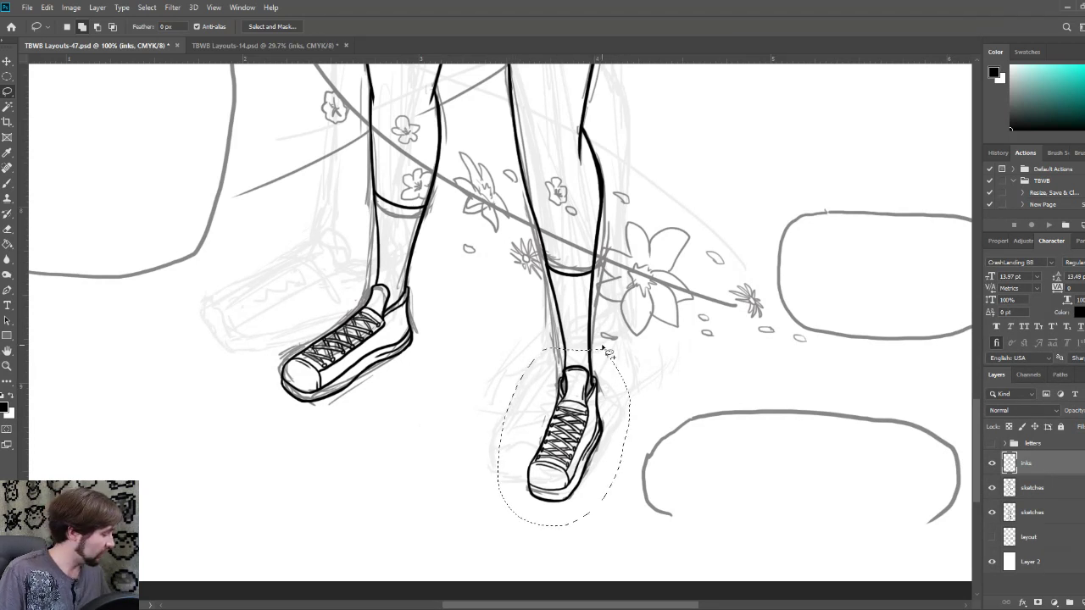
pyautogui.hotkey('ctrl', 't')
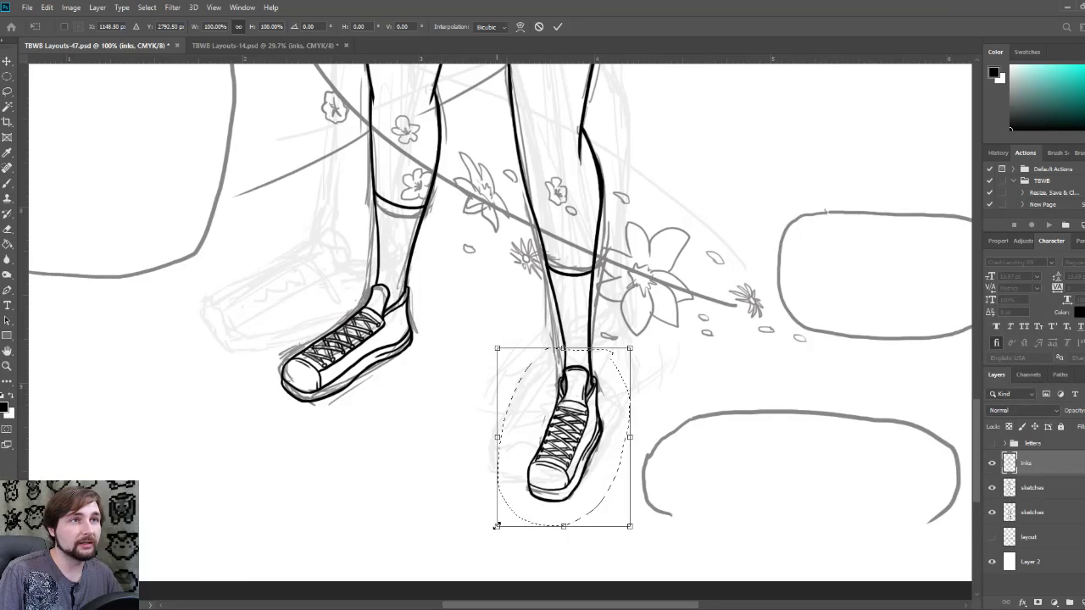
pyautogui.moveTo(497, 526); pyautogui.dragTo(479, 547)
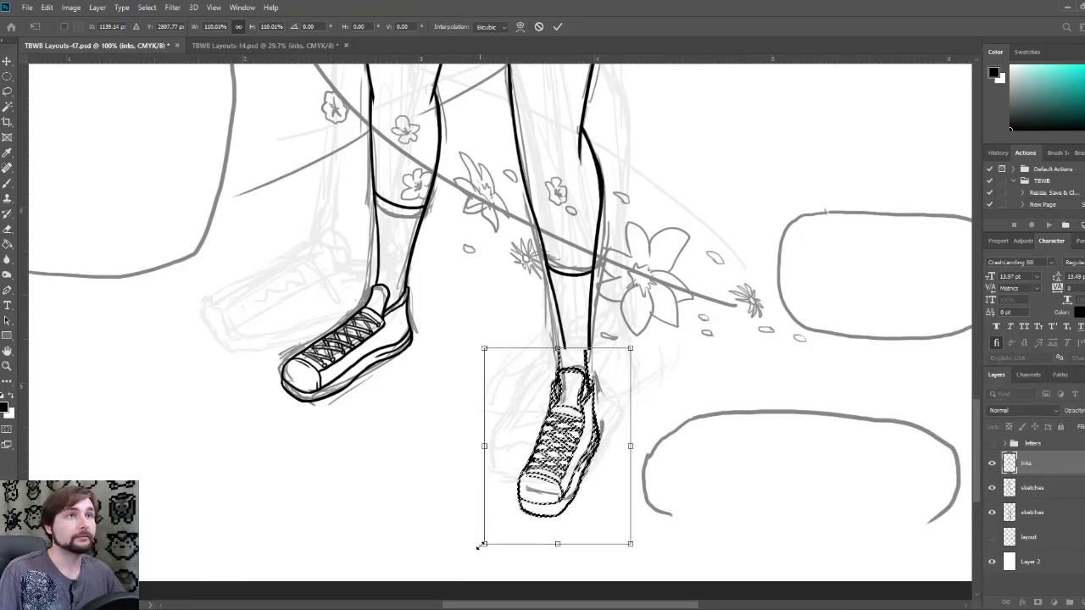
# Step: Nudge the enlarged sneaker a few pixels right and up, apply the transform, and deselect
pyautogui.press('Right')
pyautogui.press('Right')
pyautogui.press('Right')
pyautogui.press('Right')
pyautogui.press('Right')
pyautogui.press('Right')
pyautogui.press('Right')
pyautogui.press('Up')
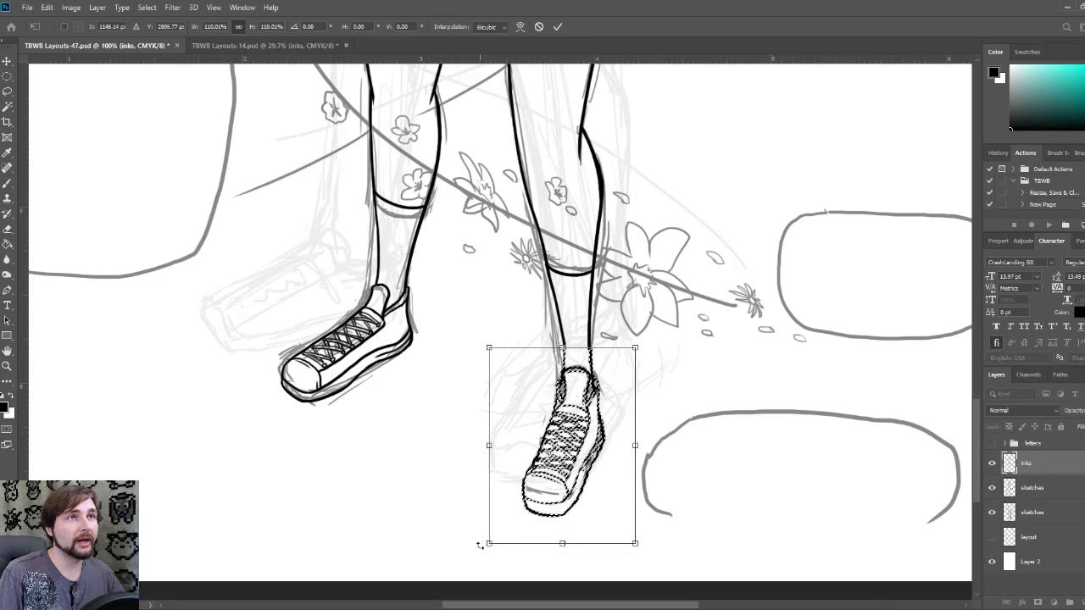
pyautogui.press('Right')
pyautogui.press('Up')
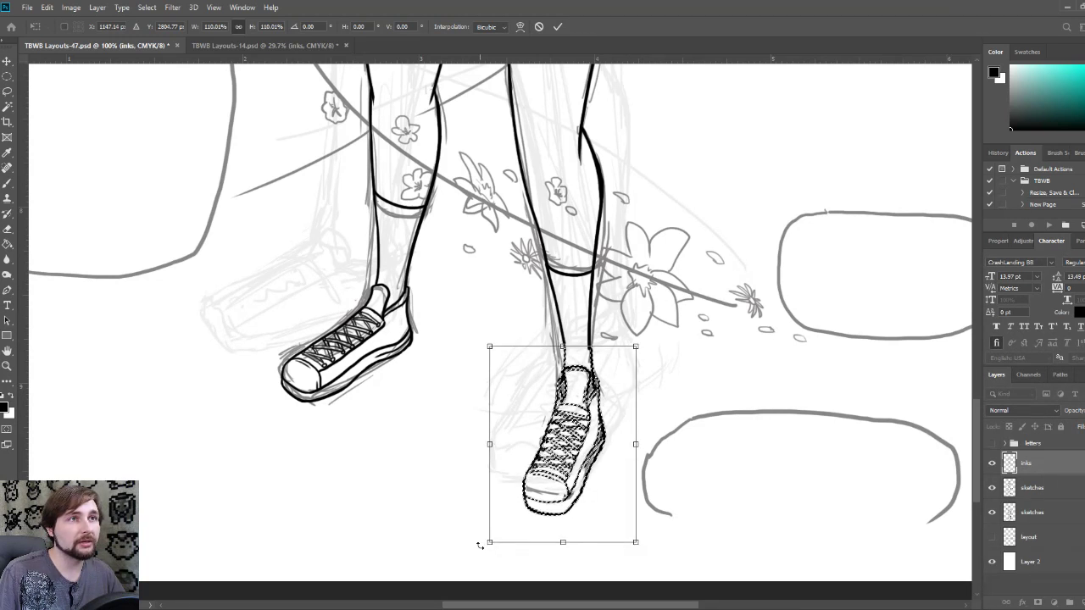
pyautogui.press('Right')
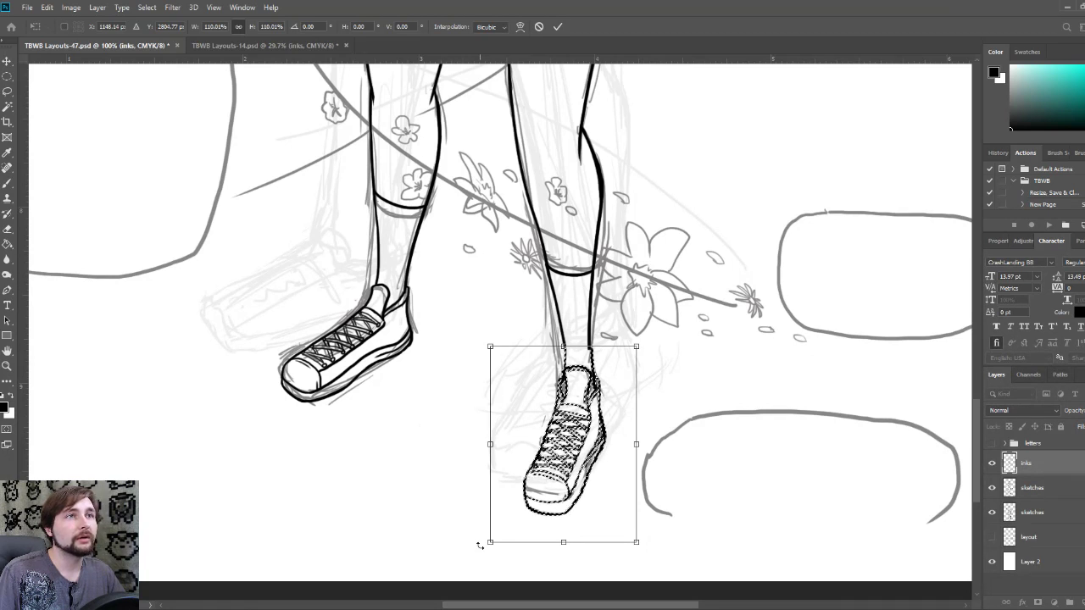
pyautogui.press('Return')
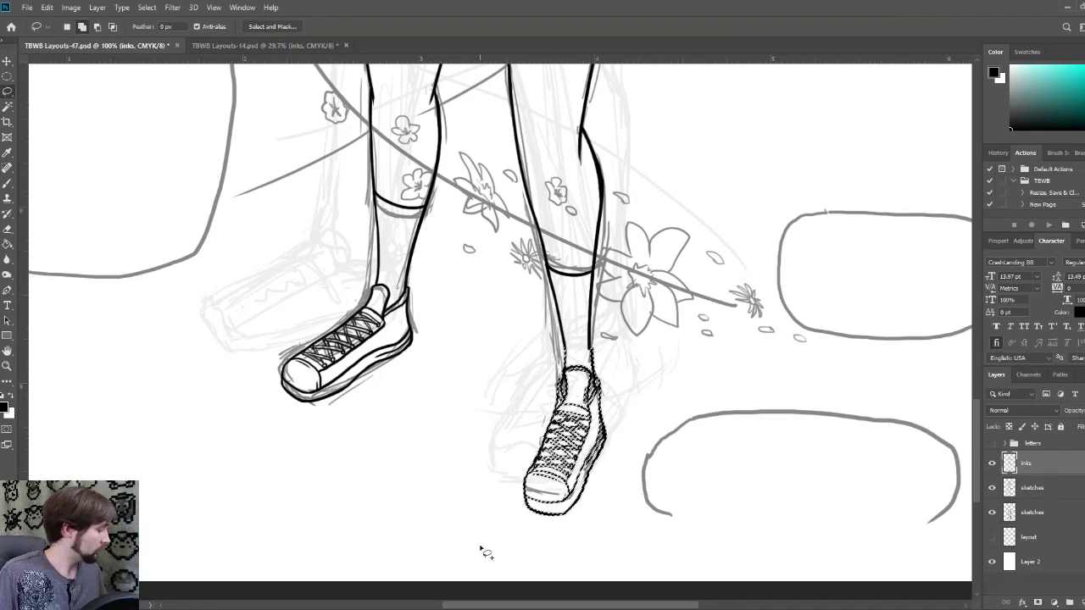
pyautogui.hotkey('ctrl', 'd')
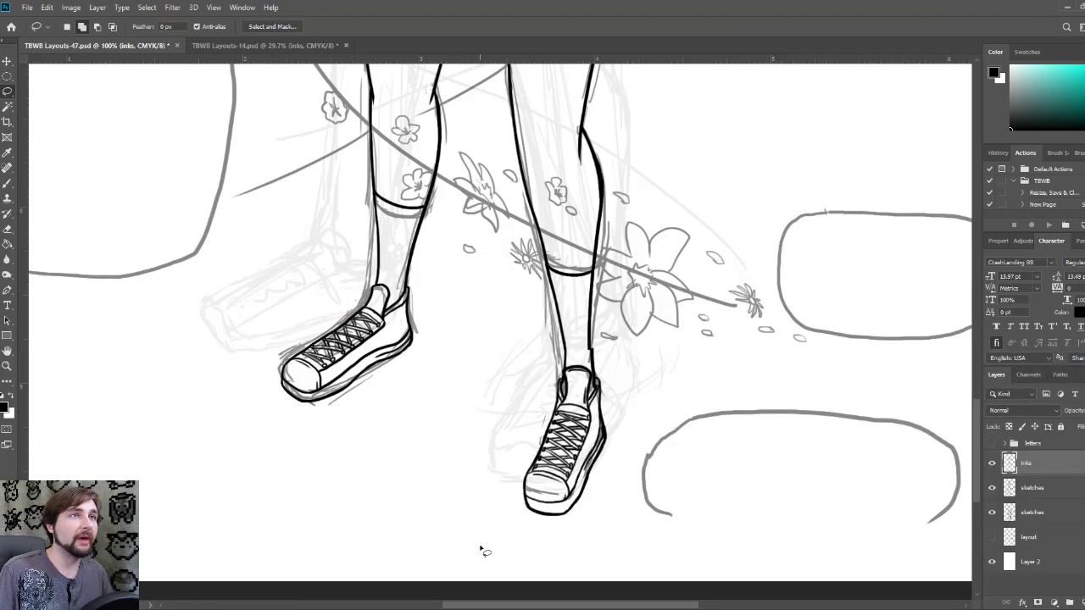
# Step: Zoom in on the sneakers and erase the broken lower part of the right leg's ink line
pyautogui.hotkey('ctrl', '+')
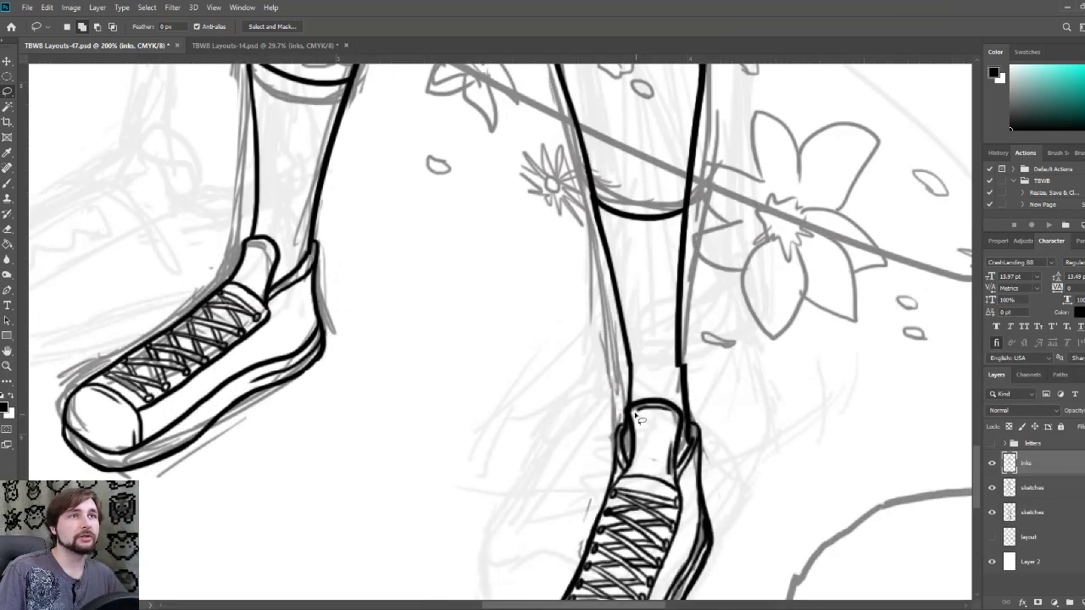
pyautogui.moveTo(642, 423); pyautogui.dragTo(480, 351)
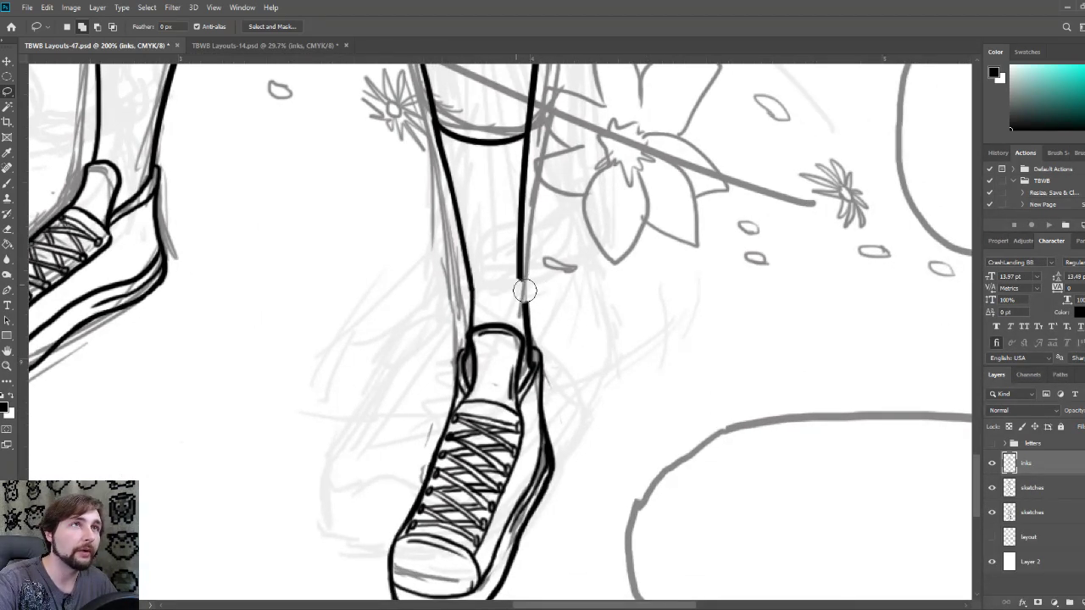
pyautogui.moveTo(520, 293); pyautogui.dragTo(514, 261)
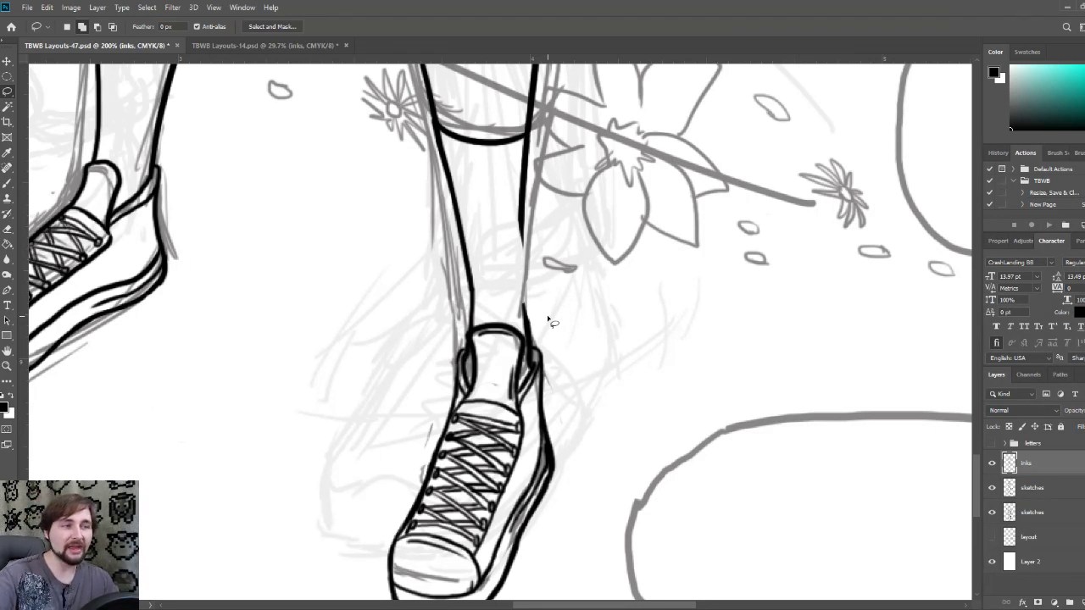
# Step: Redraw the right leg's lower line above the sneaker as one clean, continuous thick black stroke
pyautogui.click(7, 183)
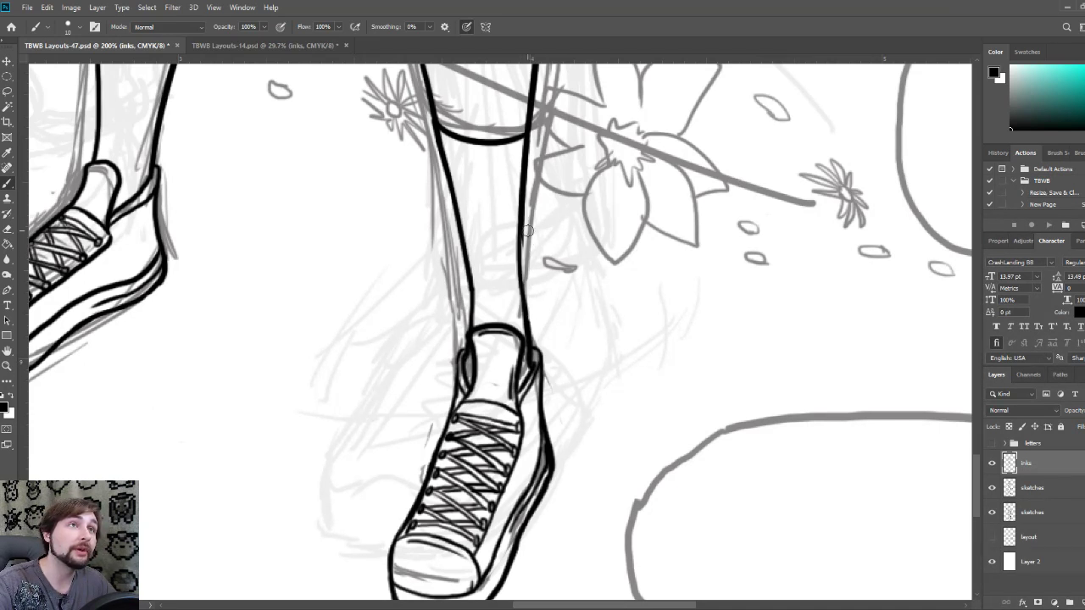
pyautogui.moveTo(521, 219); pyautogui.dragTo(523, 321)
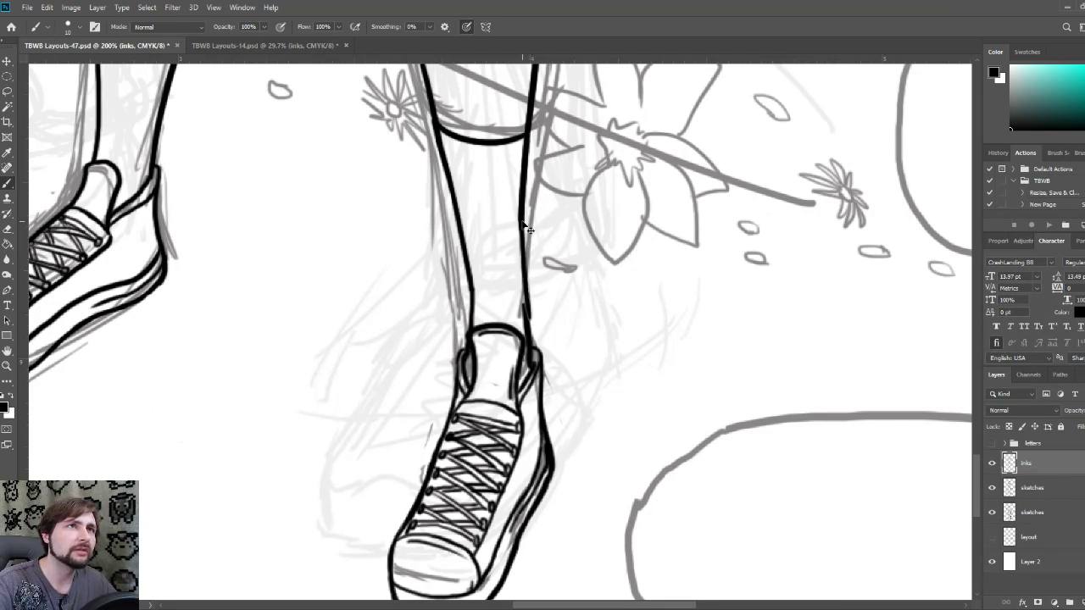
pyautogui.hotkey('ctrl', 'z')
pyautogui.moveTo(519, 214); pyautogui.dragTo(523, 319)
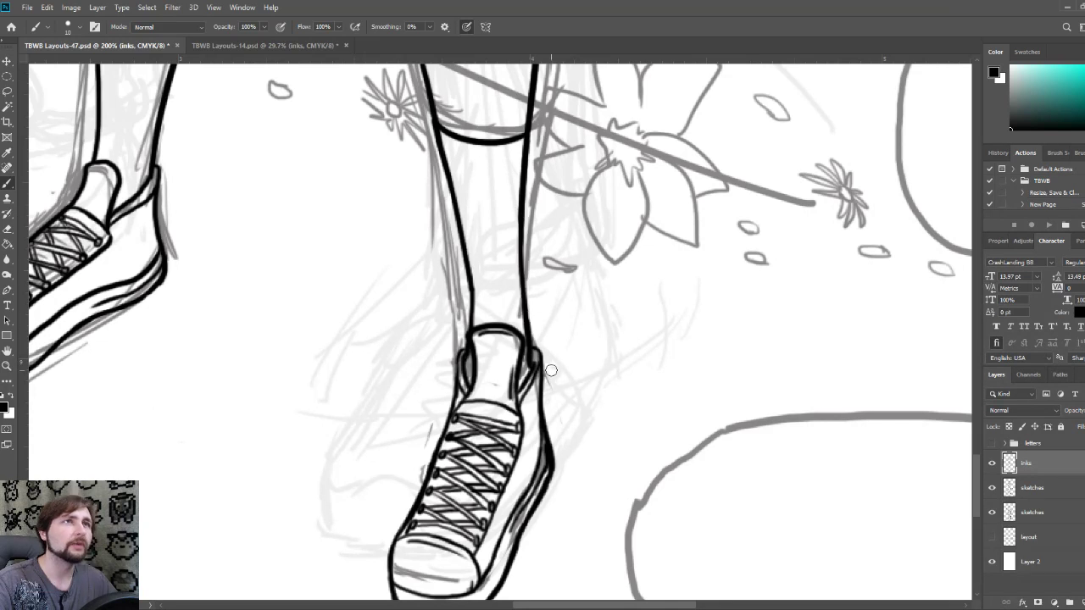
pyautogui.hotkey('ctrl', '-')
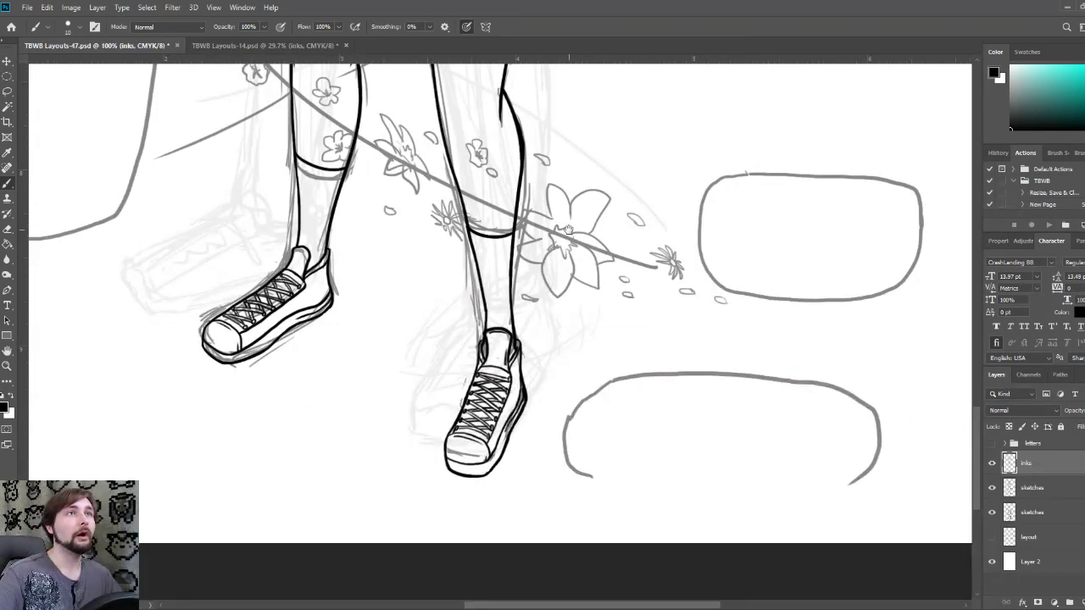
# Step: Bring the speech balloons and legs into view and make the 'sketches' layer active
pyautogui.moveTo(569, 230)
pyautogui.mouseDown()
pyautogui.moveTo(608, 360)
pyautogui.moveTo(570, 292)
pyautogui.mouseUp()
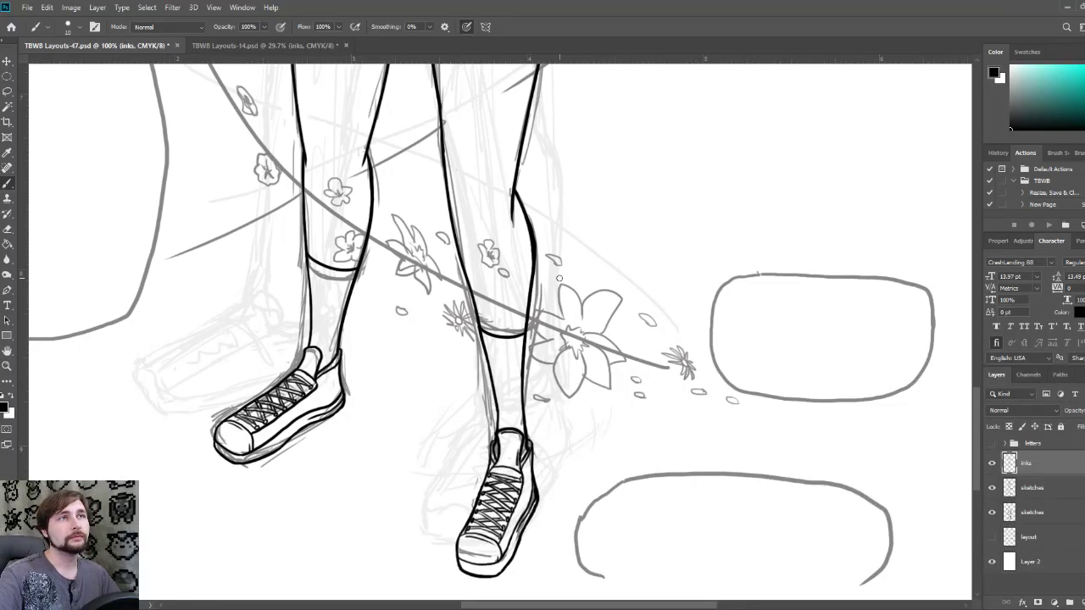
pyautogui.click(1025, 494)
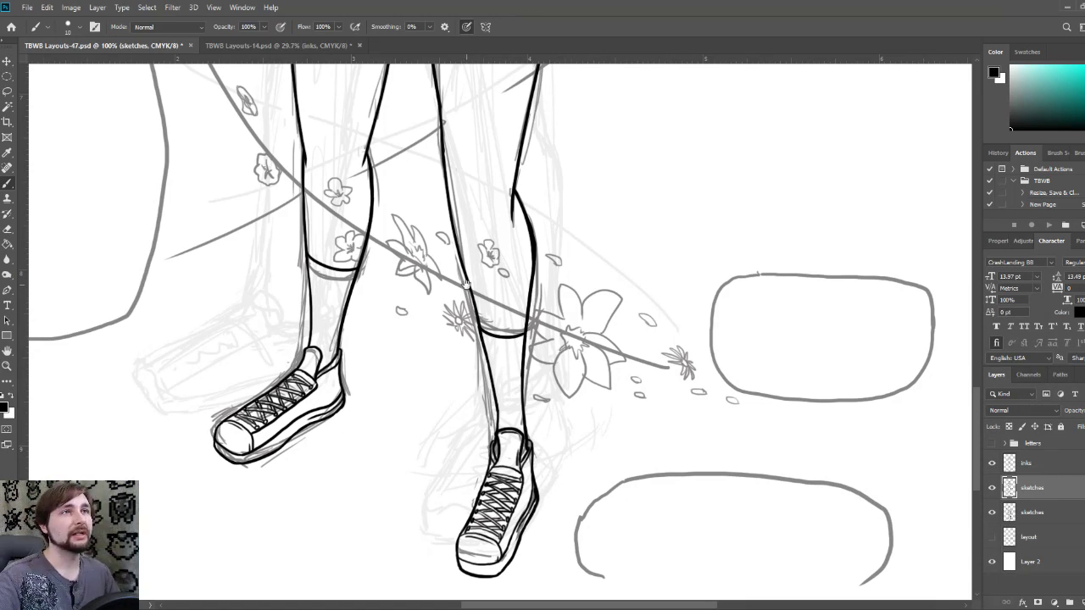
pyautogui.moveTo(279, 157); pyautogui.dragTo(329, 235)
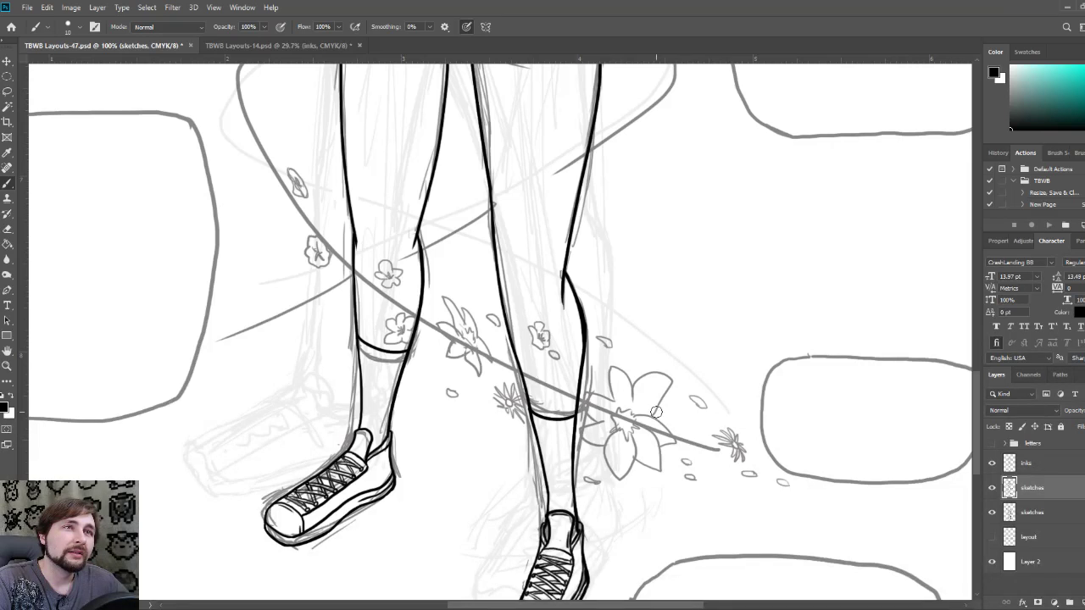
# Step: Erase the large lily's top petals and redraw its petal edge tucked behind the right leg line
pyautogui.moveTo(661, 404)
pyautogui.mouseDown()
pyautogui.moveTo(663, 374)
pyautogui.moveTo(619, 396)
pyautogui.moveTo(625, 381)
pyautogui.moveTo(629, 391)
pyautogui.moveTo(663, 395)
pyautogui.mouseUp()
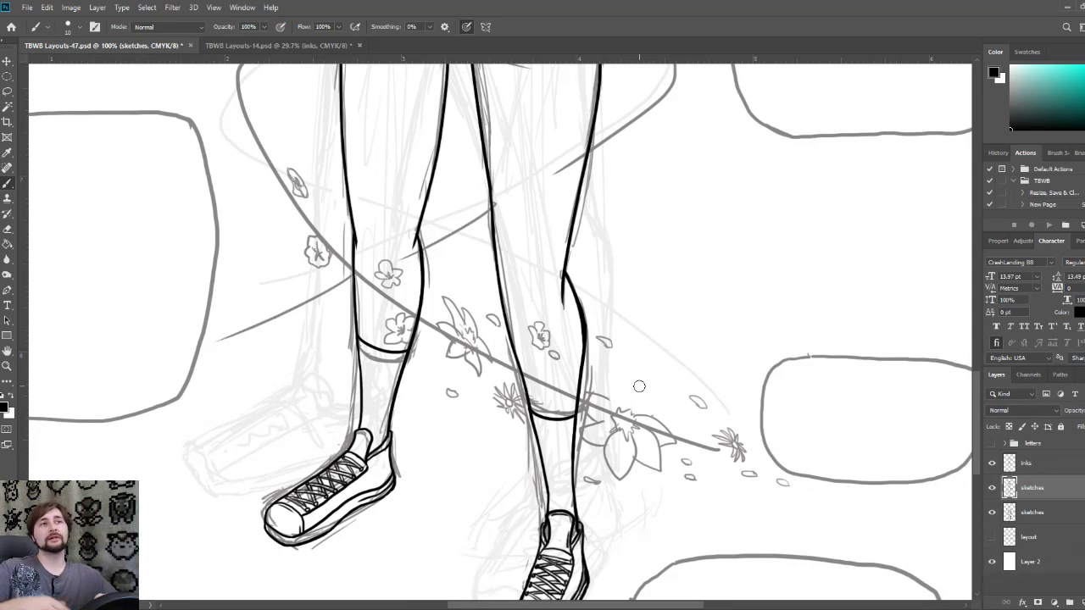
pyautogui.press('[')
pyautogui.press(']')
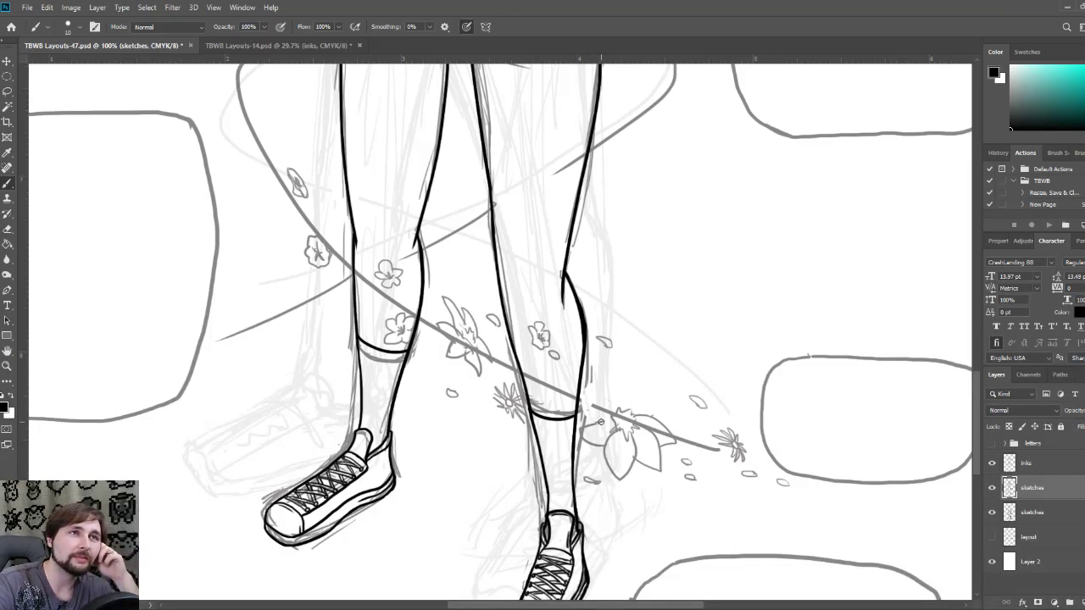
pyautogui.moveTo(601, 422)
pyautogui.mouseDown()
pyautogui.moveTo(599, 388)
pyautogui.moveTo(621, 407)
pyautogui.moveTo(641, 405)
pyautogui.moveTo(638, 395)
pyautogui.mouseUp()
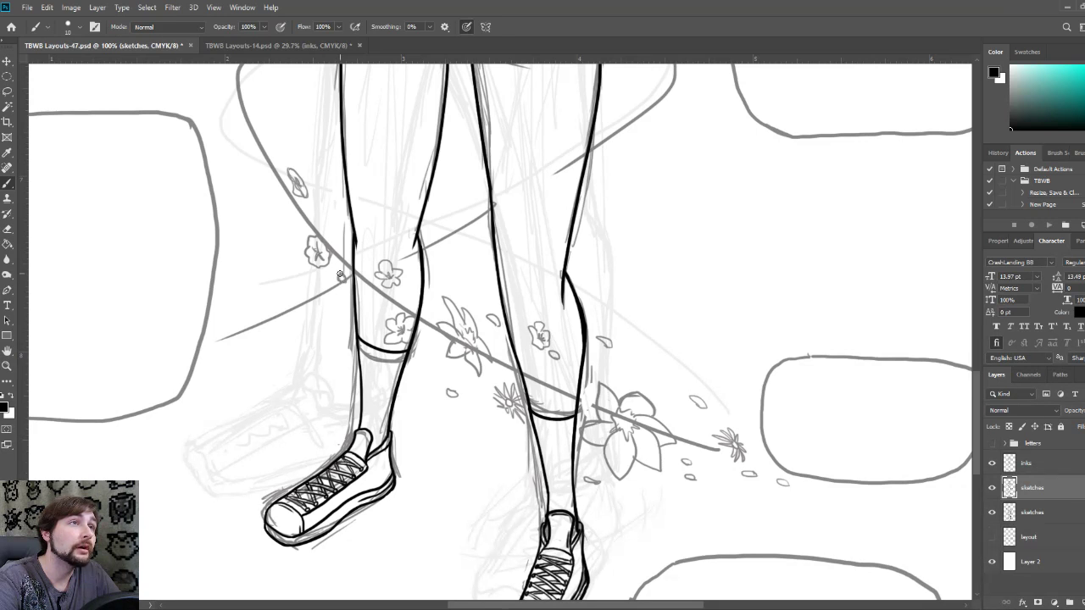
# Step: Sketch a small flower and several loose petals along the ribbon over the left leg
pyautogui.moveTo(342, 274)
pyautogui.mouseDown()
pyautogui.moveTo(361, 292)
pyautogui.moveTo(329, 271)
pyautogui.moveTo(340, 287)
pyautogui.mouseUp()
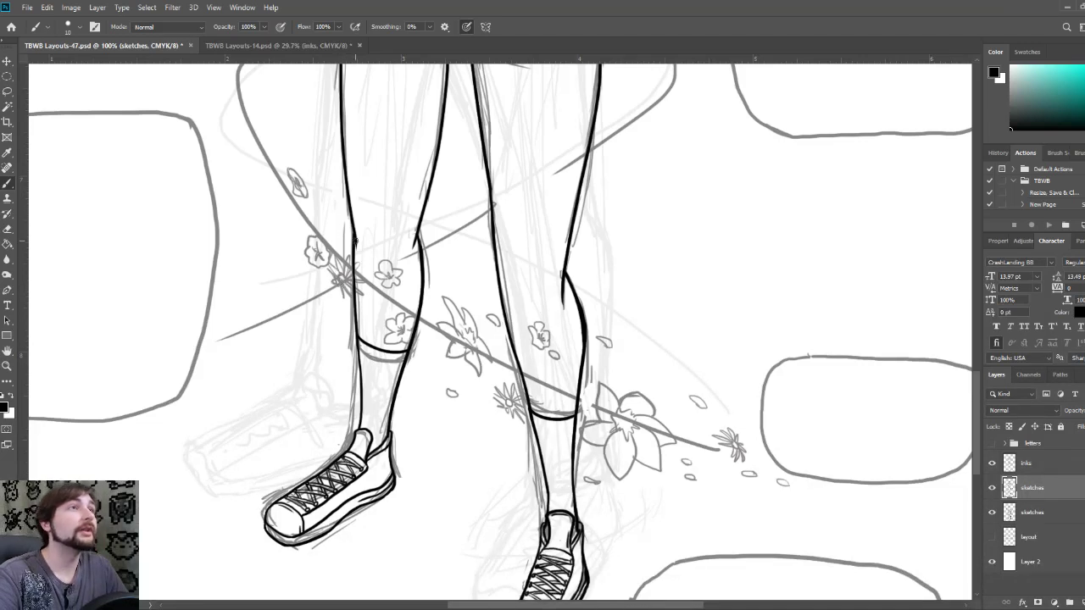
pyautogui.moveTo(387, 237)
pyautogui.mouseDown()
pyautogui.moveTo(378, 232)
pyautogui.moveTo(394, 234)
pyautogui.moveTo(400, 257)
pyautogui.mouseUp()
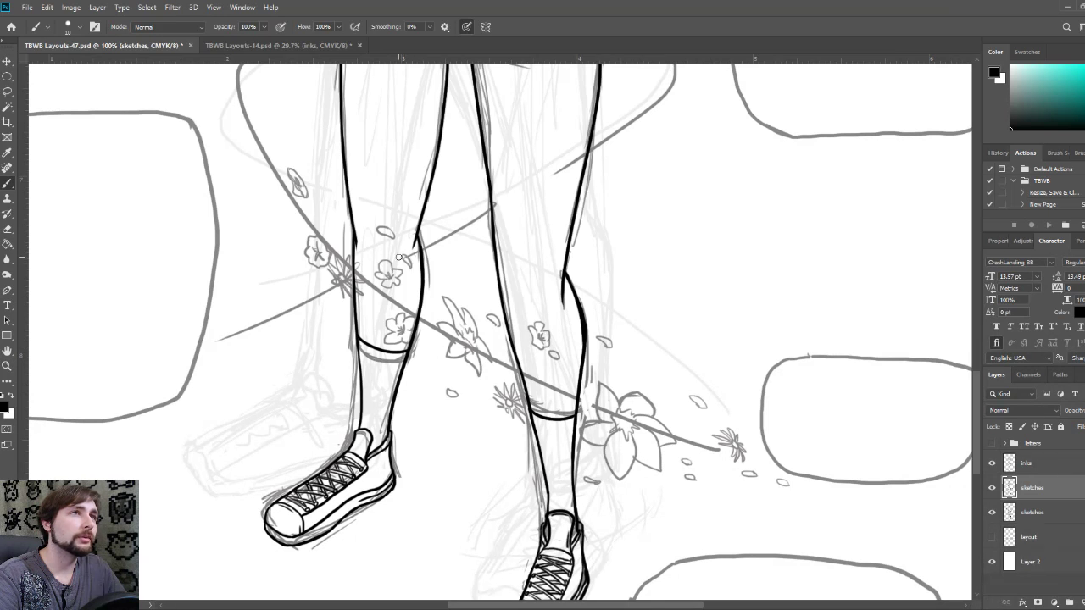
pyautogui.moveTo(345, 317); pyautogui.dragTo(339, 313)
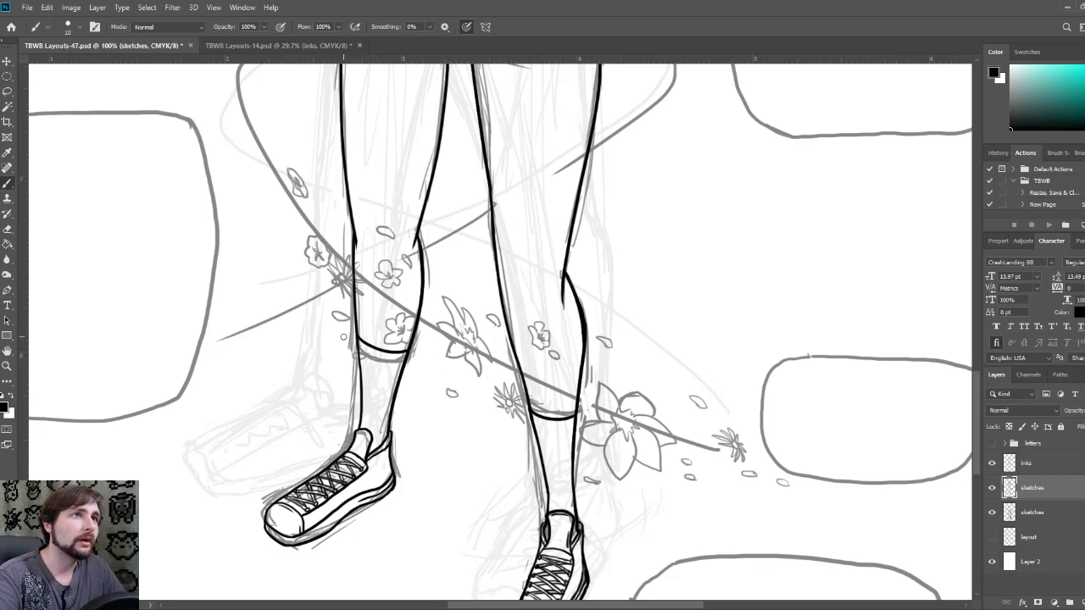
pyautogui.moveTo(404, 293); pyautogui.dragTo(407, 304)
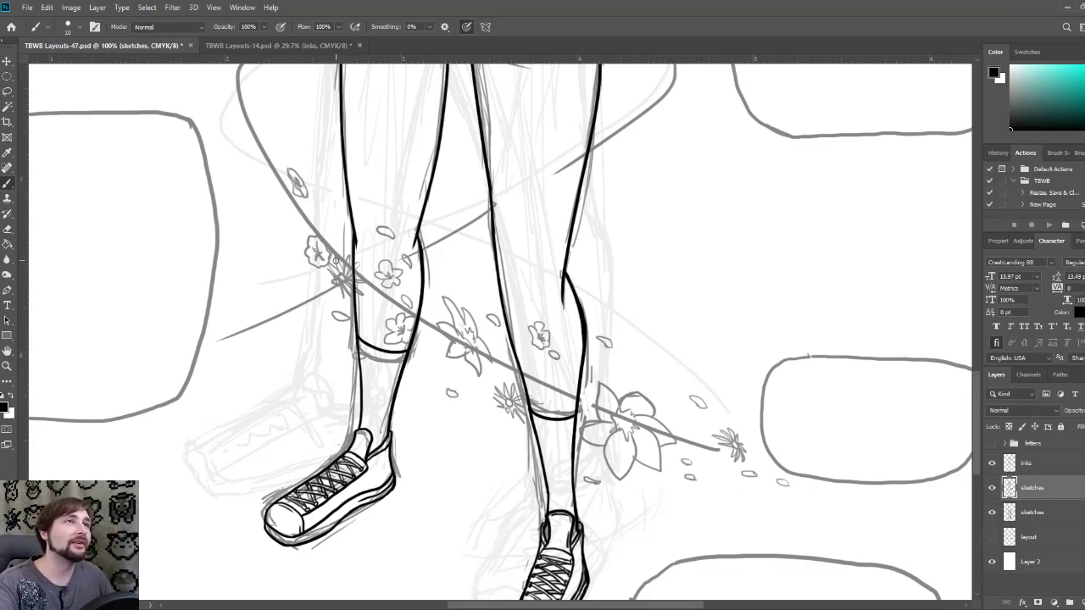
# Step: Sketch a new flower at the ribbon's left end with extra and falling petals around it
pyautogui.scroll(2, 334, 261)
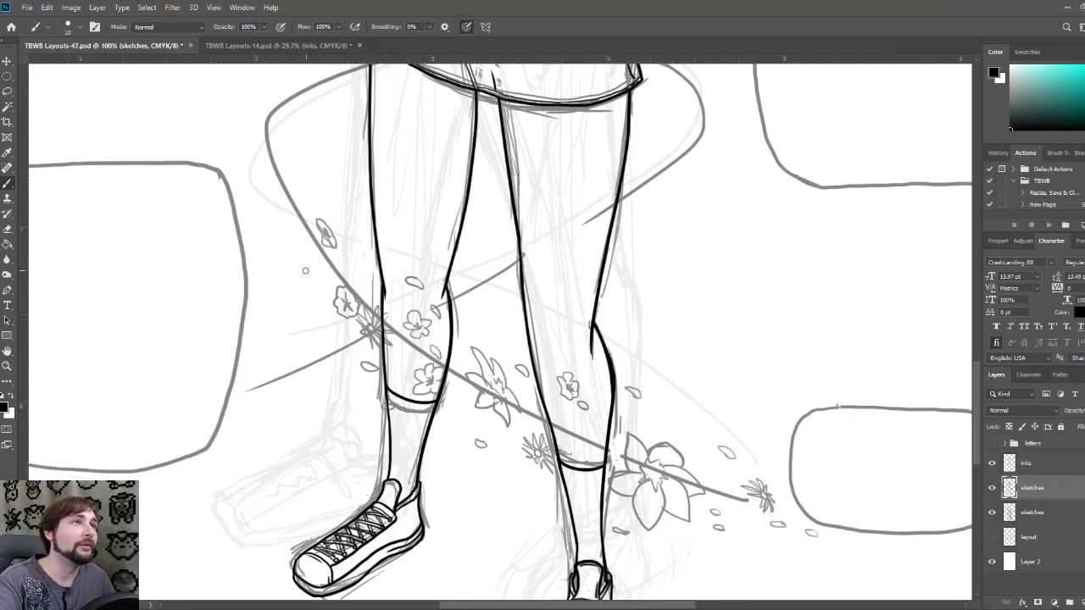
pyautogui.moveTo(293, 248)
pyautogui.mouseDown()
pyautogui.moveTo(317, 259)
pyautogui.moveTo(309, 281)
pyautogui.moveTo(293, 259)
pyautogui.moveTo(290, 218)
pyautogui.moveTo(313, 257)
pyautogui.mouseUp()
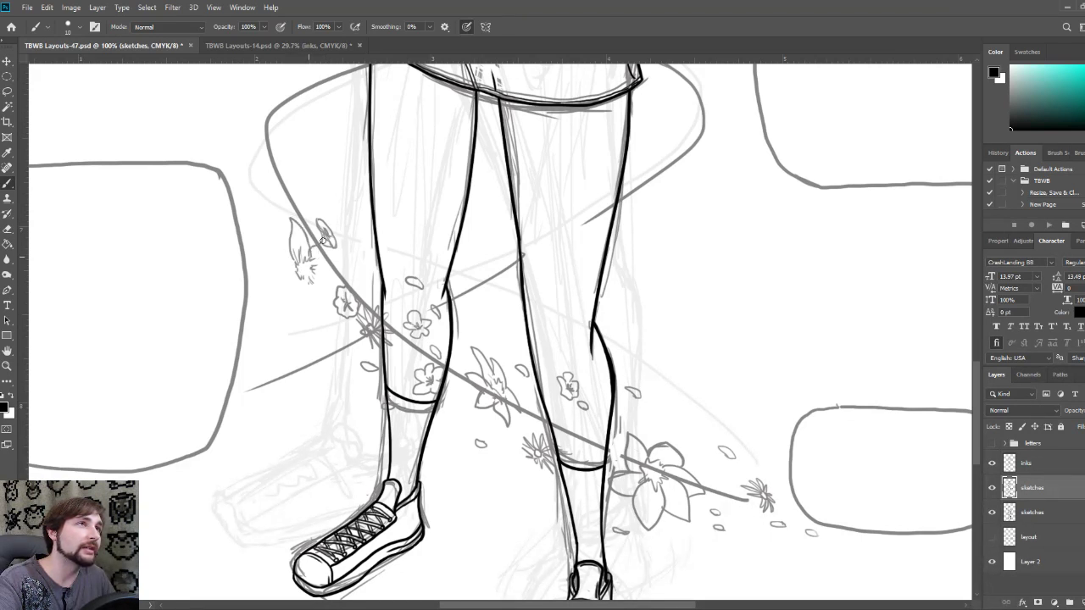
pyautogui.moveTo(323, 241)
pyautogui.mouseDown()
pyautogui.moveTo(330, 280)
pyautogui.moveTo(313, 289)
pyautogui.moveTo(329, 294)
pyautogui.moveTo(317, 312)
pyautogui.moveTo(298, 290)
pyautogui.moveTo(287, 306)
pyautogui.moveTo(289, 275)
pyautogui.moveTo(272, 256)
pyautogui.moveTo(291, 258)
pyautogui.mouseUp()
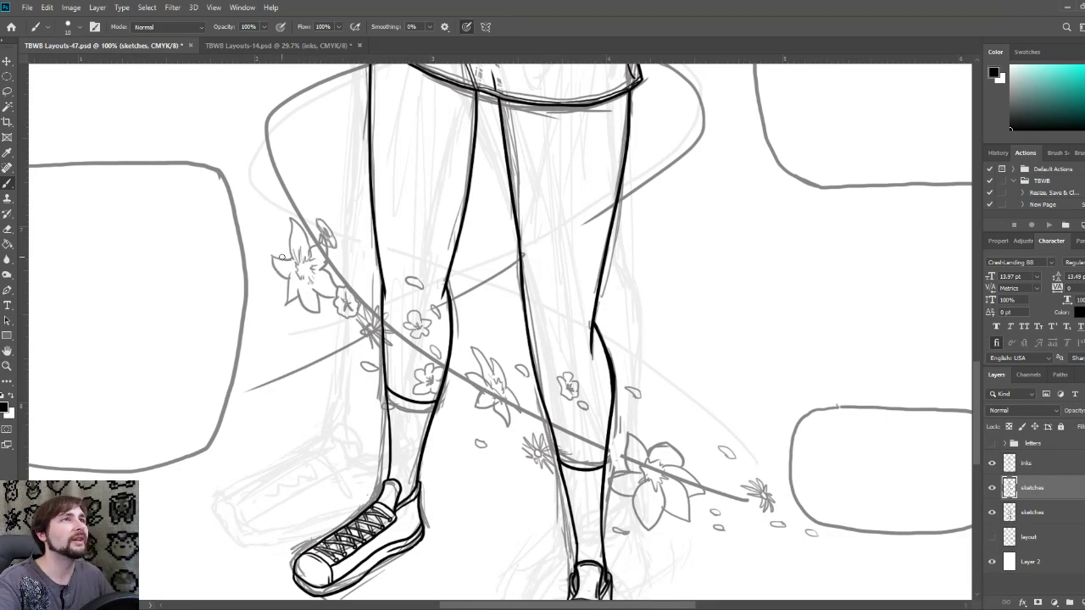
pyautogui.moveTo(304, 319); pyautogui.dragTo(335, 326)
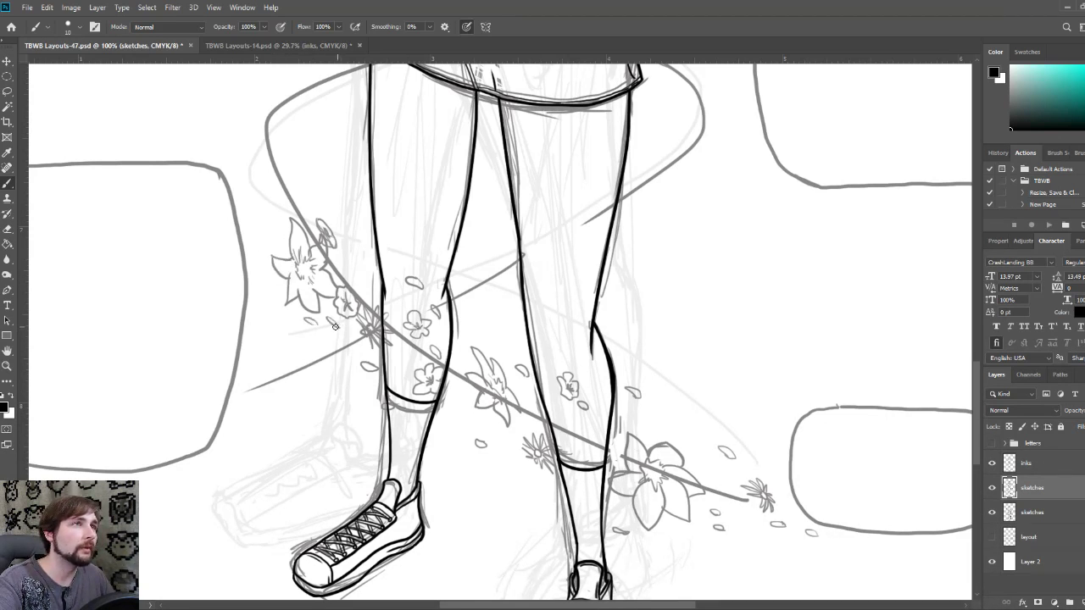
pyautogui.moveTo(359, 255)
pyautogui.mouseDown()
pyautogui.moveTo(348, 251)
pyautogui.moveTo(361, 267)
pyautogui.mouseUp()
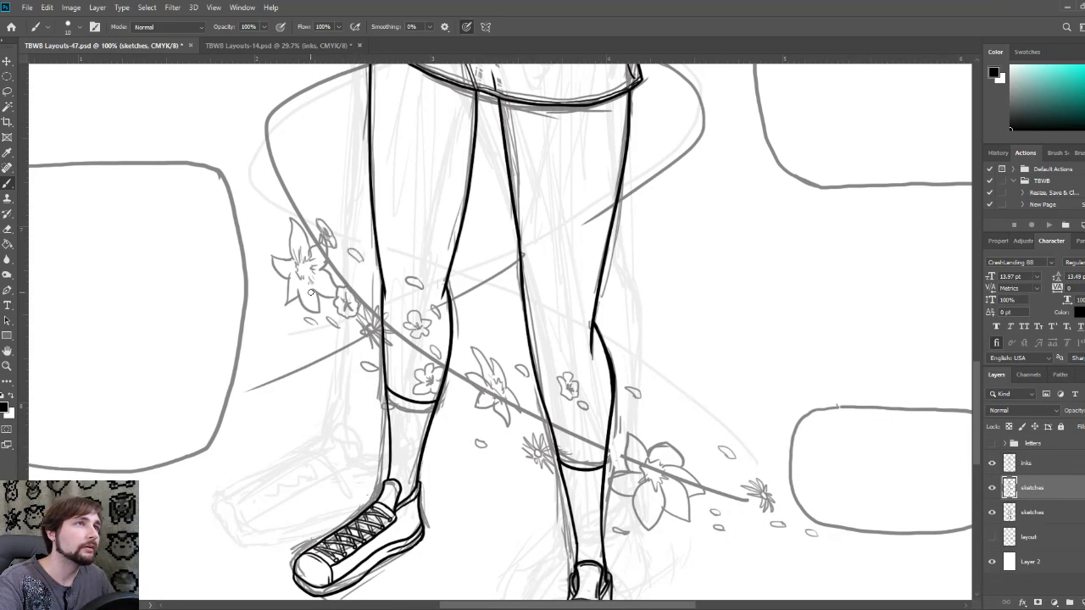
pyautogui.moveTo(312, 293); pyautogui.dragTo(303, 284)
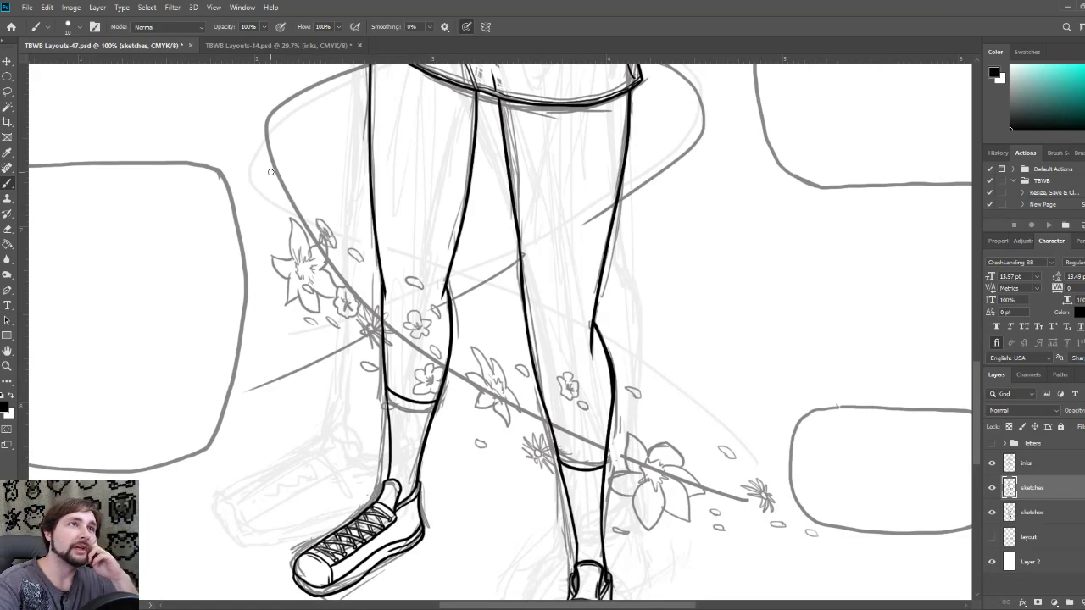
# Step: Add a small five-petal flower and loose petals beside the left cluster, undoing one stray stroke
pyautogui.moveTo(363, 198)
pyautogui.mouseDown()
pyautogui.moveTo(382, 250)
pyautogui.moveTo(351, 244)
pyautogui.mouseUp()
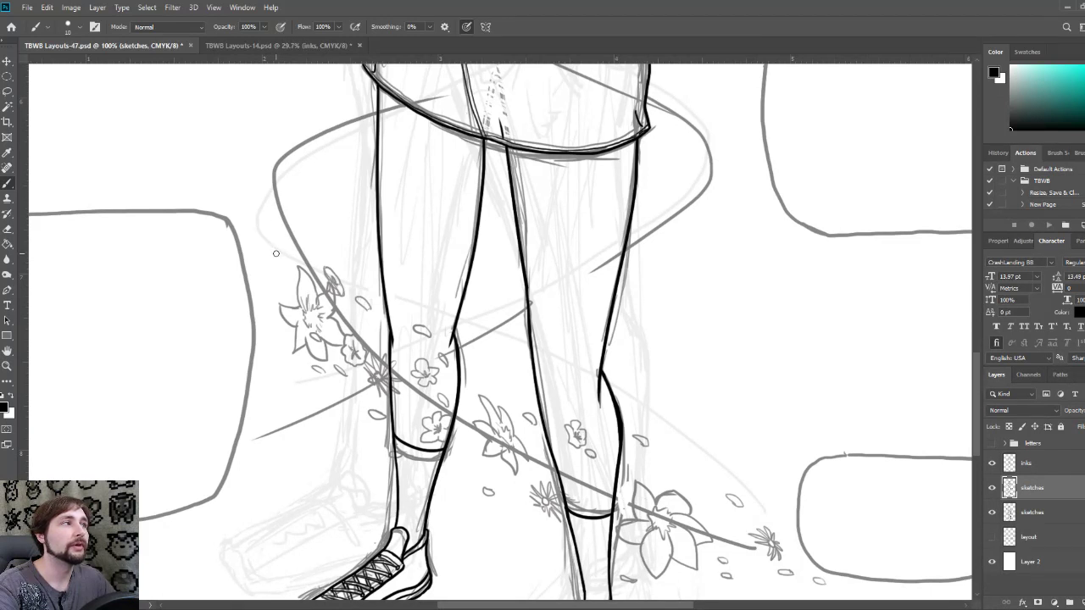
pyautogui.moveTo(275, 253)
pyautogui.mouseDown()
pyautogui.moveTo(272, 237)
pyautogui.moveTo(277, 257)
pyautogui.mouseUp()
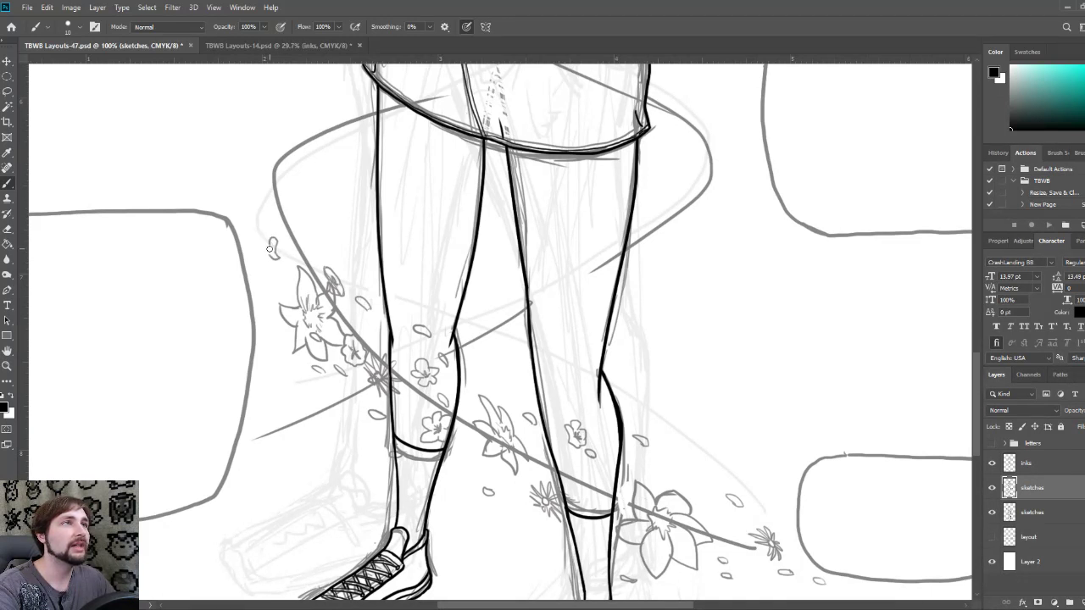
pyautogui.moveTo(273, 259); pyautogui.dragTo(268, 245)
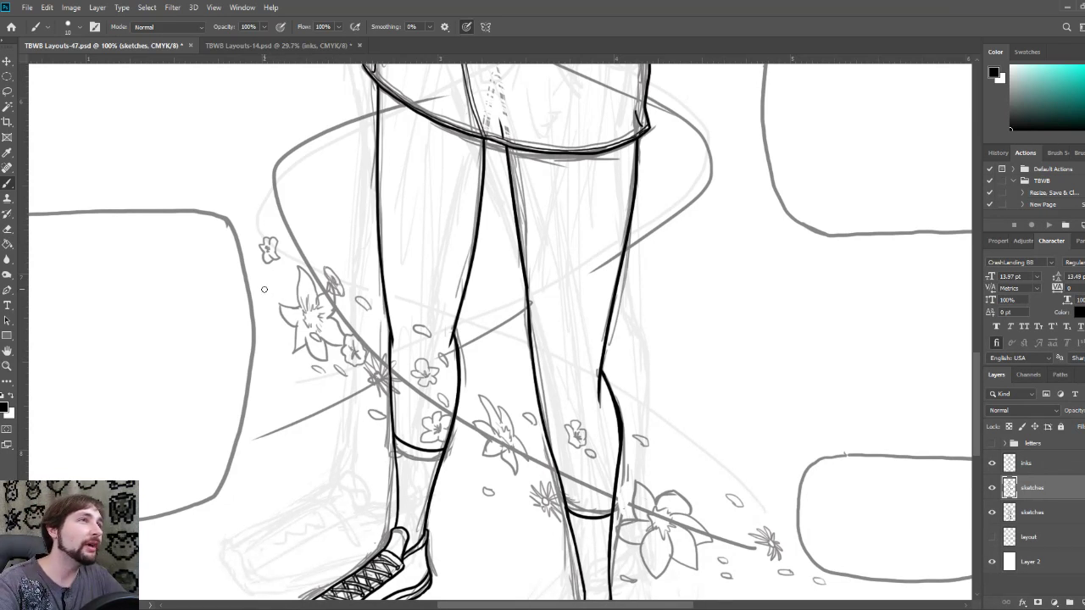
pyautogui.moveTo(263, 289); pyautogui.dragTo(265, 290)
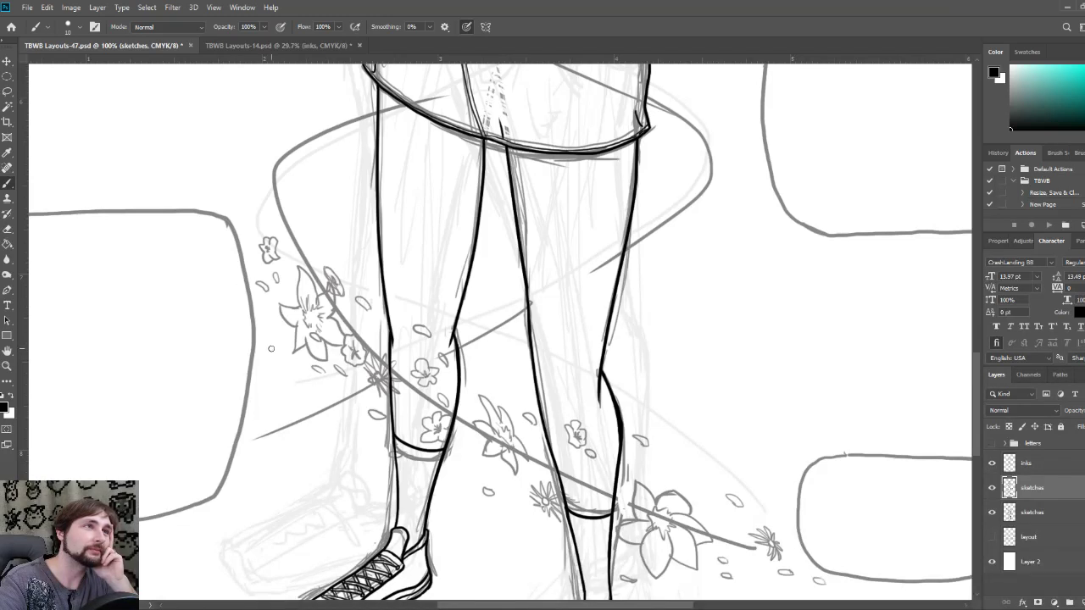
pyautogui.moveTo(268, 354)
pyautogui.mouseDown()
pyautogui.moveTo(257, 350)
pyautogui.moveTo(271, 355)
pyautogui.moveTo(274, 336)
pyautogui.moveTo(274, 347)
pyautogui.mouseUp()
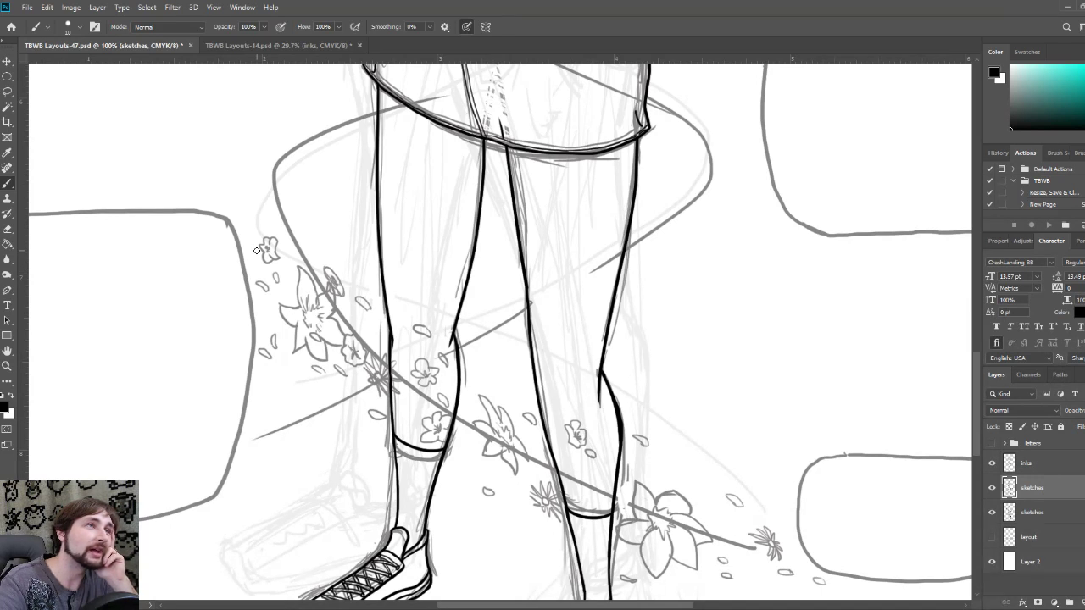
pyautogui.hotkey('ctrl', 'z')
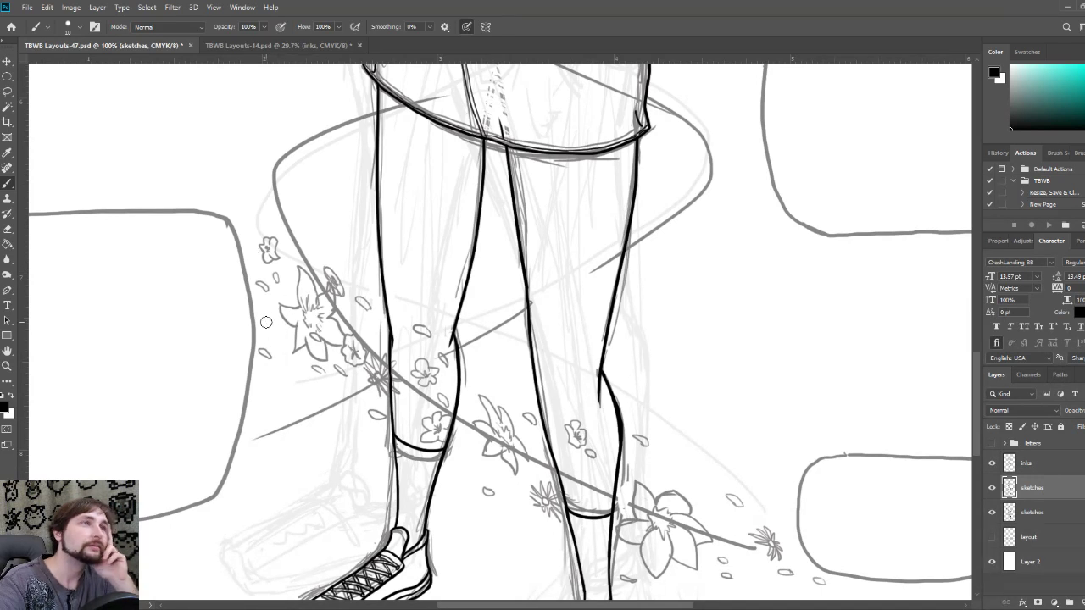
pyautogui.click(277, 45)
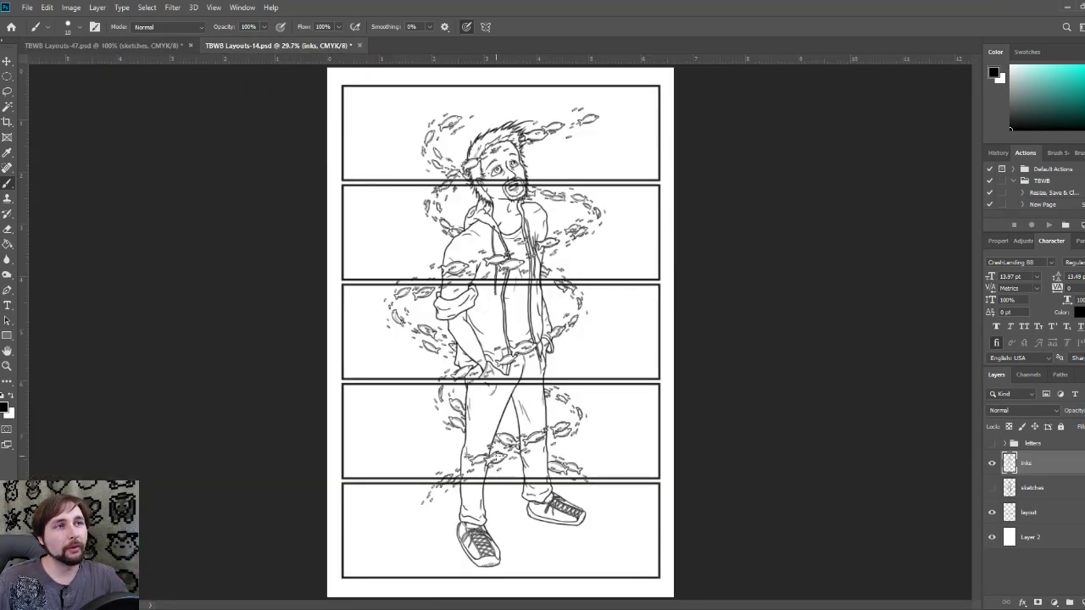
pyautogui.click(122, 46)
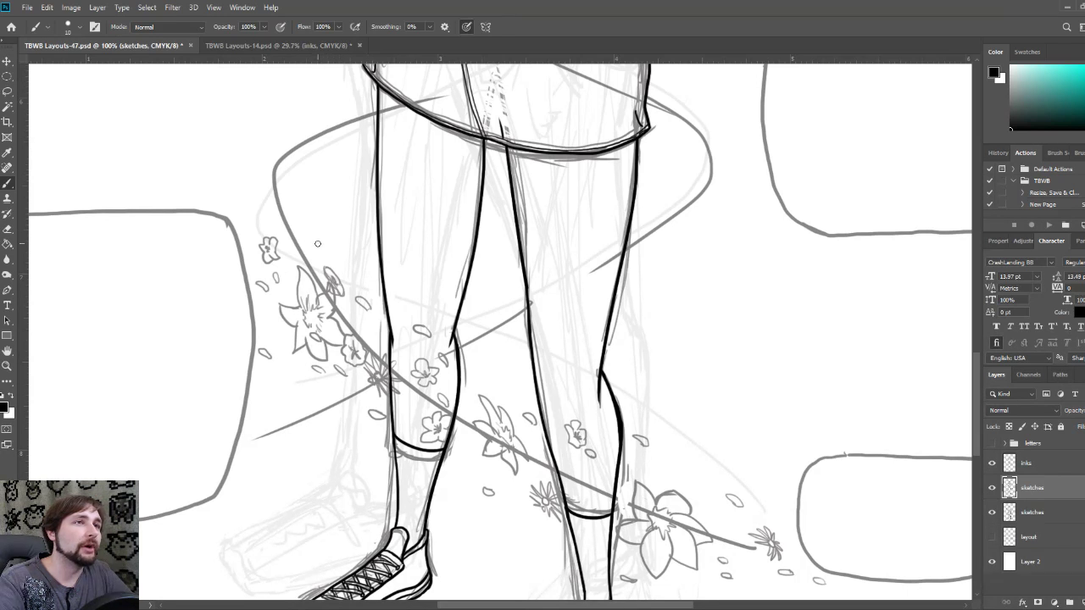
# Step: Add a petal arch, side petals and a small petal loop around the upper-left flowers
pyautogui.moveTo(321, 241)
pyautogui.mouseDown()
pyautogui.moveTo(330, 234)
pyautogui.moveTo(316, 244)
pyautogui.moveTo(312, 232)
pyautogui.moveTo(325, 239)
pyautogui.mouseUp()
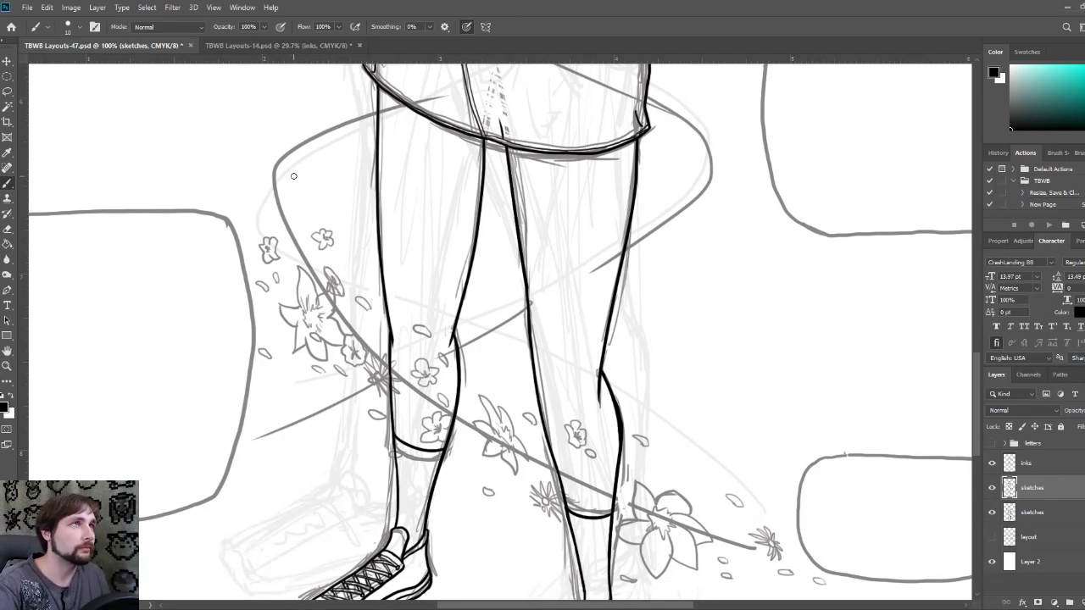
pyautogui.moveTo(284, 200)
pyautogui.mouseDown()
pyautogui.moveTo(297, 190)
pyautogui.moveTo(299, 214)
pyautogui.moveTo(284, 202)
pyautogui.moveTo(295, 200)
pyautogui.mouseUp()
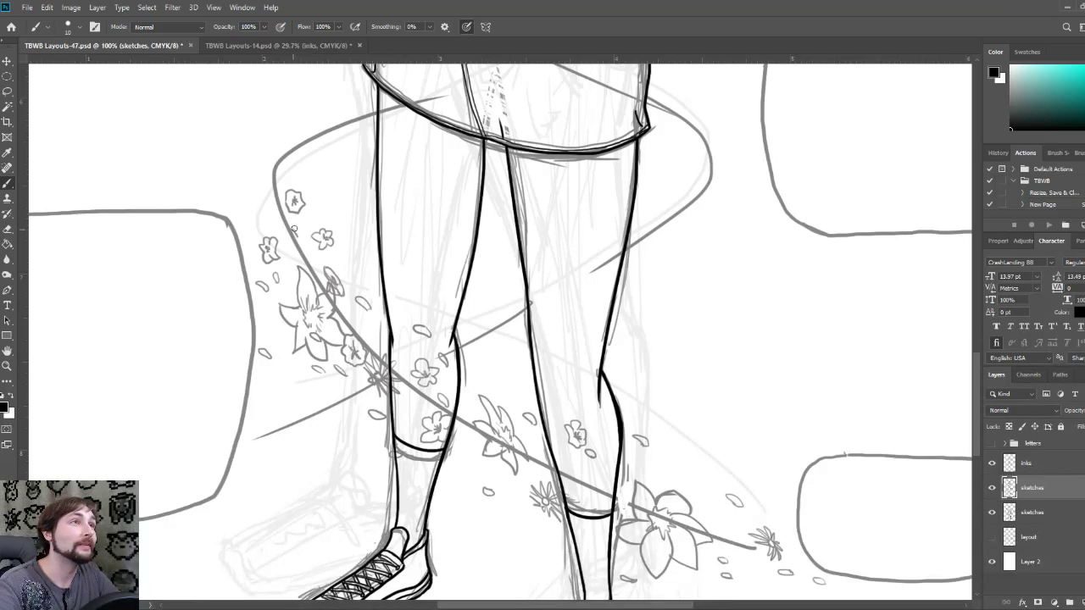
pyautogui.moveTo(297, 227); pyautogui.dragTo(306, 253)
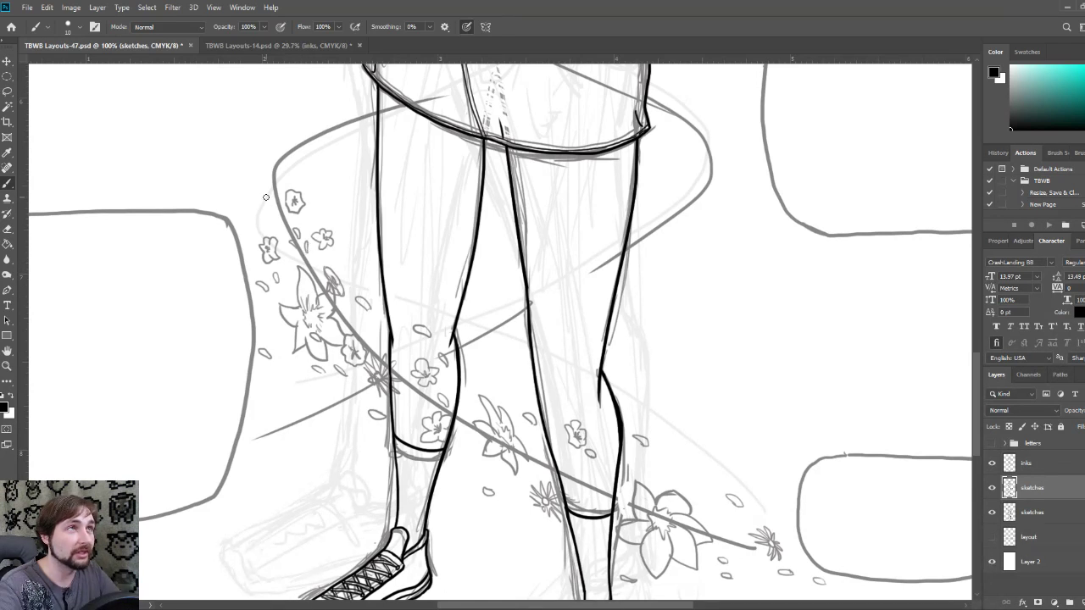
pyautogui.moveTo(323, 218)
pyautogui.mouseDown()
pyautogui.moveTo(320, 208)
pyautogui.moveTo(324, 222)
pyautogui.mouseUp()
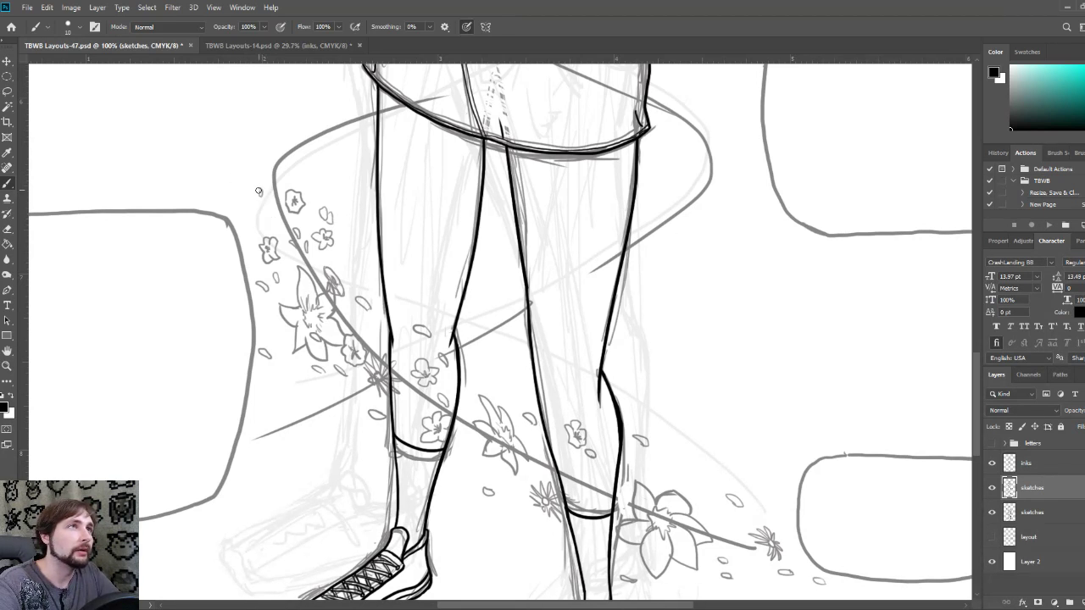
# Step: Sketch a leaf-shaped petal, a small lily and a star-shaped flower at the ribbon's top below the skirt hem
pyautogui.moveTo(260, 192)
pyautogui.mouseDown()
pyautogui.moveTo(265, 175)
pyautogui.moveTo(262, 208)
pyautogui.moveTo(260, 200)
pyautogui.mouseUp()
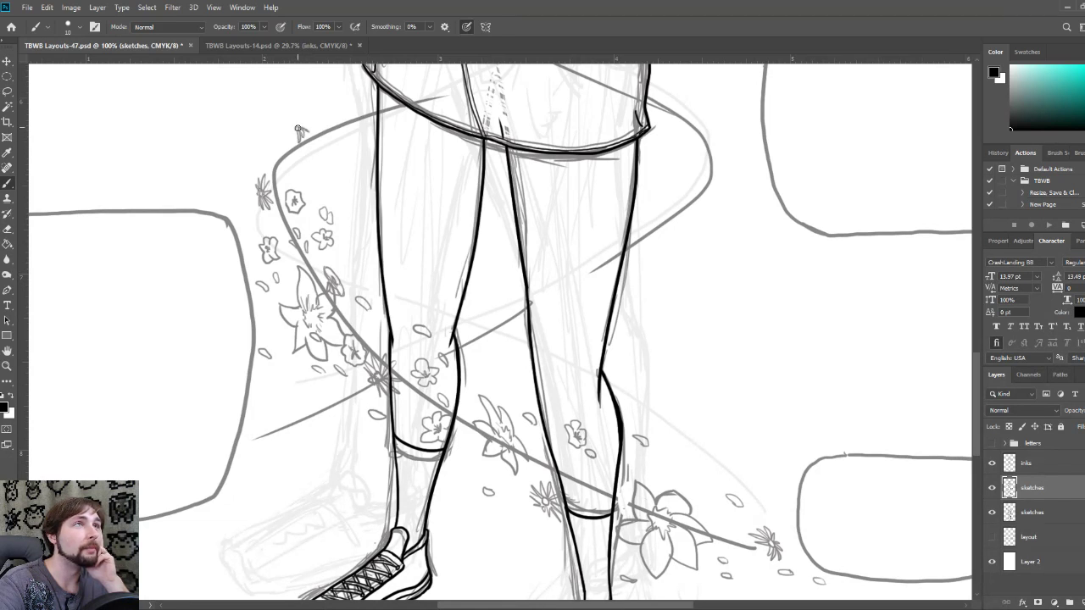
pyautogui.moveTo(296, 126); pyautogui.dragTo(297, 130)
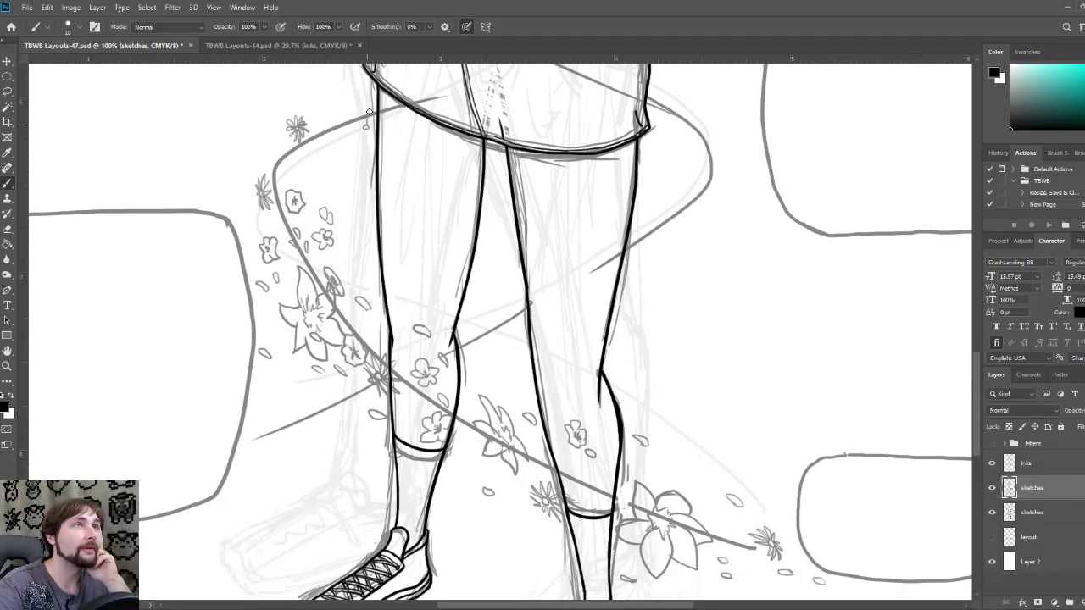
pyautogui.moveTo(373, 128)
pyautogui.mouseDown()
pyautogui.moveTo(369, 140)
pyautogui.moveTo(359, 114)
pyautogui.mouseUp()
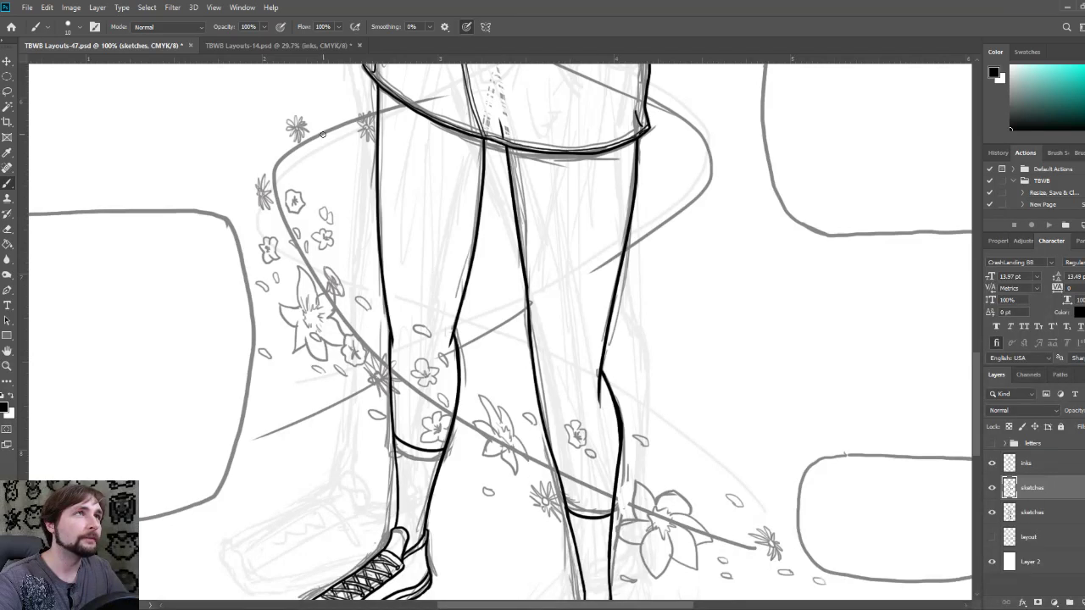
pyautogui.moveTo(323, 128)
pyautogui.mouseDown()
pyautogui.moveTo(333, 119)
pyautogui.moveTo(324, 142)
pyautogui.moveTo(338, 134)
pyautogui.moveTo(339, 119)
pyautogui.moveTo(318, 126)
pyautogui.moveTo(338, 108)
pyautogui.moveTo(338, 128)
pyautogui.mouseUp()
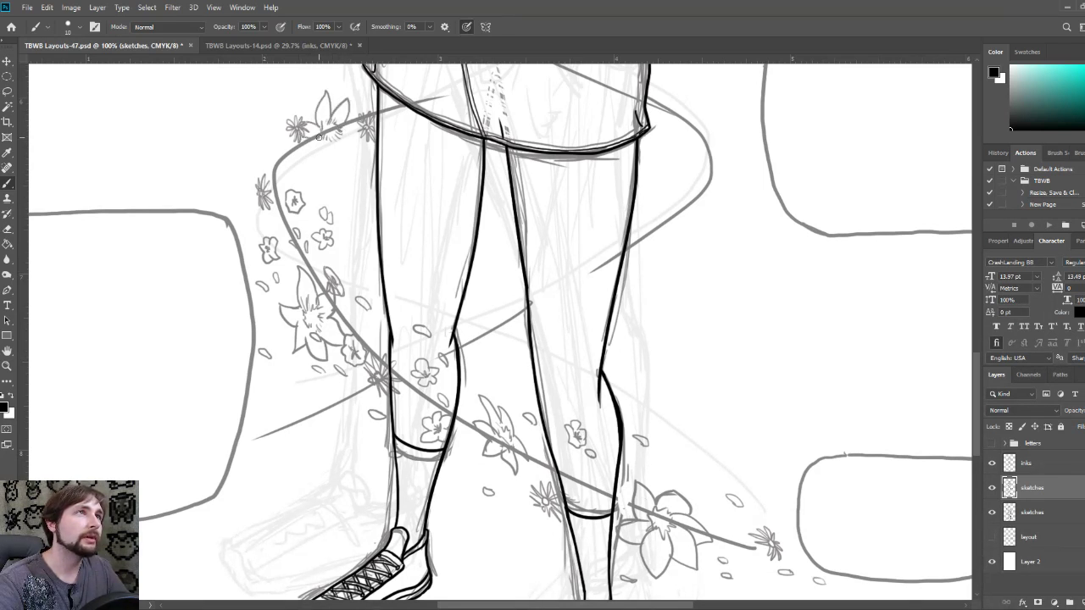
# Step: Scatter curled and oval petals around the top-left flowers and add a tiny flower at the panel corner
pyautogui.moveTo(320, 139)
pyautogui.mouseDown()
pyautogui.moveTo(310, 158)
pyautogui.moveTo(329, 137)
pyautogui.moveTo(329, 163)
pyautogui.moveTo(339, 135)
pyautogui.moveTo(359, 143)
pyautogui.mouseUp()
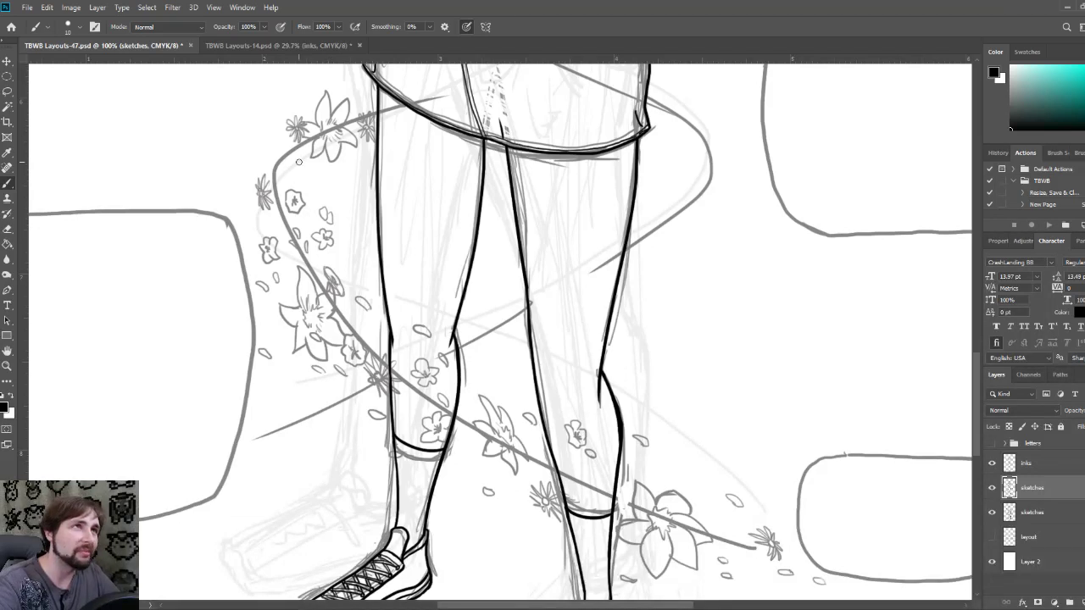
pyautogui.moveTo(241, 153)
pyautogui.mouseDown()
pyautogui.moveTo(264, 149)
pyautogui.moveTo(252, 149)
pyautogui.mouseUp()
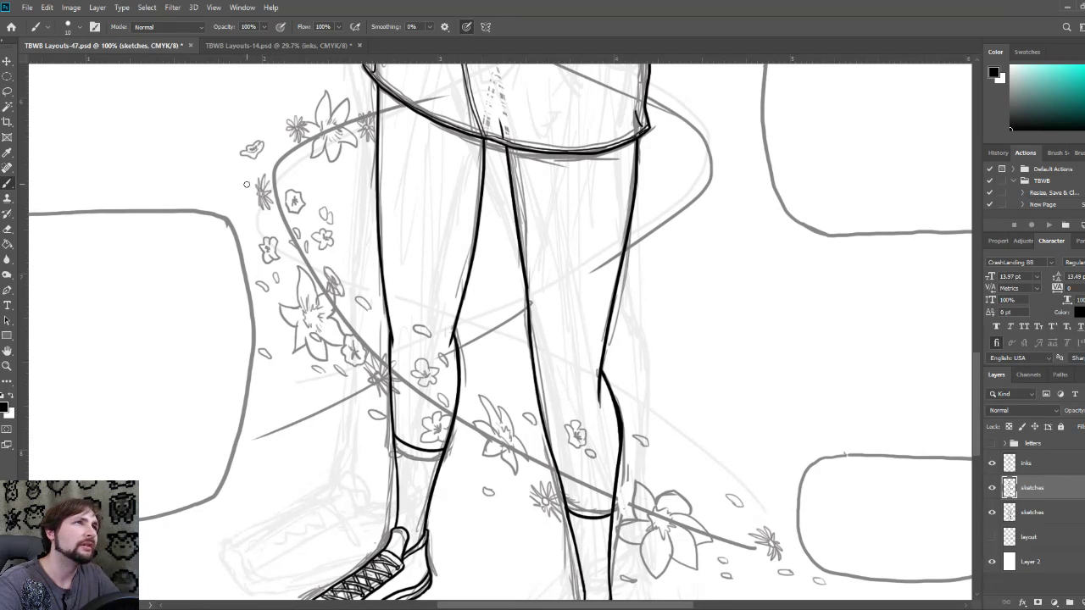
pyautogui.moveTo(241, 176)
pyautogui.mouseDown()
pyautogui.moveTo(226, 181)
pyautogui.moveTo(251, 129)
pyautogui.moveTo(276, 141)
pyautogui.mouseUp()
pyautogui.moveTo(293, 105); pyautogui.dragTo(292, 112)
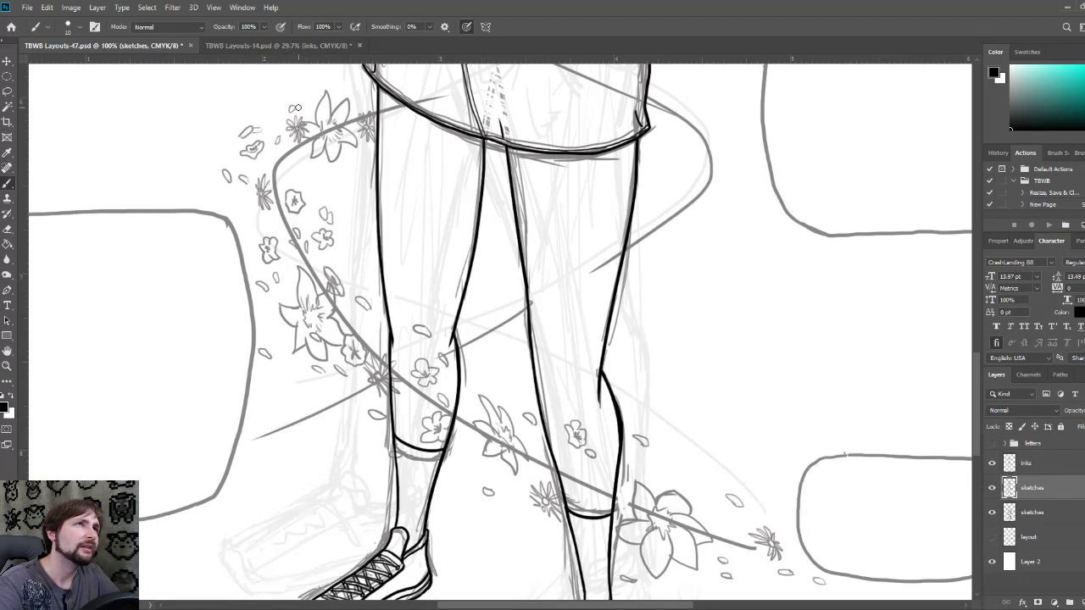
pyautogui.moveTo(307, 161); pyautogui.dragTo(303, 170)
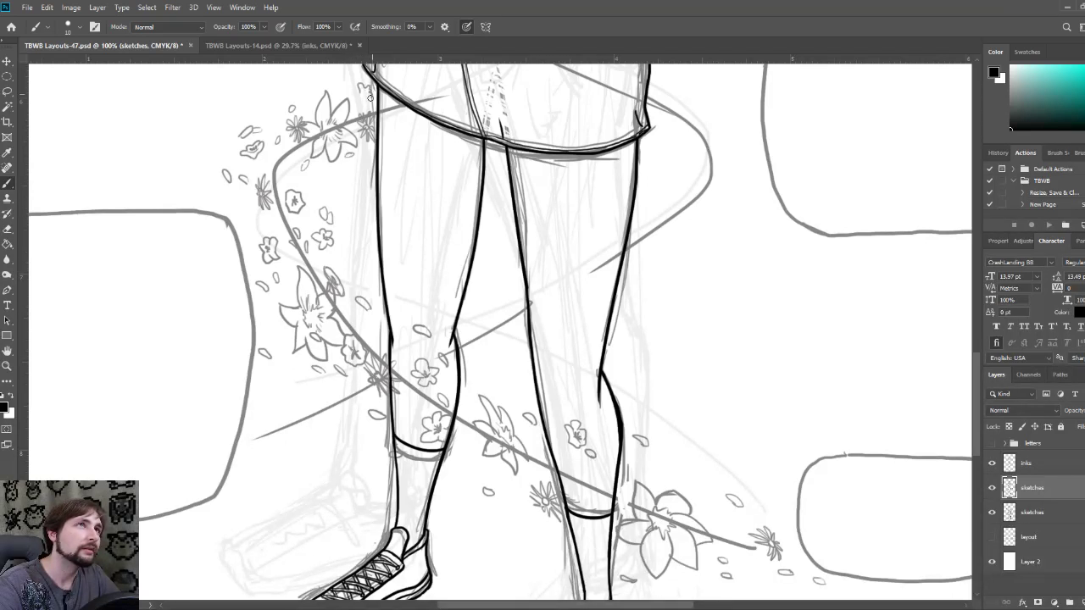
pyautogui.moveTo(371, 97)
pyautogui.mouseDown()
pyautogui.moveTo(366, 88)
pyautogui.moveTo(363, 98)
pyautogui.mouseUp()
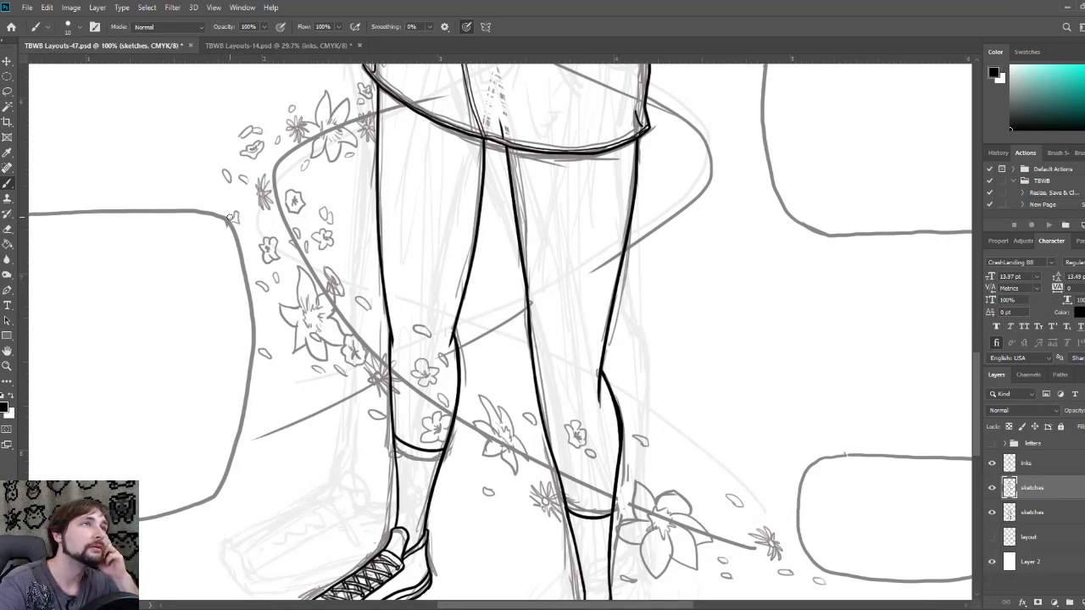
pyautogui.moveTo(229, 217); pyautogui.dragTo(242, 205)
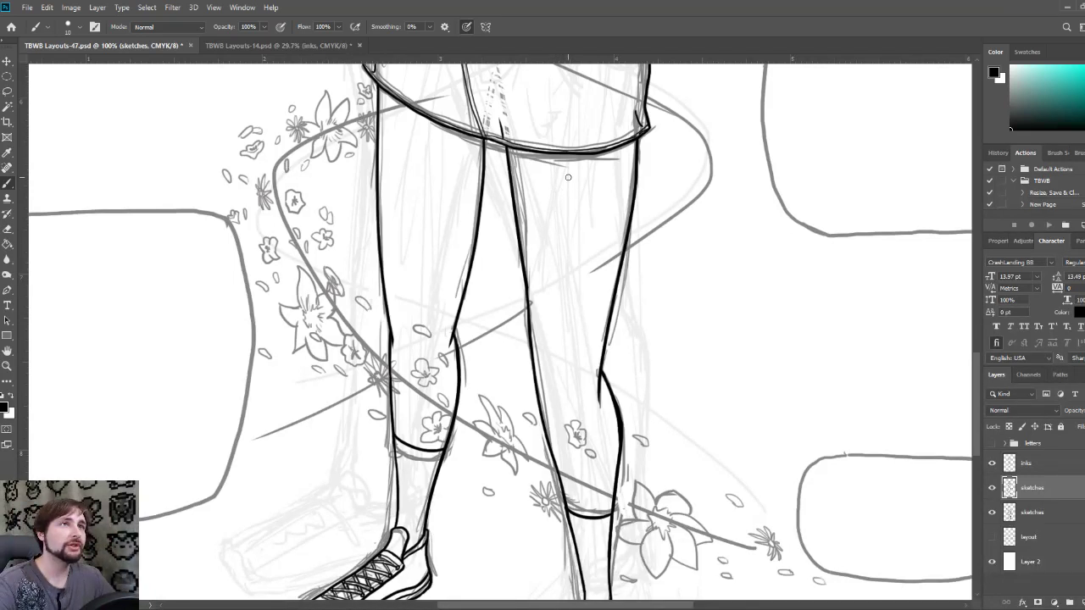
pyautogui.moveTo(565, 181)
pyautogui.mouseDown()
pyautogui.moveTo(566, 229)
pyautogui.moveTo(500, 206)
pyautogui.mouseUp()
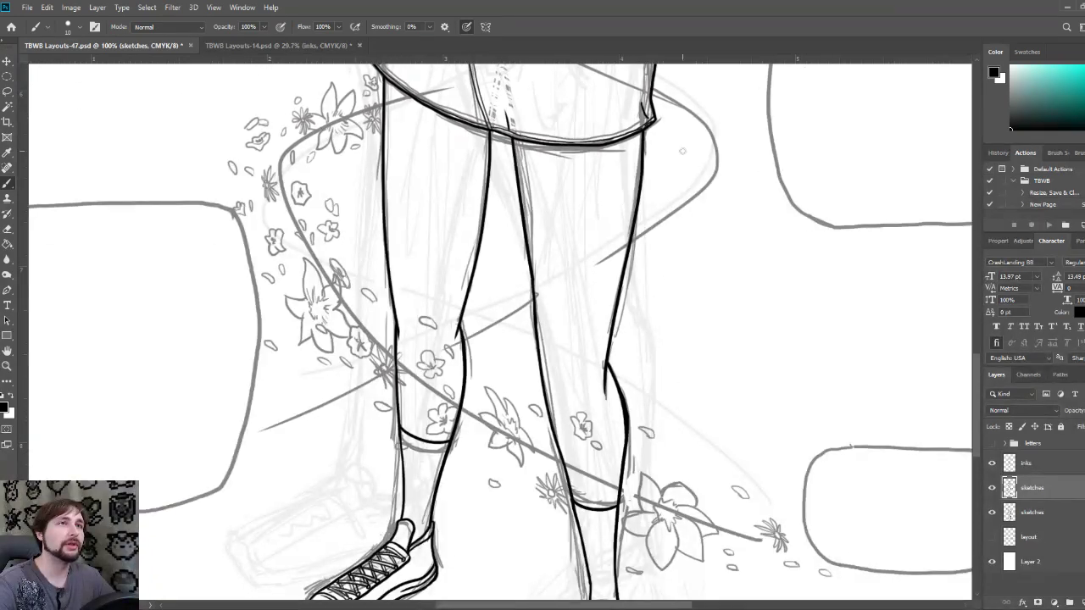
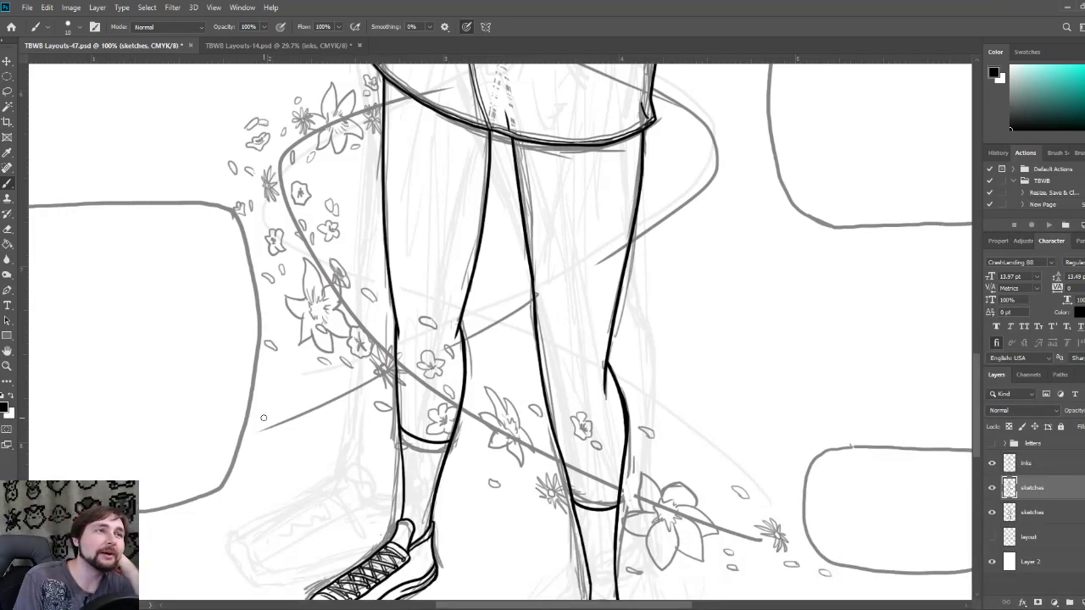
# Step: Sketch a petal, a bud and two small flowers along the lower vine beside the left shin
pyautogui.moveTo(263, 419); pyautogui.dragTo(286, 447)
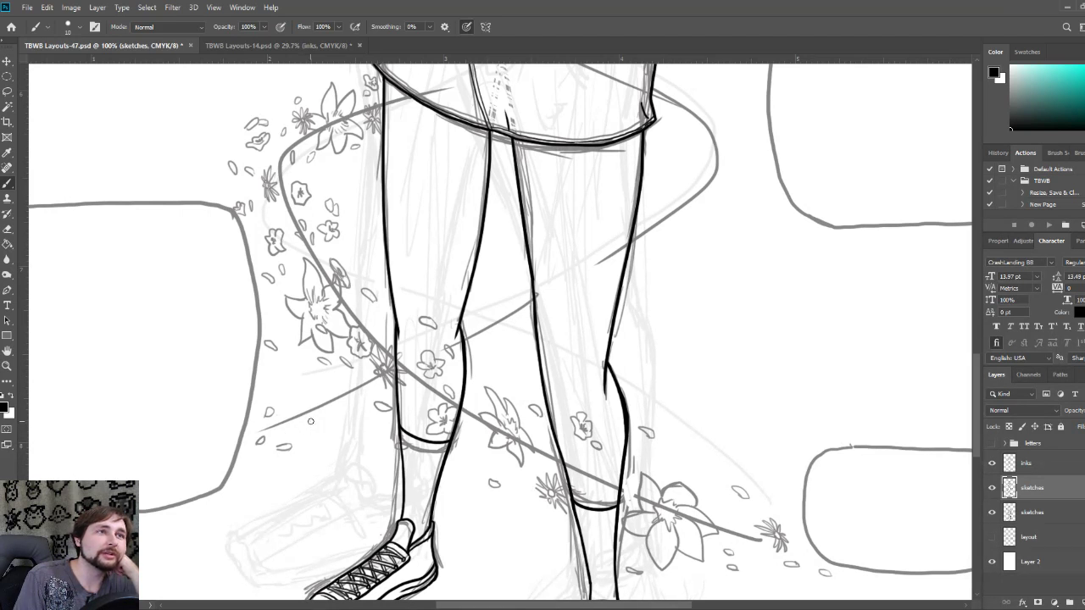
pyautogui.moveTo(309, 423)
pyautogui.mouseDown()
pyautogui.moveTo(314, 412)
pyautogui.moveTo(310, 437)
pyautogui.moveTo(320, 421)
pyautogui.mouseUp()
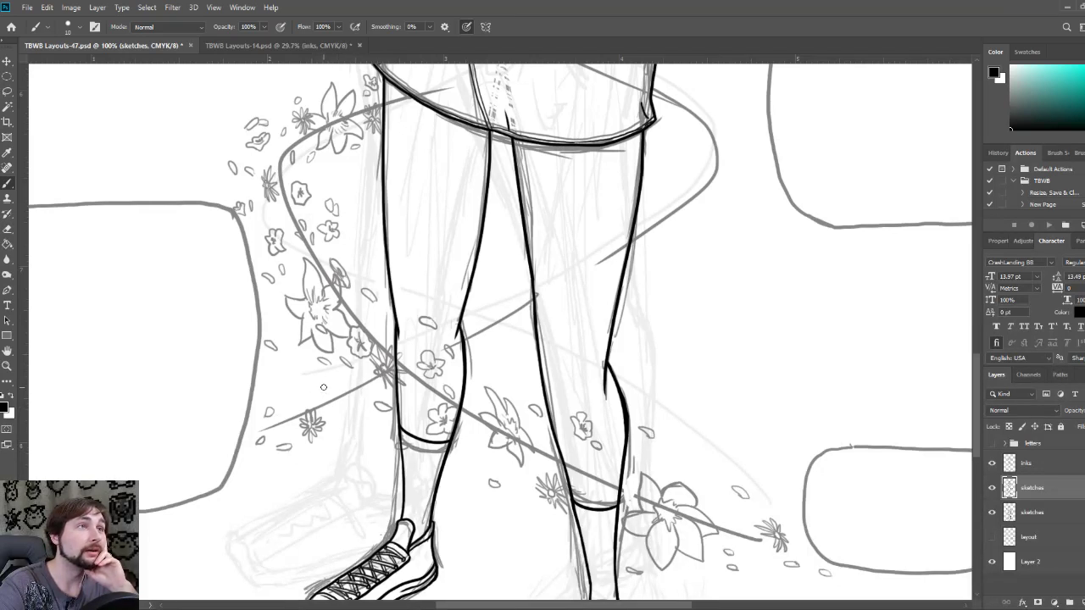
pyautogui.moveTo(323, 389)
pyautogui.mouseDown()
pyautogui.moveTo(339, 396)
pyautogui.moveTo(327, 378)
pyautogui.moveTo(321, 389)
pyautogui.mouseUp()
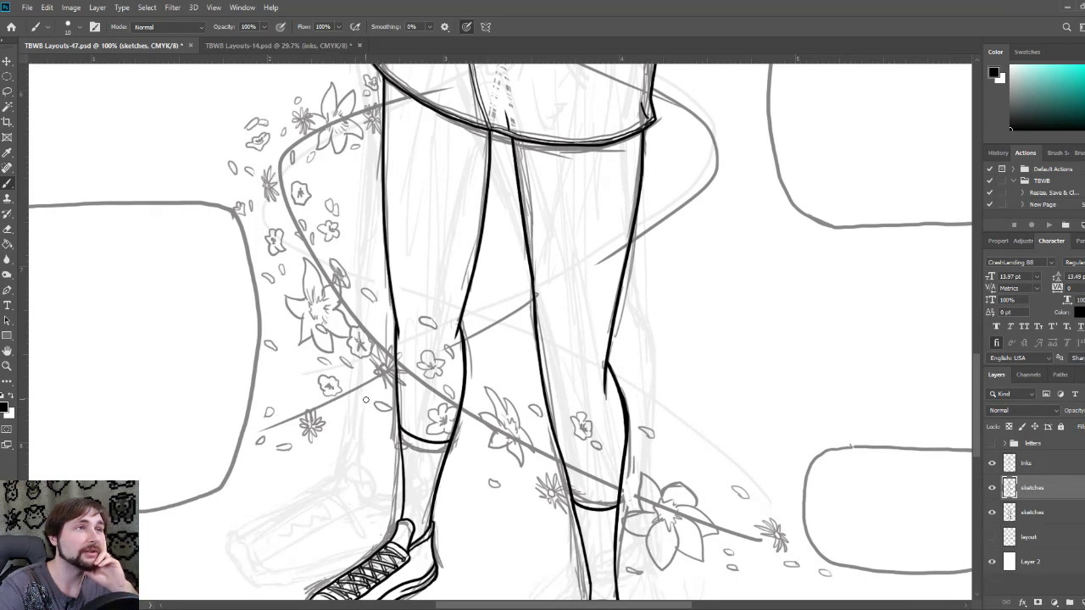
pyautogui.moveTo(367, 402)
pyautogui.mouseDown()
pyautogui.moveTo(358, 414)
pyautogui.moveTo(378, 419)
pyautogui.moveTo(370, 398)
pyautogui.moveTo(377, 403)
pyautogui.mouseUp()
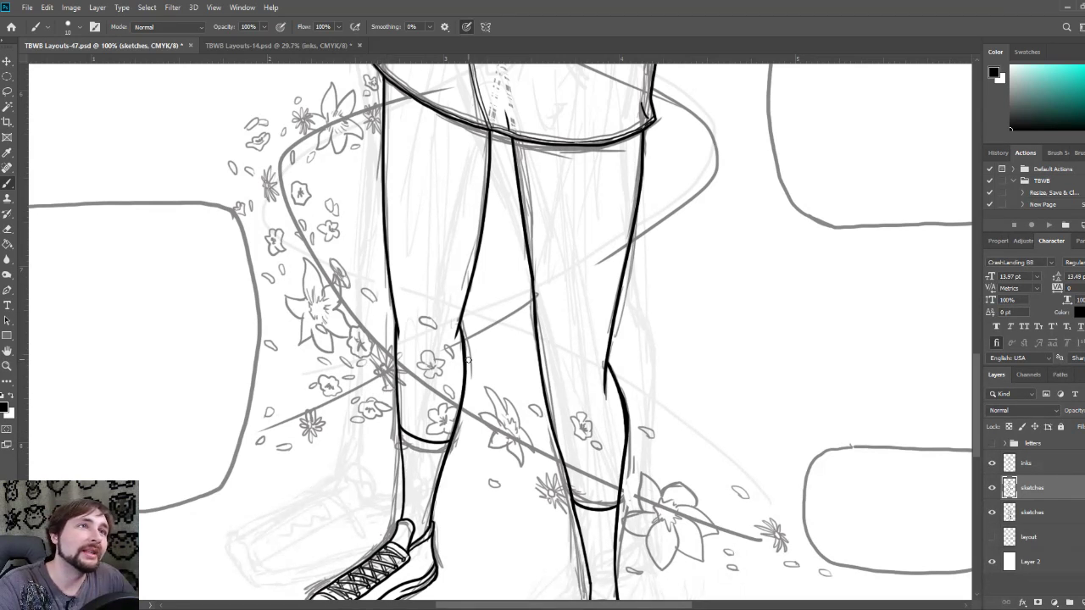
# Step: Sketch a small flower and leaf strokes where the vine crosses between the knees
pyautogui.moveTo(465, 364)
pyautogui.mouseDown()
pyautogui.moveTo(466, 346)
pyautogui.moveTo(481, 342)
pyautogui.moveTo(465, 317)
pyautogui.moveTo(505, 305)
pyautogui.moveTo(495, 289)
pyautogui.moveTo(500, 312)
pyautogui.mouseUp()
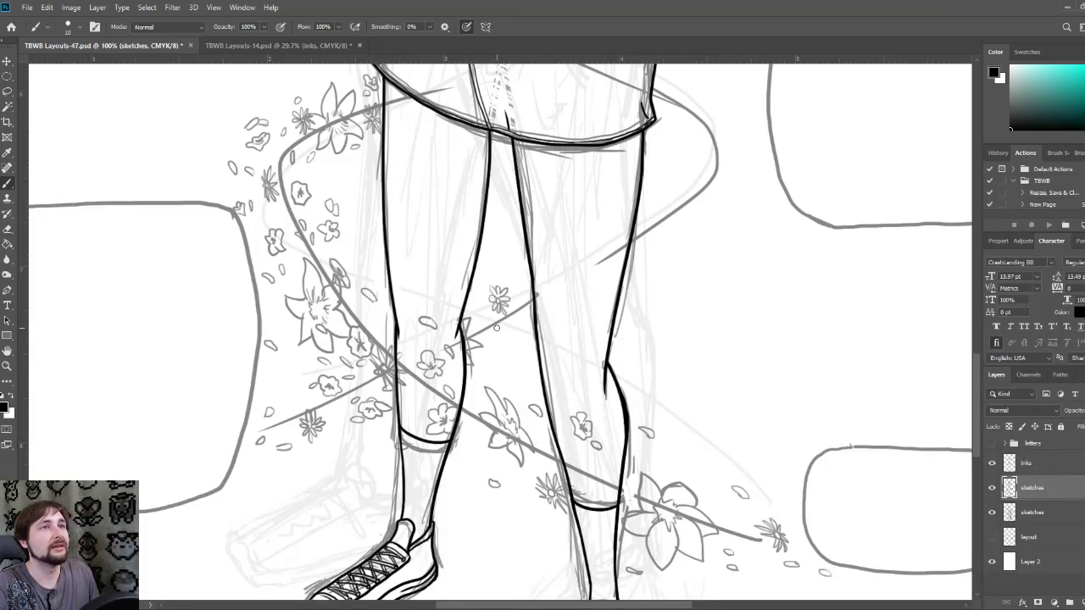
pyautogui.moveTo(488, 319); pyautogui.dragTo(513, 332)
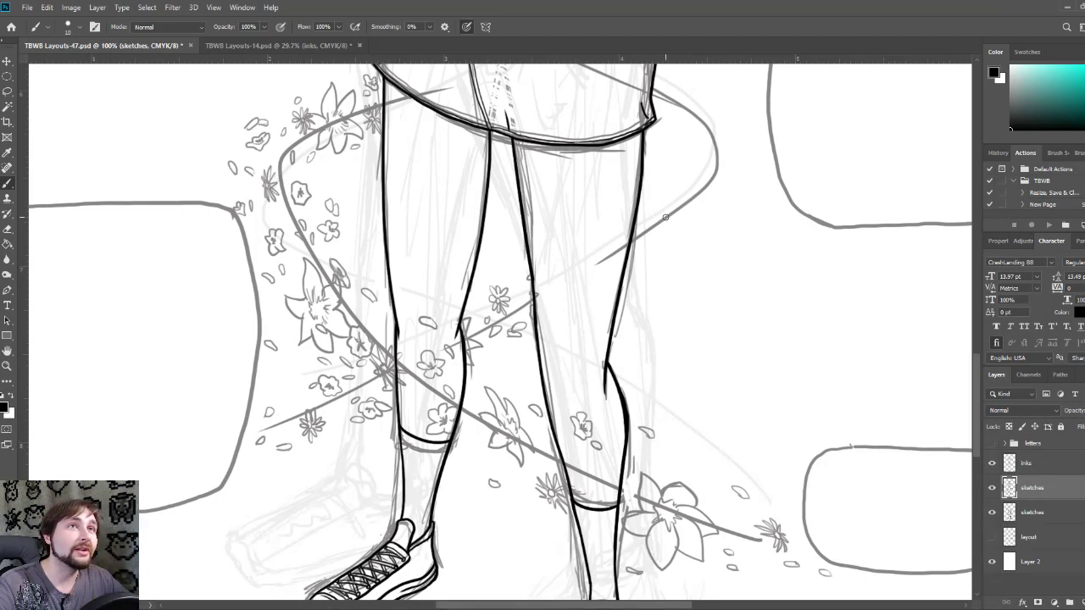
# Step: Draw a lily, a leaf, a bud and scattered petals on the right-thigh vine, then pan up to the shorts
pyautogui.moveTo(665, 210)
pyautogui.mouseDown()
pyautogui.moveTo(668, 191)
pyautogui.moveTo(678, 193)
pyautogui.moveTo(672, 219)
pyautogui.moveTo(682, 203)
pyautogui.moveTo(658, 193)
pyautogui.moveTo(659, 161)
pyautogui.moveTo(702, 222)
pyautogui.mouseUp()
pyautogui.moveTo(702, 222)
pyautogui.mouseDown()
pyautogui.moveTo(646, 203)
pyautogui.moveTo(676, 230)
pyautogui.moveTo(681, 218)
pyautogui.mouseUp()
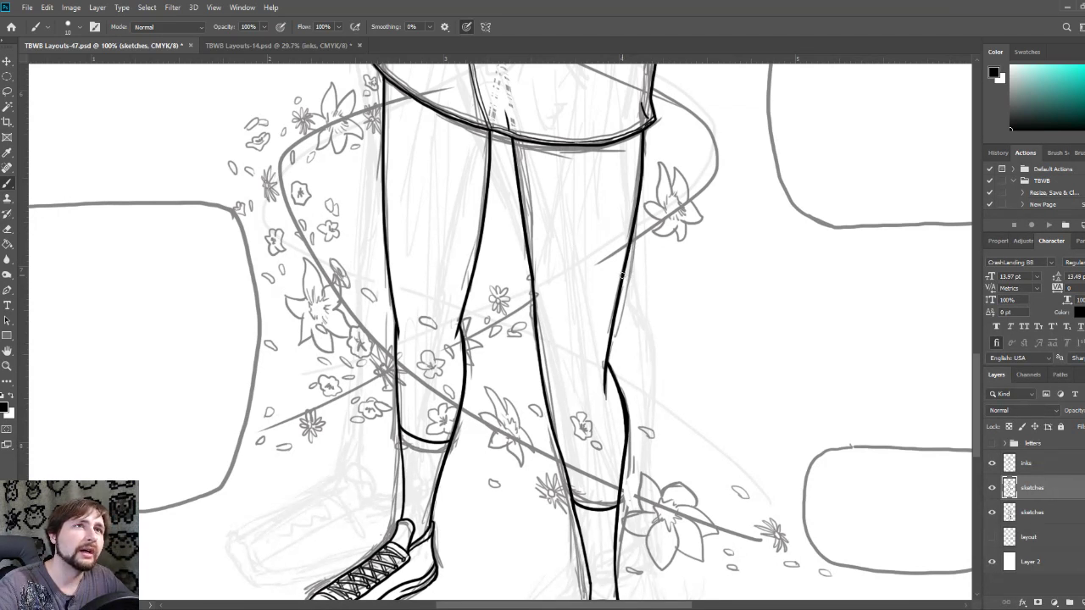
pyautogui.moveTo(626, 286)
pyautogui.mouseDown()
pyautogui.moveTo(636, 278)
pyautogui.moveTo(631, 254)
pyautogui.mouseUp()
pyautogui.moveTo(706, 168)
pyautogui.mouseDown()
pyautogui.moveTo(709, 146)
pyautogui.moveTo(711, 175)
pyautogui.moveTo(707, 158)
pyautogui.moveTo(697, 168)
pyautogui.mouseUp()
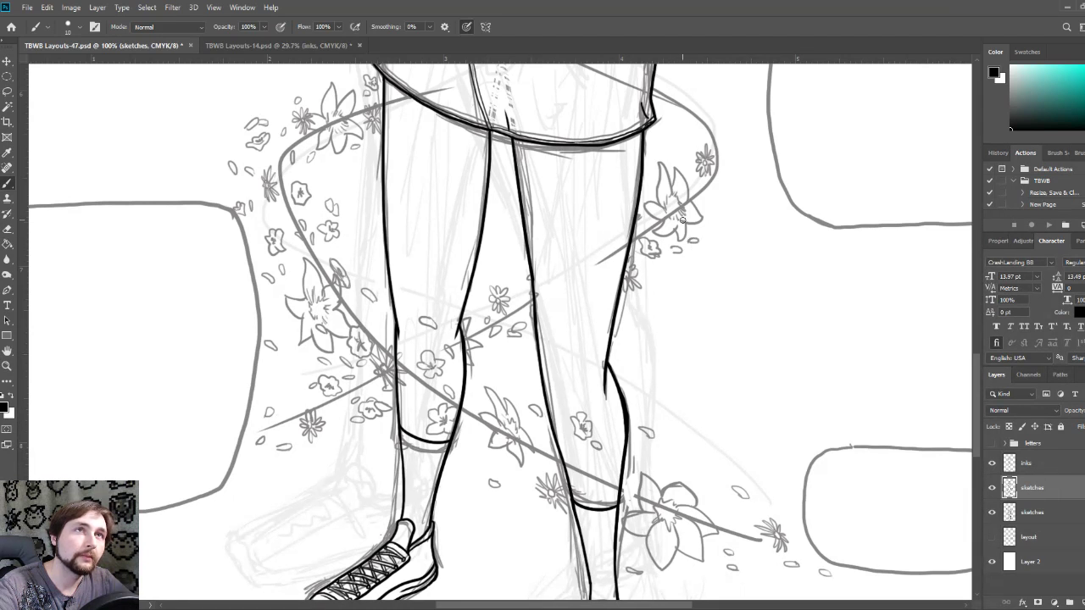
pyautogui.moveTo(721, 192)
pyautogui.mouseDown()
pyautogui.moveTo(735, 166)
pyautogui.moveTo(741, 174)
pyautogui.mouseUp()
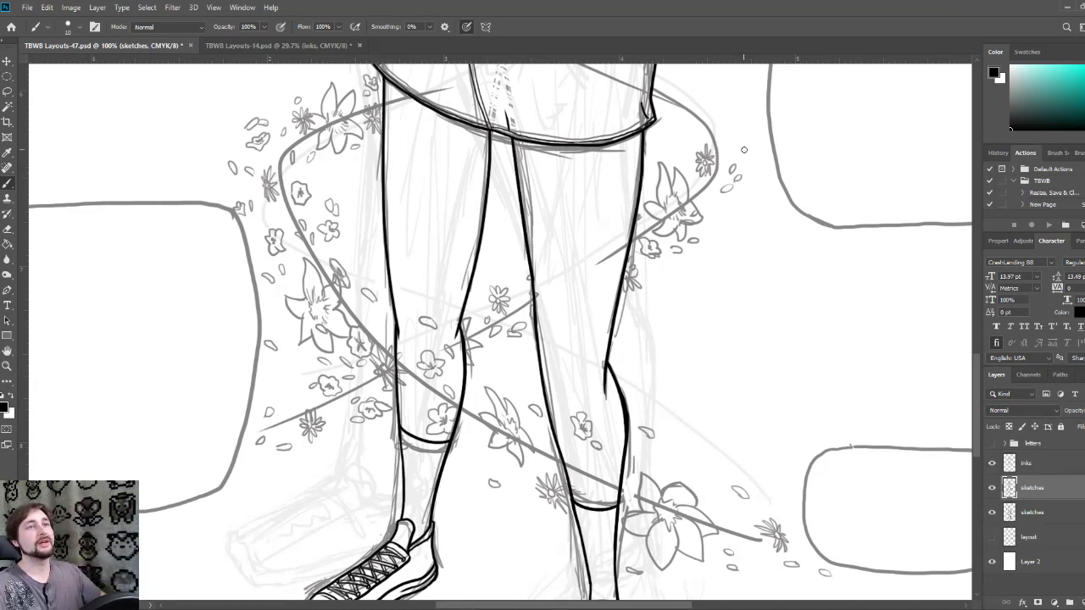
pyautogui.moveTo(736, 135)
pyautogui.mouseDown()
pyautogui.moveTo(695, 221)
pyautogui.moveTo(642, 213)
pyautogui.moveTo(651, 203)
pyautogui.moveTo(643, 219)
pyautogui.moveTo(680, 209)
pyautogui.mouseUp()
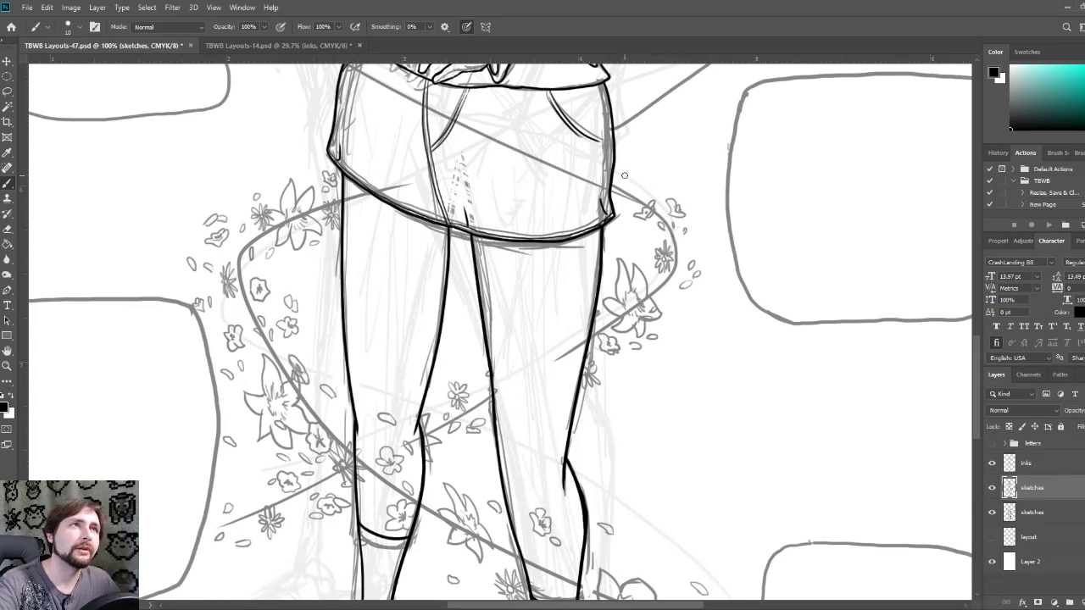
# Step: Add a petal beside the shorts' right hem and recentre the view up to the hands
pyautogui.moveTo(612, 172)
pyautogui.mouseDown()
pyautogui.moveTo(619, 181)
pyautogui.moveTo(626, 165)
pyautogui.moveTo(636, 186)
pyautogui.moveTo(619, 212)
pyautogui.moveTo(614, 169)
pyautogui.moveTo(622, 185)
pyautogui.mouseUp()
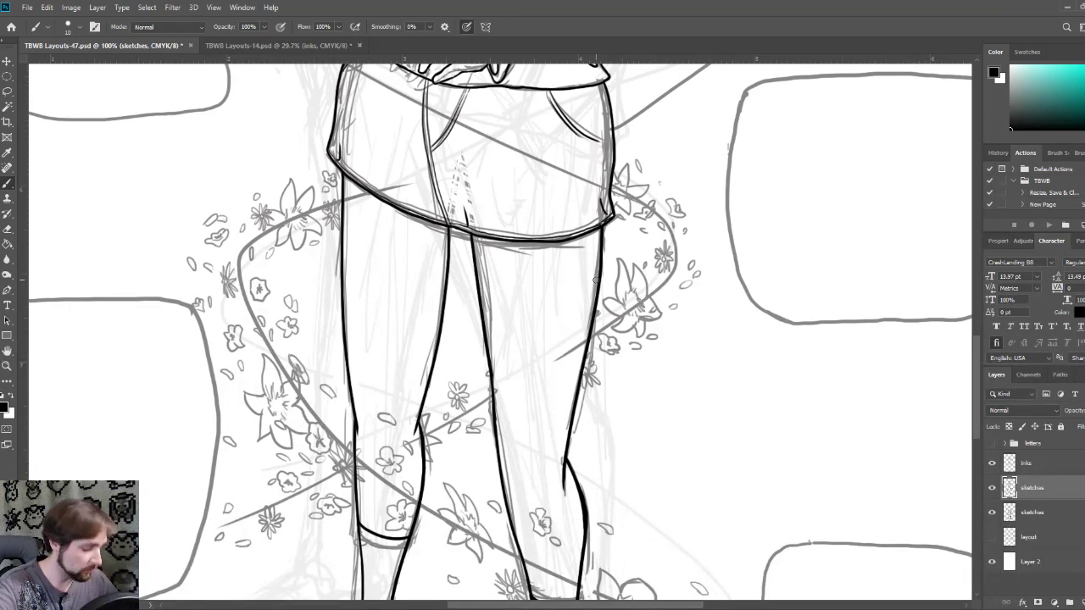
pyautogui.scroll(-4, 579, 326)
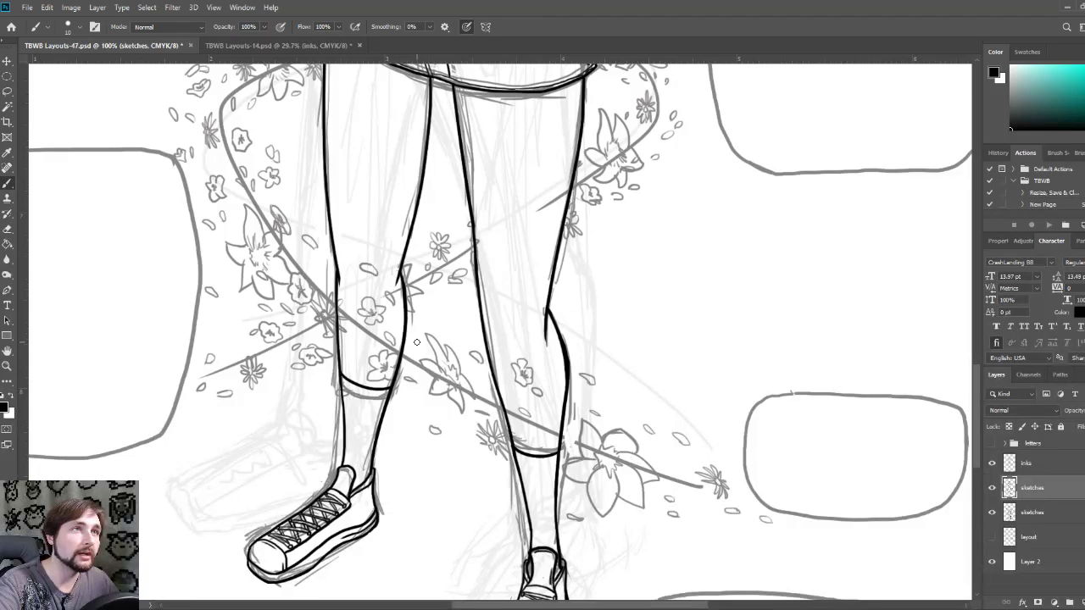
pyautogui.moveTo(563, 226); pyautogui.dragTo(572, 280)
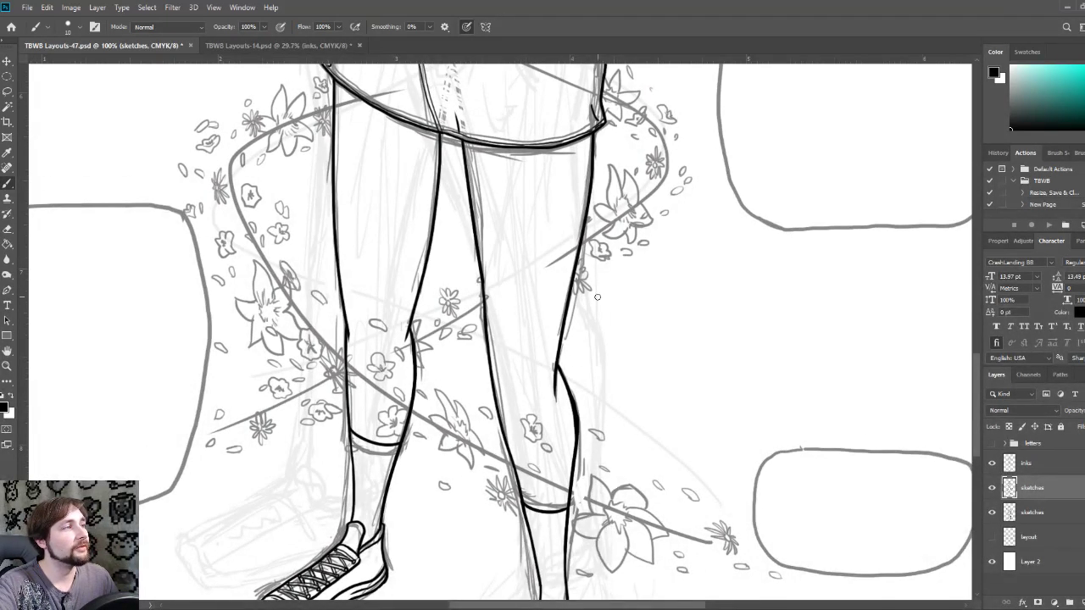
pyautogui.scroll(5, 595, 248)
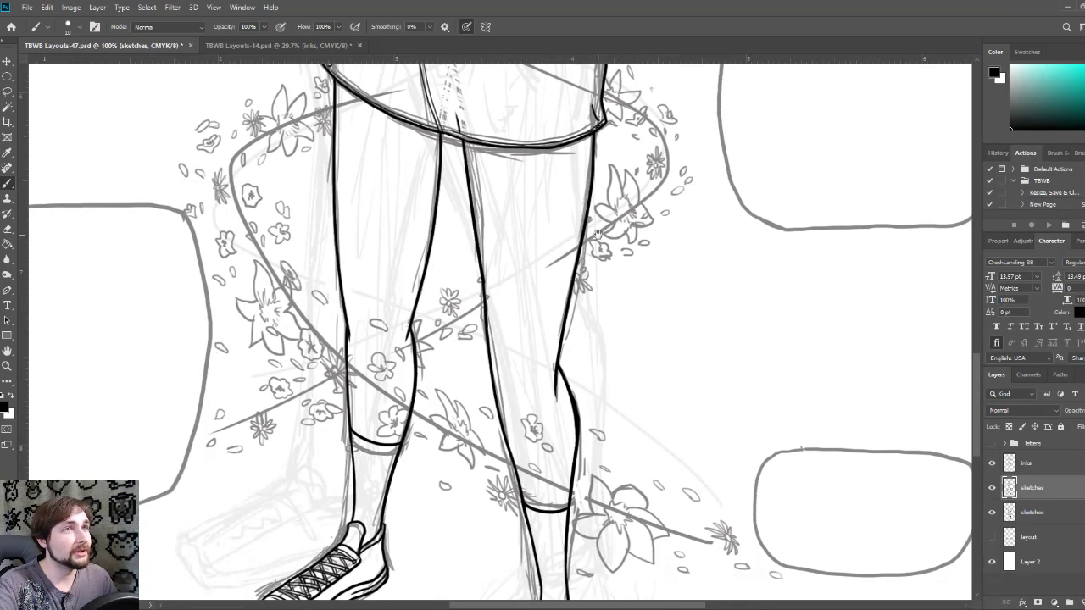
pyautogui.moveTo(589, 248); pyautogui.dragTo(592, 329)
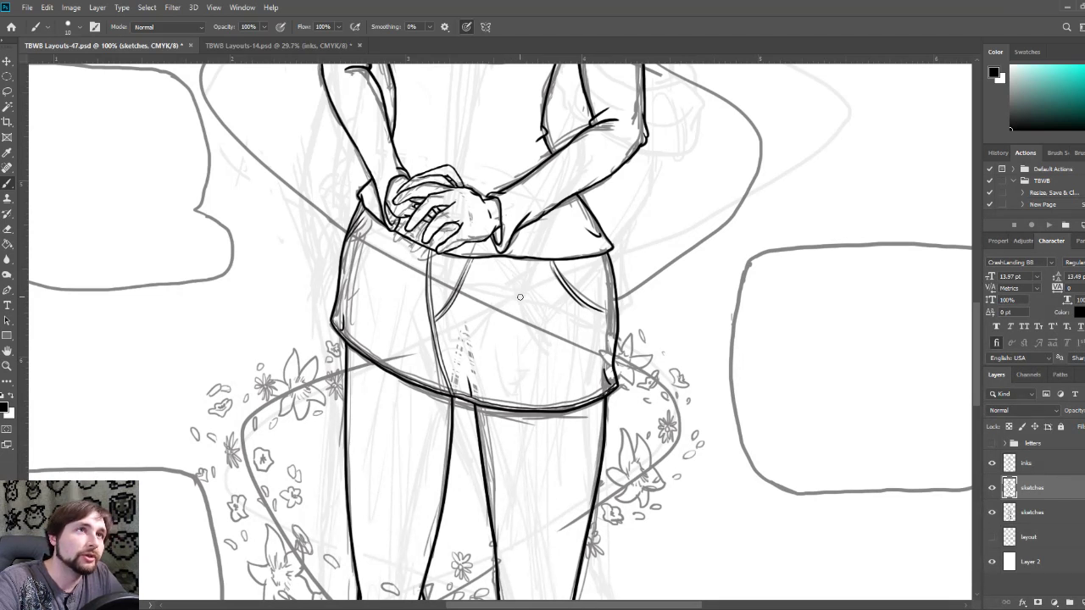
# Step: Draw a stemmed lily, a star-shaped flower, pocket marks and a petal on the shorts, then zoom out
pyautogui.moveTo(520, 296)
pyautogui.mouseDown()
pyautogui.moveTo(553, 289)
pyautogui.moveTo(539, 312)
pyautogui.moveTo(560, 330)
pyautogui.moveTo(526, 320)
pyautogui.moveTo(535, 329)
pyautogui.moveTo(524, 340)
pyautogui.moveTo(519, 316)
pyautogui.moveTo(506, 321)
pyautogui.moveTo(517, 308)
pyautogui.moveTo(499, 296)
pyautogui.moveTo(534, 310)
pyautogui.mouseUp()
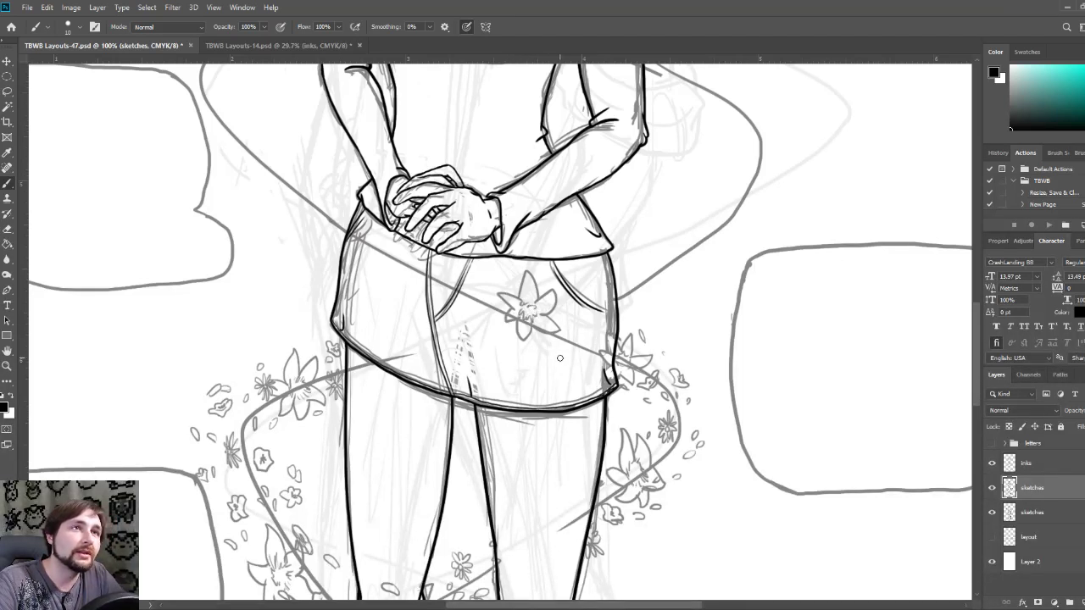
pyautogui.moveTo(559, 357)
pyautogui.mouseDown()
pyautogui.moveTo(563, 347)
pyautogui.moveTo(571, 364)
pyautogui.moveTo(558, 368)
pyautogui.moveTo(553, 351)
pyautogui.moveTo(589, 304)
pyautogui.moveTo(599, 328)
pyautogui.mouseUp()
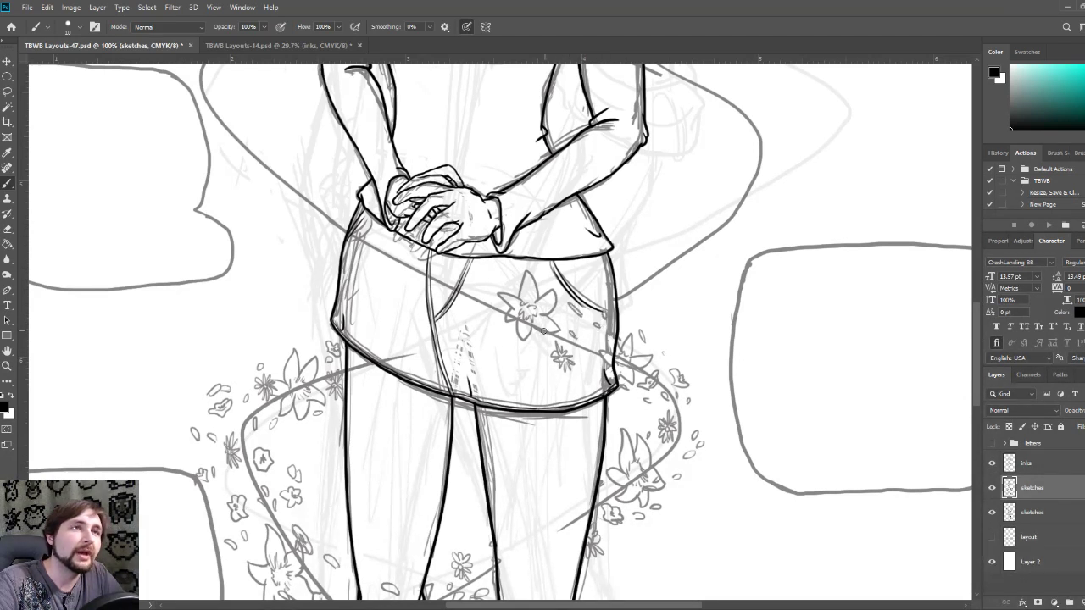
pyautogui.moveTo(539, 349); pyautogui.dragTo(531, 354)
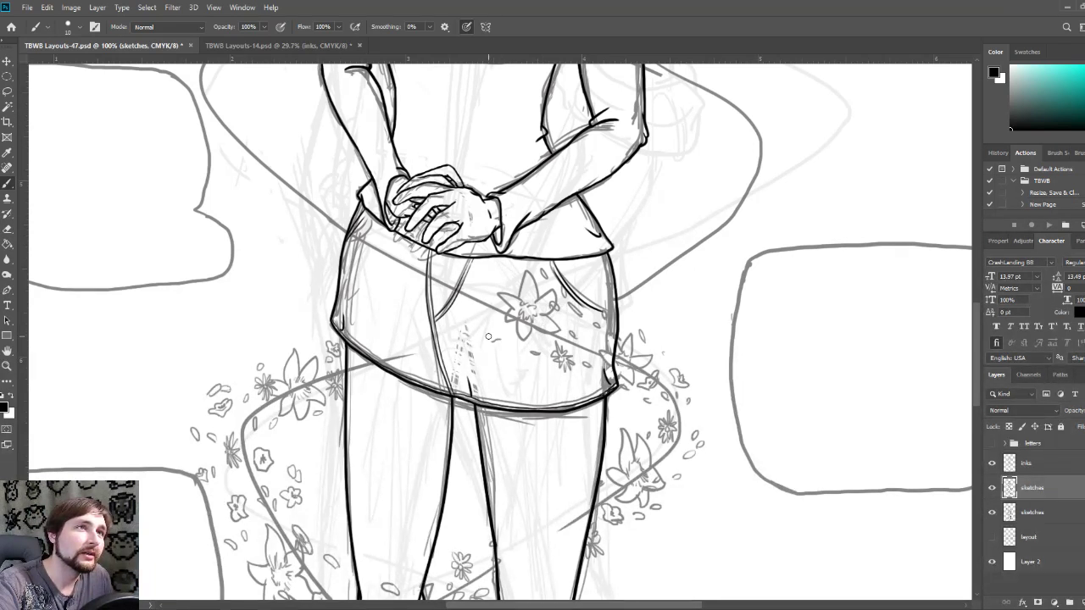
pyautogui.moveTo(490, 339)
pyautogui.mouseDown()
pyautogui.moveTo(502, 322)
pyautogui.moveTo(502, 341)
pyautogui.moveTo(498, 332)
pyautogui.mouseUp()
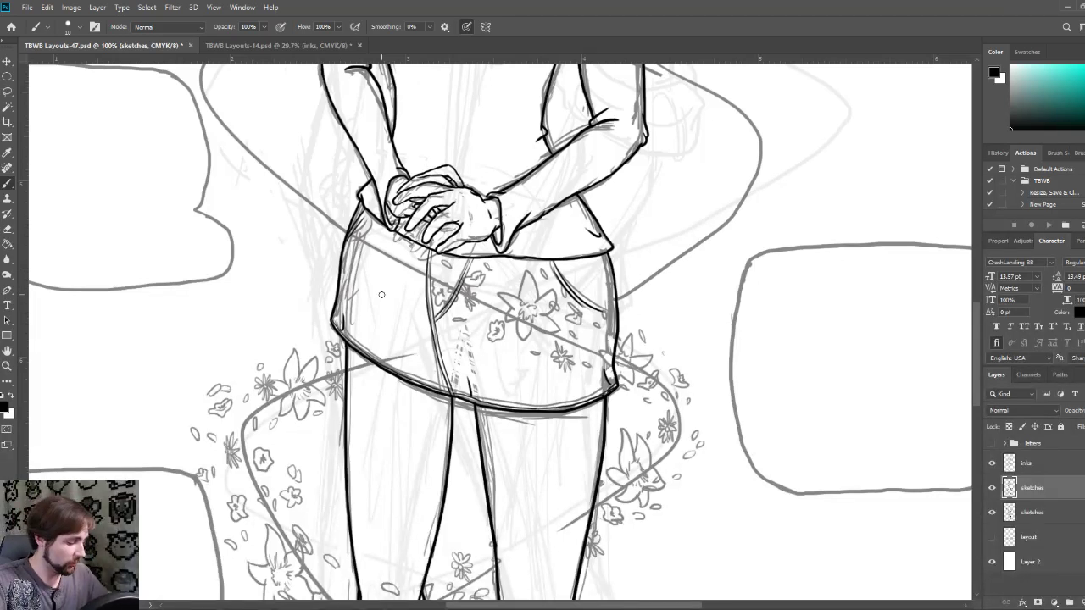
pyautogui.hotkey('ctrl', '-')
pyautogui.scroll(-2, 585, 212)
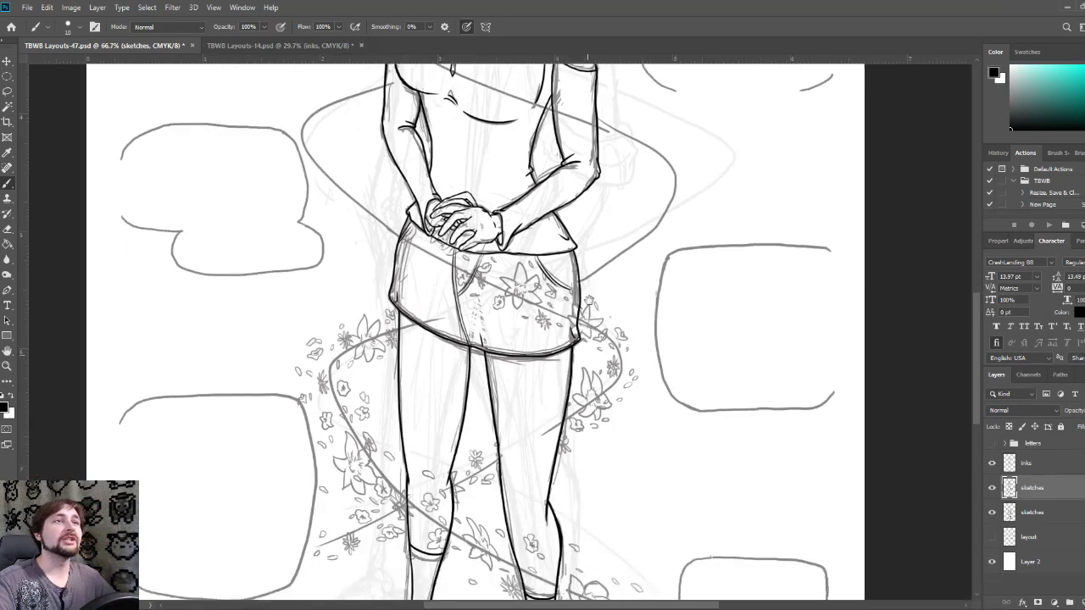
pyautogui.moveTo(583, 239); pyautogui.dragTo(617, 216)
pyautogui.hotkey('ctrl', '-')
pyautogui.scroll(2, 605, 220)
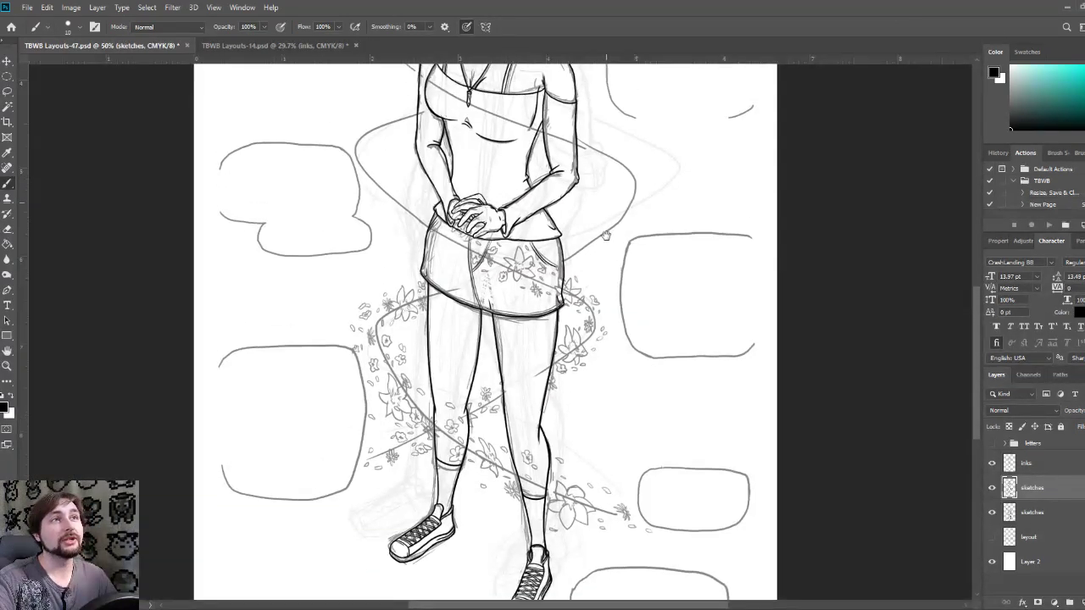
pyautogui.scroll(1, 604, 224)
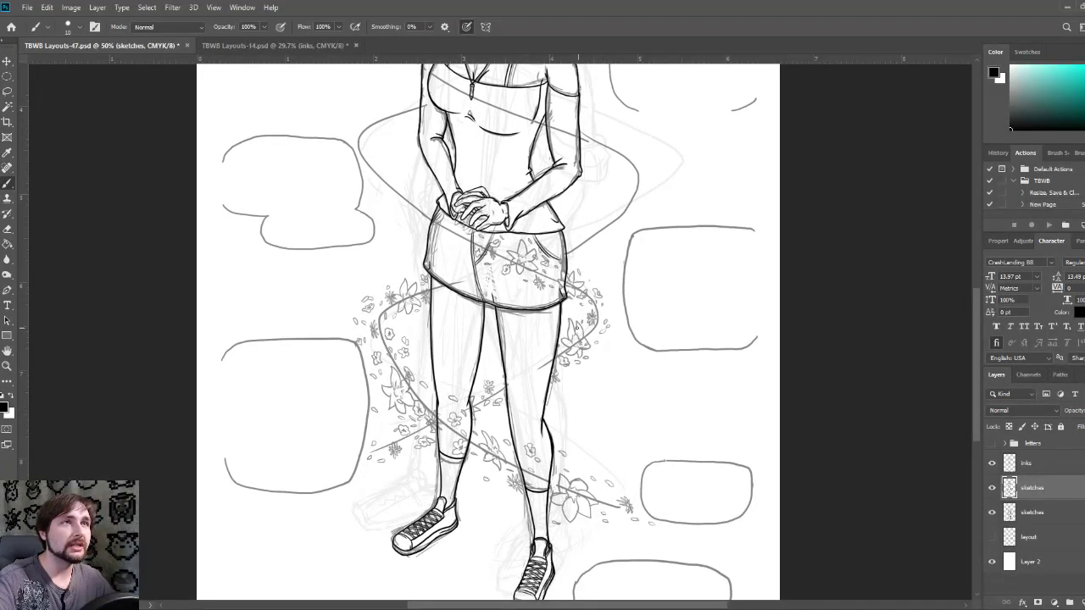
pyautogui.hotkey('ctrl', '+')
pyautogui.scroll(2, 573, 307)
pyautogui.moveTo(532, 243); pyautogui.dragTo(542, 282)
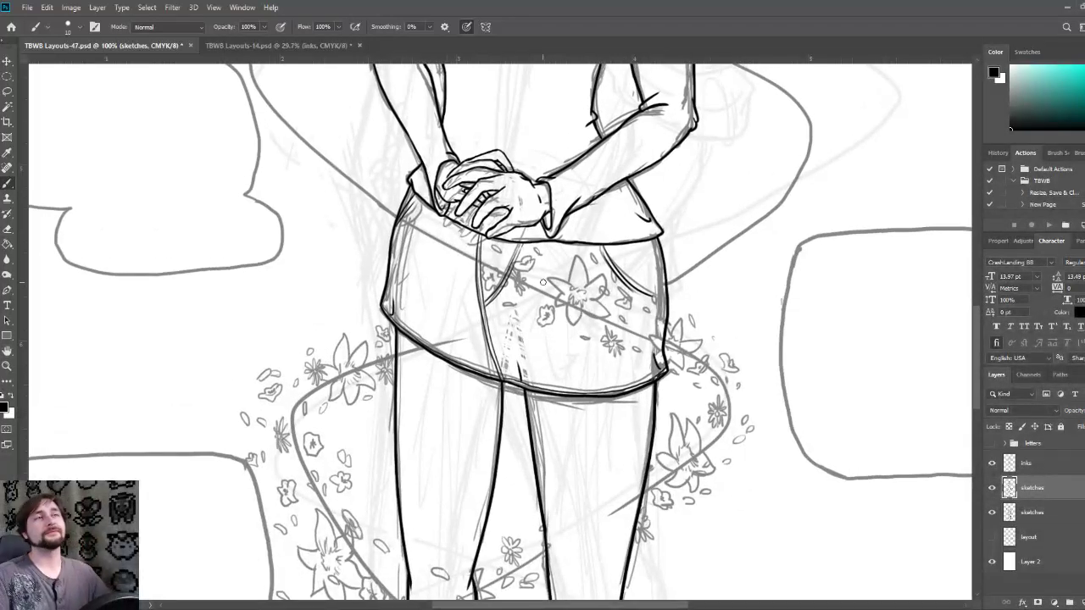
pyautogui.click(294, 45)
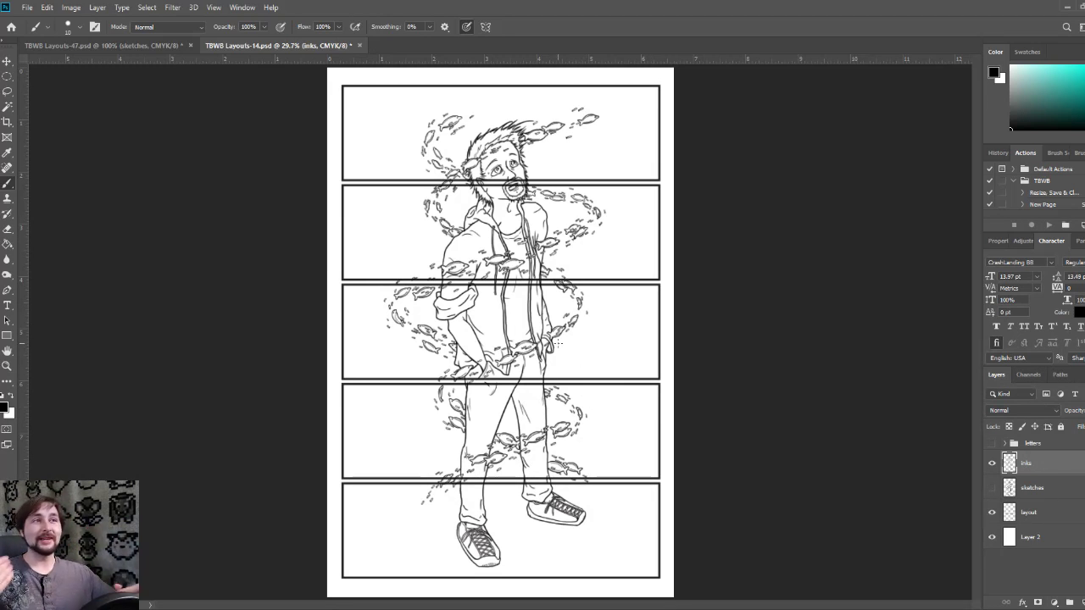
pyautogui.click(135, 47)
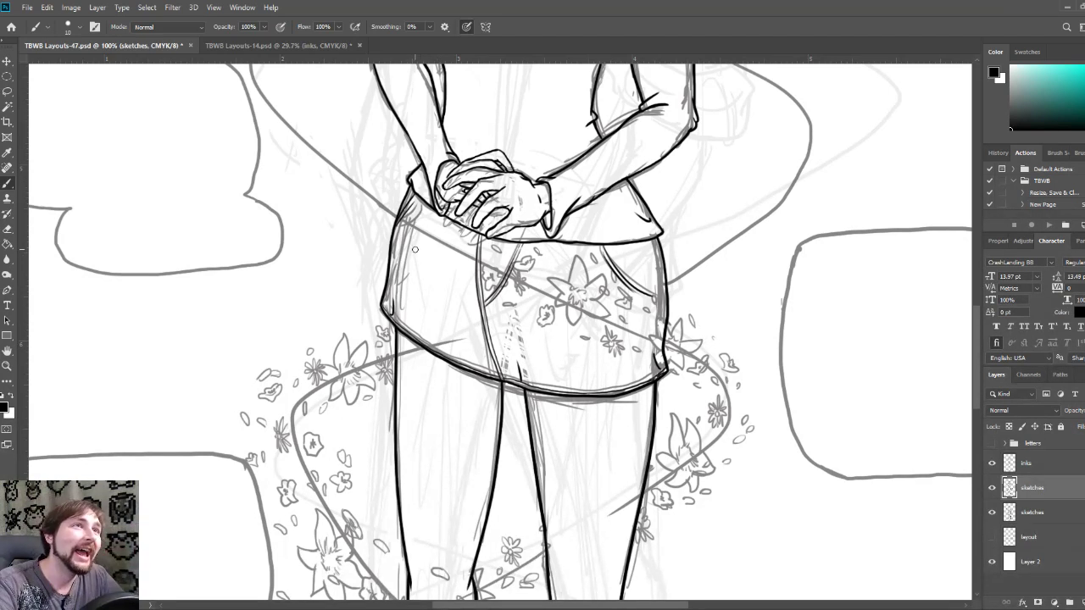
# Step: Draw a flower doodle and small petals at the skirt's top-left and on the blank canvas beside it
pyautogui.moveTo(414, 245)
pyautogui.mouseDown()
pyautogui.moveTo(415, 234)
pyautogui.moveTo(414, 251)
pyautogui.moveTo(426, 254)
pyautogui.moveTo(407, 209)
pyautogui.moveTo(430, 234)
pyautogui.moveTo(431, 217)
pyautogui.moveTo(453, 258)
pyautogui.moveTo(405, 268)
pyautogui.moveTo(409, 246)
pyautogui.moveTo(393, 238)
pyautogui.moveTo(411, 239)
pyautogui.mouseUp()
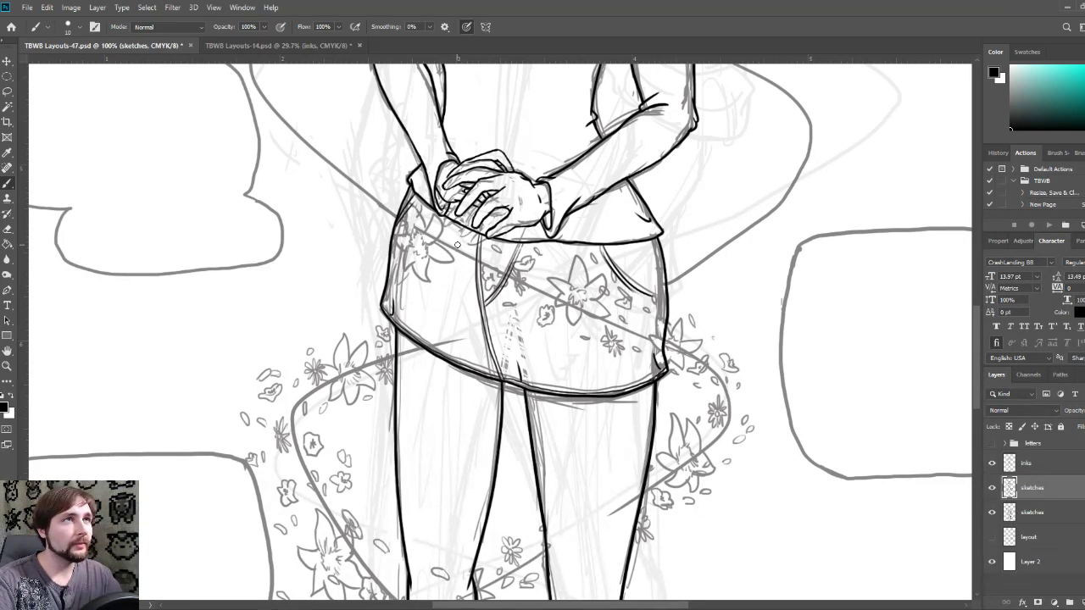
pyautogui.moveTo(450, 246)
pyautogui.mouseDown()
pyautogui.moveTo(458, 229)
pyautogui.moveTo(459, 245)
pyautogui.mouseUp()
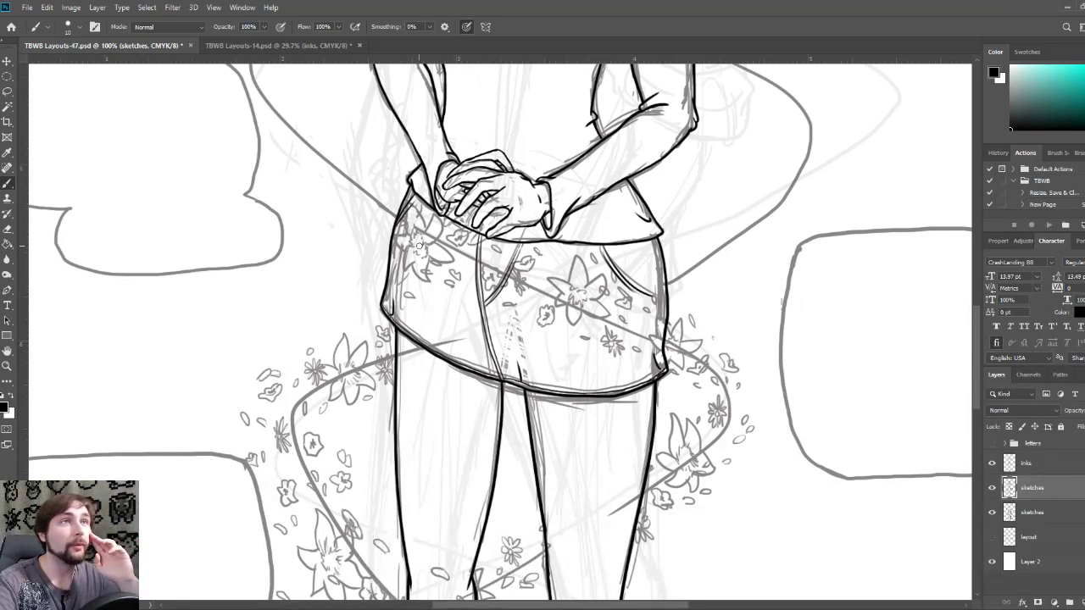
pyautogui.moveTo(381, 240)
pyautogui.mouseDown()
pyautogui.moveTo(369, 237)
pyautogui.moveTo(397, 174)
pyautogui.moveTo(394, 187)
pyautogui.mouseUp()
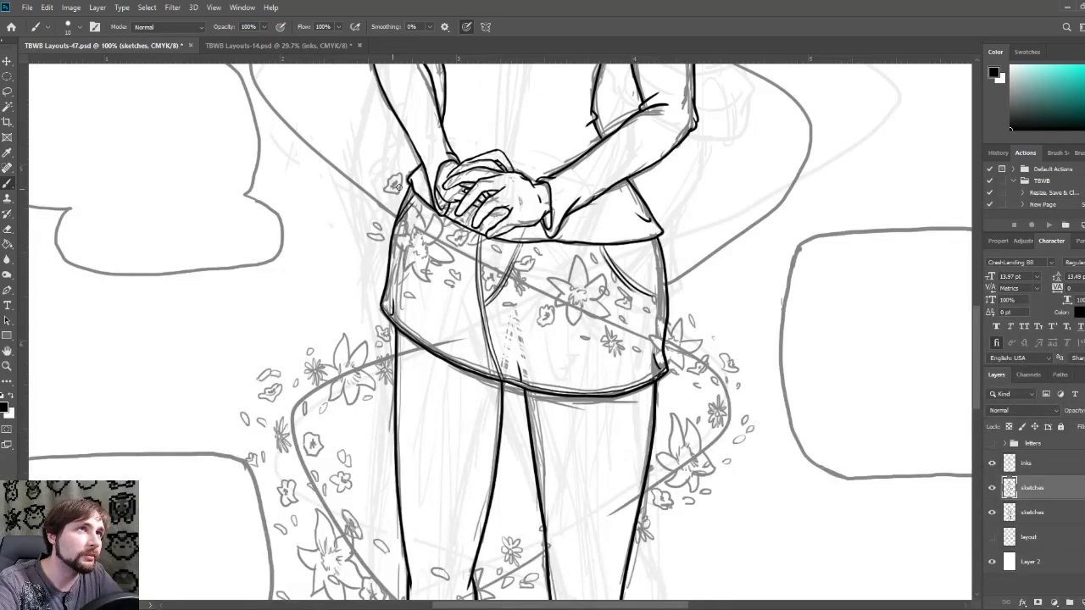
pyautogui.moveTo(365, 214)
pyautogui.mouseDown()
pyautogui.moveTo(351, 207)
pyautogui.moveTo(363, 205)
pyautogui.mouseUp()
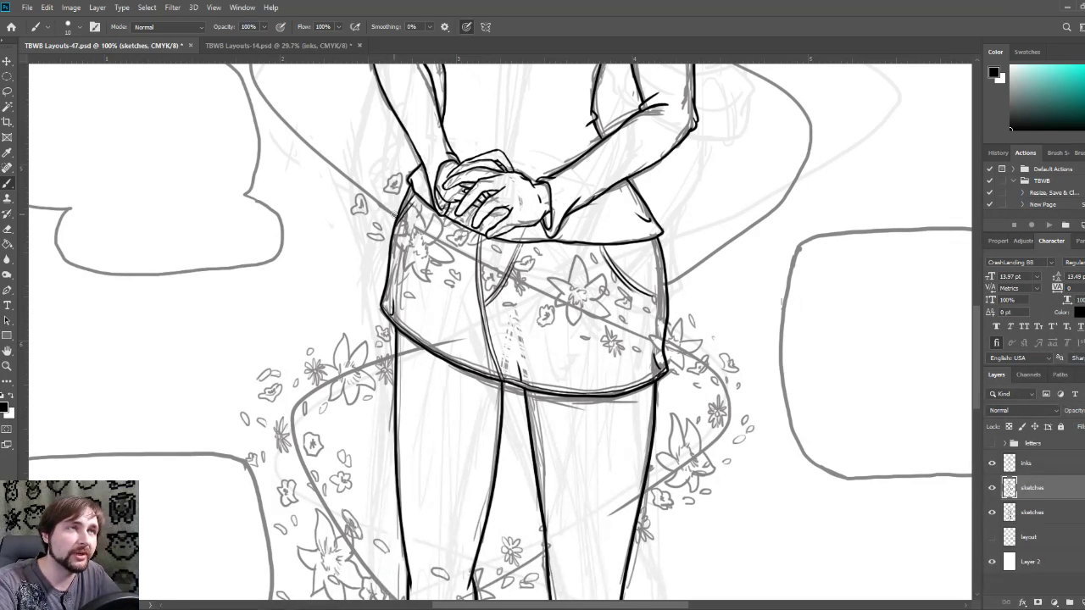
pyautogui.moveTo(366, 180)
pyautogui.mouseDown()
pyautogui.moveTo(364, 161)
pyautogui.moveTo(371, 188)
pyautogui.moveTo(371, 161)
pyautogui.moveTo(484, 302)
pyautogui.mouseUp()
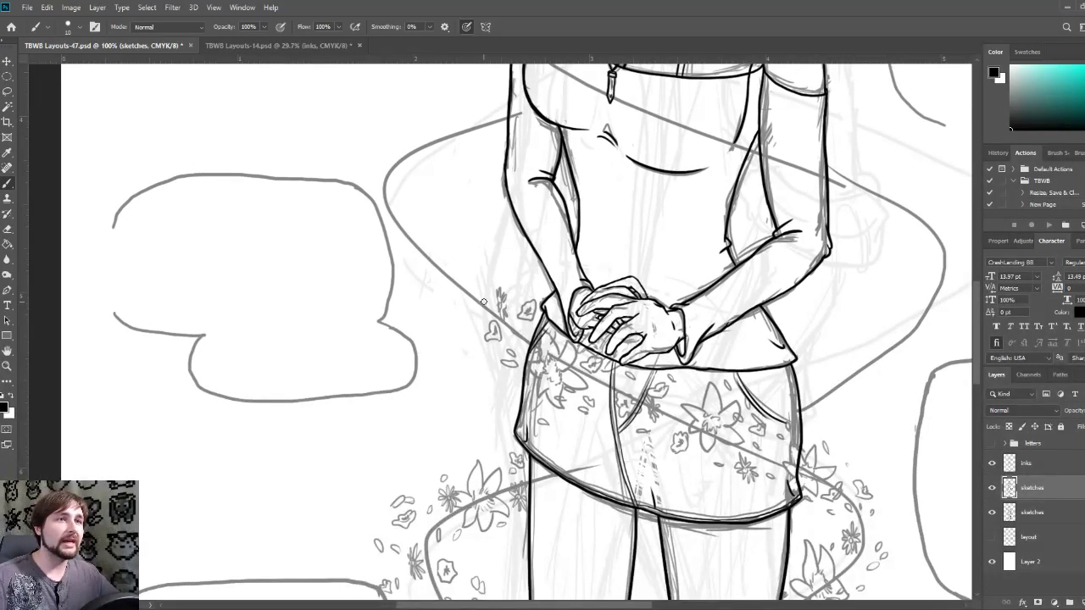
pyautogui.moveTo(561, 336); pyautogui.dragTo(518, 260)
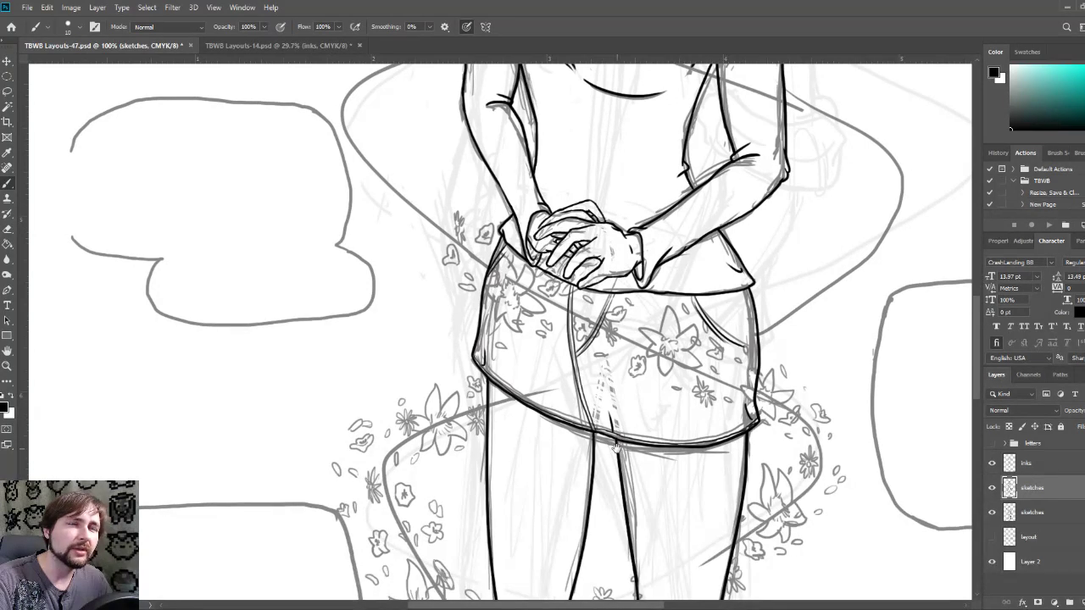
pyautogui.moveTo(615, 444)
pyautogui.mouseDown()
pyautogui.moveTo(583, 411)
pyautogui.moveTo(645, 551)
pyautogui.moveTo(686, 604)
pyautogui.mouseUp()
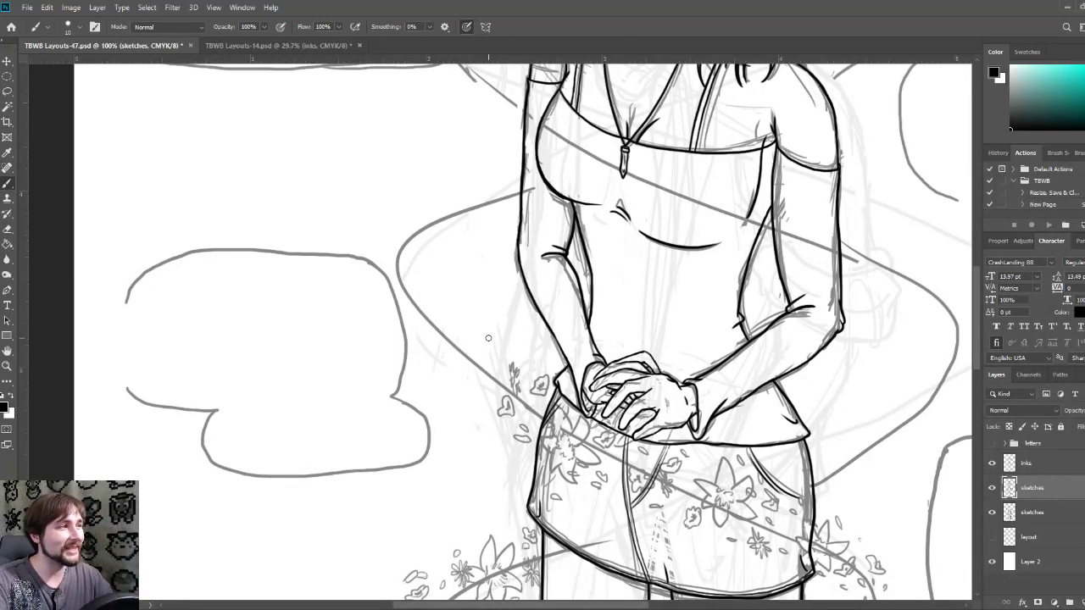
pyautogui.click(278, 45)
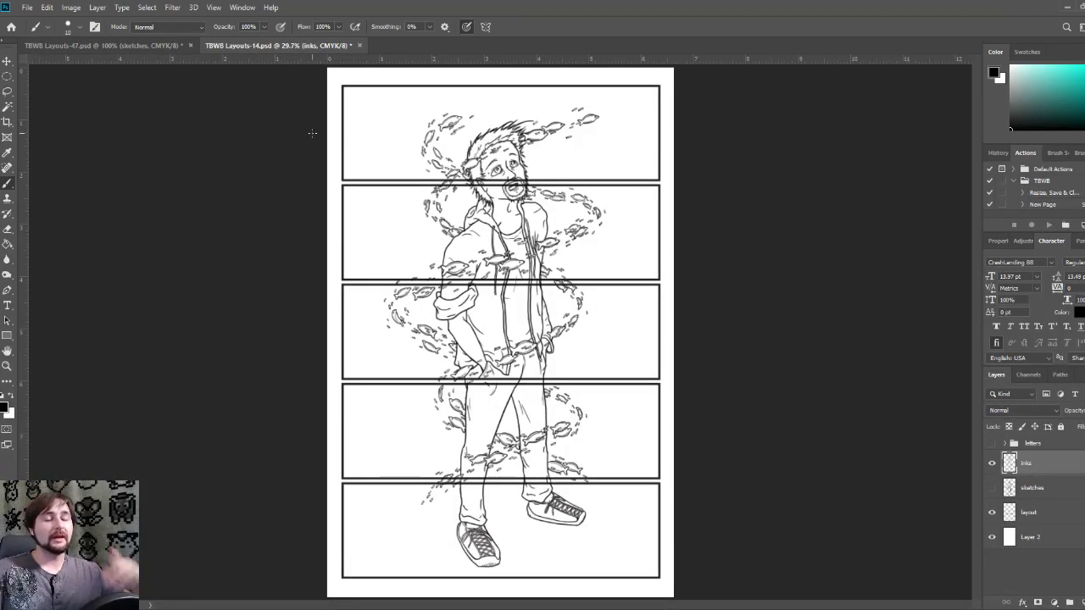
pyautogui.click(143, 45)
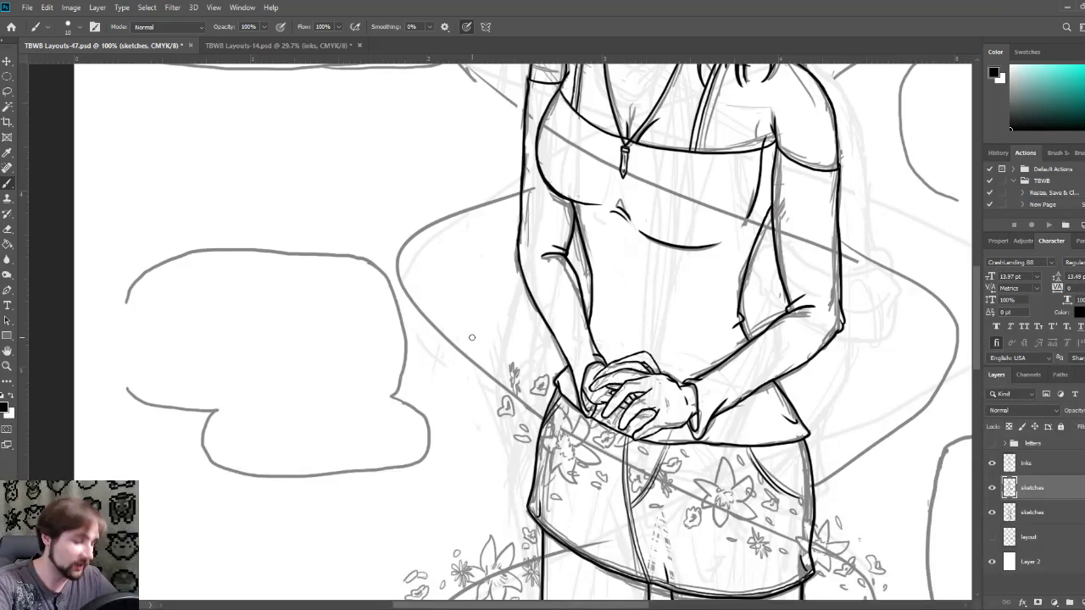
pyautogui.moveTo(517, 367); pyautogui.dragTo(462, 235)
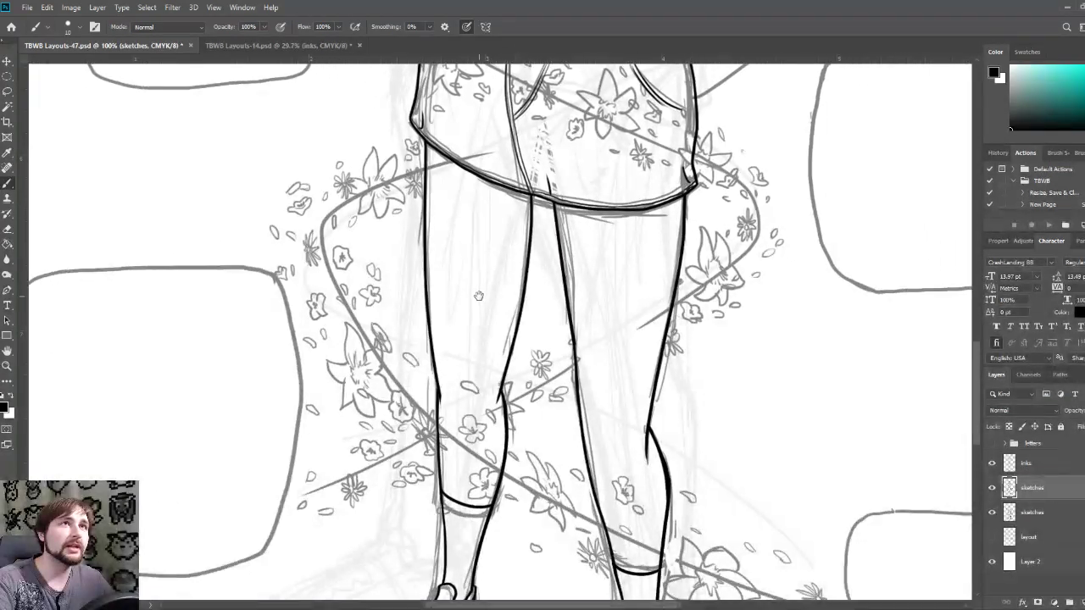
pyautogui.scroll(-2, 516, 363)
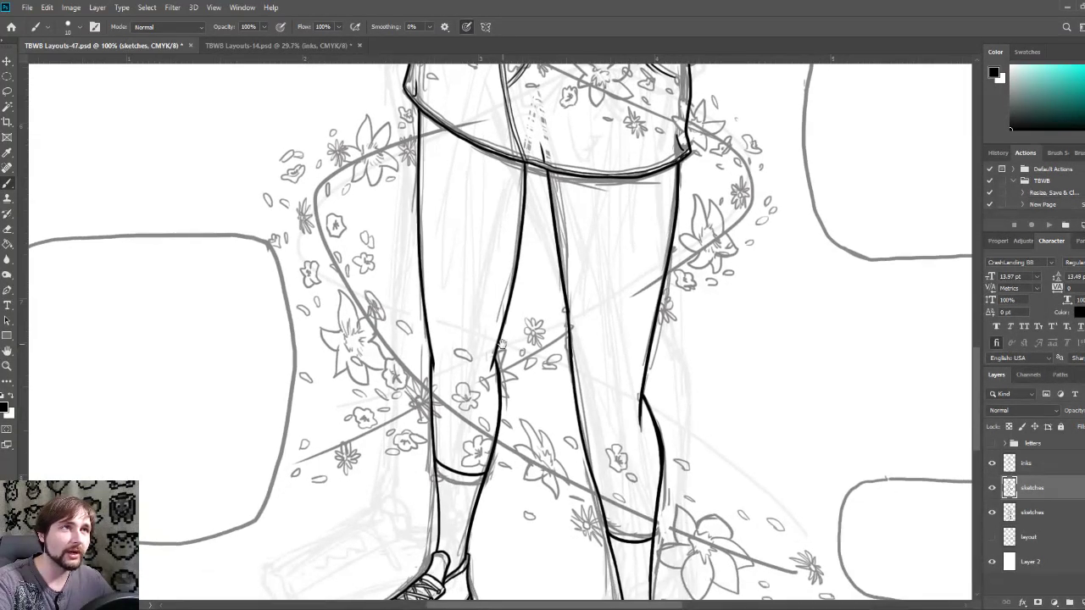
pyautogui.moveTo(555, 401); pyautogui.dragTo(513, 358)
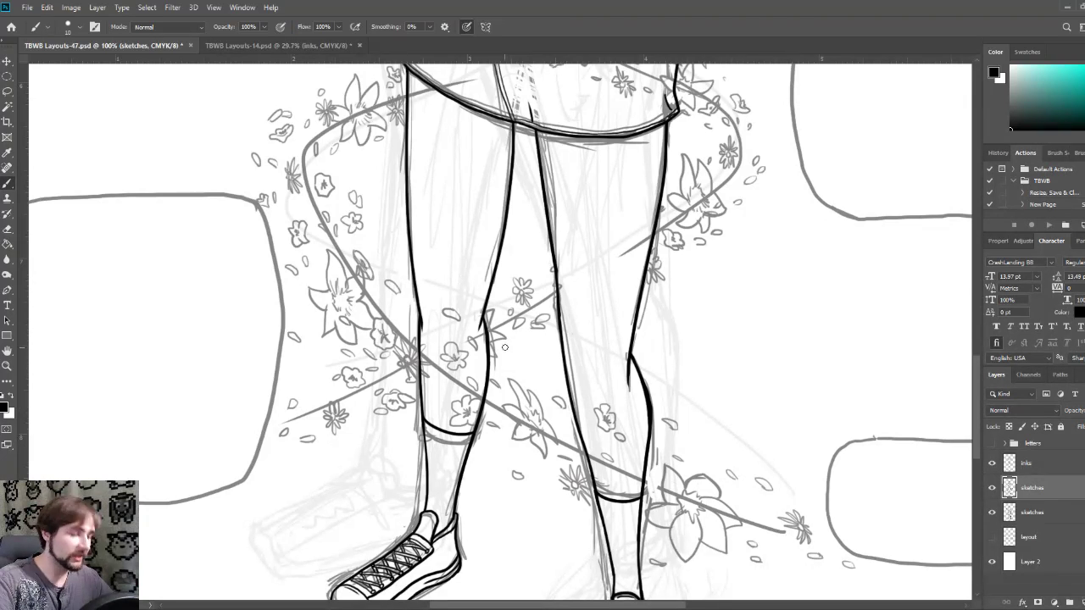
pyautogui.scroll(8, 577, 293)
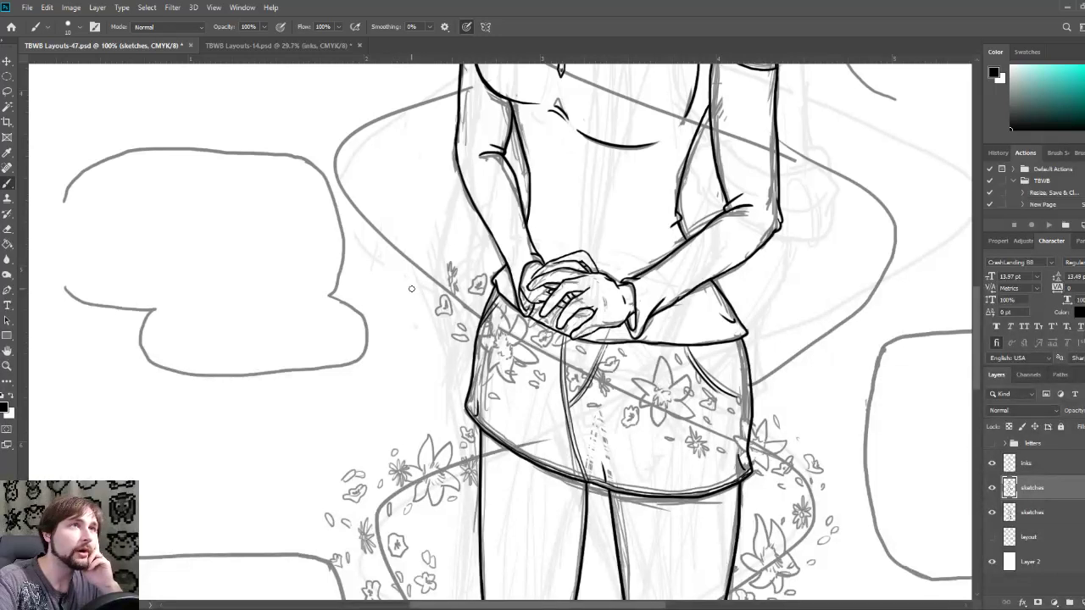
# Step: Sketch a stem, a small flower and a curved vine stroke left of the hands and skirt top
pyautogui.moveTo(410, 285)
pyautogui.mouseDown()
pyautogui.moveTo(410, 264)
pyautogui.moveTo(412, 304)
pyautogui.moveTo(401, 271)
pyautogui.moveTo(415, 237)
pyautogui.moveTo(434, 233)
pyautogui.moveTo(435, 256)
pyautogui.moveTo(425, 247)
pyautogui.mouseUp()
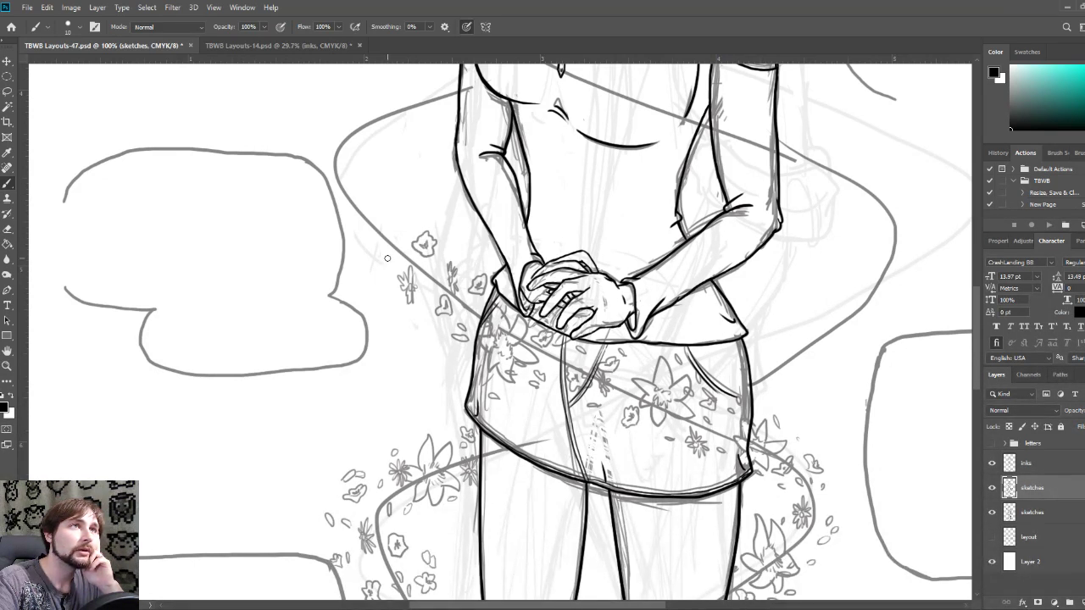
pyautogui.moveTo(390, 264)
pyautogui.mouseDown()
pyautogui.moveTo(380, 251)
pyautogui.moveTo(397, 247)
pyautogui.moveTo(395, 264)
pyautogui.moveTo(391, 256)
pyautogui.mouseUp()
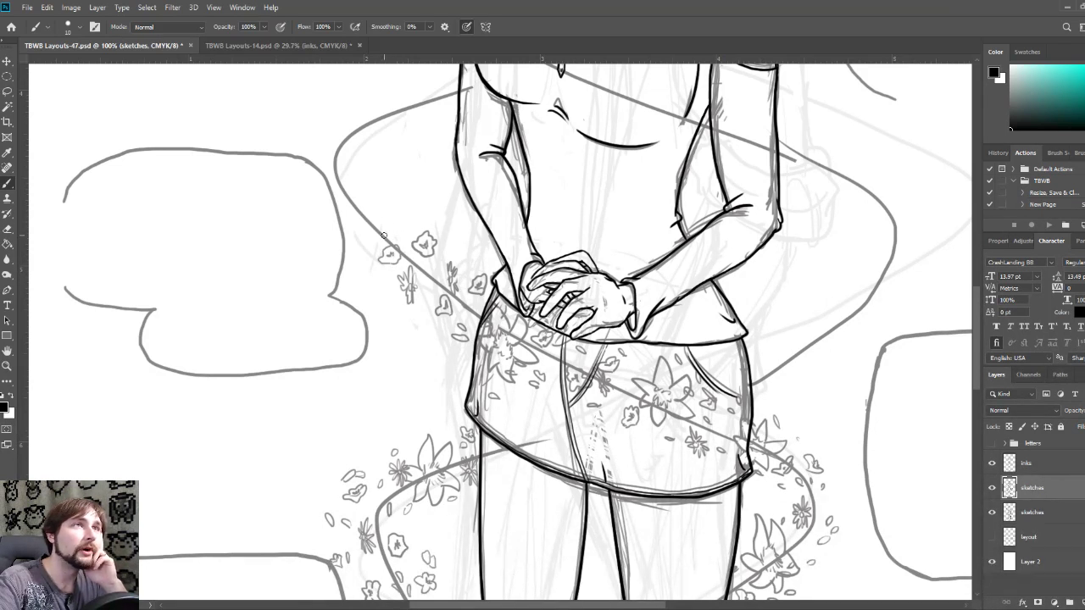
pyautogui.moveTo(394, 247)
pyautogui.mouseDown()
pyautogui.moveTo(418, 212)
pyautogui.moveTo(395, 214)
pyautogui.moveTo(376, 255)
pyautogui.moveTo(387, 217)
pyautogui.moveTo(376, 236)
pyautogui.moveTo(359, 233)
pyautogui.moveTo(382, 219)
pyautogui.moveTo(375, 231)
pyautogui.moveTo(365, 234)
pyautogui.moveTo(395, 211)
pyautogui.mouseUp()
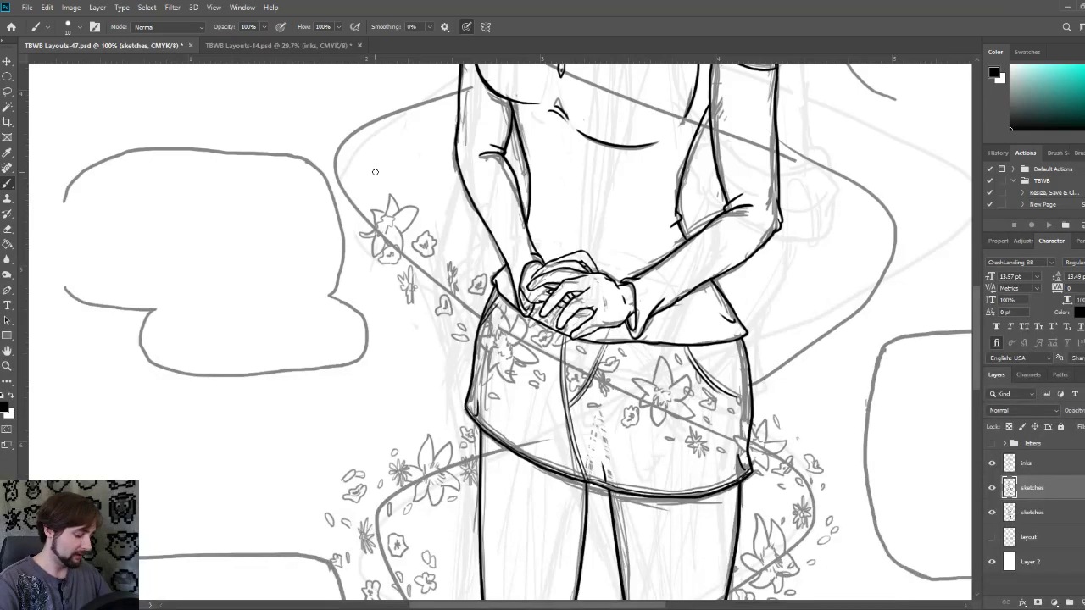
pyautogui.scroll(4, 371, 195)
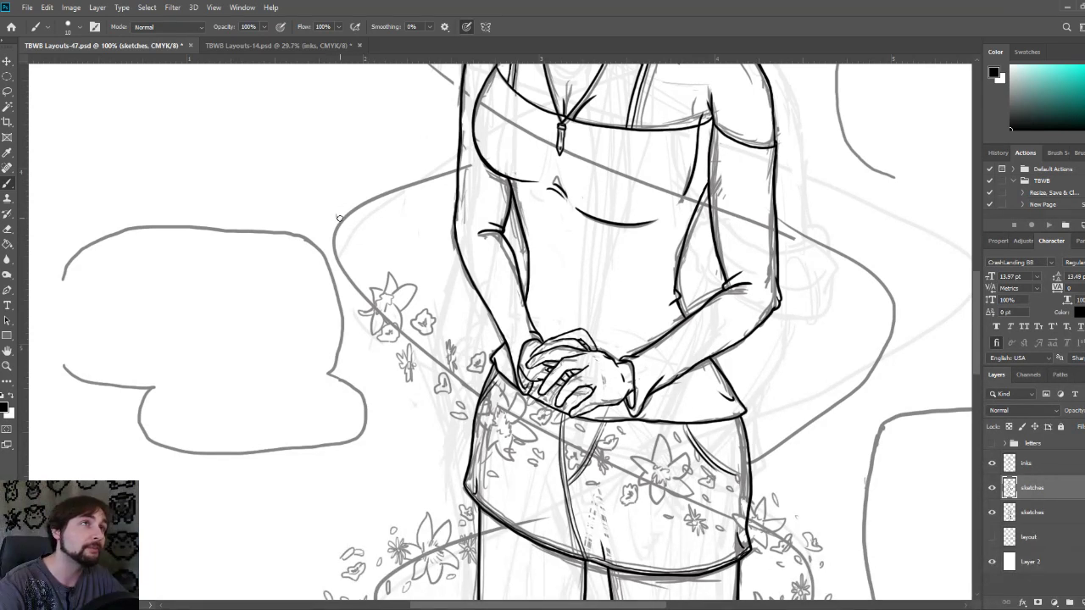
# Step: Add strokes to the new vine flower and start another flower further up toward the chest
pyautogui.moveTo(337, 222)
pyautogui.mouseDown()
pyautogui.moveTo(344, 204)
pyautogui.moveTo(348, 226)
pyautogui.moveTo(329, 168)
pyautogui.moveTo(344, 204)
pyautogui.moveTo(320, 193)
pyautogui.moveTo(365, 249)
pyautogui.moveTo(366, 222)
pyautogui.moveTo(352, 211)
pyautogui.moveTo(368, 217)
pyautogui.moveTo(352, 183)
pyautogui.moveTo(371, 218)
pyautogui.mouseUp()
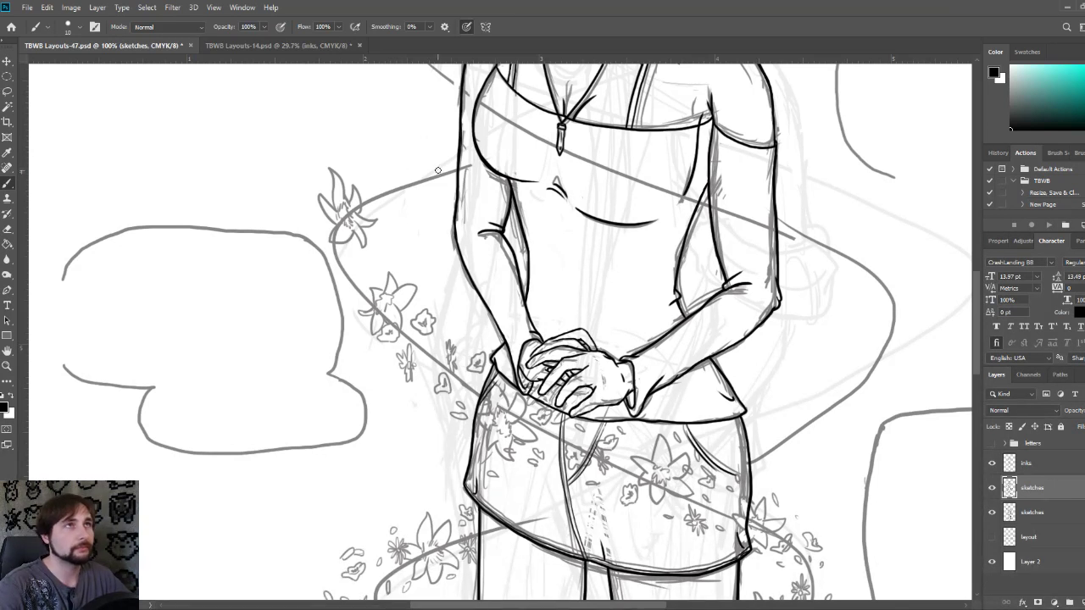
pyautogui.moveTo(443, 180)
pyautogui.mouseDown()
pyautogui.moveTo(450, 200)
pyautogui.moveTo(459, 169)
pyautogui.mouseUp()
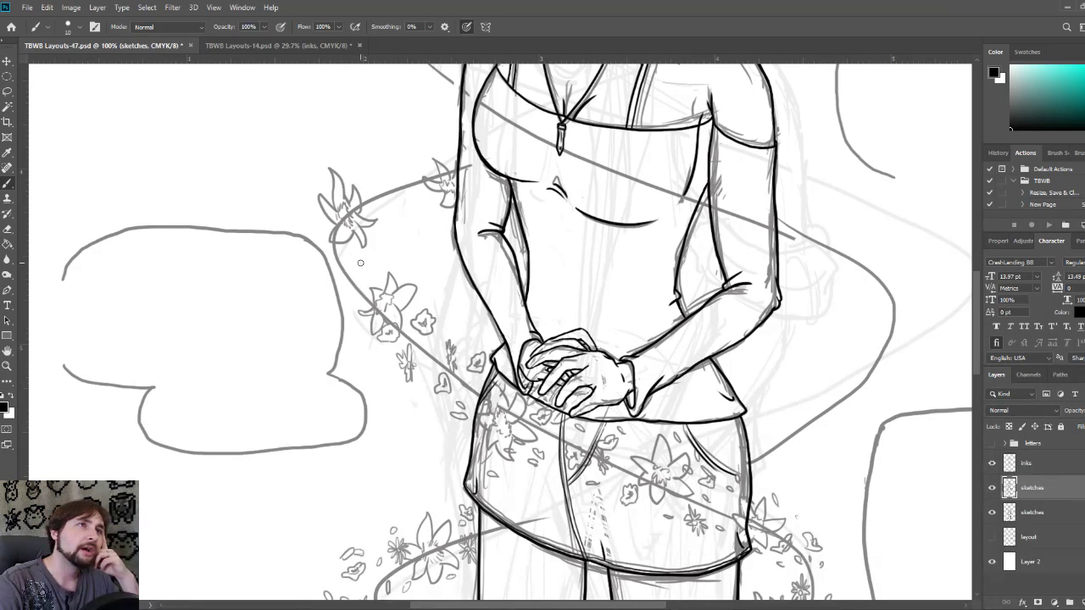
# Step: Sketch a small stemmed flower on the vine and two flower doodles beside the speech bubble
pyautogui.moveTo(359, 263)
pyautogui.mouseDown()
pyautogui.moveTo(363, 253)
pyautogui.moveTo(369, 265)
pyautogui.moveTo(356, 276)
pyautogui.moveTo(358, 265)
pyautogui.mouseUp()
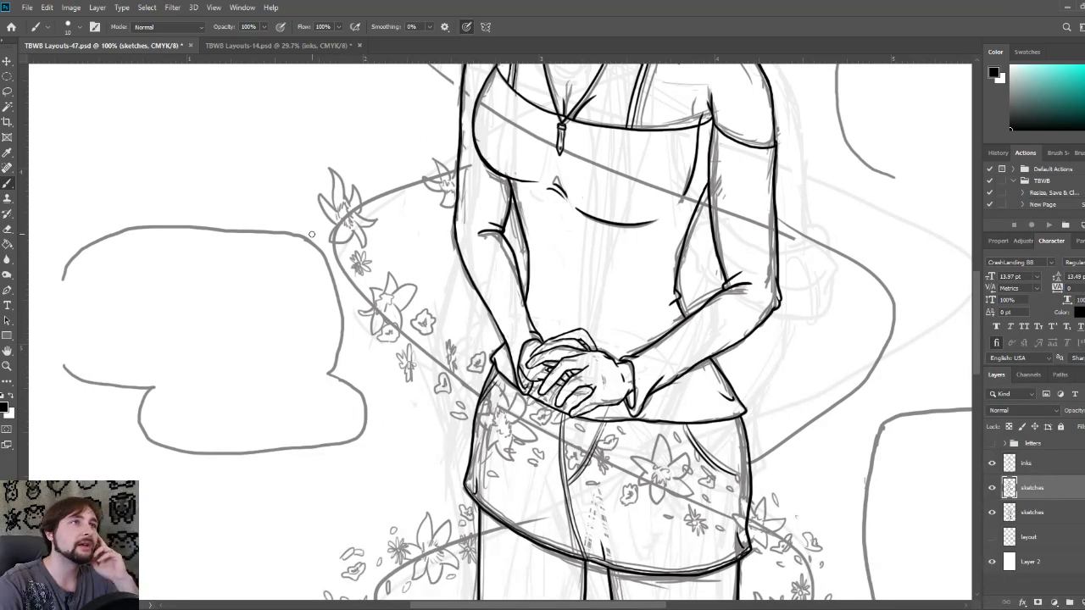
pyautogui.moveTo(309, 239)
pyautogui.mouseDown()
pyautogui.moveTo(318, 227)
pyautogui.moveTo(319, 245)
pyautogui.moveTo(303, 232)
pyautogui.mouseUp()
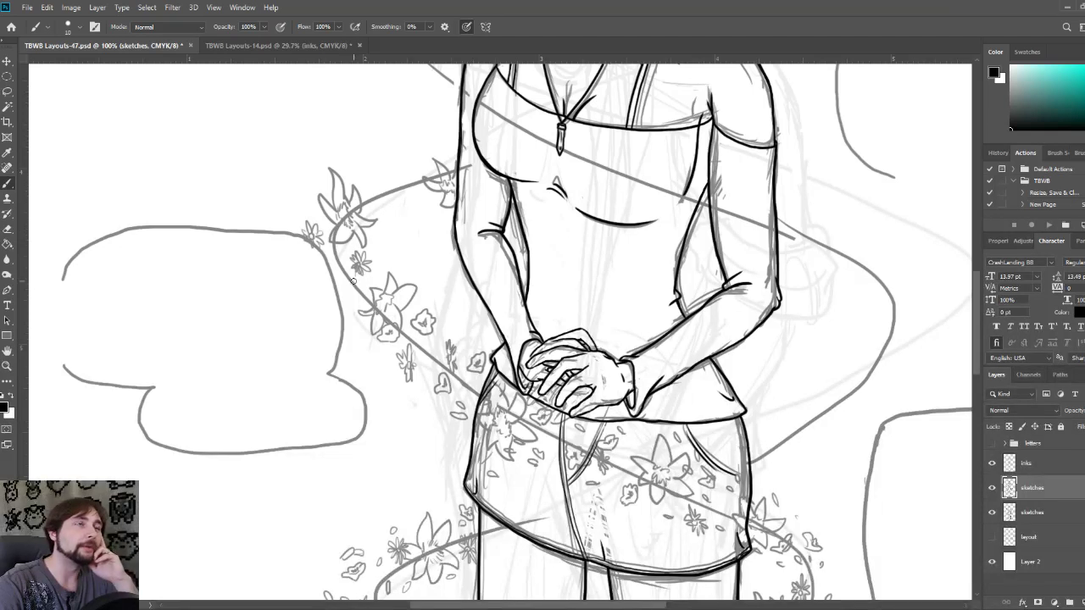
pyautogui.moveTo(346, 294)
pyautogui.mouseDown()
pyautogui.moveTo(333, 269)
pyautogui.moveTo(361, 284)
pyautogui.mouseUp()
# Step: Scatter small petals around and above the vine near the upper flowers, then pan right
pyautogui.moveTo(376, 351); pyautogui.dragTo(359, 332)
pyautogui.moveTo(458, 317); pyautogui.dragTo(466, 327)
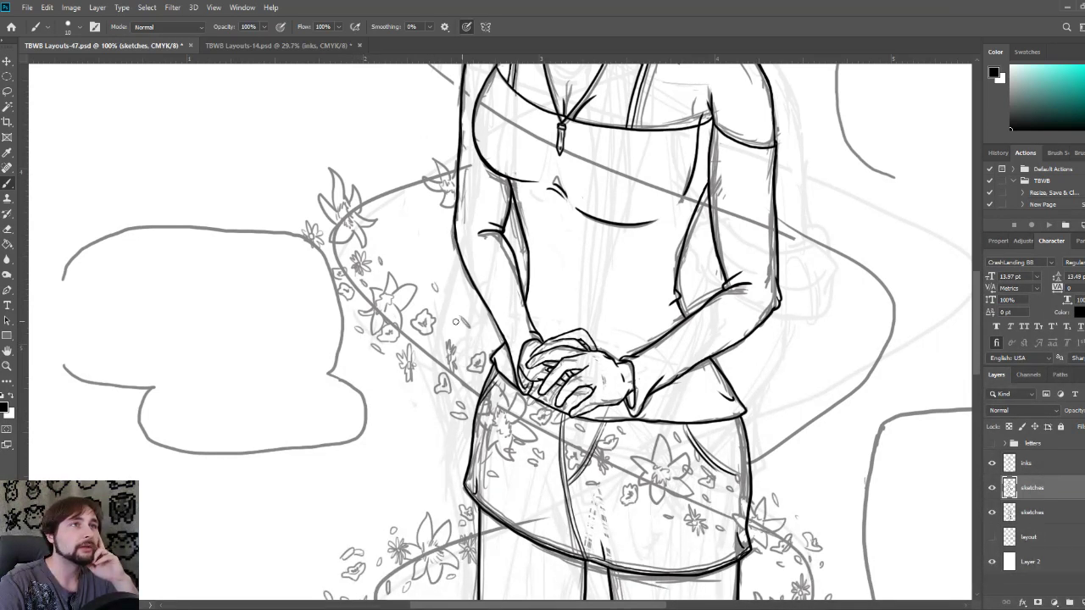
pyautogui.moveTo(406, 394); pyautogui.dragTo(399, 390)
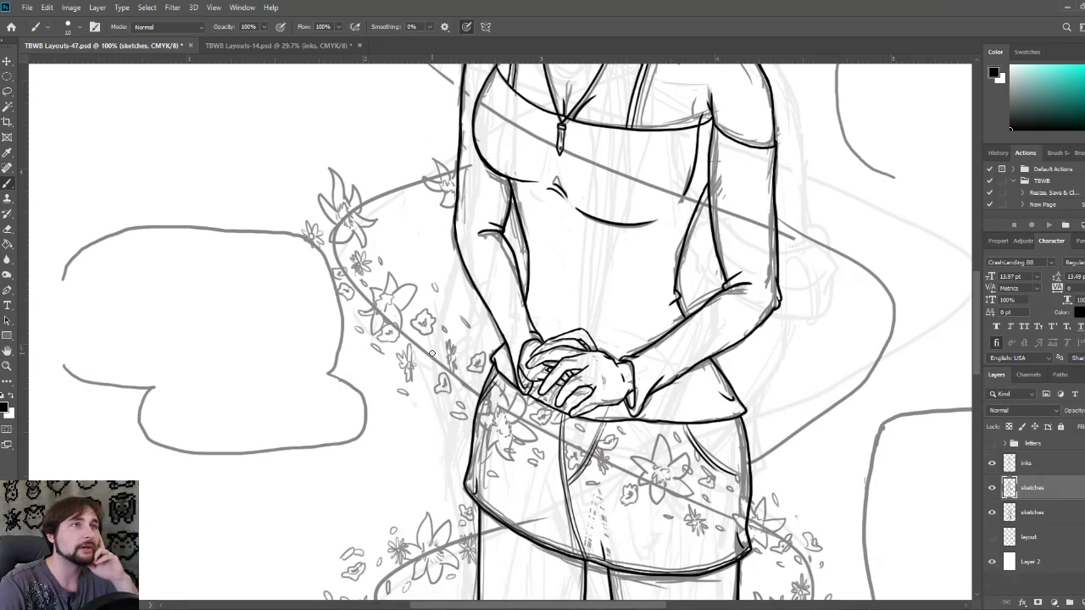
pyautogui.moveTo(433, 349); pyautogui.dragTo(424, 351)
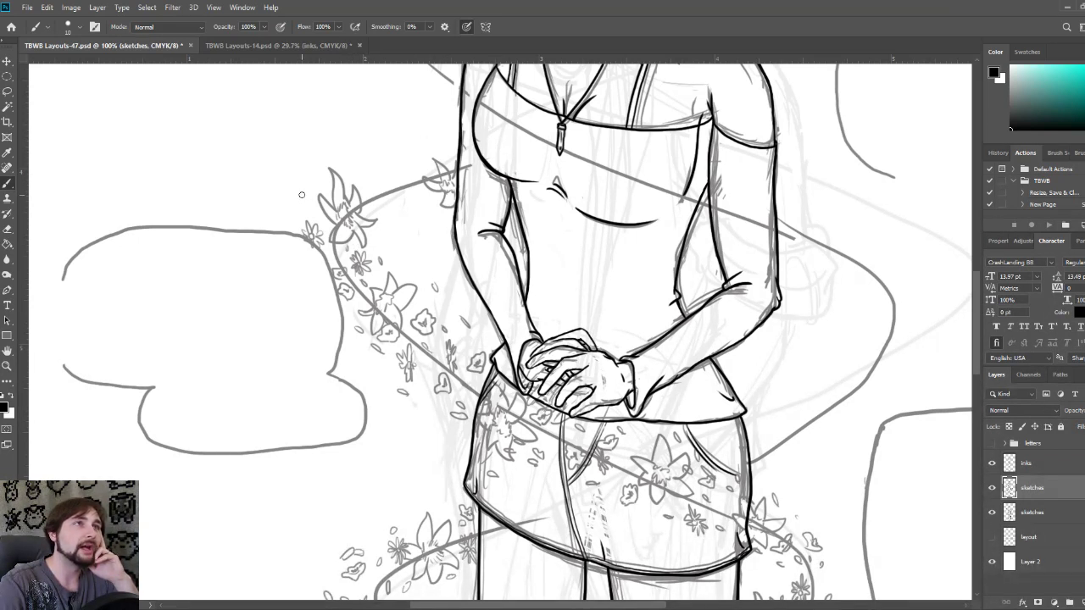
pyautogui.moveTo(302, 195)
pyautogui.mouseDown()
pyautogui.moveTo(303, 205)
pyautogui.moveTo(319, 170)
pyautogui.moveTo(360, 169)
pyautogui.moveTo(387, 144)
pyautogui.mouseUp()
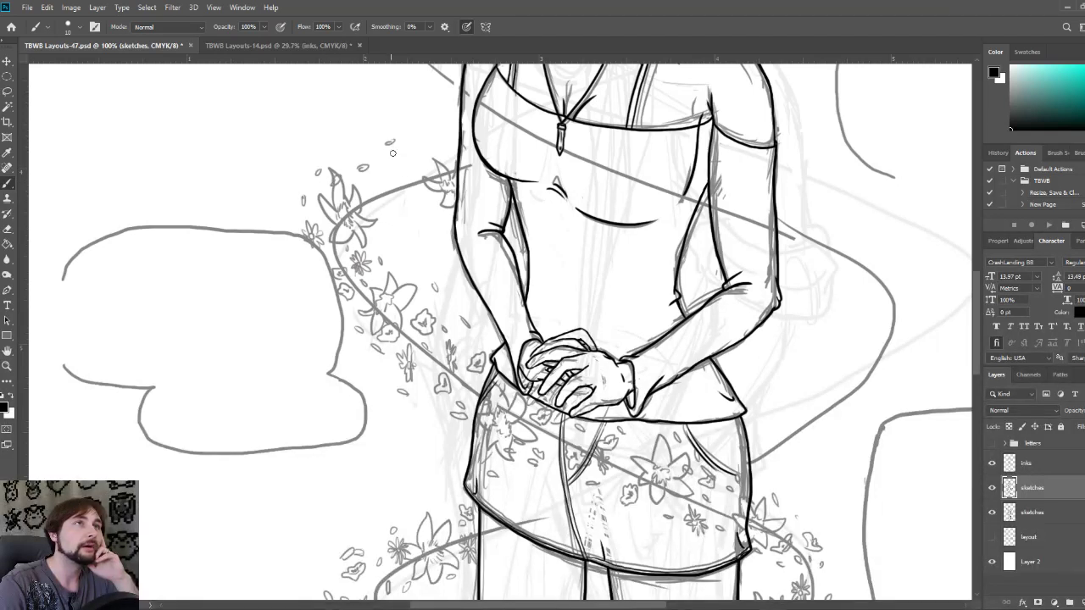
pyautogui.moveTo(392, 183)
pyautogui.mouseDown()
pyautogui.moveTo(404, 165)
pyautogui.moveTo(405, 178)
pyautogui.mouseUp()
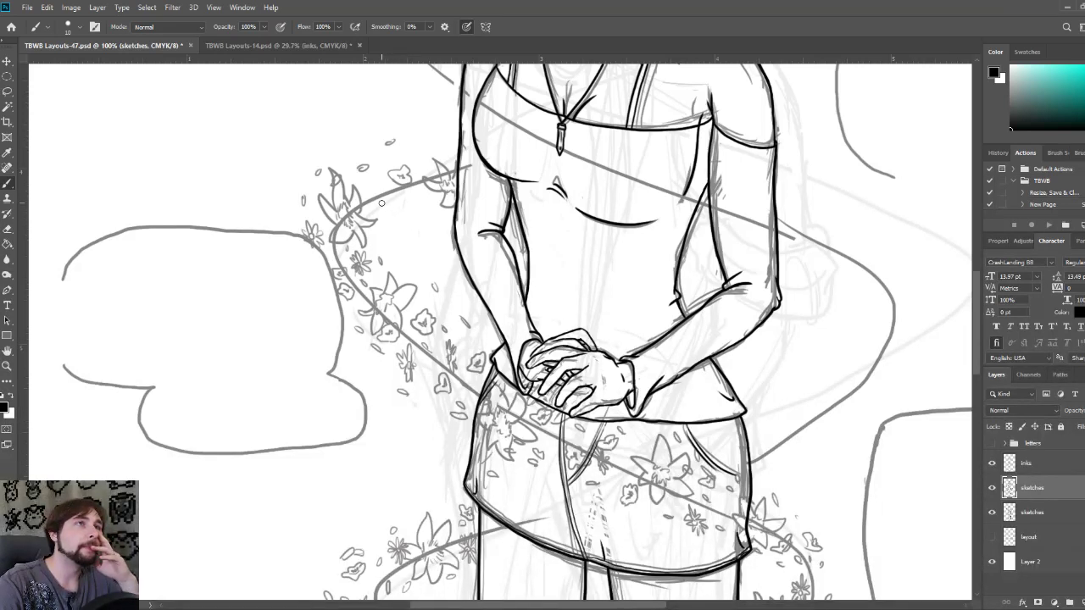
pyautogui.moveTo(382, 203)
pyautogui.mouseDown()
pyautogui.moveTo(386, 214)
pyautogui.moveTo(386, 195)
pyautogui.mouseUp()
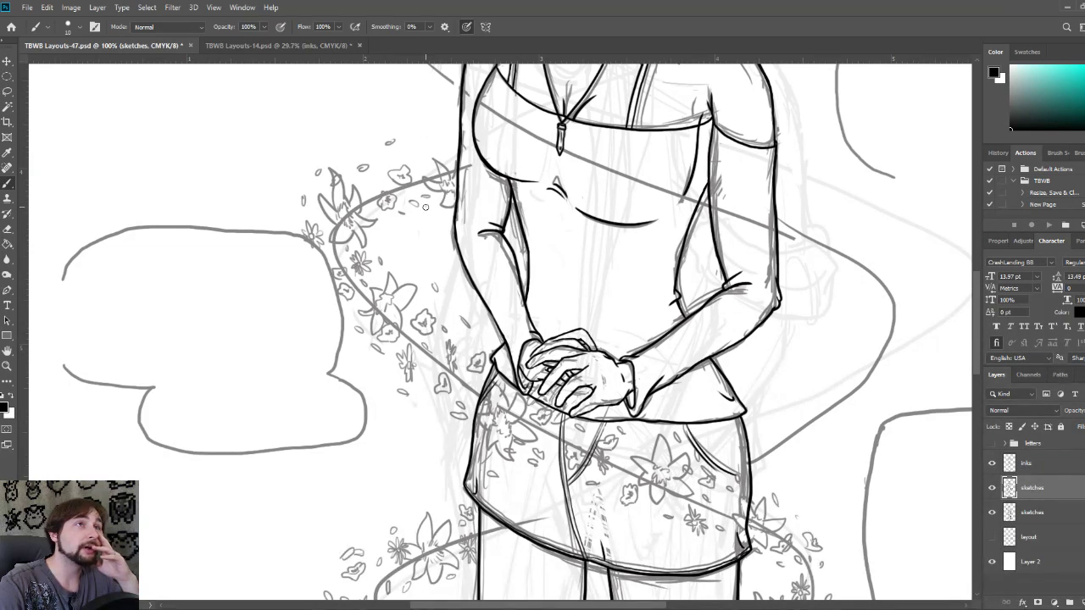
pyautogui.moveTo(426, 149); pyautogui.dragTo(431, 152)
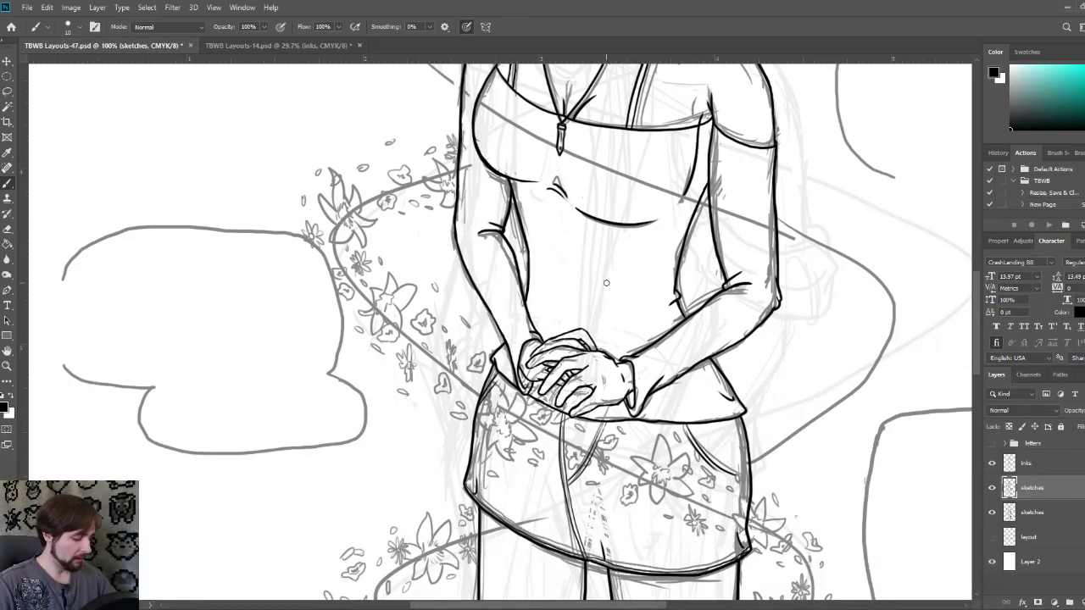
pyautogui.moveTo(676, 275); pyautogui.dragTo(576, 264)
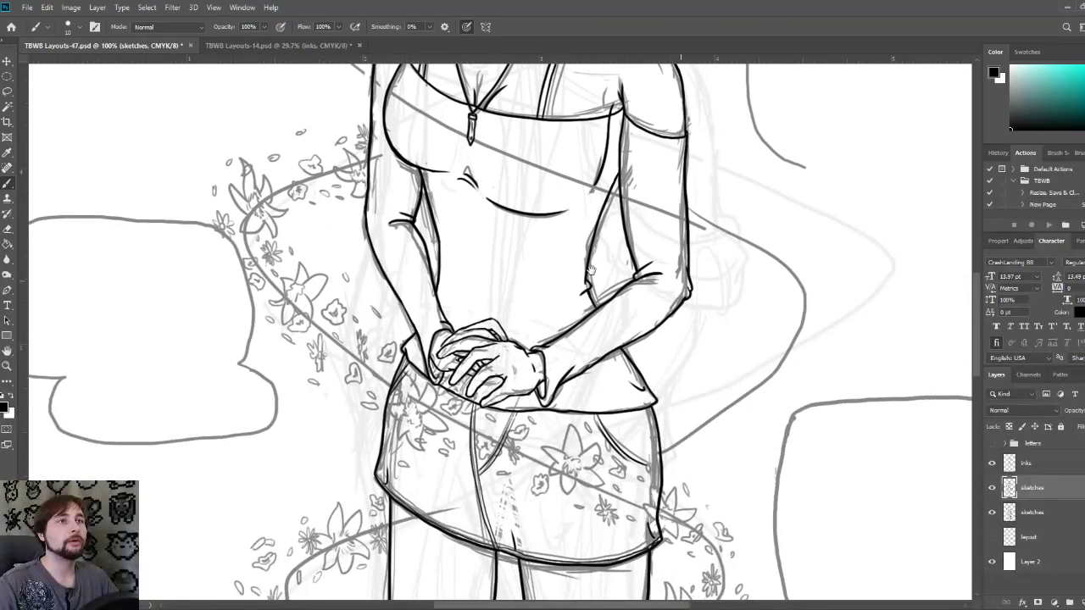
pyautogui.moveTo(658, 401); pyautogui.dragTo(642, 404)
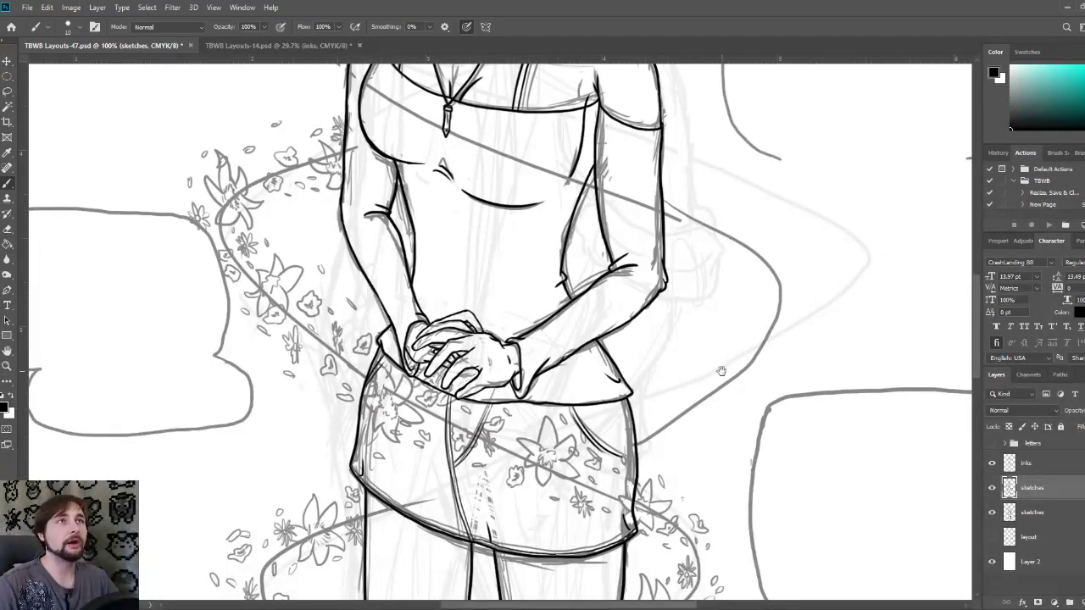
pyautogui.moveTo(680, 323); pyautogui.dragTo(639, 315)
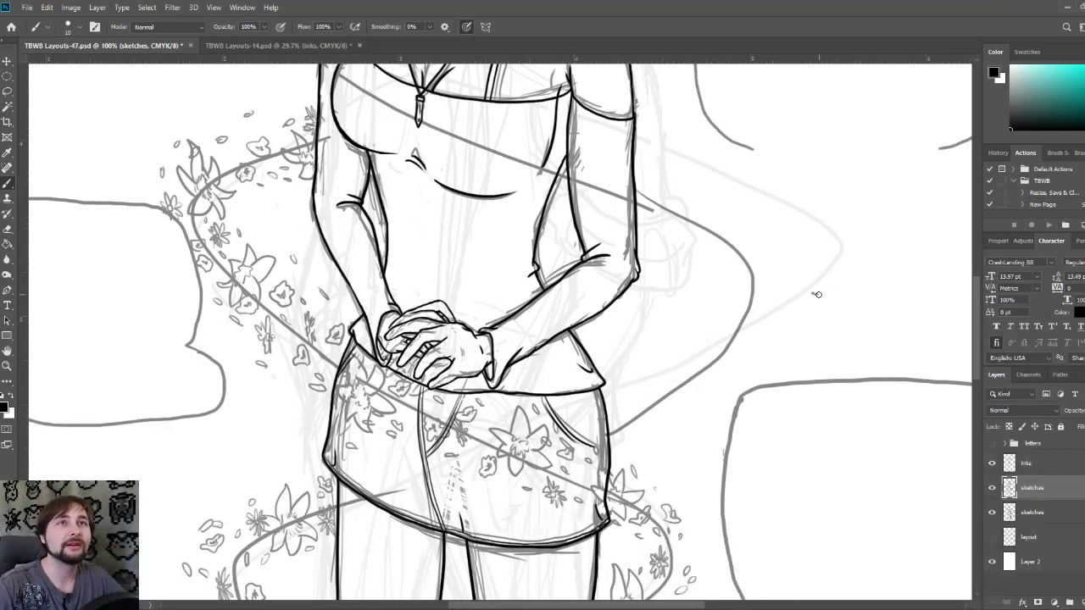
pyautogui.moveTo(816, 294)
pyautogui.mouseDown()
pyautogui.moveTo(858, 220)
pyautogui.moveTo(883, 262)
pyautogui.moveTo(844, 291)
pyautogui.mouseUp()
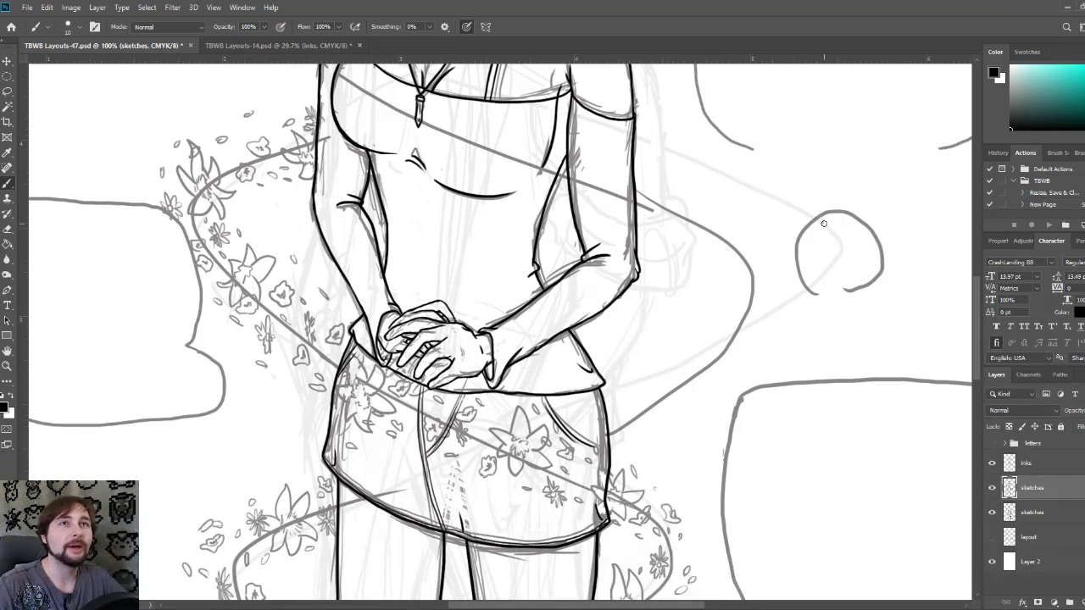
pyautogui.moveTo(824, 223)
pyautogui.mouseDown()
pyautogui.moveTo(835, 227)
pyautogui.moveTo(821, 245)
pyautogui.moveTo(828, 258)
pyautogui.moveTo(798, 217)
pyautogui.moveTo(809, 222)
pyautogui.mouseUp()
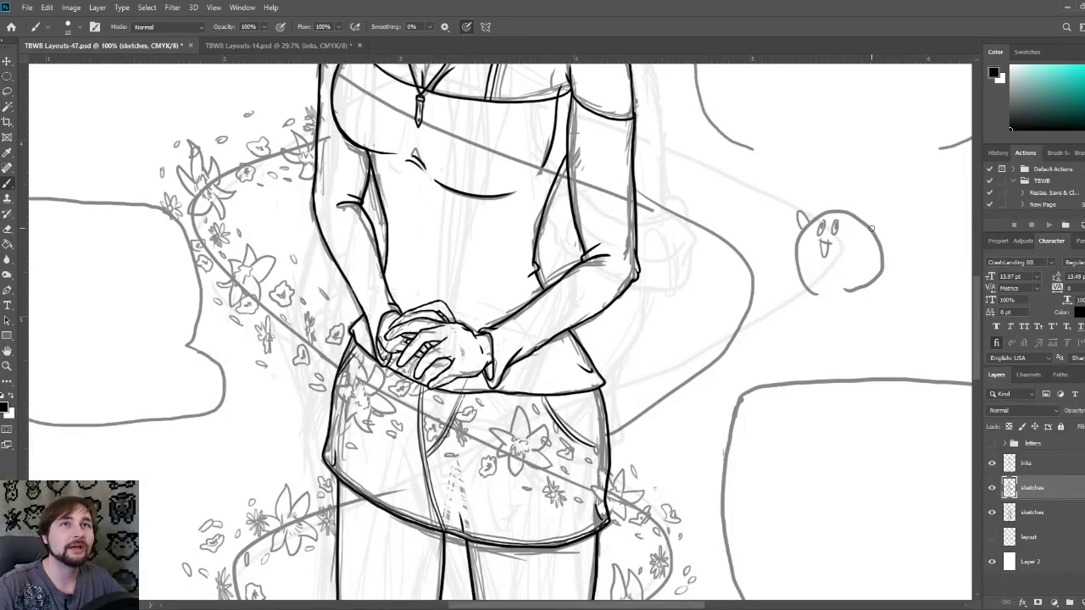
pyautogui.moveTo(865, 249); pyautogui.dragTo(876, 259)
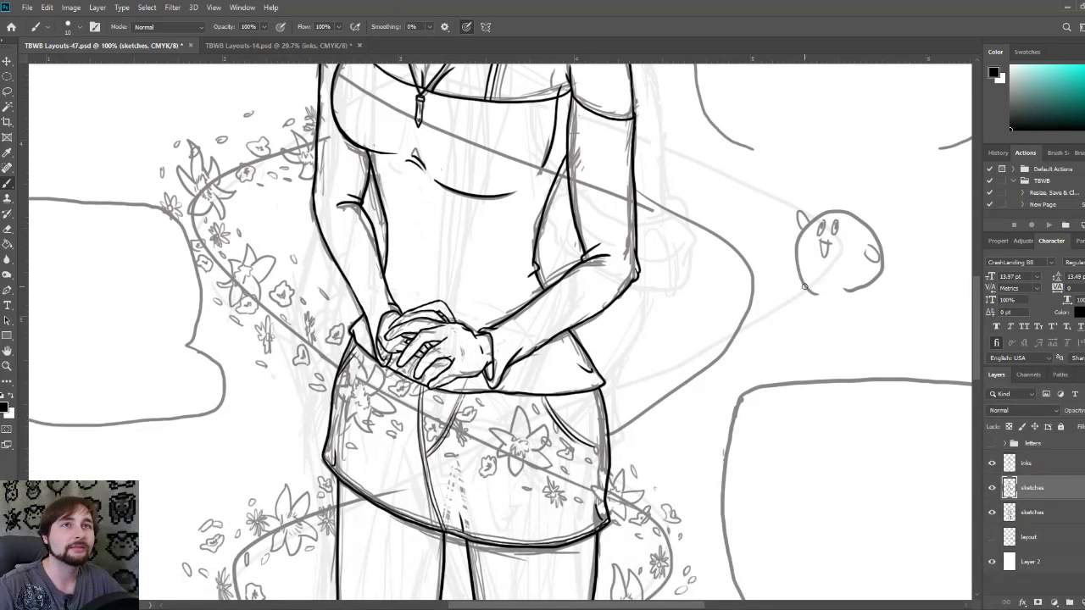
pyautogui.moveTo(798, 289)
pyautogui.mouseDown()
pyautogui.moveTo(792, 295)
pyautogui.moveTo(851, 315)
pyautogui.moveTo(873, 293)
pyautogui.moveTo(880, 323)
pyautogui.mouseUp()
pyautogui.moveTo(799, 213)
pyautogui.mouseDown()
pyautogui.moveTo(777, 183)
pyautogui.moveTo(798, 168)
pyautogui.moveTo(821, 192)
pyautogui.moveTo(800, 209)
pyautogui.mouseUp()
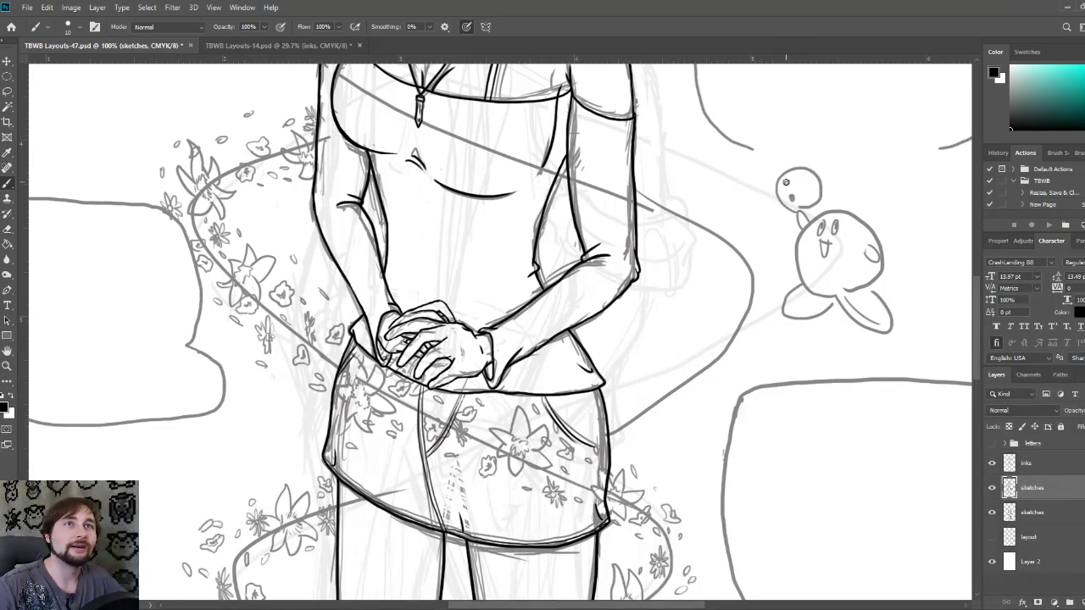
pyautogui.click(798, 176)
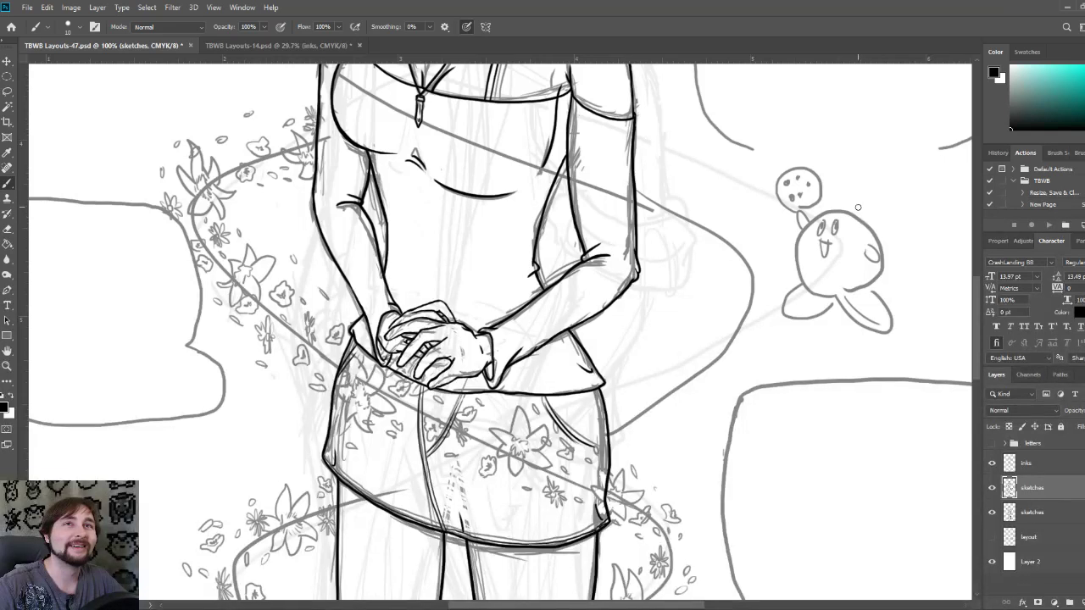
pyautogui.moveTo(858, 208)
pyautogui.mouseDown()
pyautogui.moveTo(875, 192)
pyautogui.moveTo(880, 217)
pyautogui.mouseUp()
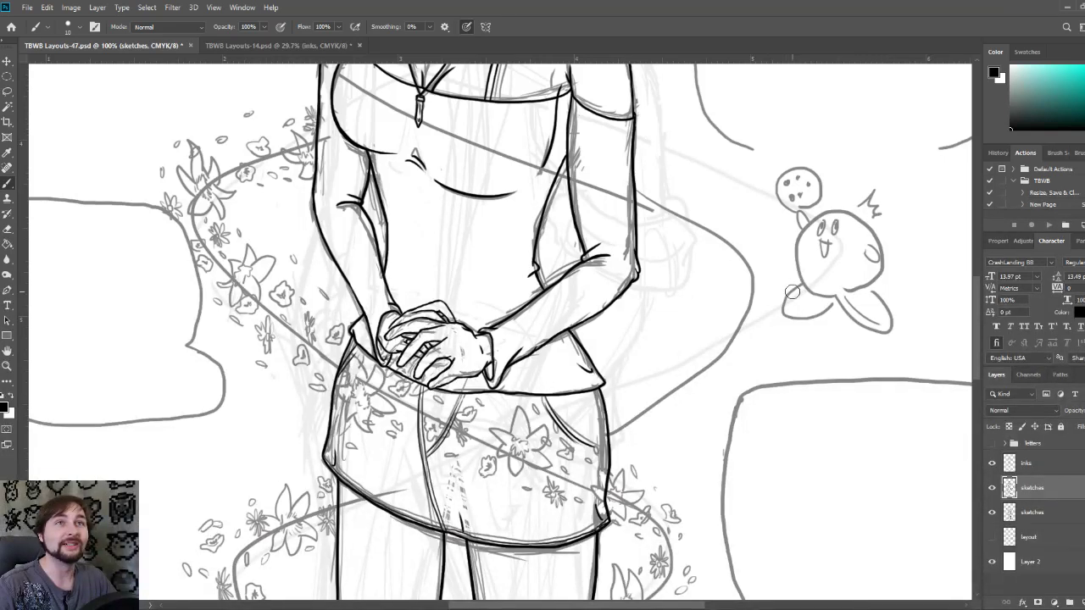
pyautogui.moveTo(792, 292)
pyautogui.mouseDown()
pyautogui.moveTo(798, 322)
pyautogui.moveTo(818, 301)
pyautogui.moveTo(806, 222)
pyautogui.moveTo(783, 176)
pyautogui.moveTo(811, 161)
pyautogui.moveTo(863, 265)
pyautogui.moveTo(888, 281)
pyautogui.moveTo(869, 187)
pyautogui.moveTo(902, 335)
pyautogui.moveTo(893, 306)
pyautogui.moveTo(856, 284)
pyautogui.moveTo(859, 295)
pyautogui.moveTo(831, 286)
pyautogui.moveTo(852, 331)
pyautogui.moveTo(807, 295)
pyautogui.mouseUp()
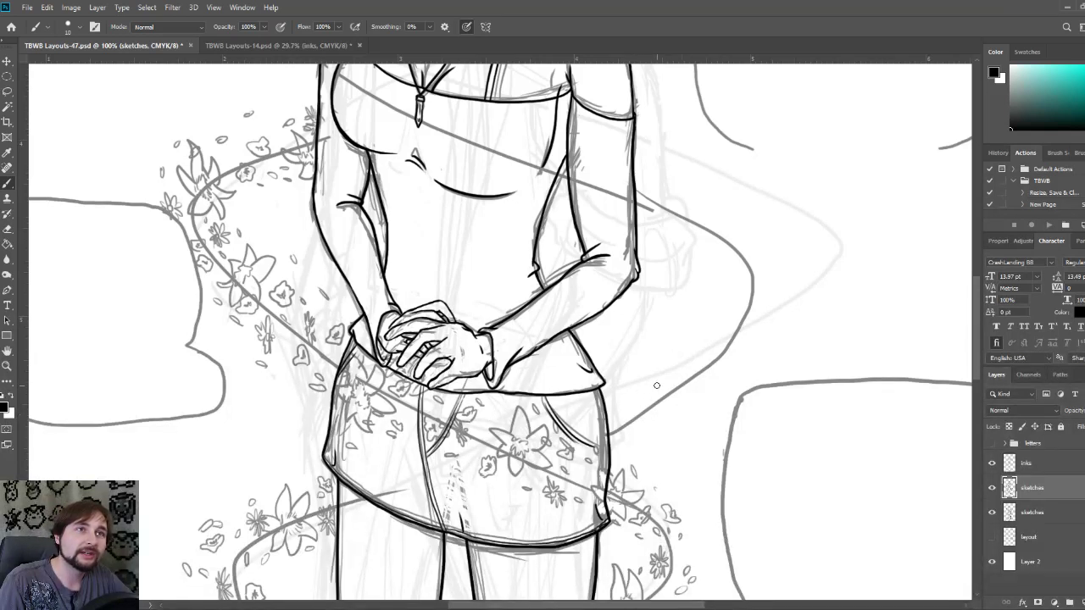
# Step: Sketch a small leaf right of the skirt and fit the whole comic page on screen
pyautogui.moveTo(638, 396)
pyautogui.mouseDown()
pyautogui.moveTo(650, 402)
pyautogui.moveTo(643, 387)
pyautogui.mouseUp()
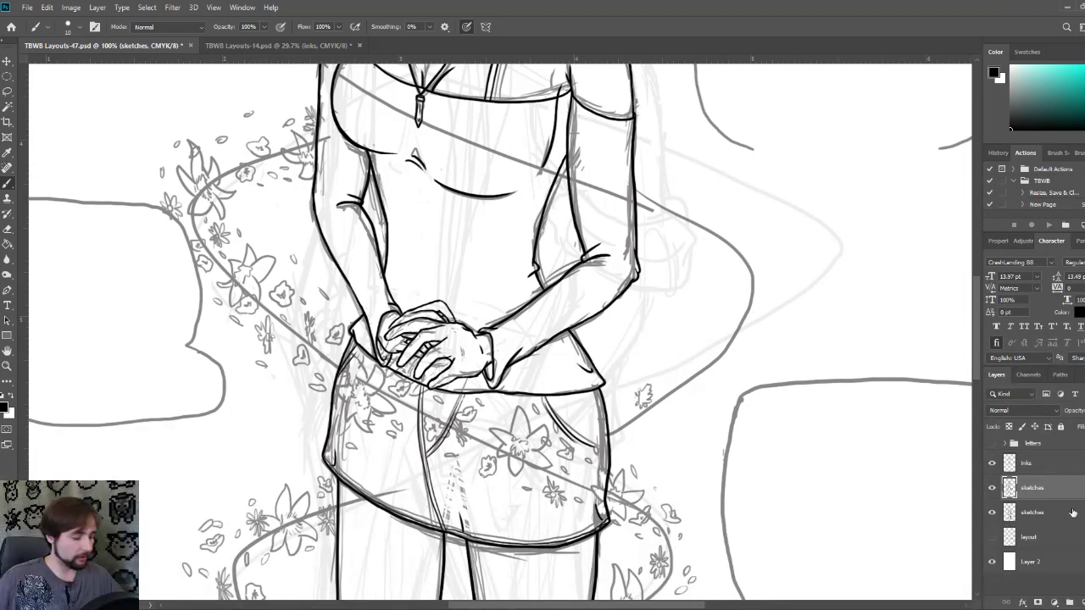
pyautogui.hotkey('ctrl', '0')
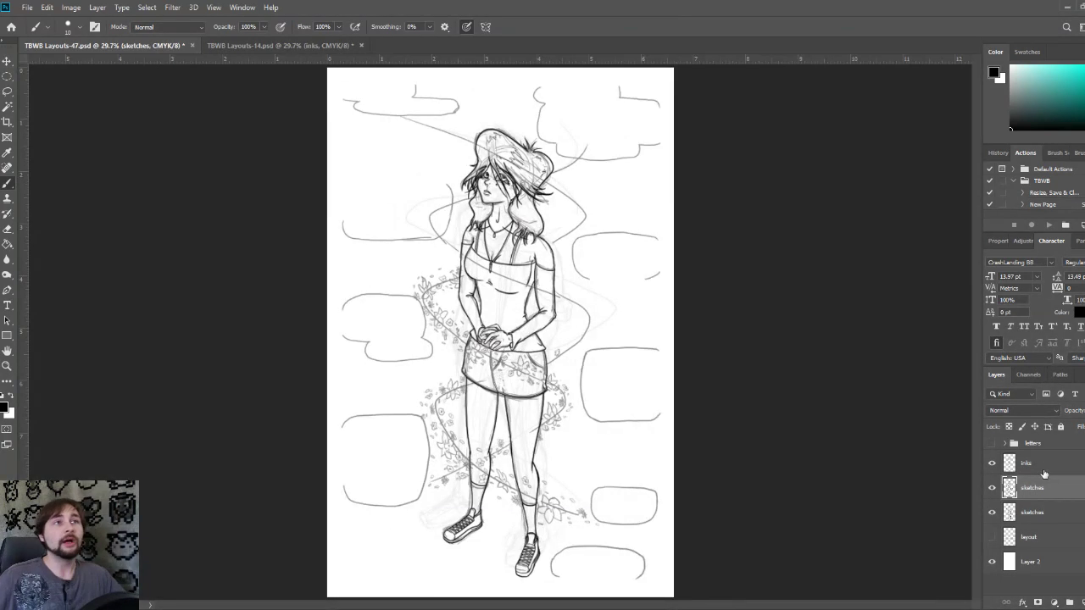
# Step: Delete the older, lower sketches layer by dragging it to the trash
pyautogui.click(1065, 513)
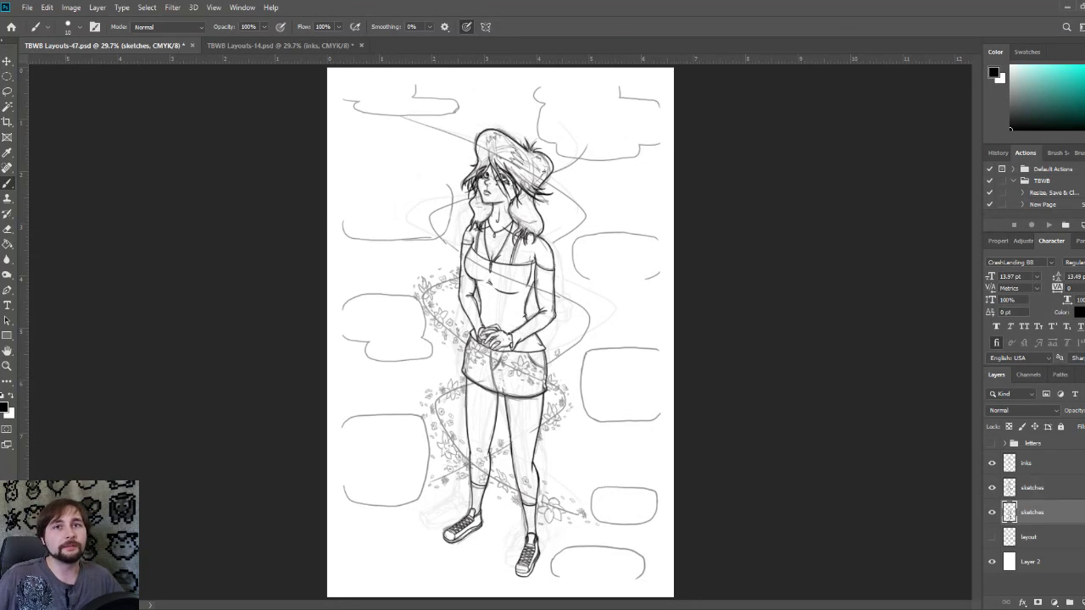
pyautogui.moveTo(1071, 427)
pyautogui.mouseDown()
pyautogui.moveTo(1084, 427)
pyautogui.moveTo(1044, 422)
pyautogui.moveTo(1084, 431)
pyautogui.moveTo(1051, 431)
pyautogui.moveTo(1075, 432)
pyautogui.mouseUp()
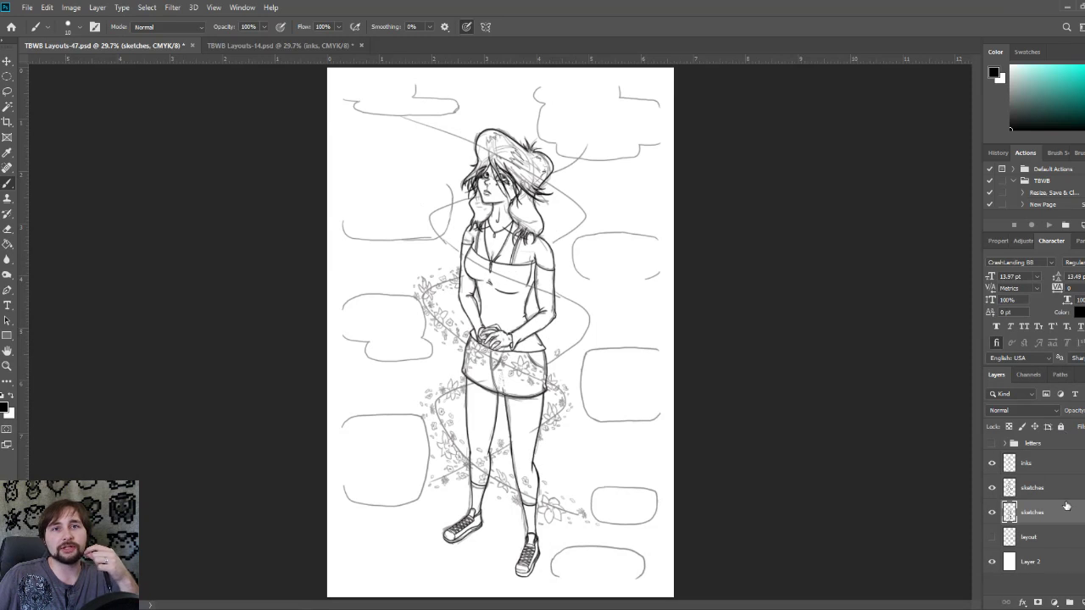
pyautogui.moveTo(1030, 551); pyautogui.dragTo(1070, 602)
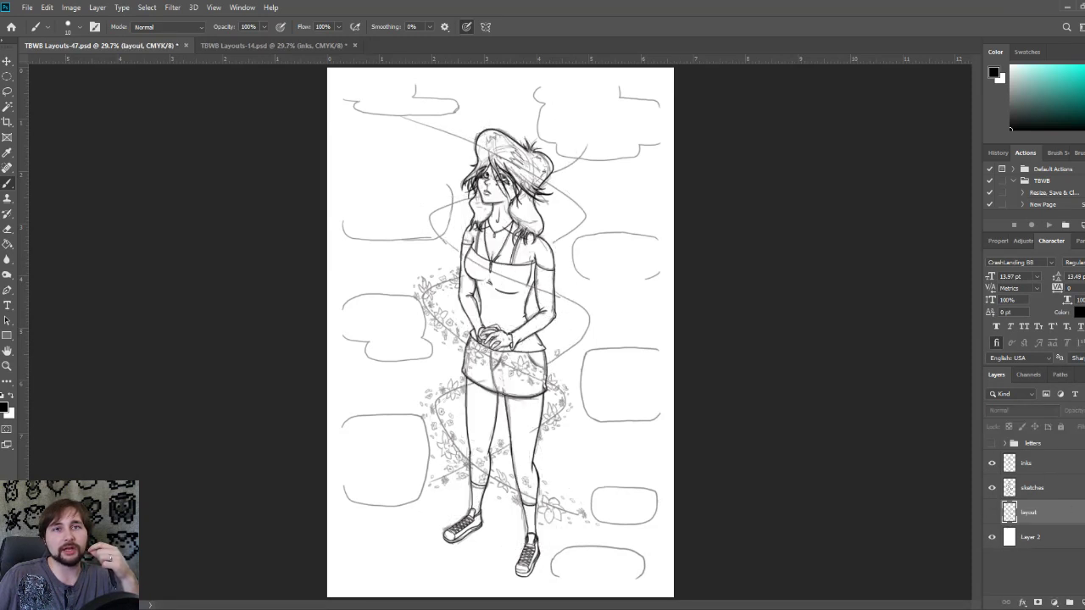
# Step: Toggle the remaining sketches layer's visibility on and off to compare the result
pyautogui.click(993, 489)
pyautogui.click(993, 489)
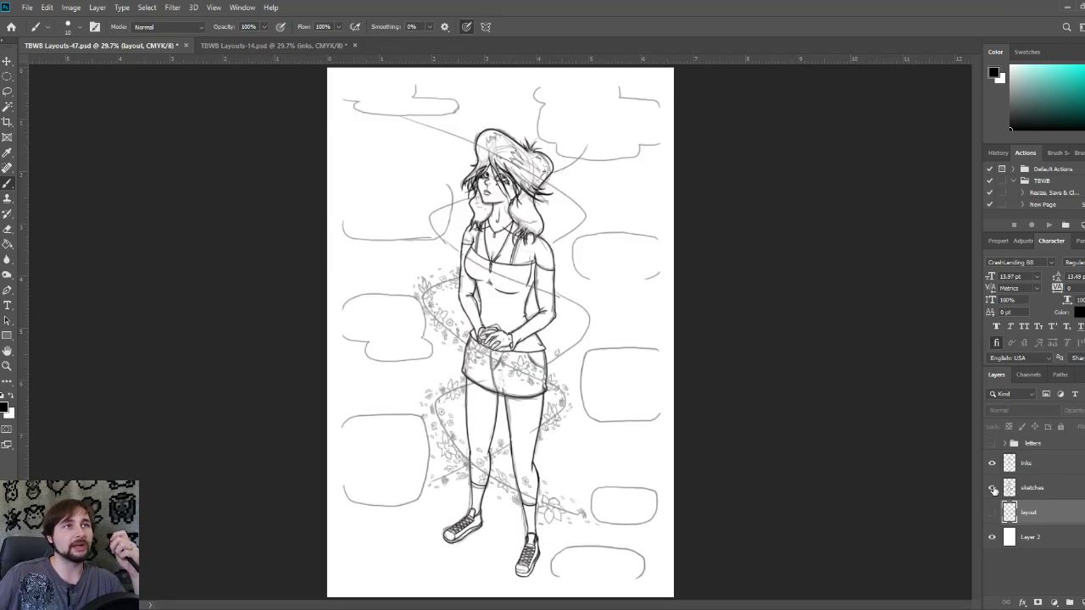
pyautogui.click(993, 490)
pyautogui.click(993, 489)
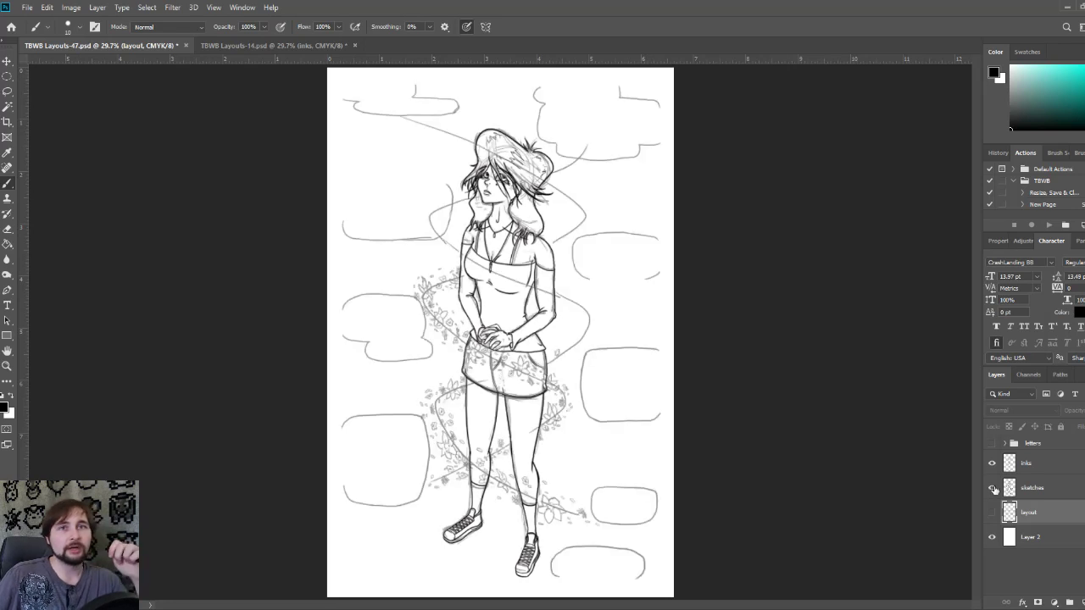
# Step: Flip the inks layer's visibility to compare, then make the sketches layer active again
pyautogui.click(992, 464)
pyautogui.click(993, 464)
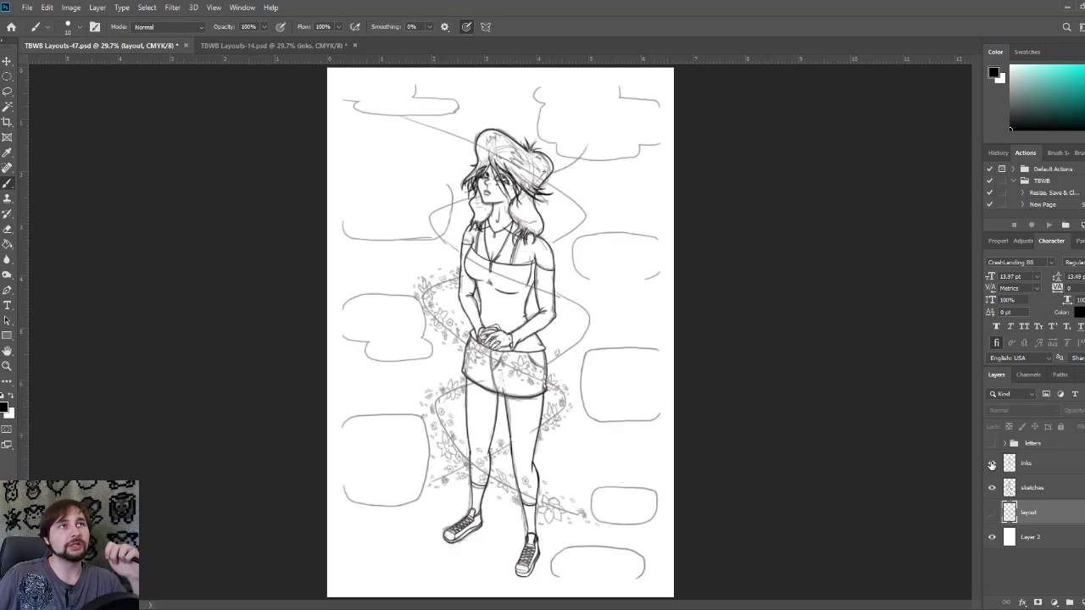
pyautogui.click(993, 464)
pyautogui.click(993, 464)
pyautogui.click(992, 464)
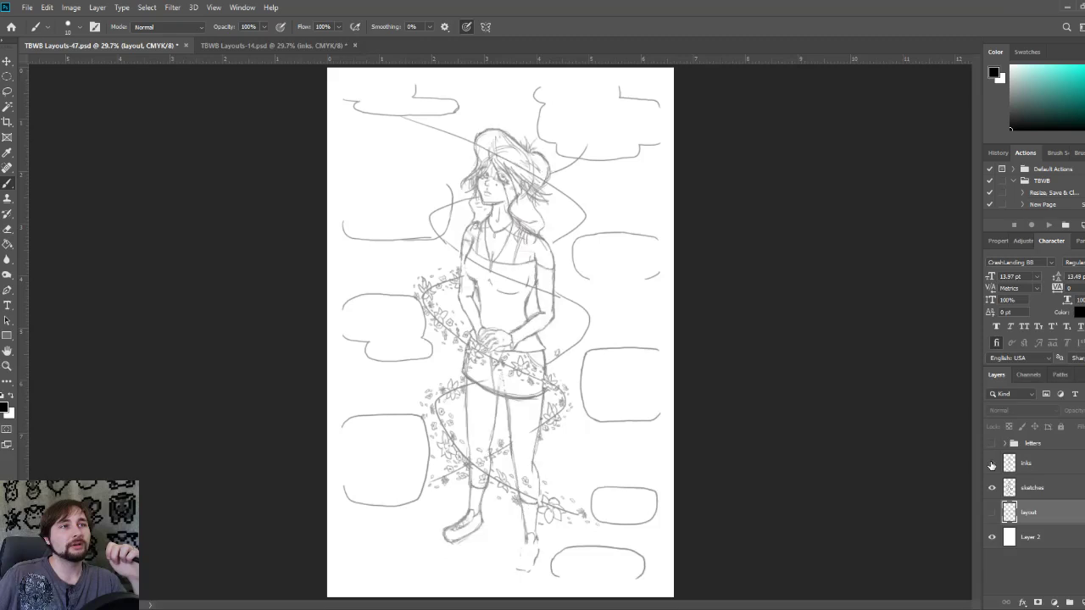
pyautogui.click(993, 464)
pyautogui.click(1081, 469)
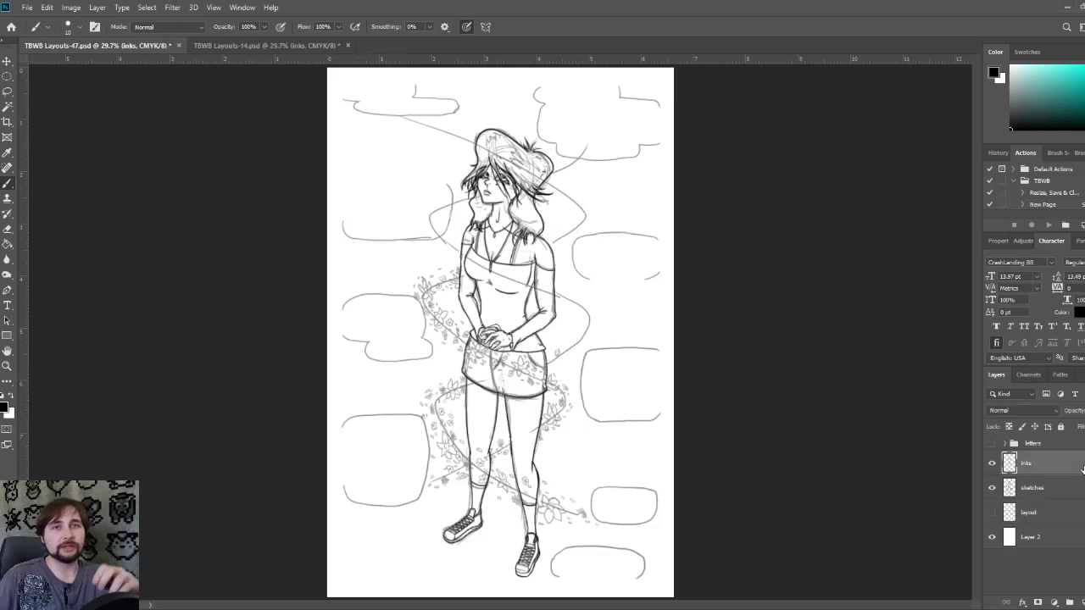
pyautogui.click(1077, 480)
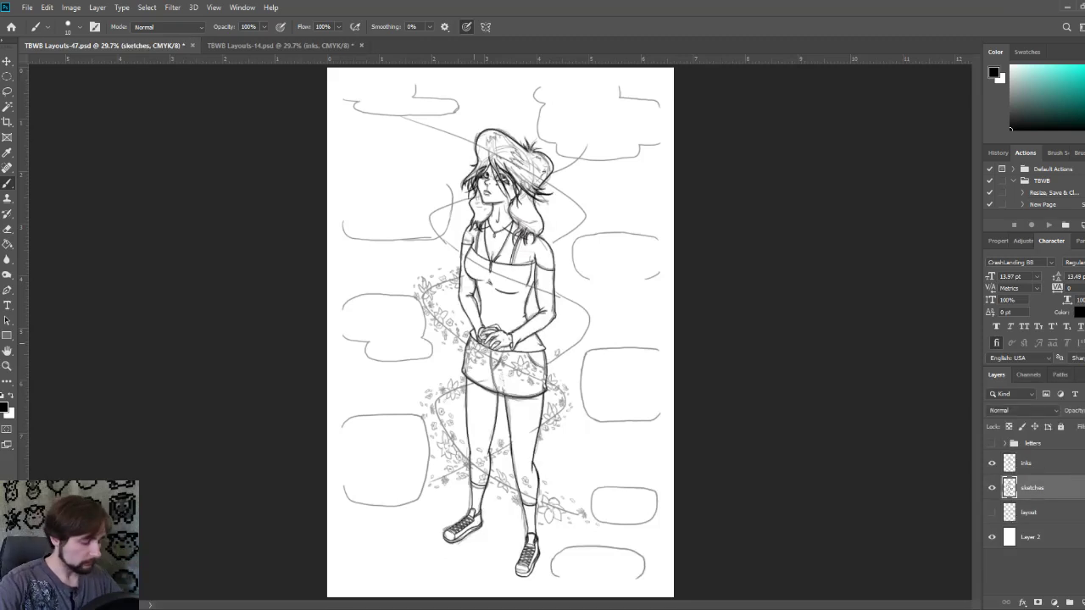
# Step: Zoom in and sketch a small lily-like flower on the vine just right of the hip
pyautogui.scroll(4, 662, 347)
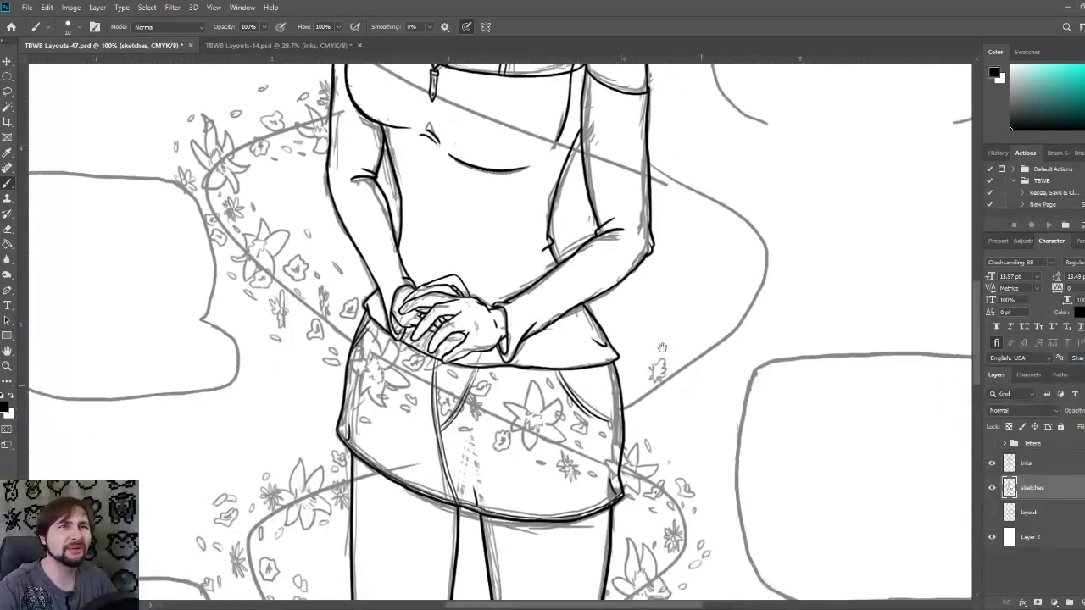
pyautogui.scroll(4, 662, 348)
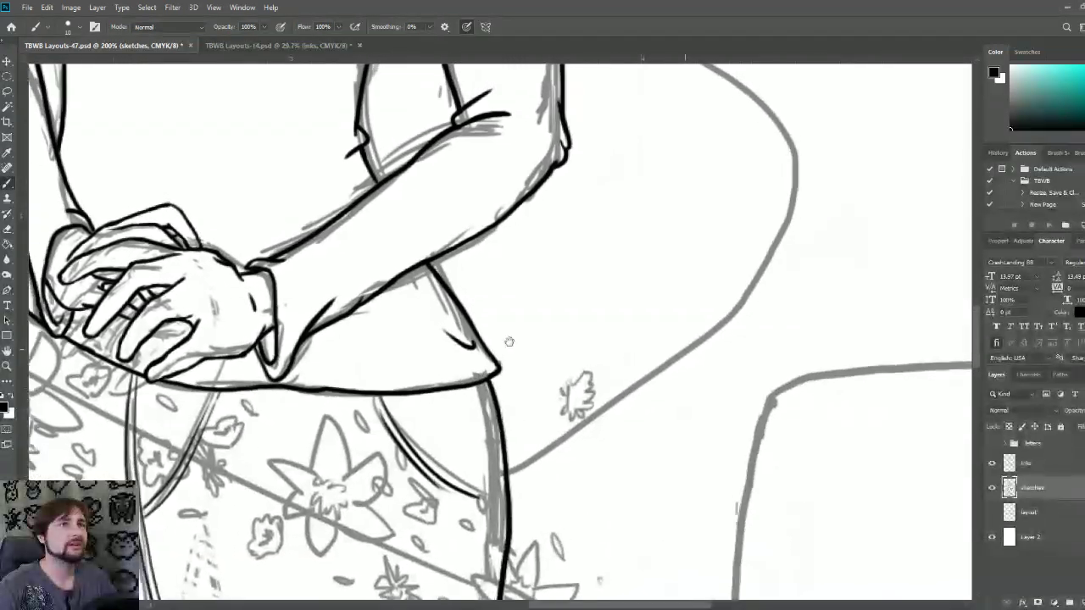
pyautogui.scroll(-4, 637, 344)
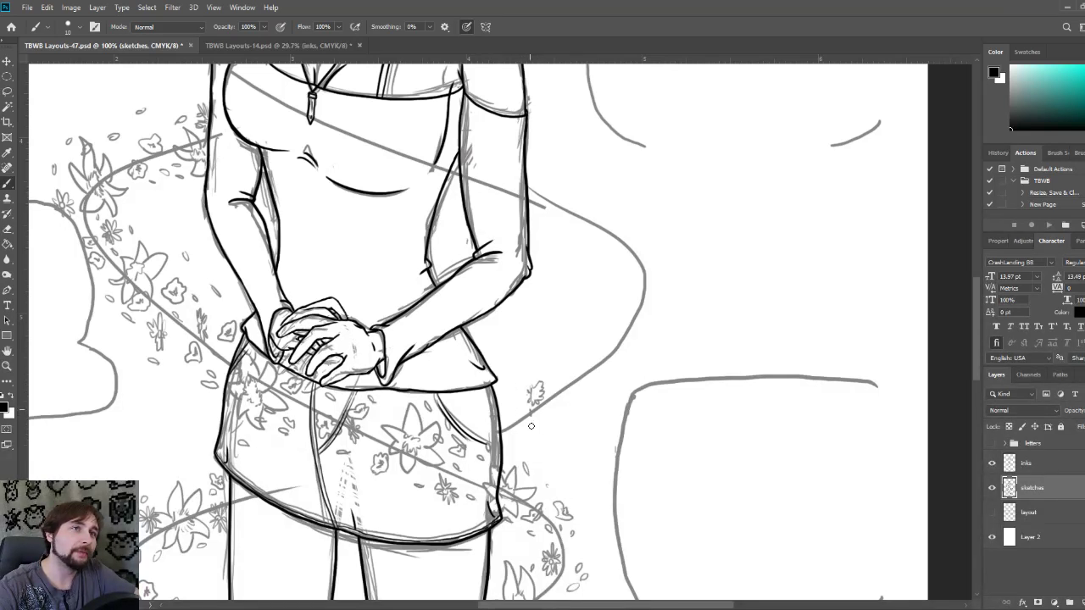
pyautogui.moveTo(531, 426)
pyautogui.mouseDown()
pyautogui.moveTo(553, 409)
pyautogui.moveTo(543, 397)
pyautogui.moveTo(553, 383)
pyautogui.moveTo(534, 363)
pyautogui.moveTo(534, 382)
pyautogui.moveTo(516, 359)
pyautogui.moveTo(528, 387)
pyautogui.moveTo(509, 380)
pyautogui.moveTo(526, 392)
pyautogui.mouseUp()
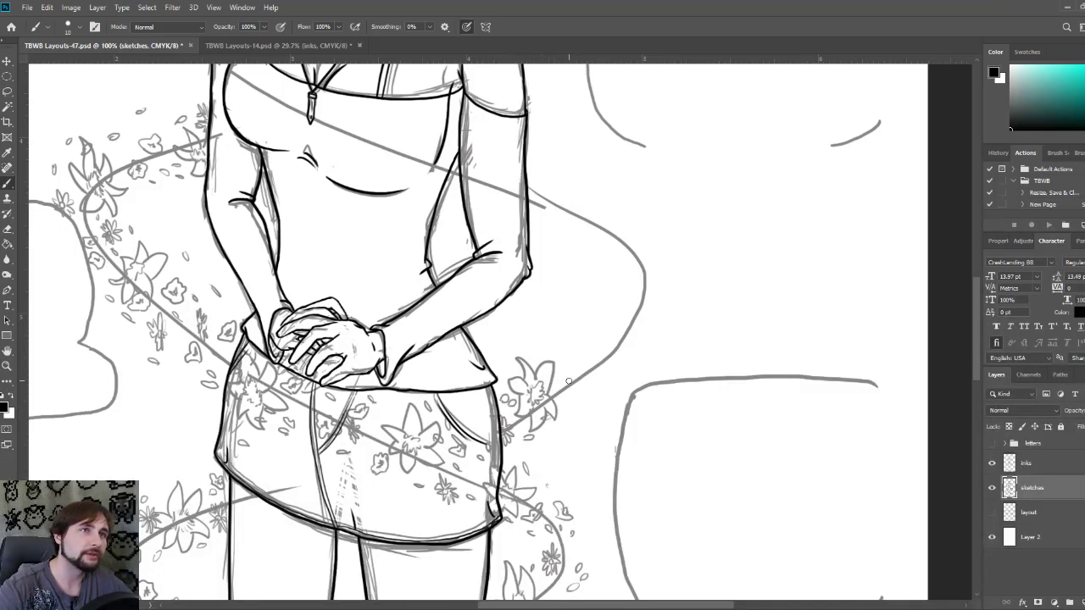
# Step: Sketch a petal, a small flower and a lily on the right vine loop, with petals around the lily
pyautogui.moveTo(578, 368)
pyautogui.mouseDown()
pyautogui.moveTo(582, 356)
pyautogui.moveTo(595, 363)
pyautogui.moveTo(583, 373)
pyautogui.moveTo(631, 344)
pyautogui.moveTo(626, 363)
pyautogui.moveTo(643, 355)
pyautogui.moveTo(633, 352)
pyautogui.mouseUp()
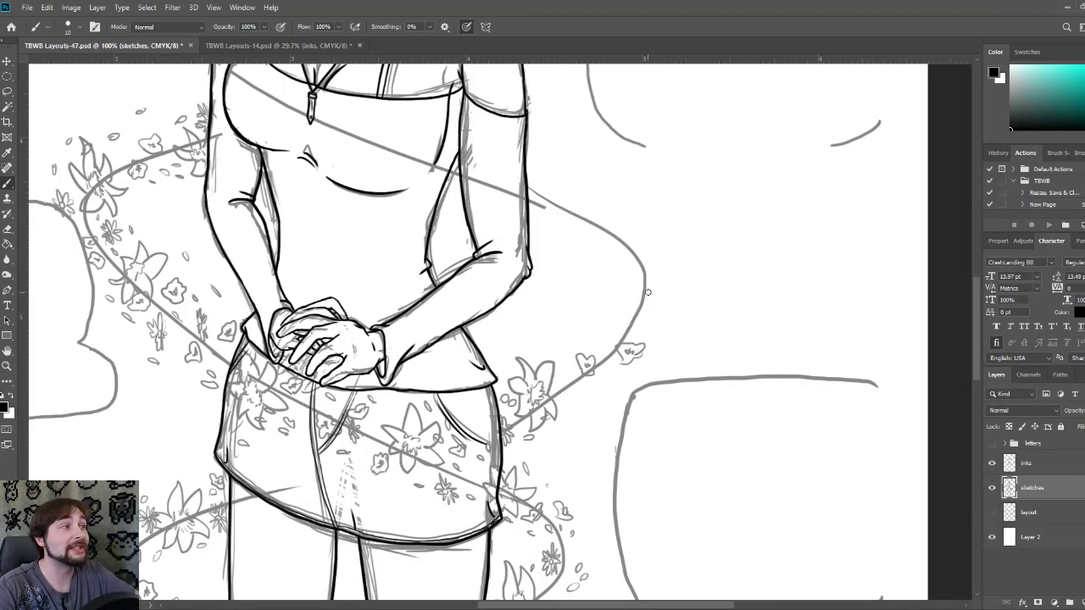
pyautogui.moveTo(629, 298)
pyautogui.mouseDown()
pyautogui.moveTo(636, 318)
pyautogui.moveTo(648, 312)
pyautogui.moveTo(629, 306)
pyautogui.moveTo(661, 298)
pyautogui.moveTo(623, 318)
pyautogui.moveTo(645, 314)
pyautogui.moveTo(663, 332)
pyautogui.moveTo(650, 297)
pyautogui.moveTo(628, 309)
pyautogui.moveTo(635, 300)
pyautogui.mouseUp()
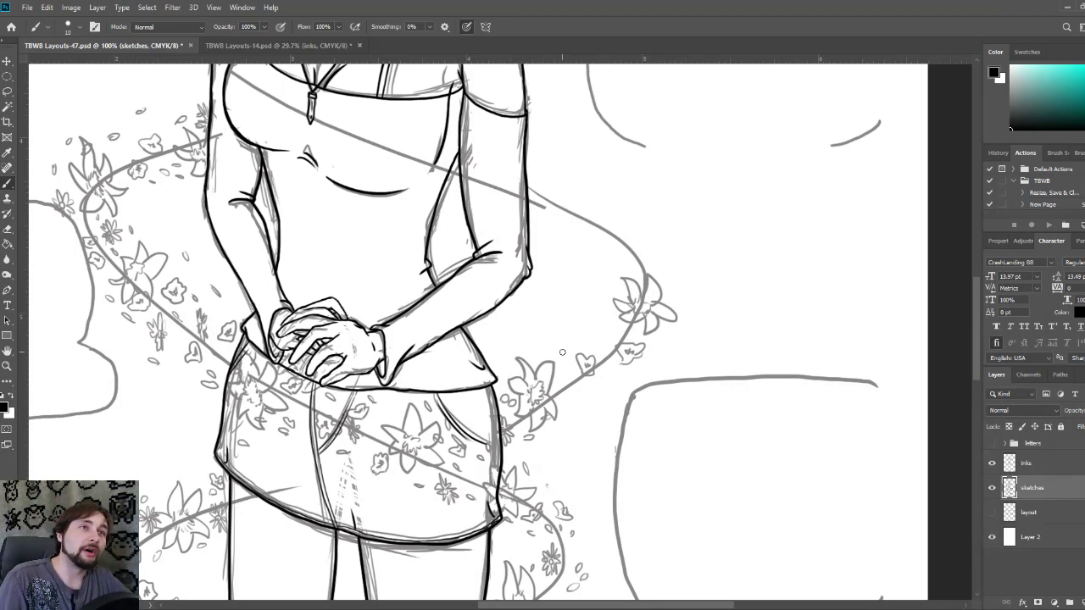
pyautogui.moveTo(562, 351)
pyautogui.mouseDown()
pyautogui.moveTo(566, 361)
pyautogui.moveTo(583, 351)
pyautogui.moveTo(563, 378)
pyautogui.moveTo(597, 384)
pyautogui.moveTo(632, 370)
pyautogui.moveTo(611, 324)
pyautogui.moveTo(615, 337)
pyautogui.moveTo(606, 336)
pyautogui.mouseUp()
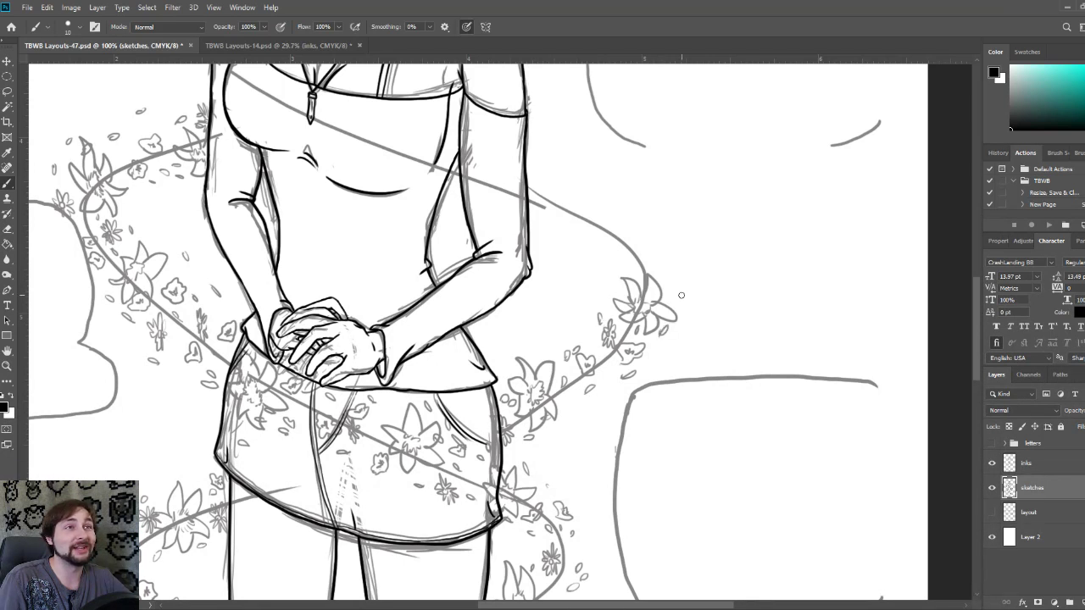
pyautogui.moveTo(655, 260)
pyautogui.mouseDown()
pyautogui.moveTo(622, 251)
pyautogui.moveTo(635, 228)
pyautogui.moveTo(637, 267)
pyautogui.moveTo(616, 224)
pyautogui.mouseUp()
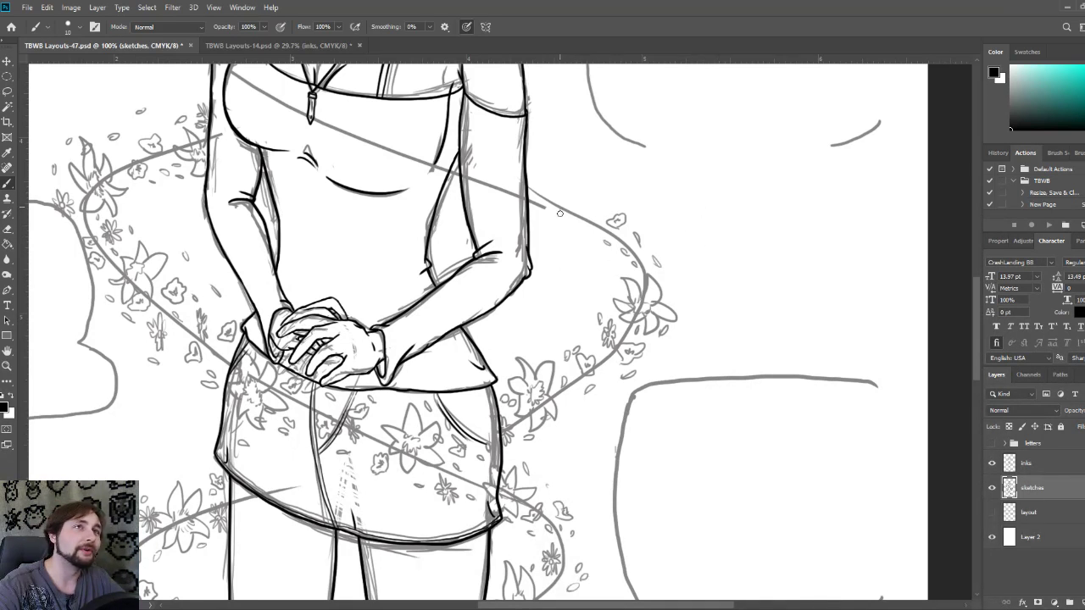
# Step: Sketch two small flowers on the upper vine, then pan to show more of the torso
pyautogui.moveTo(562, 214)
pyautogui.mouseDown()
pyautogui.moveTo(573, 222)
pyautogui.moveTo(583, 202)
pyautogui.moveTo(548, 197)
pyautogui.moveTo(557, 214)
pyautogui.mouseUp()
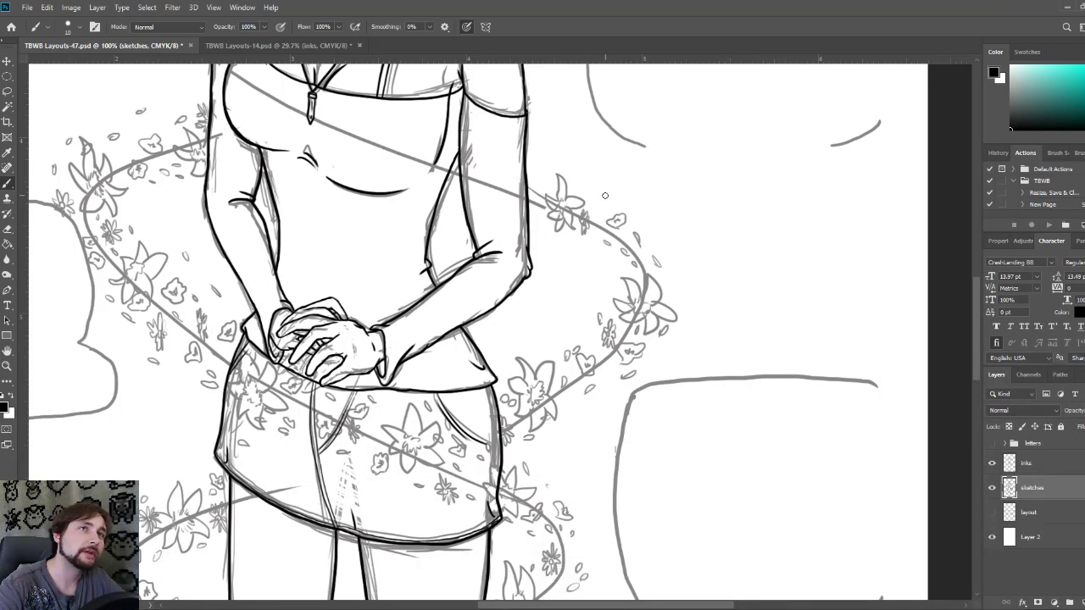
pyautogui.moveTo(602, 194); pyautogui.dragTo(599, 195)
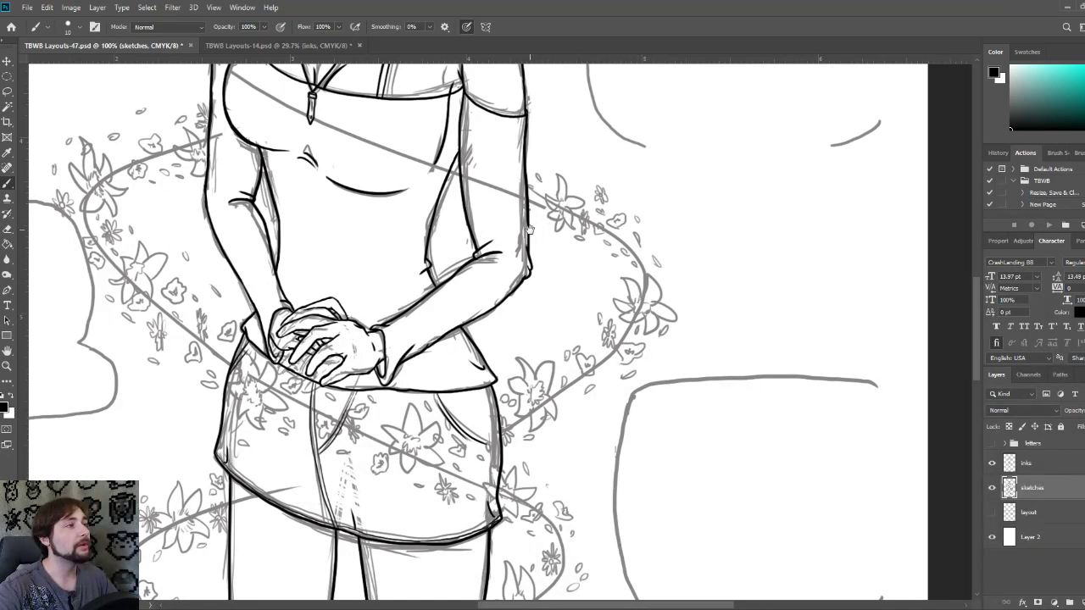
pyautogui.moveTo(522, 230); pyautogui.dragTo(581, 296)
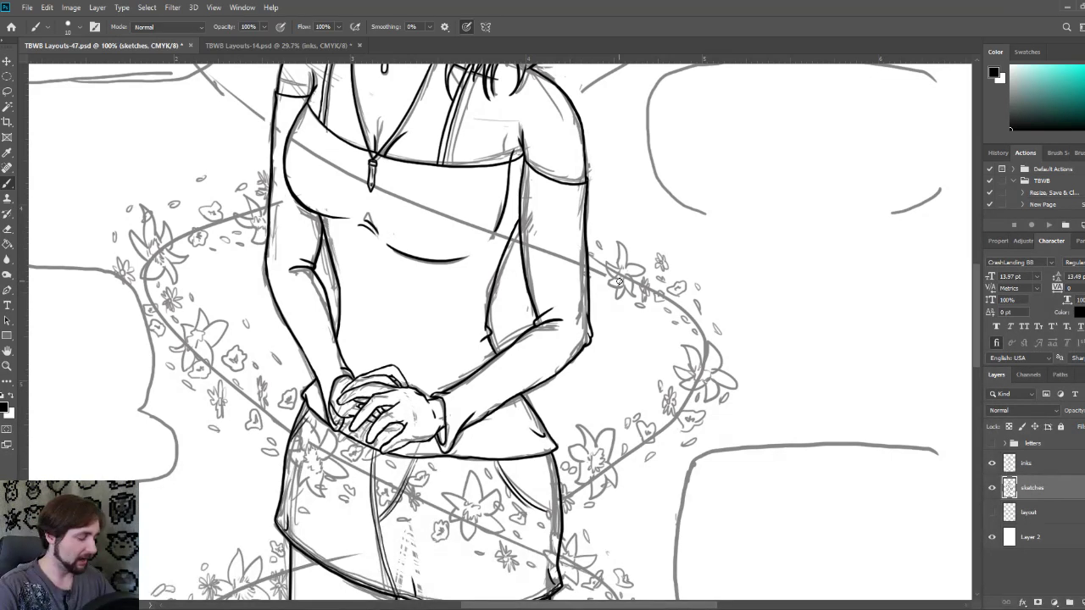
# Step: Pan up the torso and sketch small petals and a tiny blossom where the vine crosses the arm
pyautogui.moveTo(574, 299)
pyautogui.mouseDown()
pyautogui.moveTo(586, 352)
pyautogui.moveTo(560, 308)
pyautogui.moveTo(575, 311)
pyautogui.moveTo(569, 321)
pyautogui.mouseUp()
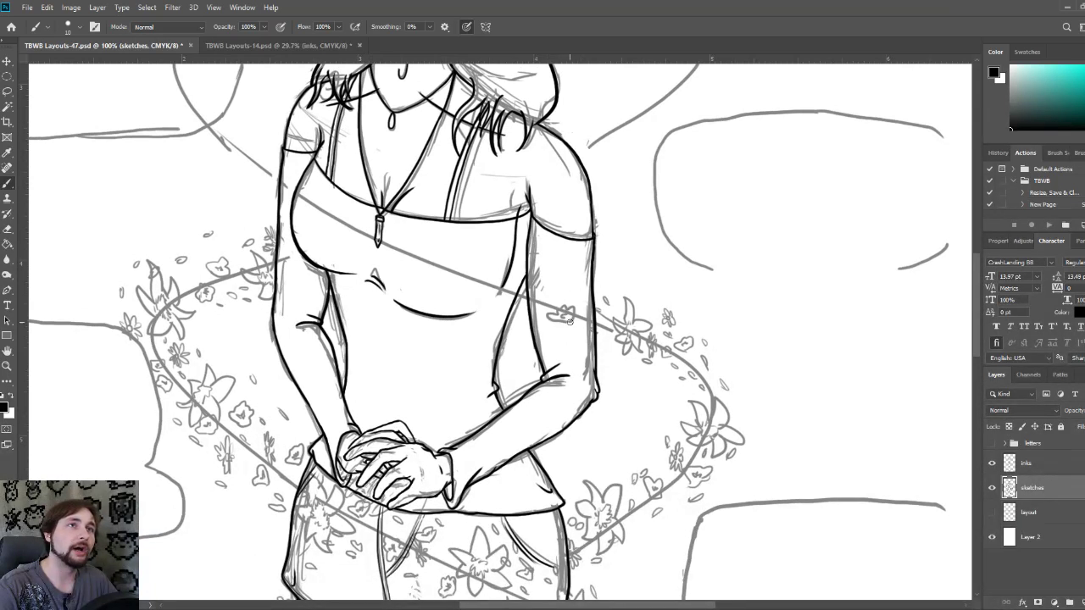
pyautogui.moveTo(551, 282); pyautogui.dragTo(559, 273)
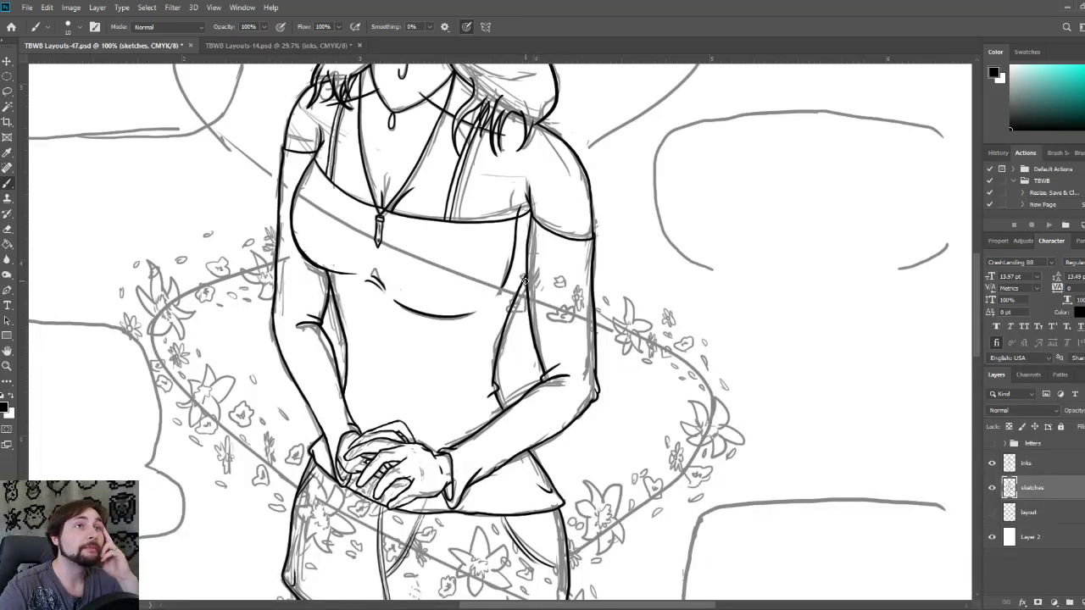
pyautogui.moveTo(526, 284)
pyautogui.mouseDown()
pyautogui.moveTo(530, 270)
pyautogui.moveTo(516, 273)
pyautogui.moveTo(514, 290)
pyautogui.moveTo(538, 260)
pyautogui.moveTo(532, 268)
pyautogui.mouseUp()
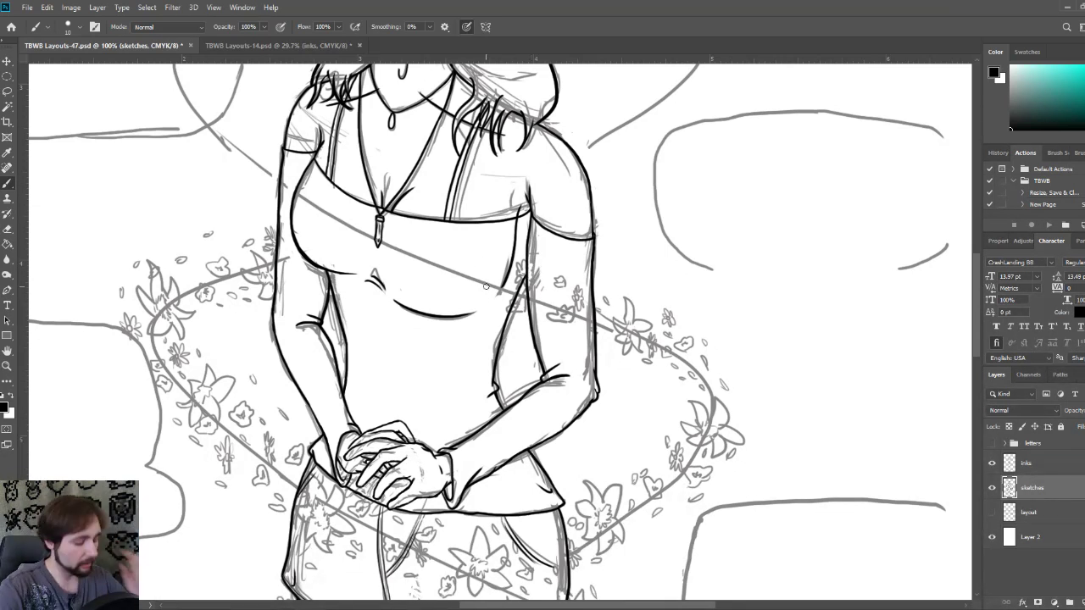
# Step: Sketch a lily where the vine crosses the chest and a small flower on the wreath
pyautogui.scroll(1, 487, 283)
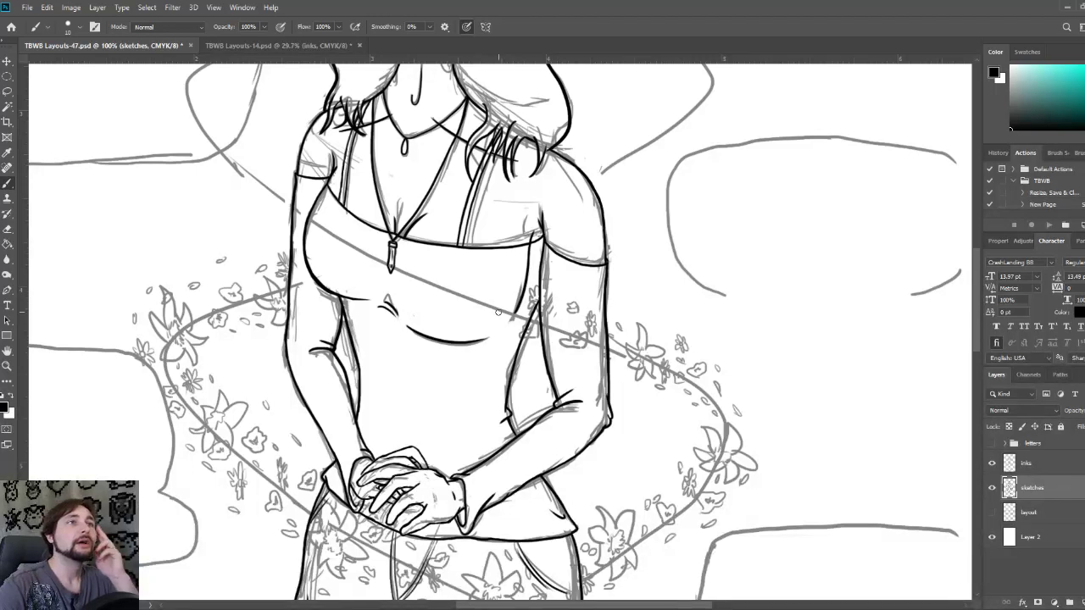
pyautogui.moveTo(479, 301)
pyautogui.mouseDown()
pyautogui.moveTo(507, 295)
pyautogui.moveTo(503, 312)
pyautogui.moveTo(490, 269)
pyautogui.moveTo(514, 302)
pyautogui.moveTo(524, 280)
pyautogui.moveTo(471, 302)
pyautogui.moveTo(494, 309)
pyautogui.moveTo(492, 328)
pyautogui.moveTo(516, 305)
pyautogui.moveTo(527, 315)
pyautogui.mouseUp()
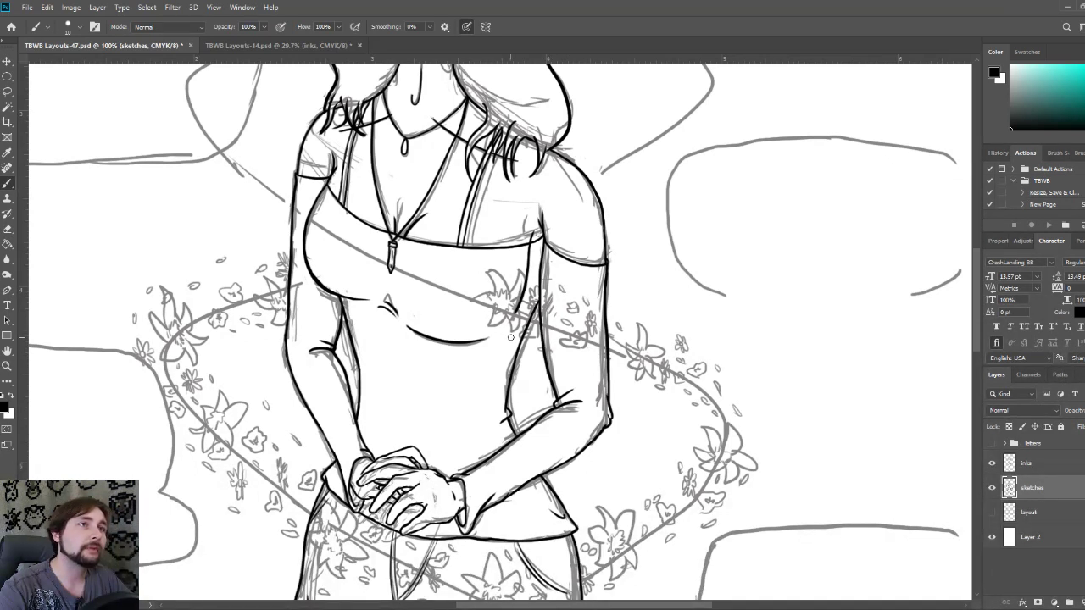
pyautogui.moveTo(461, 331); pyautogui.dragTo(477, 329)
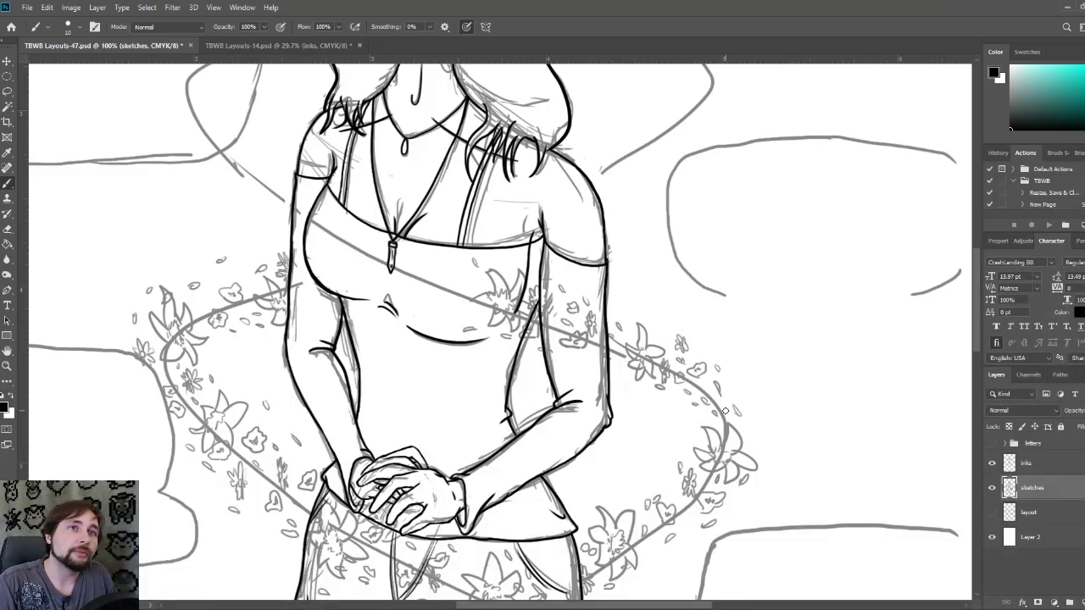
pyautogui.moveTo(723, 411)
pyautogui.mouseDown()
pyautogui.moveTo(734, 402)
pyautogui.moveTo(728, 410)
pyautogui.mouseUp()
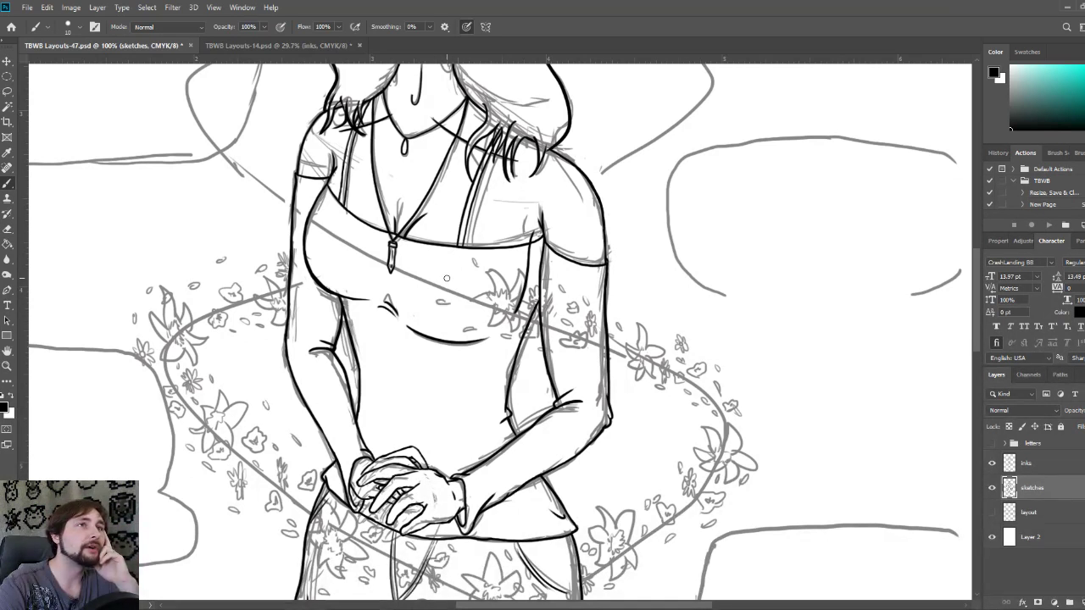
# Step: Sketch small flowers above the chest and left of the pendant, extending the vine toward the left shoulder
pyautogui.moveTo(419, 271)
pyautogui.mouseDown()
pyautogui.moveTo(433, 266)
pyautogui.moveTo(410, 287)
pyautogui.moveTo(415, 299)
pyautogui.mouseUp()
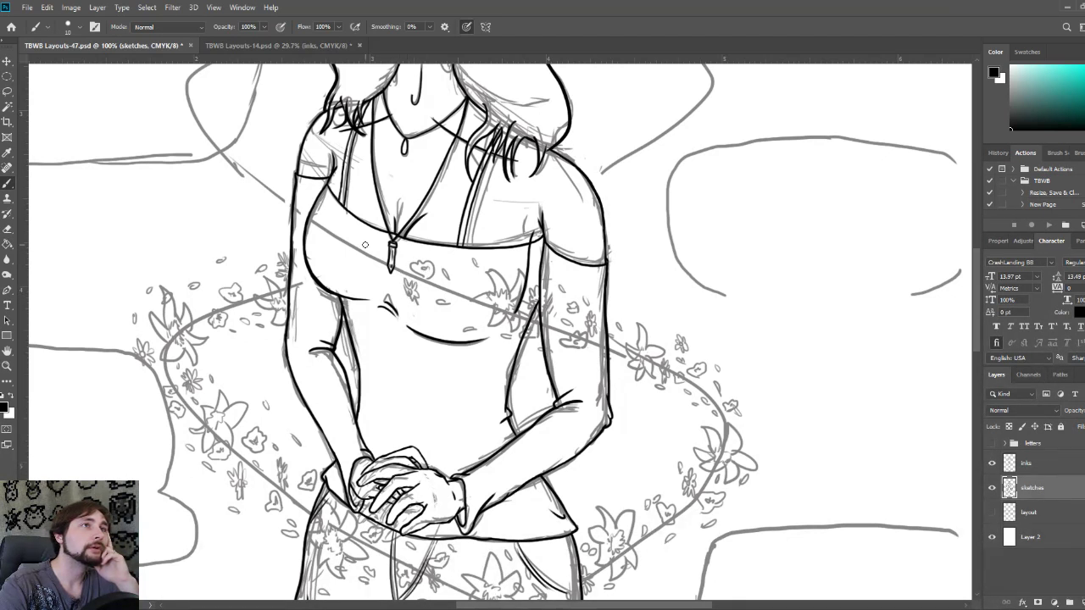
pyautogui.moveTo(358, 244)
pyautogui.mouseDown()
pyautogui.moveTo(370, 232)
pyautogui.moveTo(365, 241)
pyautogui.mouseUp()
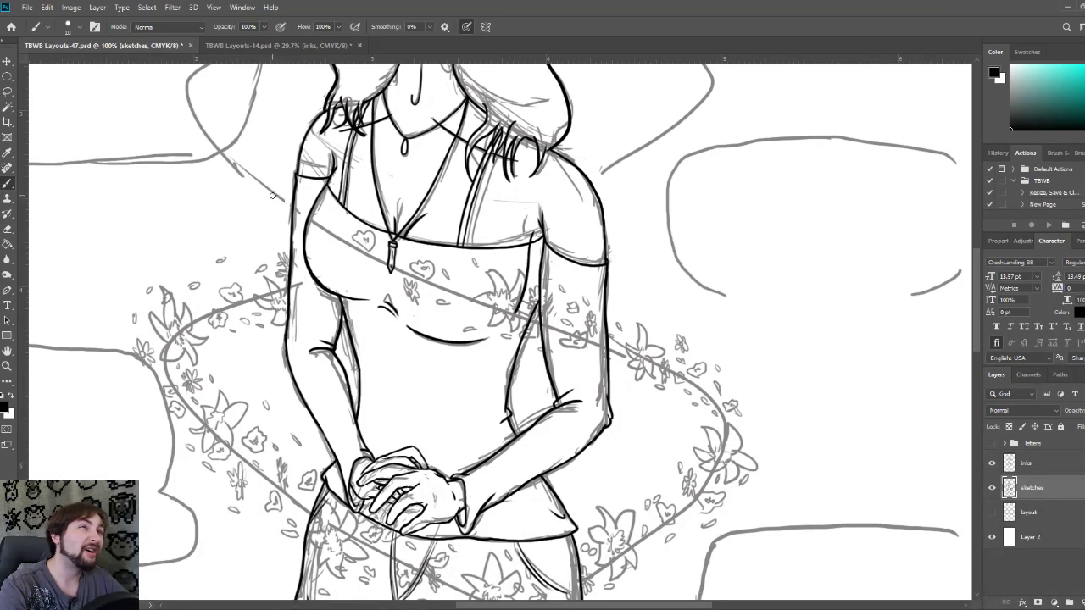
pyautogui.moveTo(270, 191)
pyautogui.mouseDown()
pyautogui.moveTo(288, 211)
pyautogui.moveTo(276, 169)
pyautogui.moveTo(297, 200)
pyautogui.moveTo(271, 223)
pyautogui.moveTo(282, 225)
pyautogui.moveTo(307, 217)
pyautogui.moveTo(300, 197)
pyautogui.mouseUp()
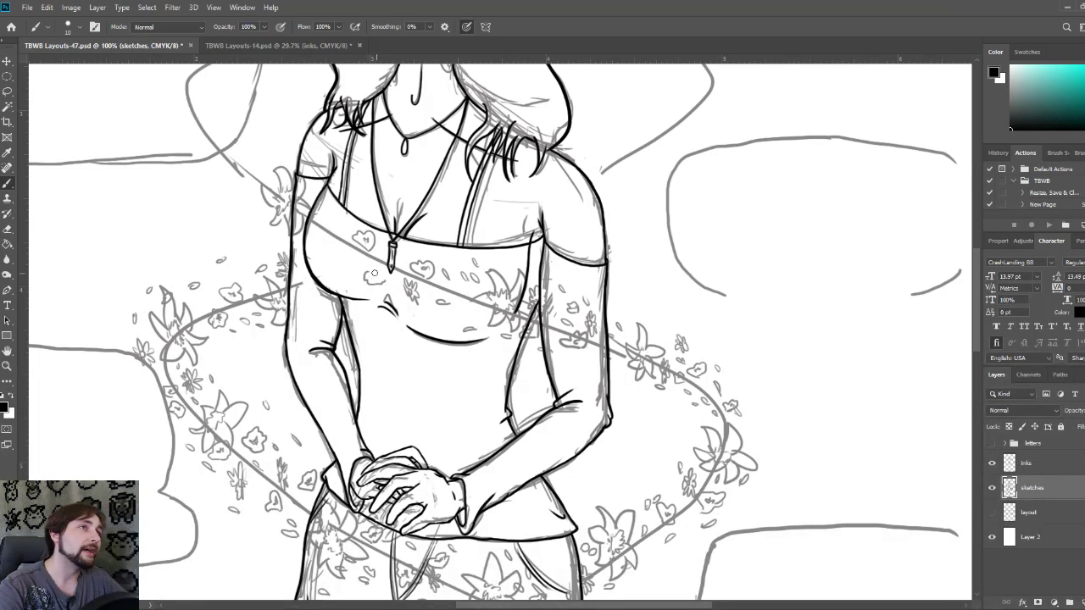
# Step: Add a small flower and a leafy doodle to the chest band, then pan up toward the head
pyautogui.moveTo(368, 269)
pyautogui.mouseDown()
pyautogui.moveTo(385, 280)
pyautogui.moveTo(375, 285)
pyautogui.mouseUp()
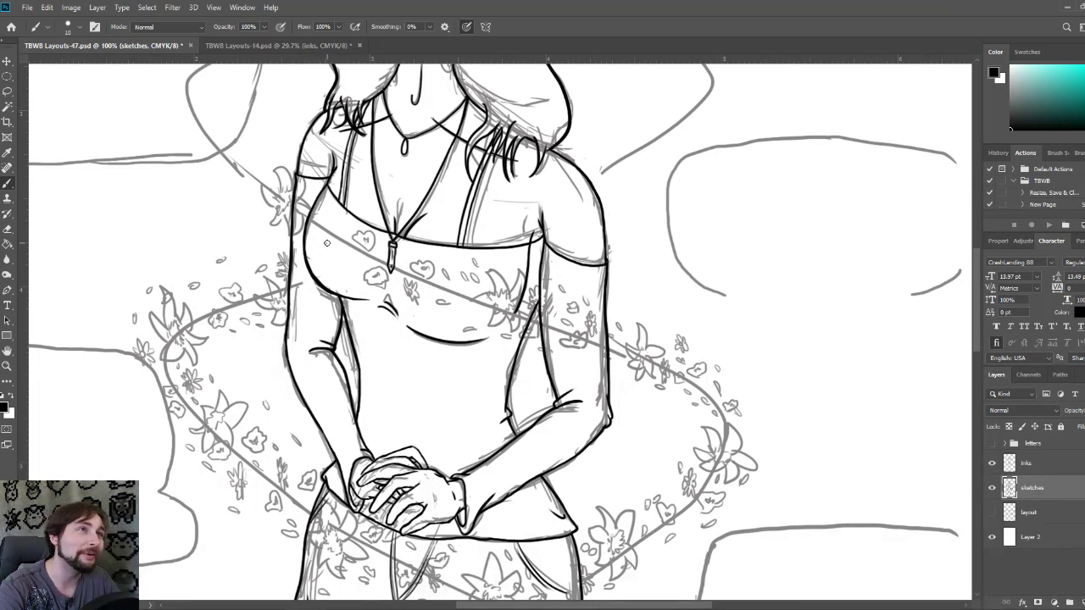
pyautogui.moveTo(327, 244)
pyautogui.mouseDown()
pyautogui.moveTo(325, 231)
pyautogui.moveTo(329, 257)
pyautogui.mouseUp()
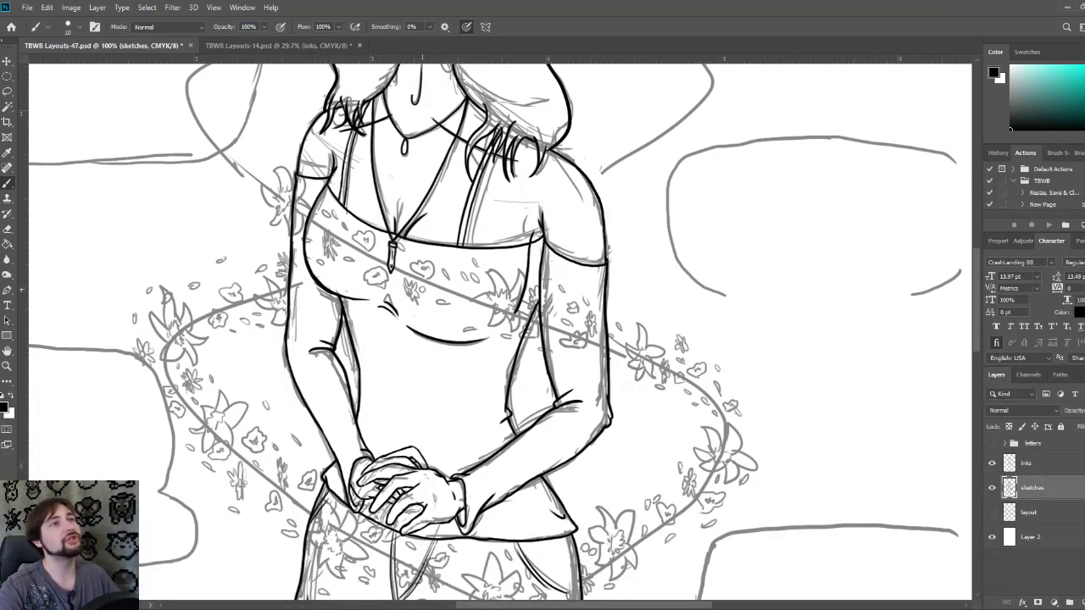
pyautogui.moveTo(376, 282)
pyautogui.mouseDown()
pyautogui.moveTo(466, 367)
pyautogui.moveTo(485, 370)
pyautogui.mouseUp()
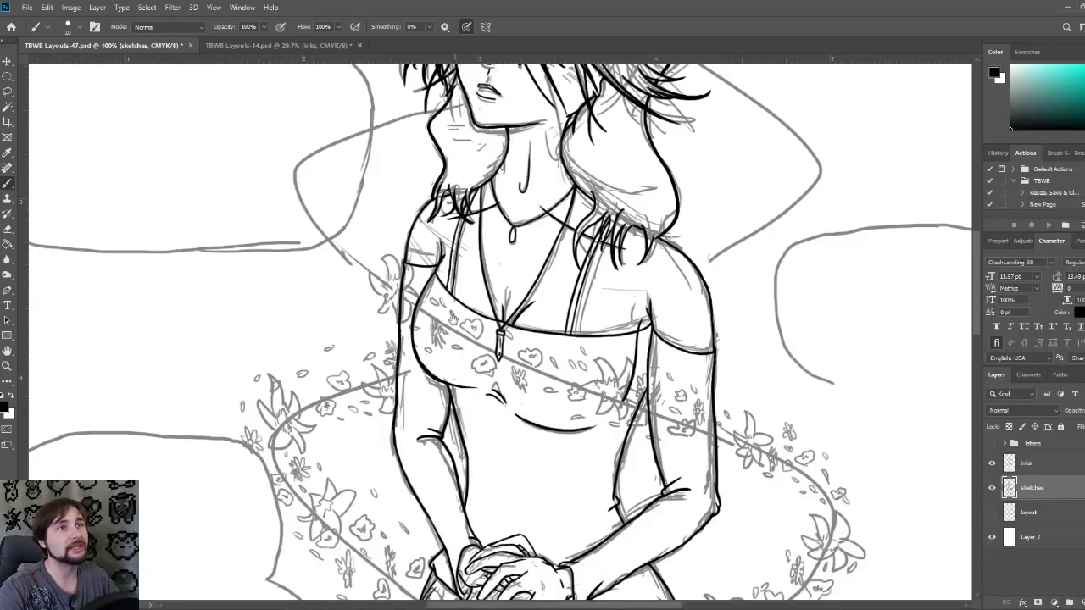
# Step: Sketch a petal left of the lily, a leaf beside the flowers and short strokes near the left shoulder
pyautogui.moveTo(445, 320); pyautogui.dragTo(481, 374)
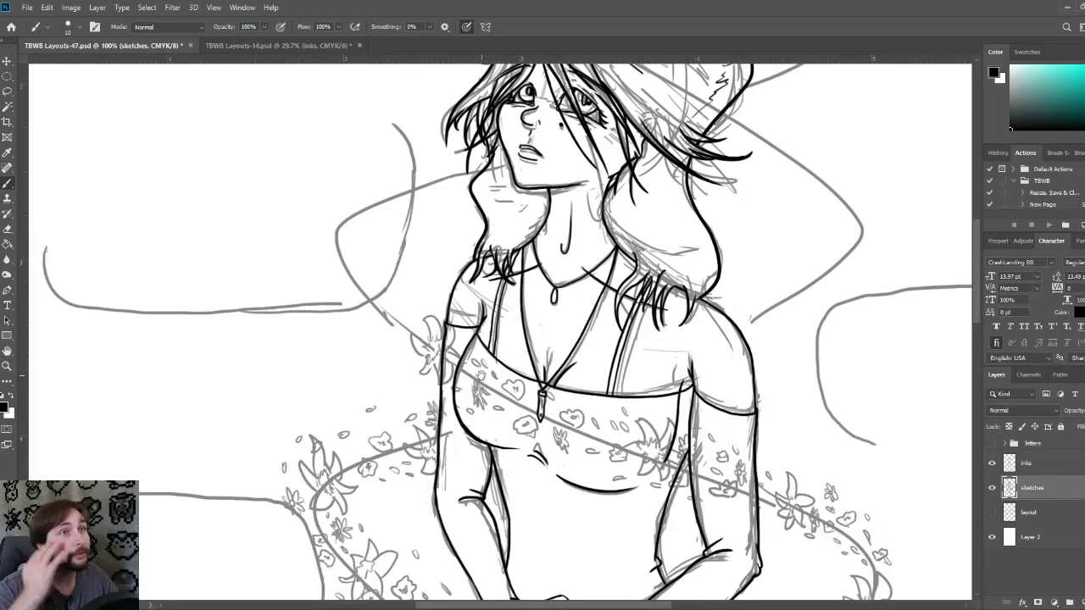
pyautogui.moveTo(389, 422); pyautogui.dragTo(336, 466)
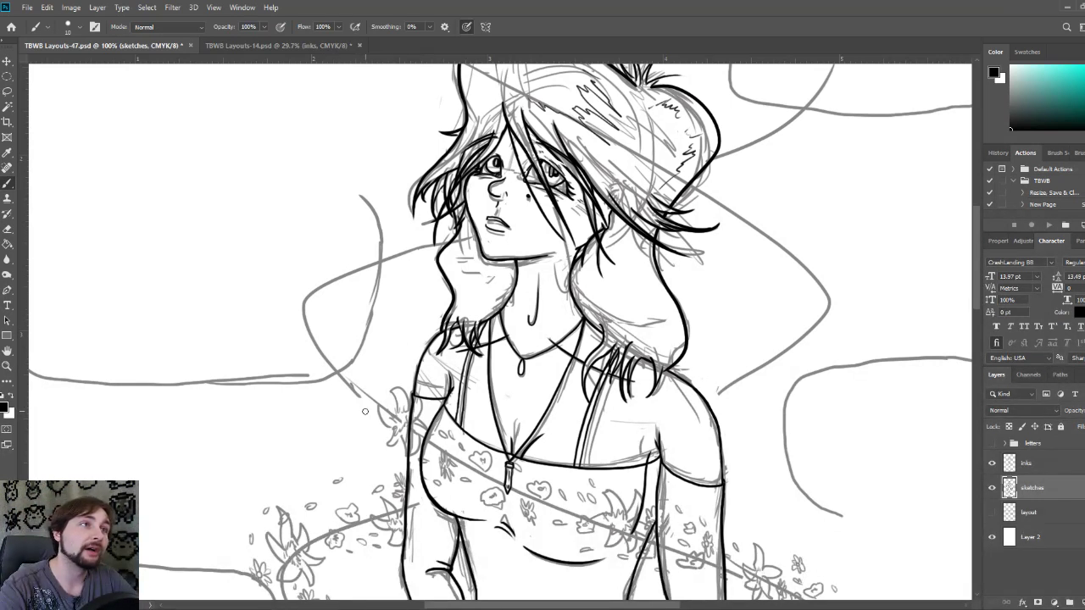
pyautogui.moveTo(363, 418)
pyautogui.mouseDown()
pyautogui.moveTo(351, 402)
pyautogui.moveTo(365, 396)
pyautogui.moveTo(359, 409)
pyautogui.moveTo(355, 391)
pyautogui.moveTo(371, 370)
pyautogui.moveTo(374, 395)
pyautogui.moveTo(371, 380)
pyautogui.mouseUp()
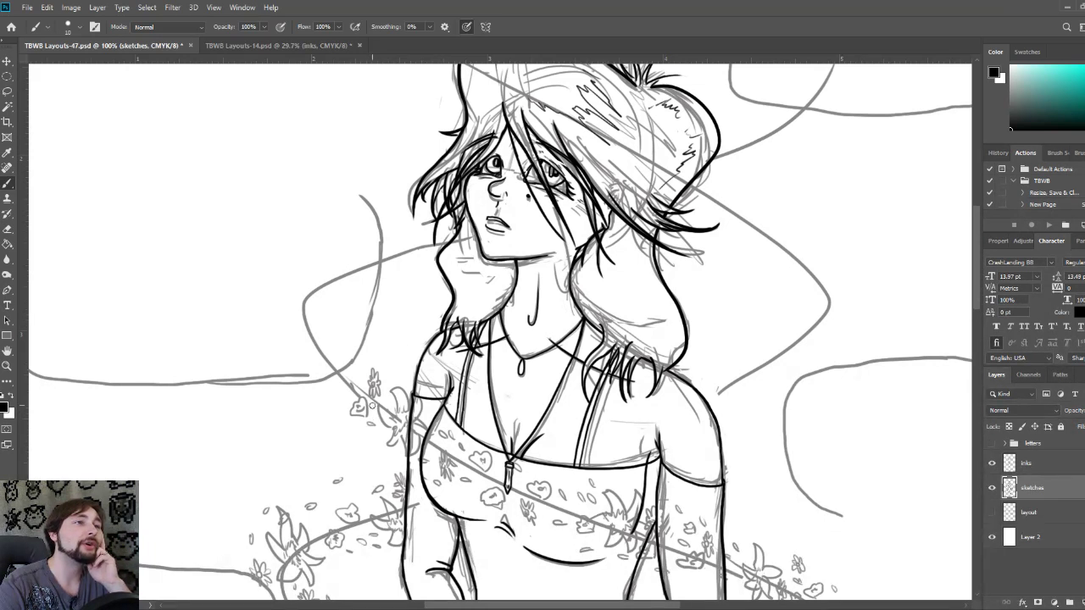
pyautogui.moveTo(333, 391)
pyautogui.mouseDown()
pyautogui.moveTo(342, 402)
pyautogui.moveTo(356, 368)
pyautogui.moveTo(341, 378)
pyautogui.mouseUp()
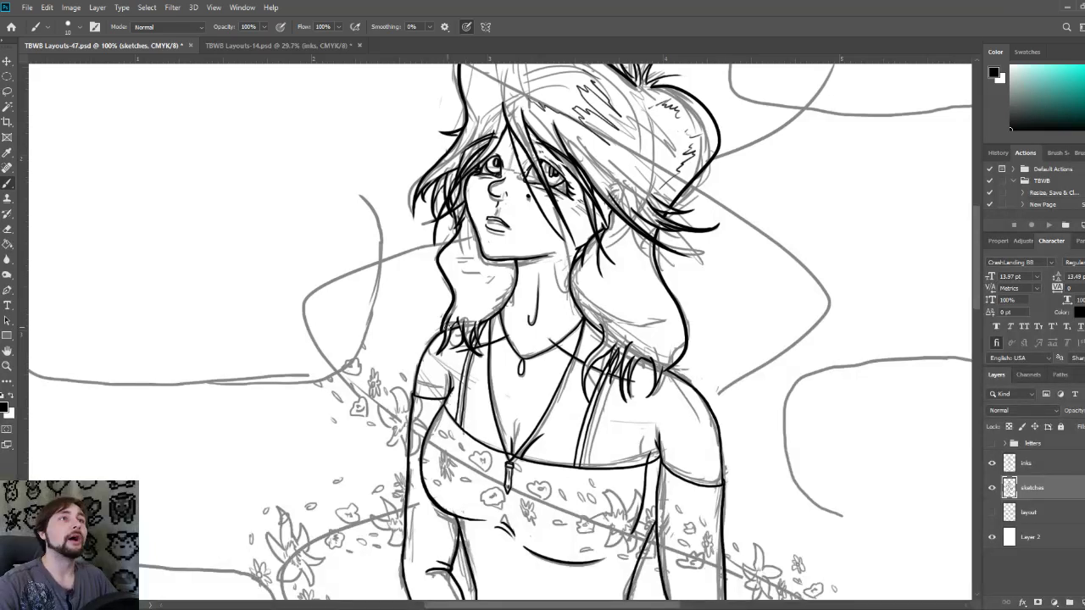
pyautogui.moveTo(428, 294); pyautogui.dragTo(391, 318)
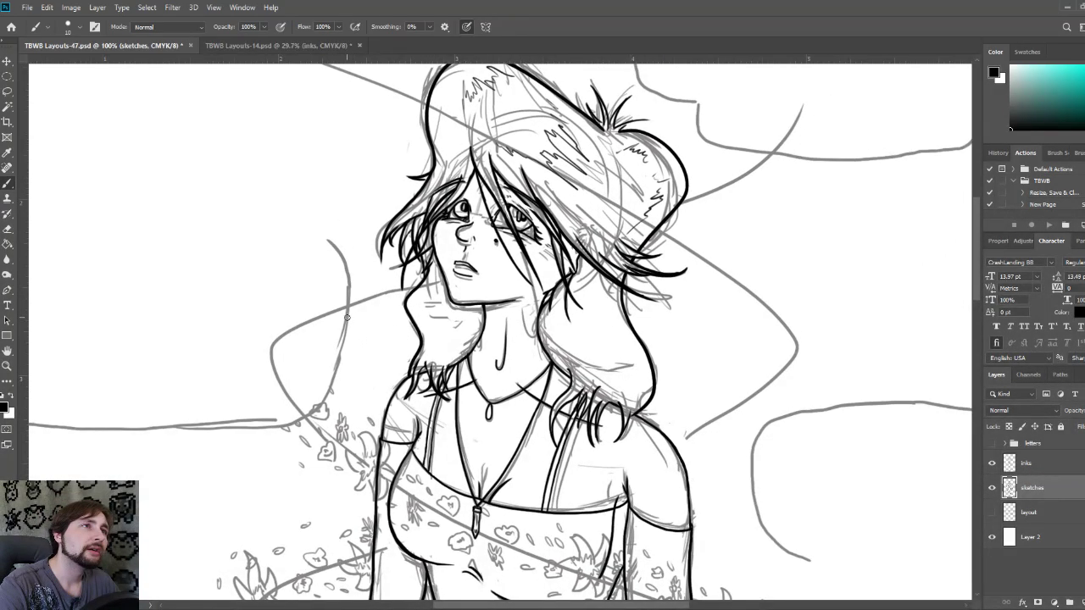
pyautogui.moveTo(350, 307)
pyautogui.mouseDown()
pyautogui.moveTo(344, 295)
pyautogui.moveTo(339, 302)
pyautogui.moveTo(356, 309)
pyautogui.moveTo(346, 324)
pyautogui.moveTo(363, 303)
pyautogui.moveTo(354, 278)
pyautogui.moveTo(365, 269)
pyautogui.moveTo(379, 285)
pyautogui.moveTo(375, 261)
pyautogui.moveTo(368, 270)
pyautogui.moveTo(402, 289)
pyautogui.moveTo(371, 309)
pyautogui.moveTo(382, 309)
pyautogui.mouseUp()
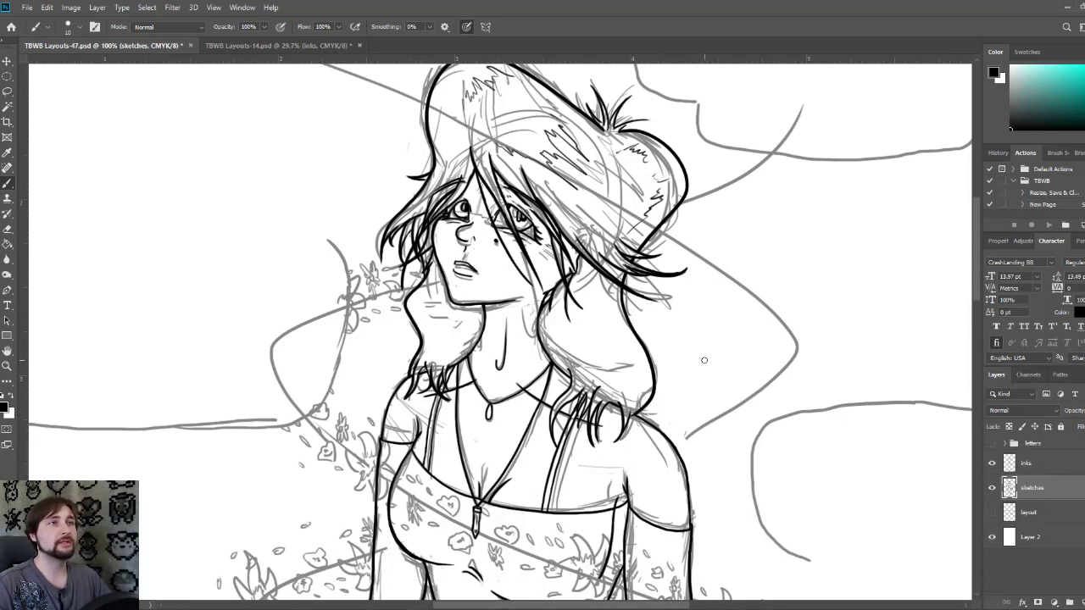
# Step: Frame the figure's head and start a small vine curl beside the hat
pyautogui.moveTo(709, 346); pyautogui.dragTo(620, 419)
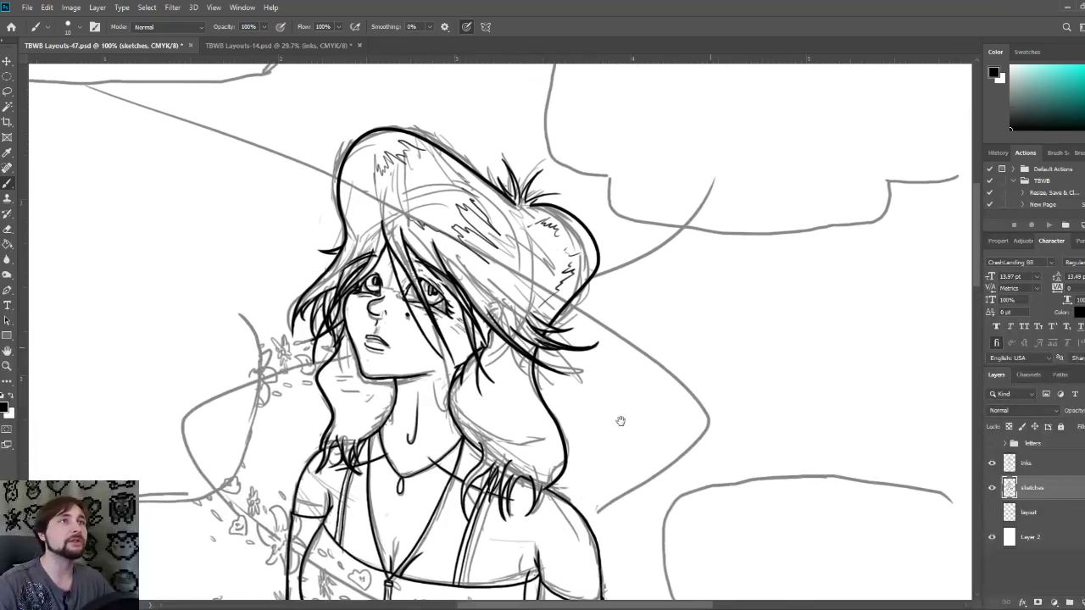
pyautogui.scroll(2, 613, 382)
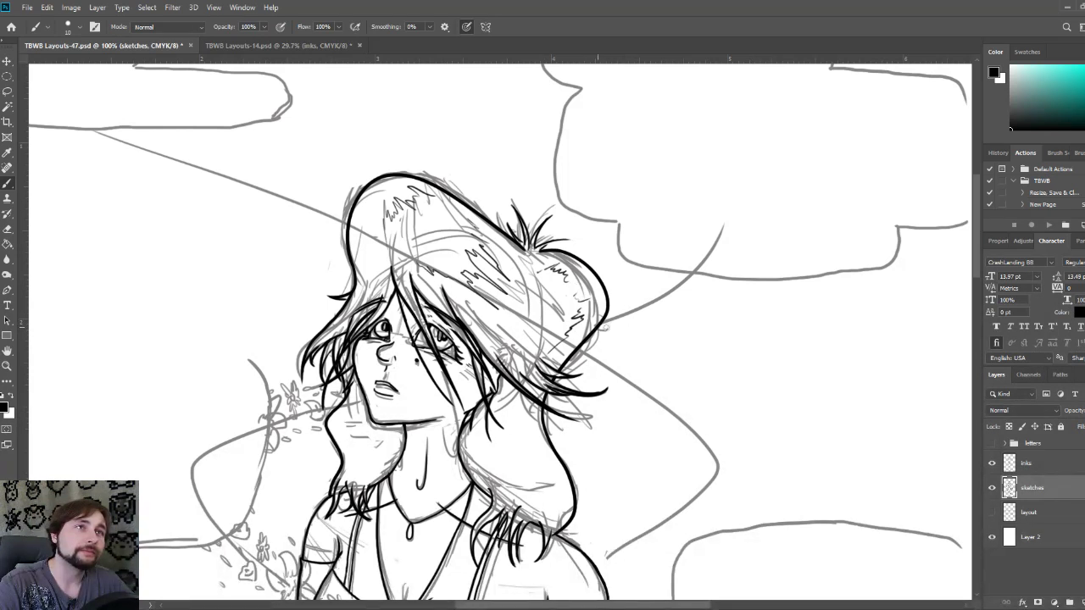
pyautogui.moveTo(612, 297)
pyautogui.mouseDown()
pyautogui.moveTo(648, 299)
pyautogui.moveTo(636, 285)
pyautogui.moveTo(639, 303)
pyautogui.moveTo(641, 294)
pyautogui.moveTo(701, 283)
pyautogui.mouseUp()
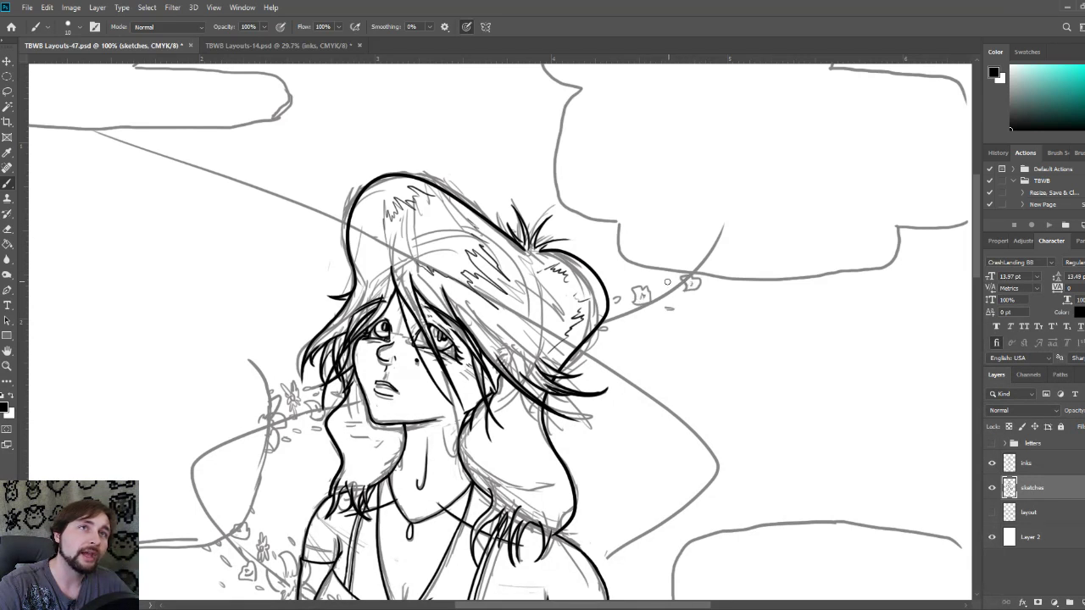
# Step: Sketch a squiggle under the hat's edge, flowers along the vine beside the hat, and small blossoms at the right shoulder
pyautogui.moveTo(624, 327); pyautogui.dragTo(635, 324)
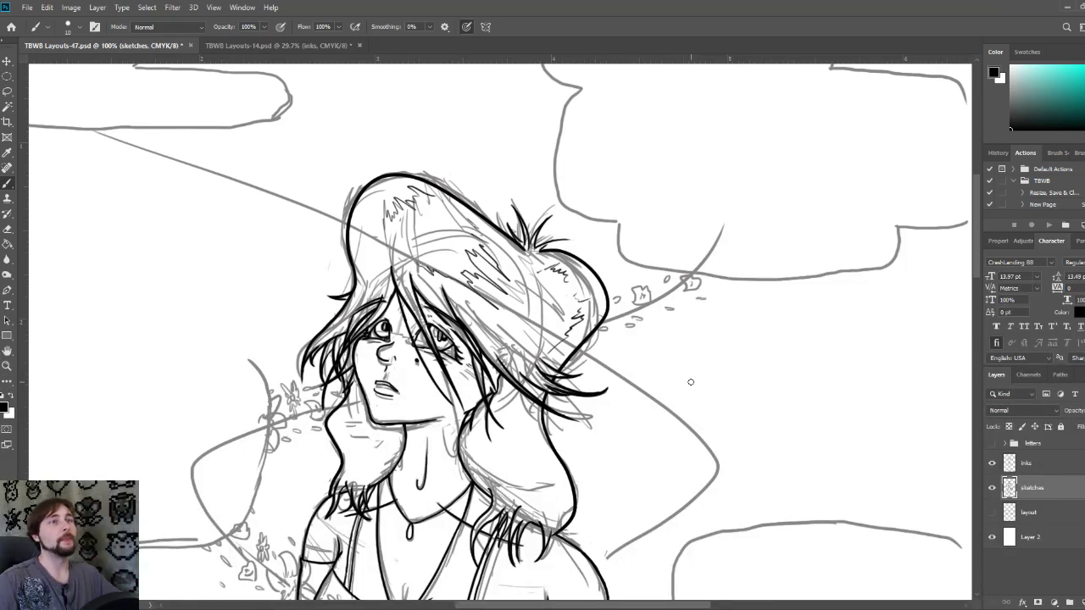
pyautogui.moveTo(696, 409); pyautogui.dragTo(701, 361)
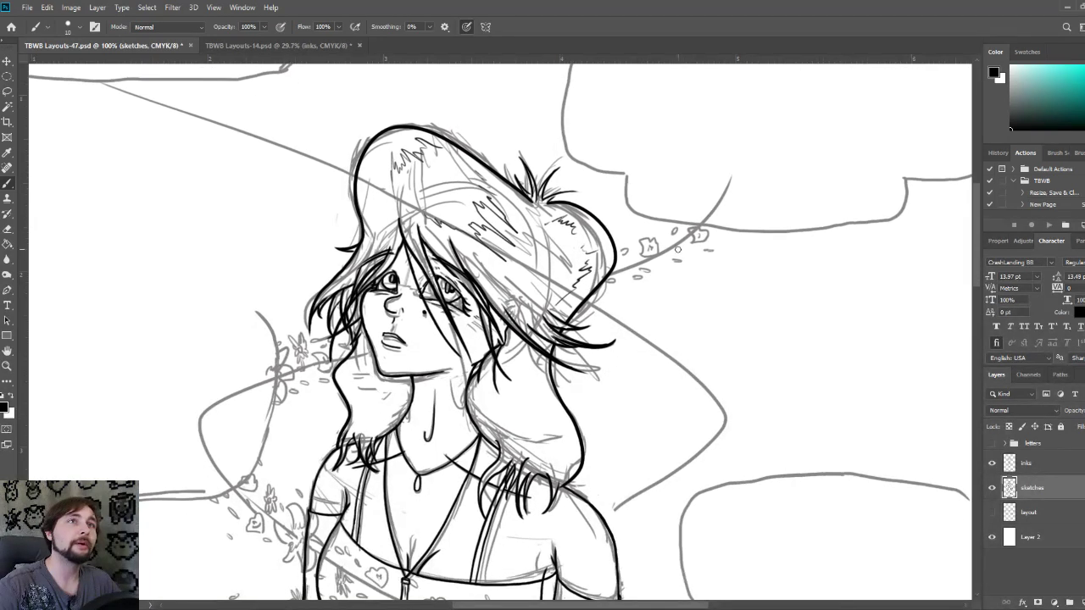
pyautogui.moveTo(667, 256)
pyautogui.mouseDown()
pyautogui.moveTo(671, 268)
pyautogui.moveTo(673, 237)
pyautogui.moveTo(665, 241)
pyautogui.mouseUp()
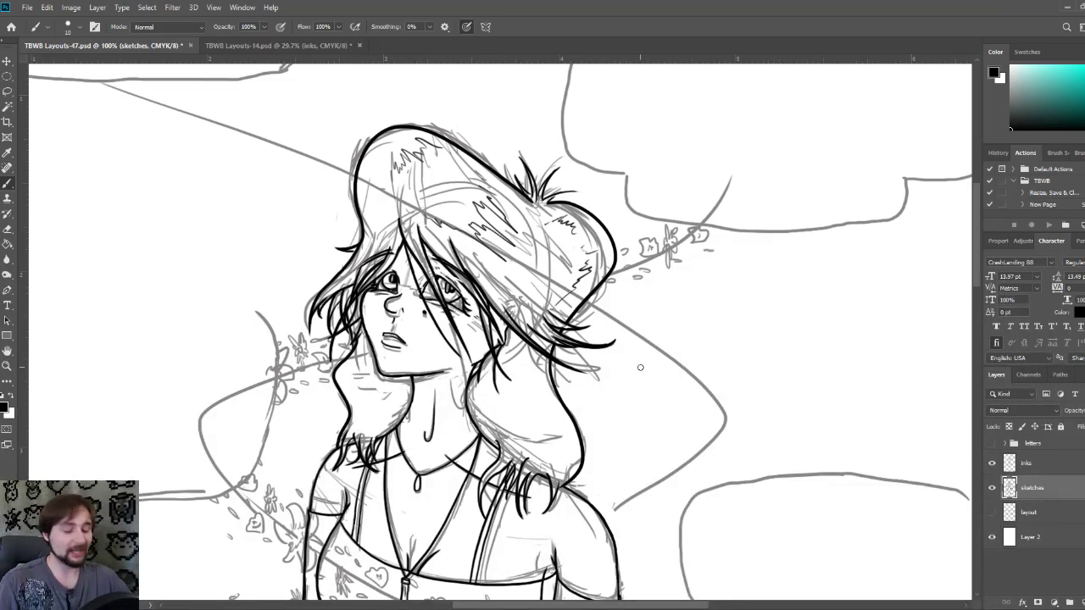
pyautogui.moveTo(646, 464); pyautogui.dragTo(649, 475)
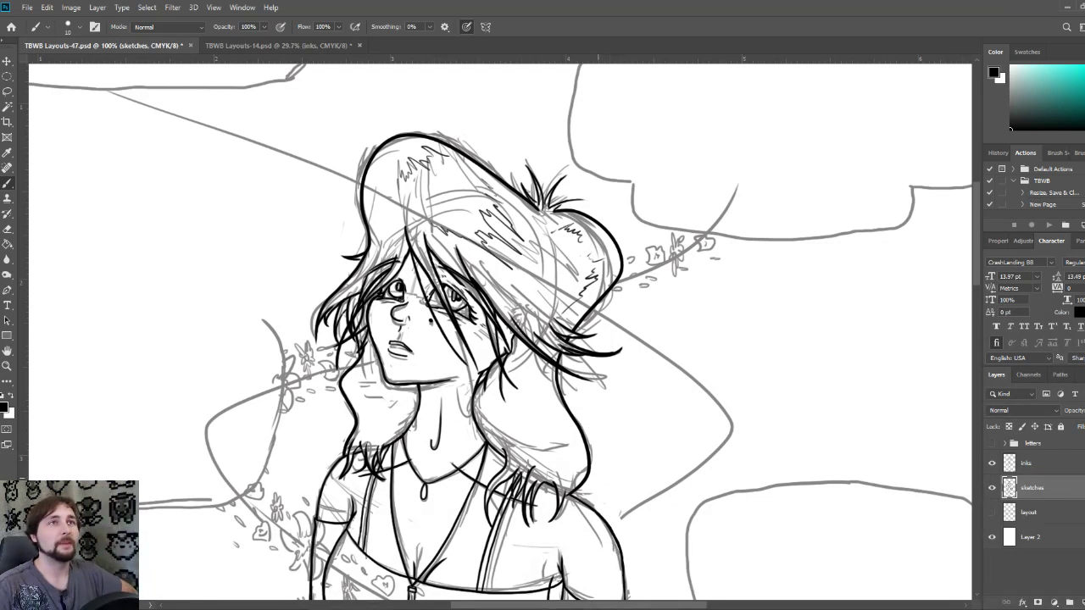
pyautogui.moveTo(619, 519)
pyautogui.mouseDown()
pyautogui.moveTo(605, 495)
pyautogui.moveTo(617, 502)
pyautogui.moveTo(628, 490)
pyautogui.moveTo(646, 538)
pyautogui.moveTo(621, 551)
pyautogui.mouseUp()
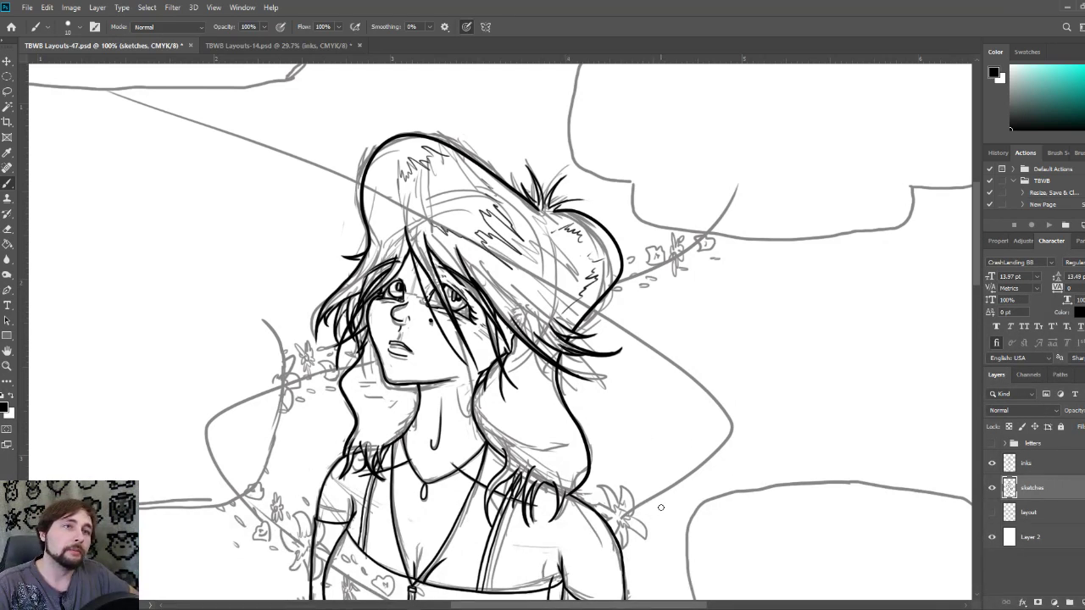
# Step: Add petal strokes to the shoulder flowers and scatter loose petals around the vine and right of the hair
pyautogui.moveTo(658, 497)
pyautogui.mouseDown()
pyautogui.moveTo(664, 504)
pyautogui.moveTo(652, 471)
pyautogui.moveTo(647, 485)
pyautogui.mouseUp()
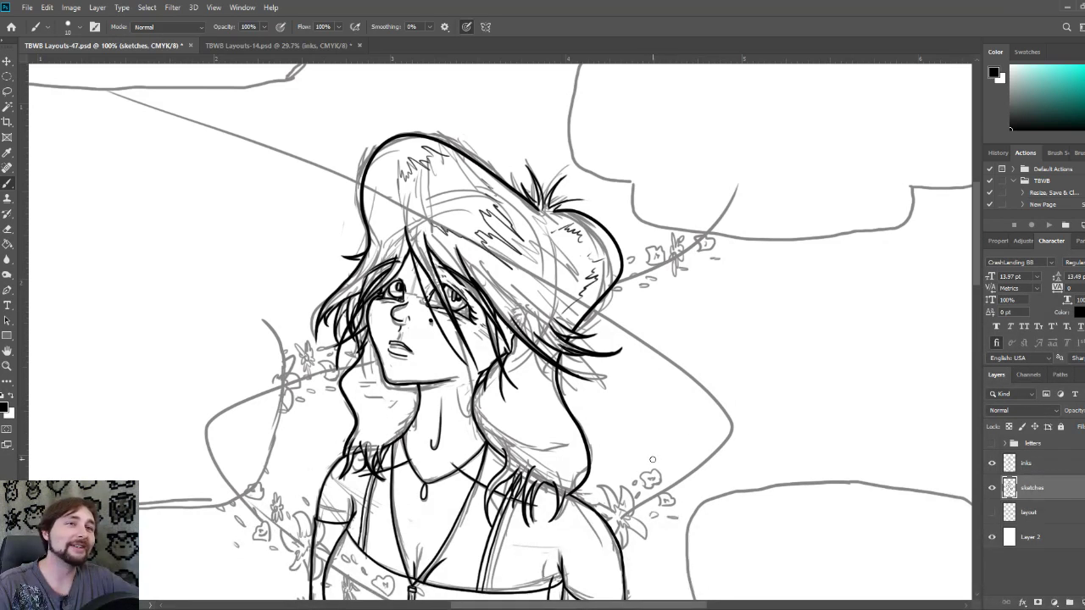
pyautogui.moveTo(683, 465)
pyautogui.mouseDown()
pyautogui.moveTo(690, 453)
pyautogui.moveTo(689, 479)
pyautogui.moveTo(689, 458)
pyautogui.mouseUp()
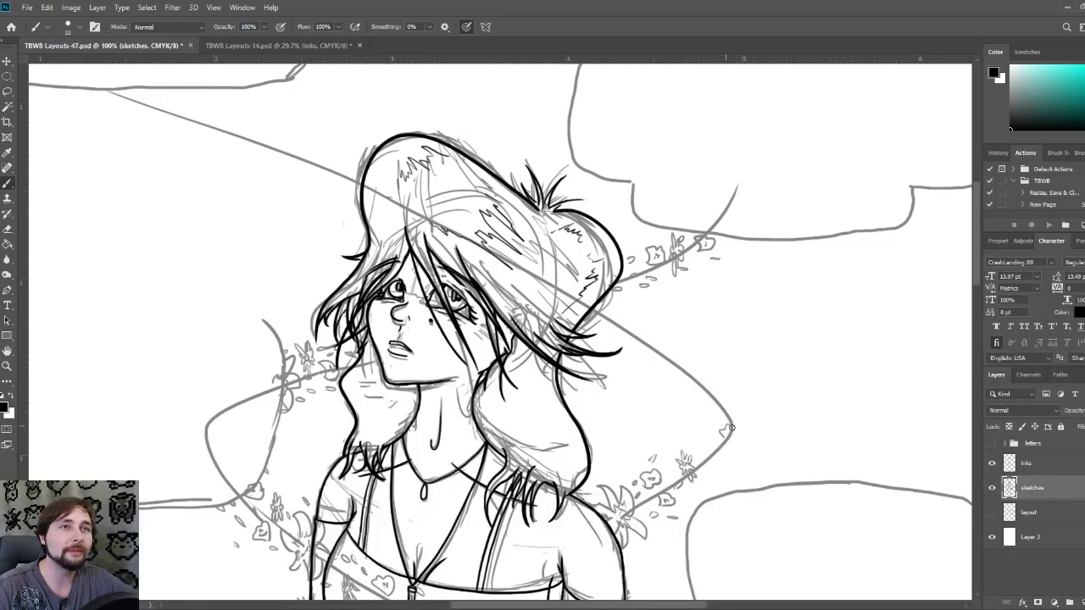
pyautogui.moveTo(731, 428)
pyautogui.mouseDown()
pyautogui.moveTo(725, 440)
pyautogui.moveTo(736, 443)
pyautogui.moveTo(712, 407)
pyautogui.moveTo(739, 424)
pyautogui.moveTo(721, 442)
pyautogui.moveTo(737, 458)
pyautogui.moveTo(749, 416)
pyautogui.mouseUp()
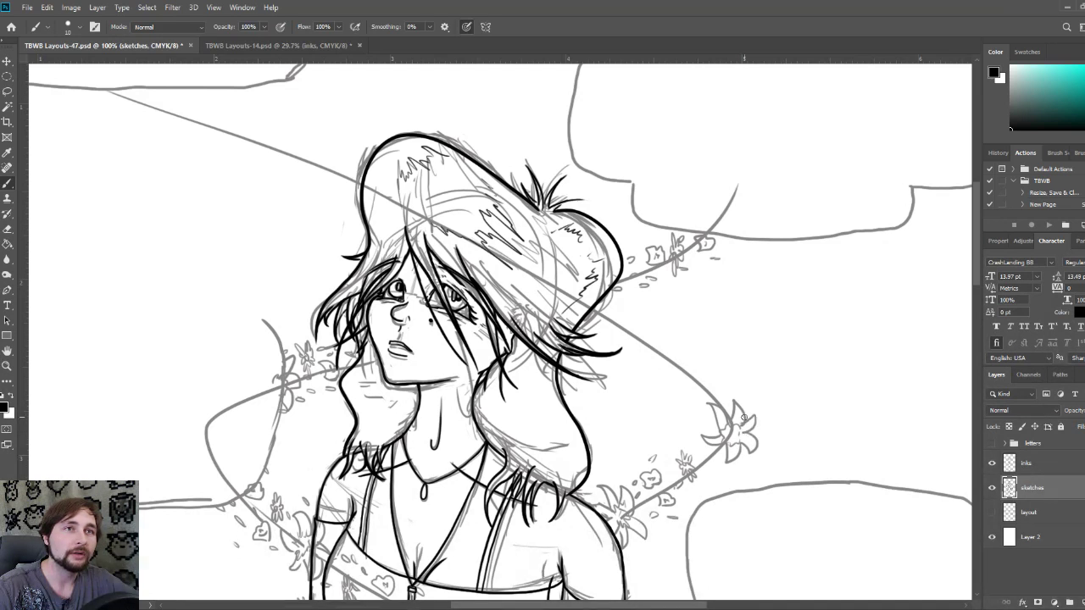
pyautogui.moveTo(699, 449)
pyautogui.mouseDown()
pyautogui.moveTo(687, 435)
pyautogui.moveTo(706, 441)
pyautogui.moveTo(697, 441)
pyautogui.mouseUp()
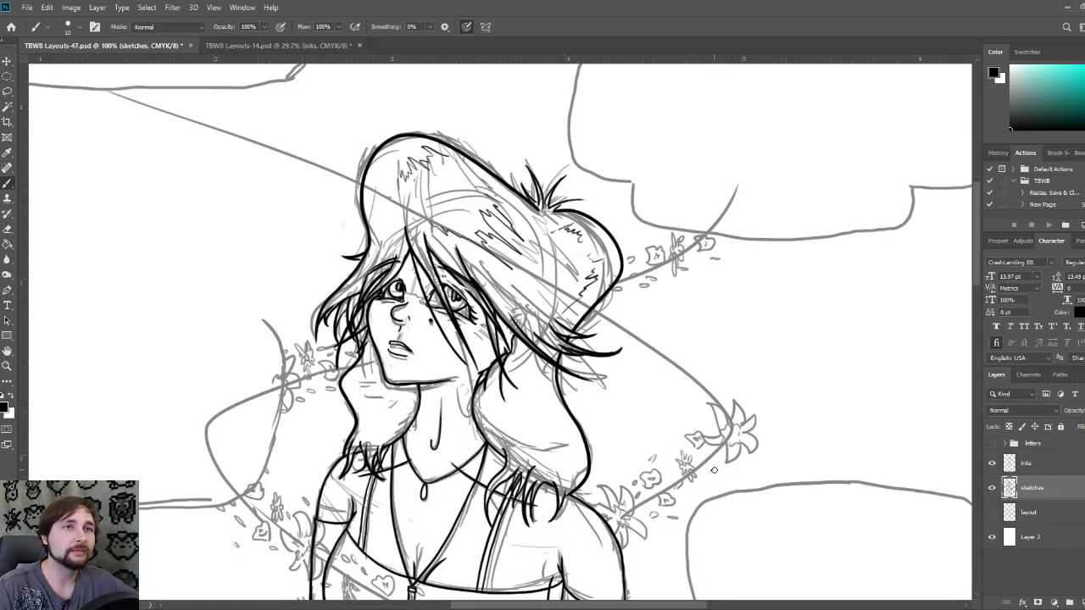
pyautogui.moveTo(714, 472); pyautogui.dragTo(726, 455)
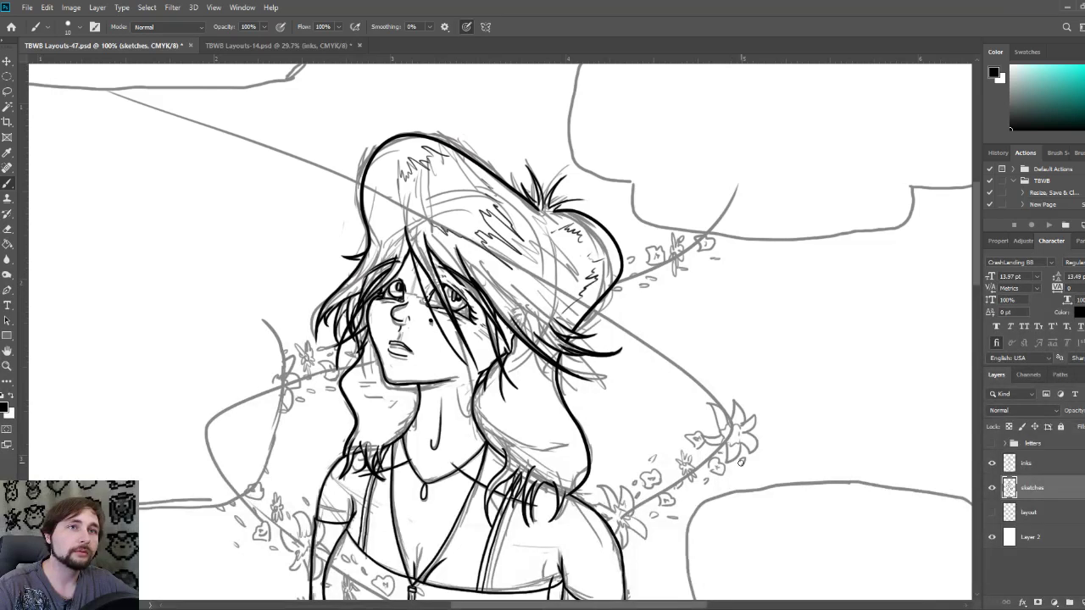
pyautogui.moveTo(769, 435)
pyautogui.mouseDown()
pyautogui.moveTo(766, 444)
pyautogui.moveTo(772, 419)
pyautogui.mouseUp()
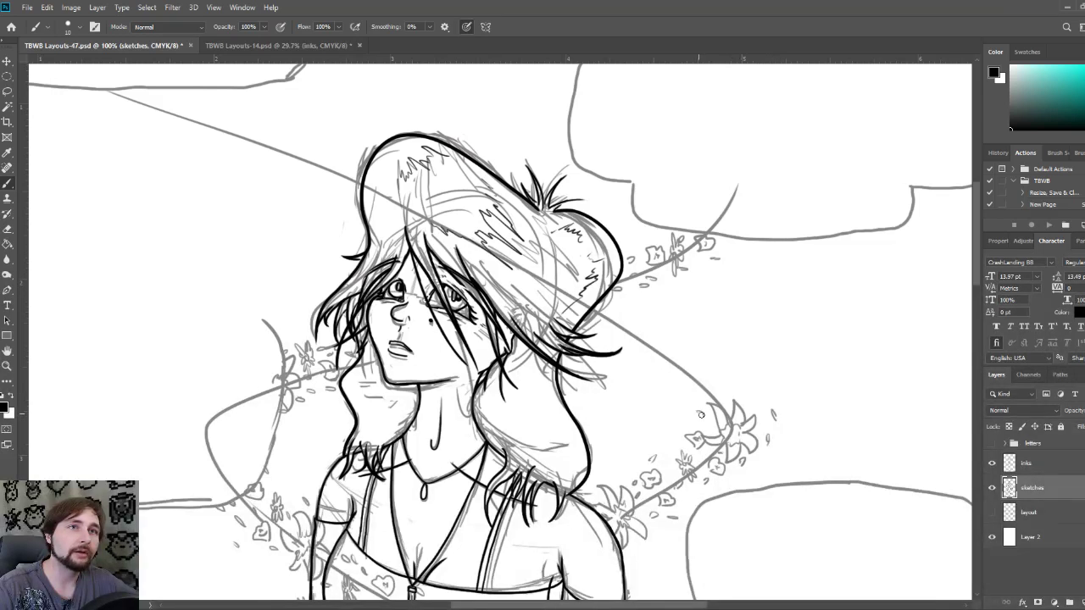
pyautogui.moveTo(675, 396); pyautogui.dragTo(681, 398)
pyautogui.moveTo(752, 371)
pyautogui.mouseDown()
pyautogui.moveTo(705, 353)
pyautogui.moveTo(631, 360)
pyautogui.moveTo(658, 373)
pyautogui.mouseUp()
pyautogui.moveTo(671, 324); pyautogui.dragTo(673, 330)
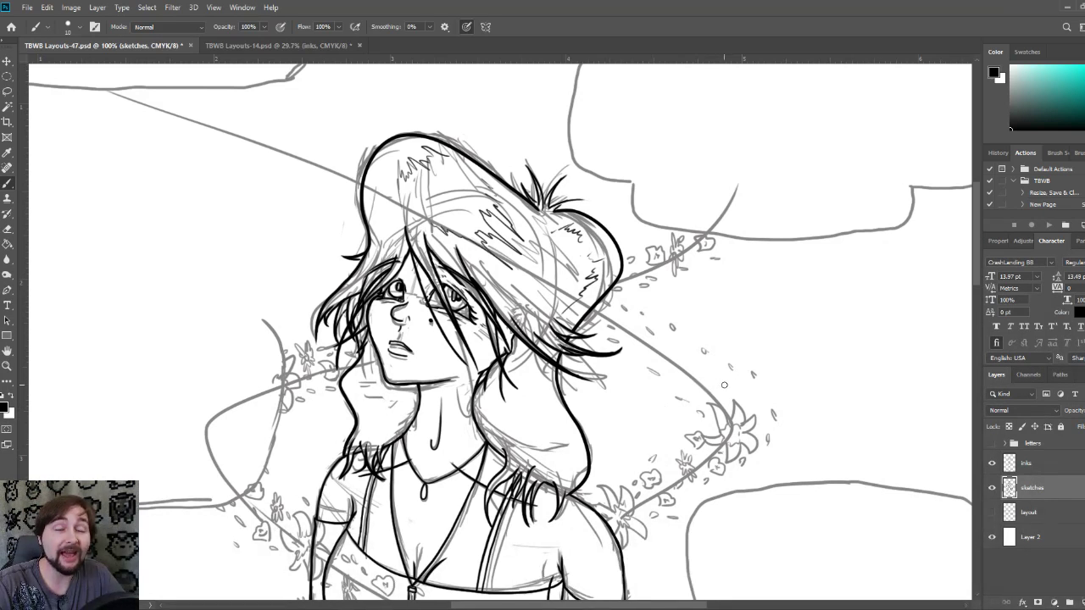
# Step: Sketch a small flower, petal strokes and two leaves along the vine right of the hair
pyautogui.moveTo(723, 382)
pyautogui.mouseDown()
pyautogui.moveTo(727, 372)
pyautogui.moveTo(720, 384)
pyautogui.mouseUp()
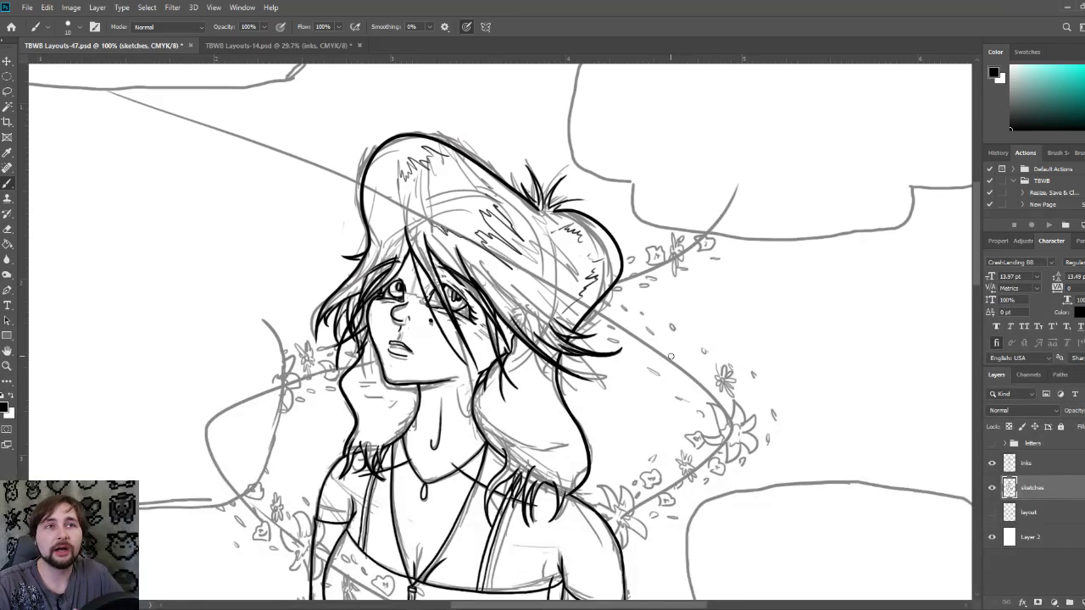
pyautogui.moveTo(660, 348)
pyautogui.mouseDown()
pyautogui.moveTo(665, 311)
pyautogui.moveTo(669, 344)
pyautogui.moveTo(685, 341)
pyautogui.moveTo(667, 378)
pyautogui.moveTo(664, 344)
pyautogui.moveTo(648, 351)
pyautogui.moveTo(663, 339)
pyautogui.moveTo(657, 346)
pyautogui.moveTo(648, 330)
pyautogui.moveTo(660, 358)
pyautogui.mouseUp()
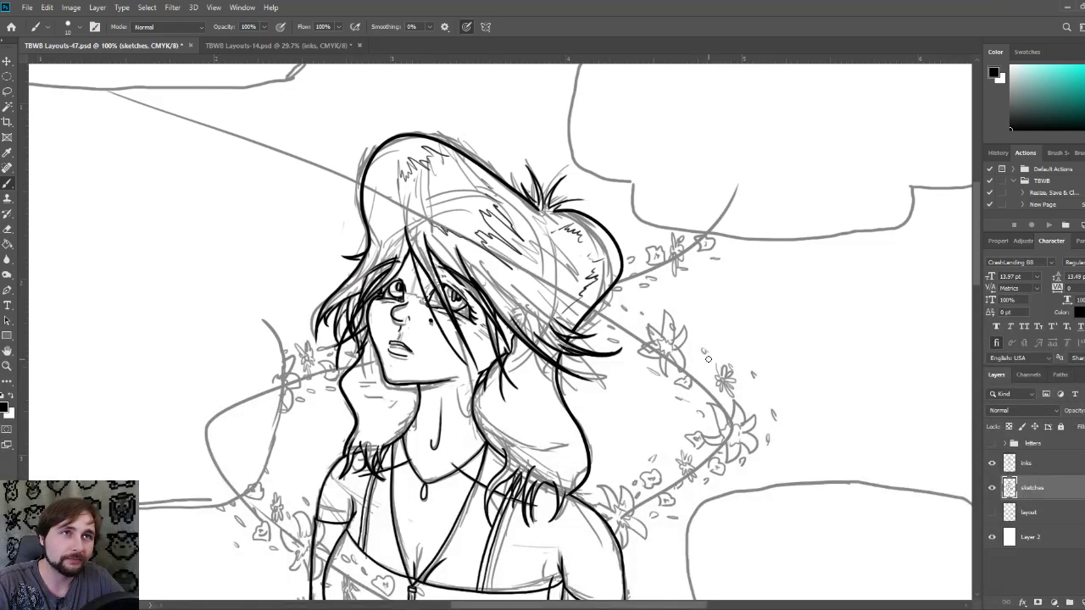
pyautogui.moveTo(708, 360)
pyautogui.mouseDown()
pyautogui.moveTo(692, 356)
pyautogui.moveTo(705, 347)
pyautogui.moveTo(700, 359)
pyautogui.mouseUp()
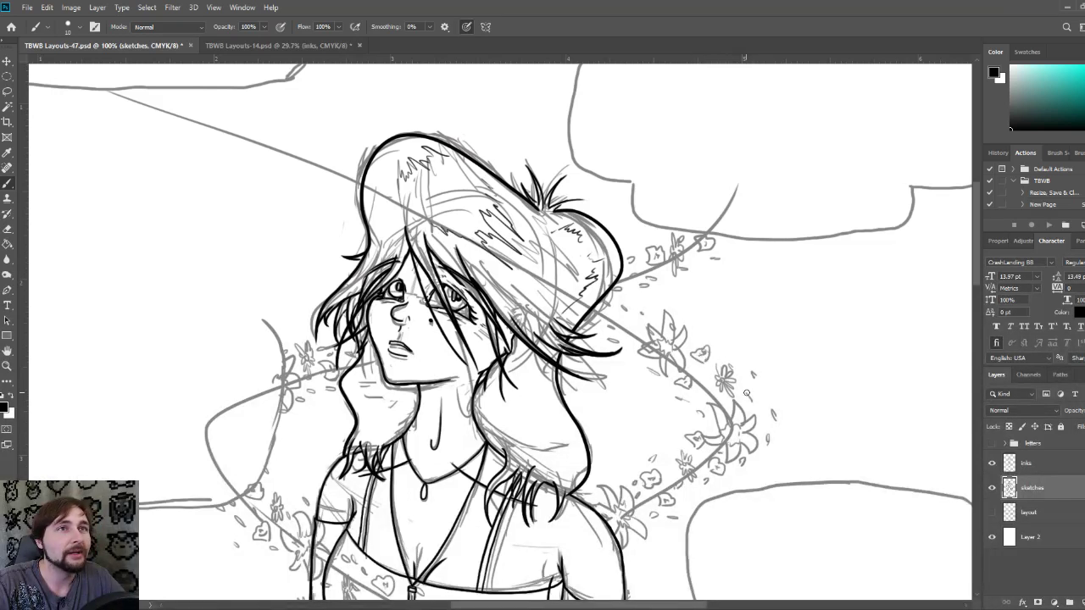
pyautogui.moveTo(747, 394)
pyautogui.mouseDown()
pyautogui.moveTo(760, 401)
pyautogui.moveTo(753, 392)
pyautogui.mouseUp()
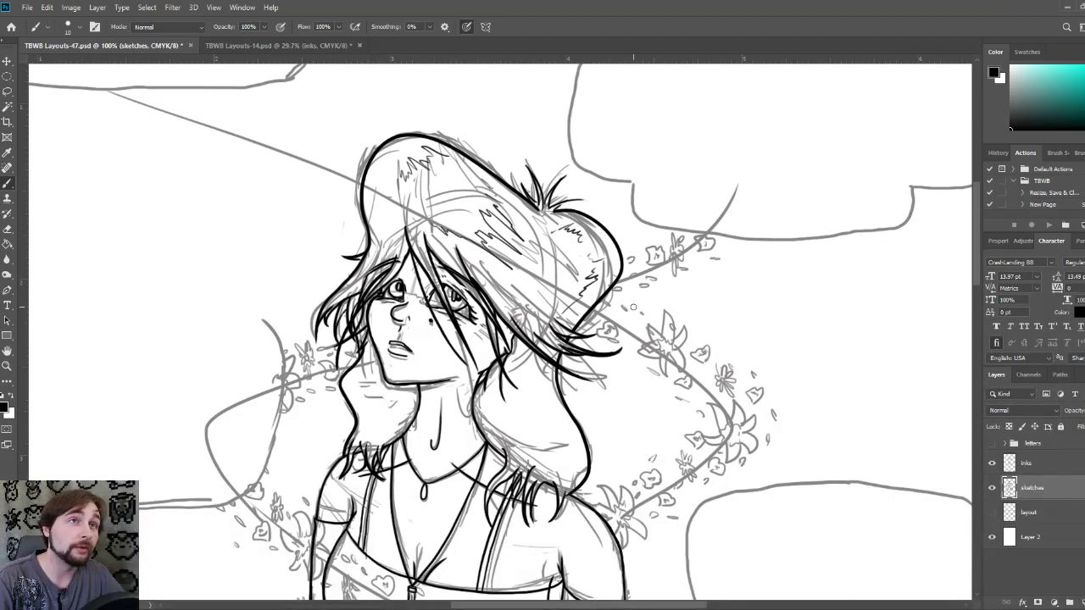
# Step: Draw a small flower near the hat and add strands along the hair
pyautogui.moveTo(631, 309)
pyautogui.mouseDown()
pyautogui.moveTo(627, 298)
pyautogui.moveTo(626, 317)
pyautogui.moveTo(620, 306)
pyautogui.mouseUp()
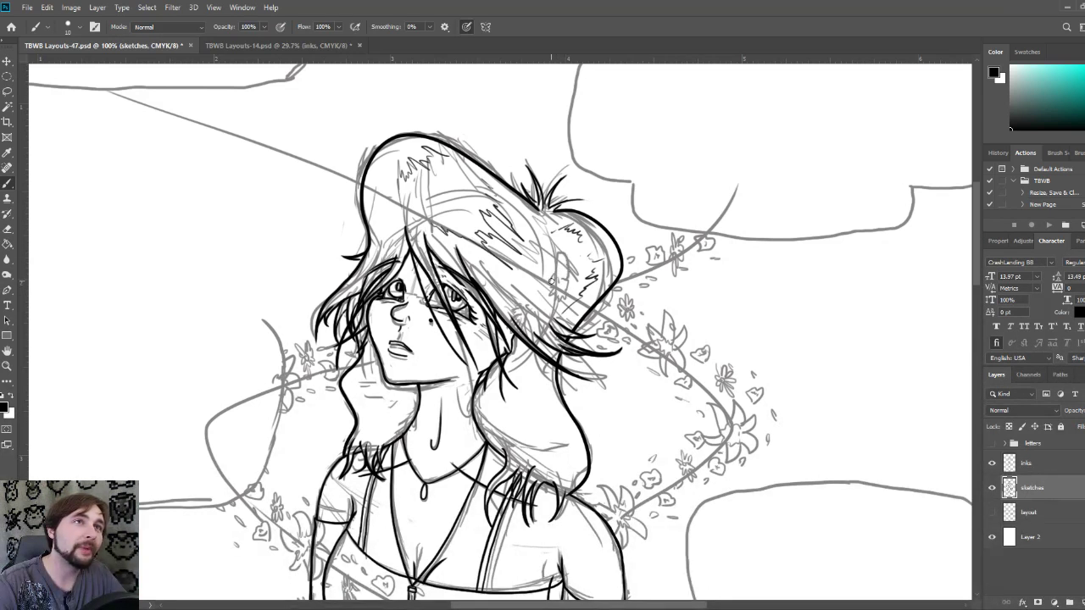
pyautogui.moveTo(537, 265)
pyautogui.mouseDown()
pyautogui.moveTo(530, 298)
pyautogui.moveTo(583, 301)
pyautogui.moveTo(565, 287)
pyautogui.moveTo(570, 249)
pyautogui.mouseUp()
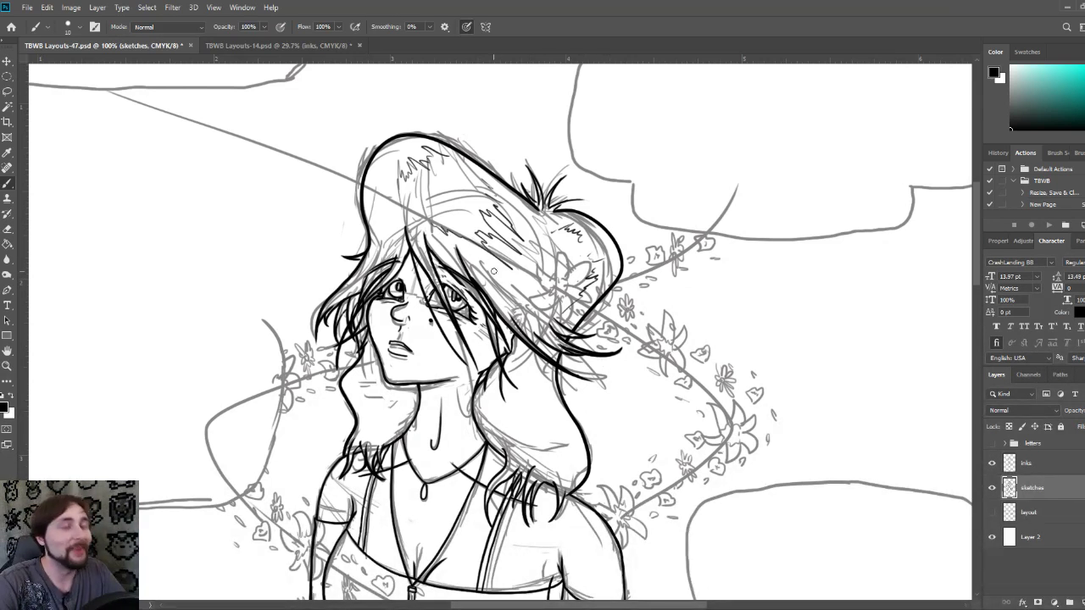
pyautogui.moveTo(515, 243); pyautogui.dragTo(593, 319)
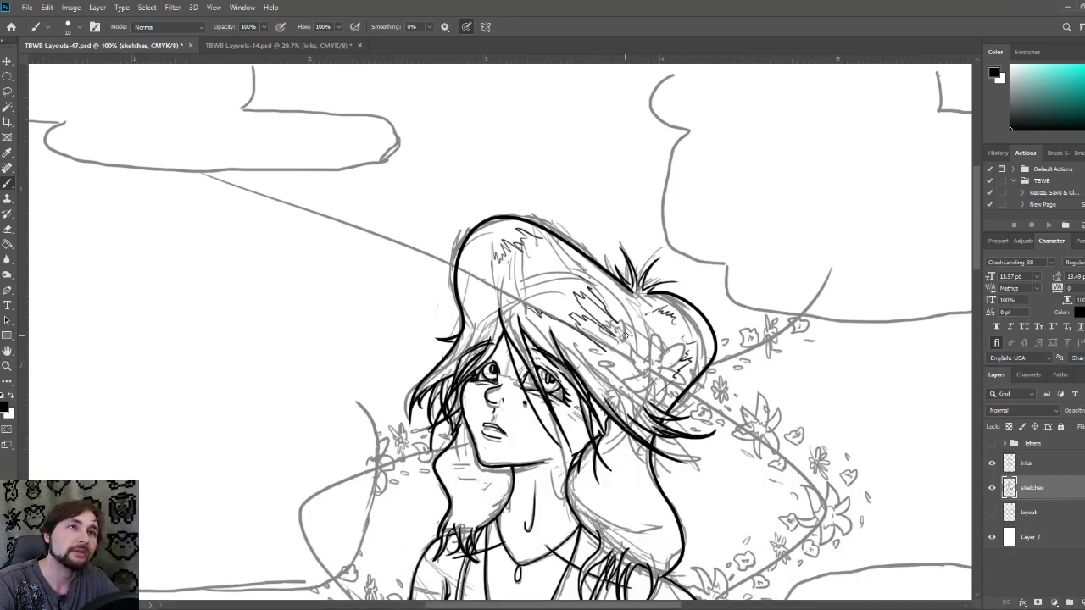
# Step: Draw a few short extra strands into the right side of the figure's hair
pyautogui.moveTo(583, 321)
pyautogui.mouseDown()
pyautogui.moveTo(593, 326)
pyautogui.moveTo(587, 335)
pyautogui.moveTo(578, 296)
pyautogui.mouseUp()
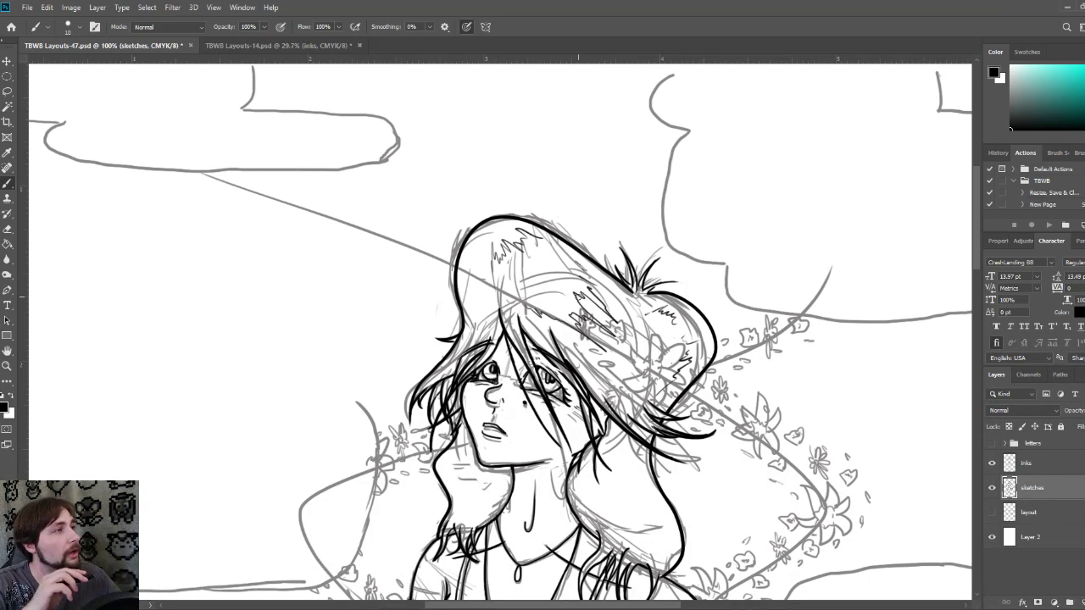
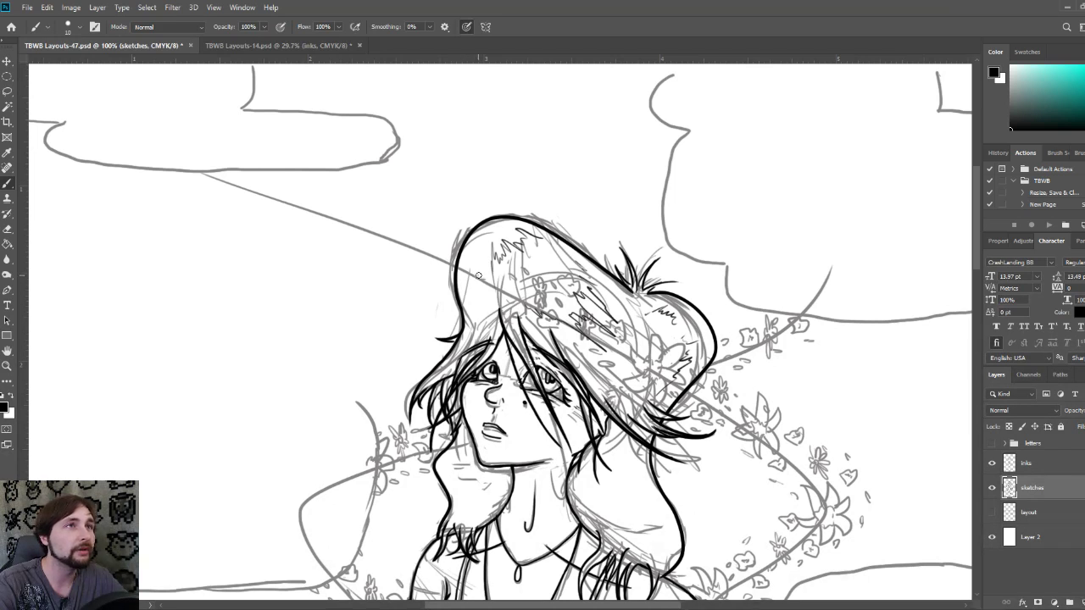
# Step: Doodle small flower marks, including a looping flower, trailing up the hat's upper-left edge
pyautogui.moveTo(479, 275)
pyautogui.mouseDown()
pyautogui.moveTo(483, 264)
pyautogui.moveTo(483, 288)
pyautogui.moveTo(486, 234)
pyautogui.moveTo(504, 262)
pyautogui.moveTo(487, 292)
pyautogui.moveTo(485, 266)
pyautogui.moveTo(483, 288)
pyautogui.moveTo(467, 275)
pyautogui.moveTo(483, 259)
pyautogui.mouseUp()
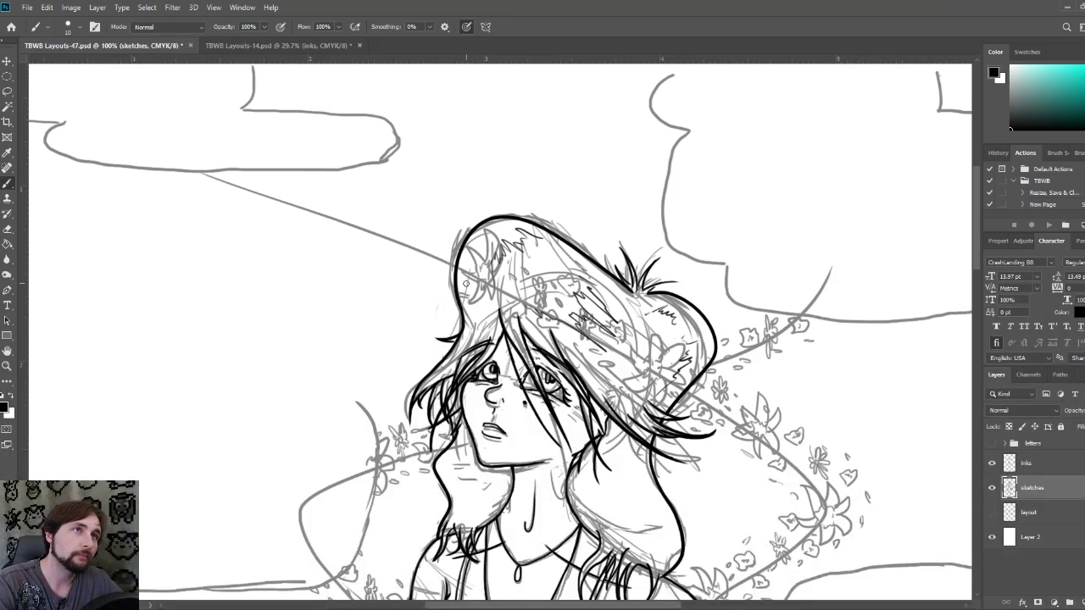
pyautogui.moveTo(462, 227); pyautogui.dragTo(489, 210)
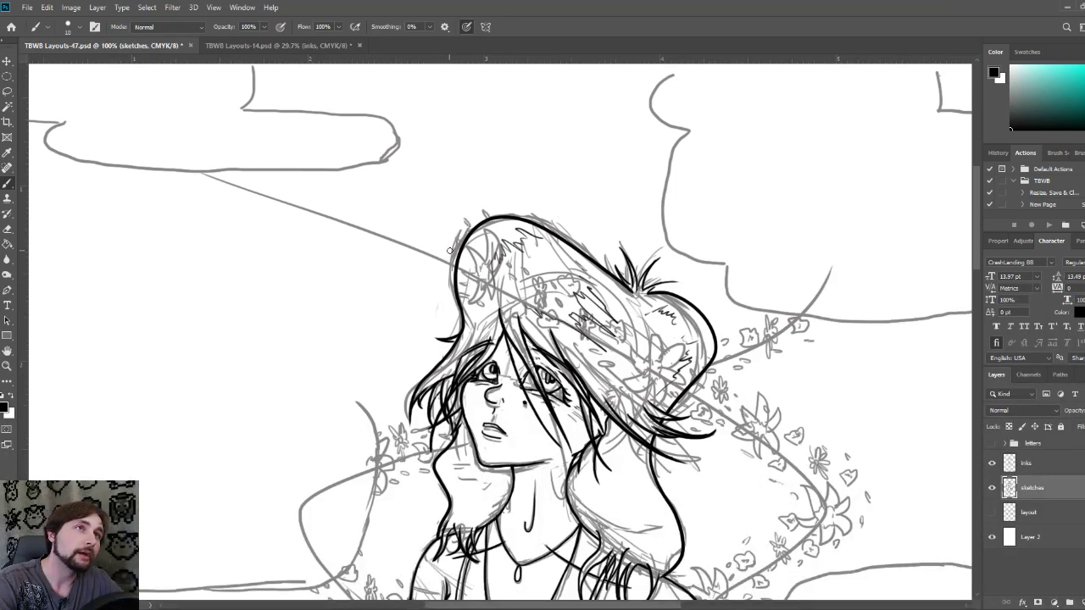
pyautogui.moveTo(450, 247)
pyautogui.mouseDown()
pyautogui.moveTo(437, 234)
pyautogui.moveTo(452, 242)
pyautogui.mouseUp()
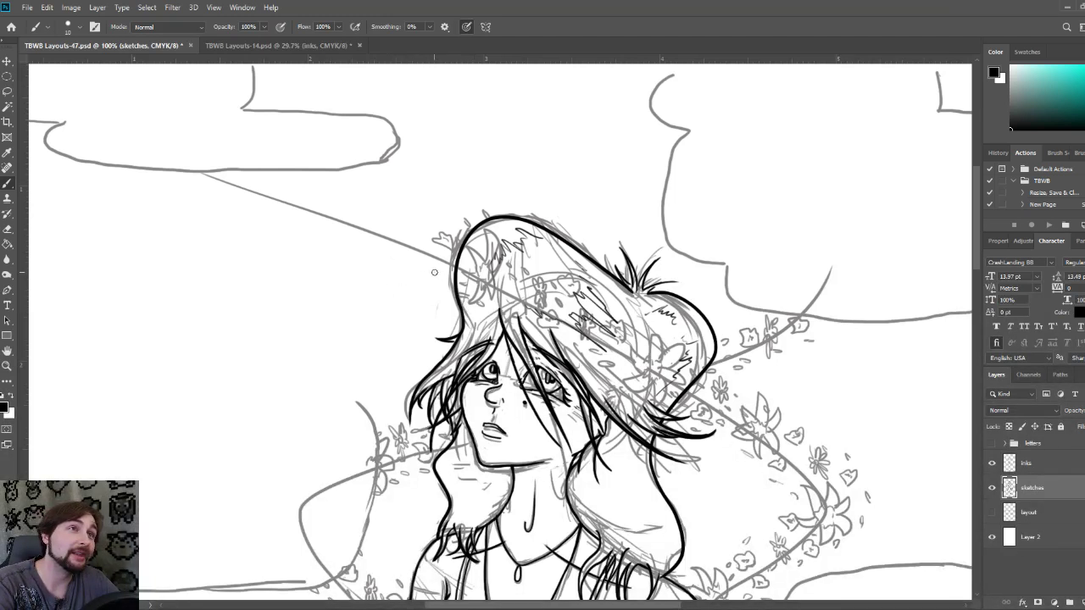
pyautogui.moveTo(434, 273)
pyautogui.mouseDown()
pyautogui.moveTo(443, 283)
pyautogui.moveTo(431, 269)
pyautogui.moveTo(443, 251)
pyautogui.moveTo(410, 259)
pyautogui.moveTo(384, 220)
pyautogui.moveTo(397, 216)
pyautogui.moveTo(393, 227)
pyautogui.mouseUp()
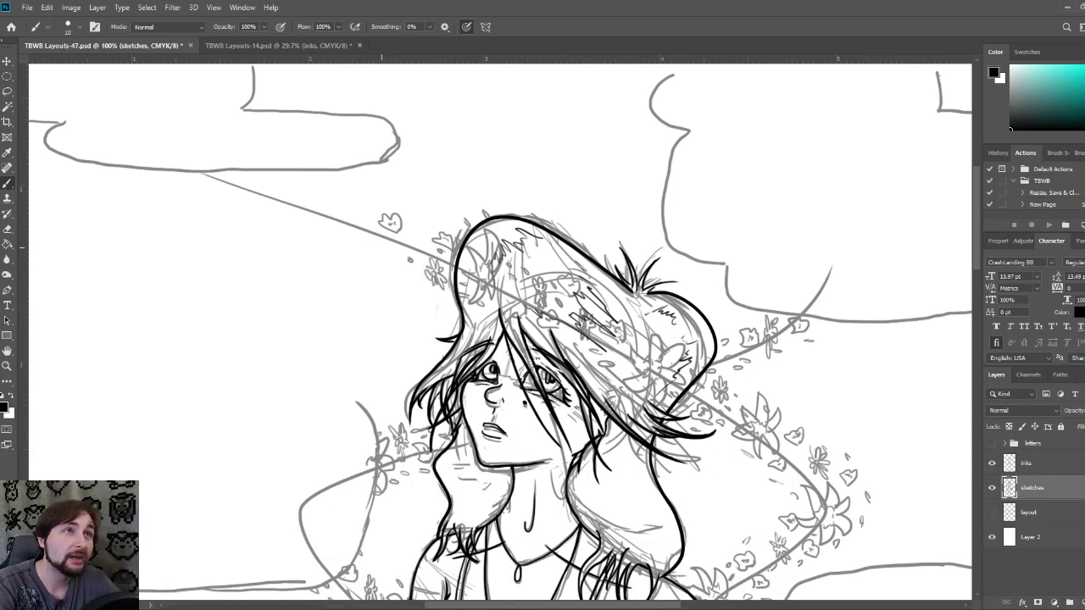
# Step: Sketch a round blossom on the diagonal vine with falling petal dashes scattered along it
pyautogui.moveTo(394, 255)
pyautogui.mouseDown()
pyautogui.moveTo(375, 239)
pyautogui.moveTo(398, 244)
pyautogui.moveTo(388, 253)
pyautogui.moveTo(418, 232)
pyautogui.moveTo(406, 210)
pyautogui.mouseUp()
pyautogui.moveTo(336, 237); pyautogui.dragTo(341, 244)
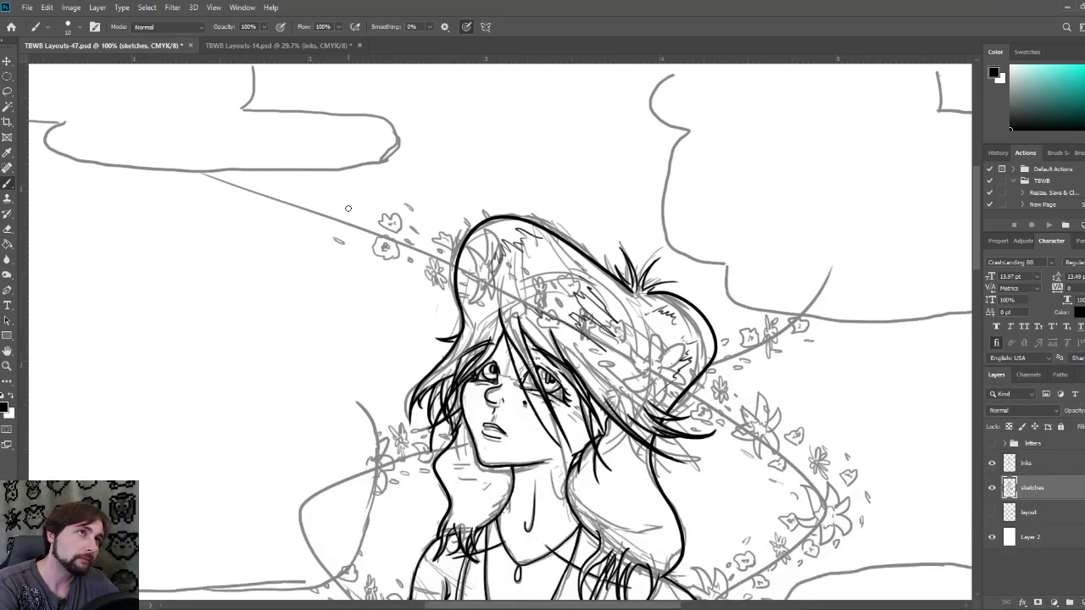
pyautogui.moveTo(339, 202); pyautogui.dragTo(308, 202)
pyautogui.moveTo(222, 187)
pyautogui.mouseDown()
pyautogui.moveTo(233, 179)
pyautogui.moveTo(197, 183)
pyautogui.mouseUp()
pyautogui.moveTo(245, 208); pyautogui.dragTo(254, 212)
pyautogui.moveTo(253, 176)
pyautogui.mouseDown()
pyautogui.moveTo(284, 190)
pyautogui.moveTo(299, 223)
pyautogui.moveTo(332, 195)
pyautogui.moveTo(259, 195)
pyautogui.moveTo(280, 193)
pyautogui.moveTo(276, 209)
pyautogui.mouseUp()
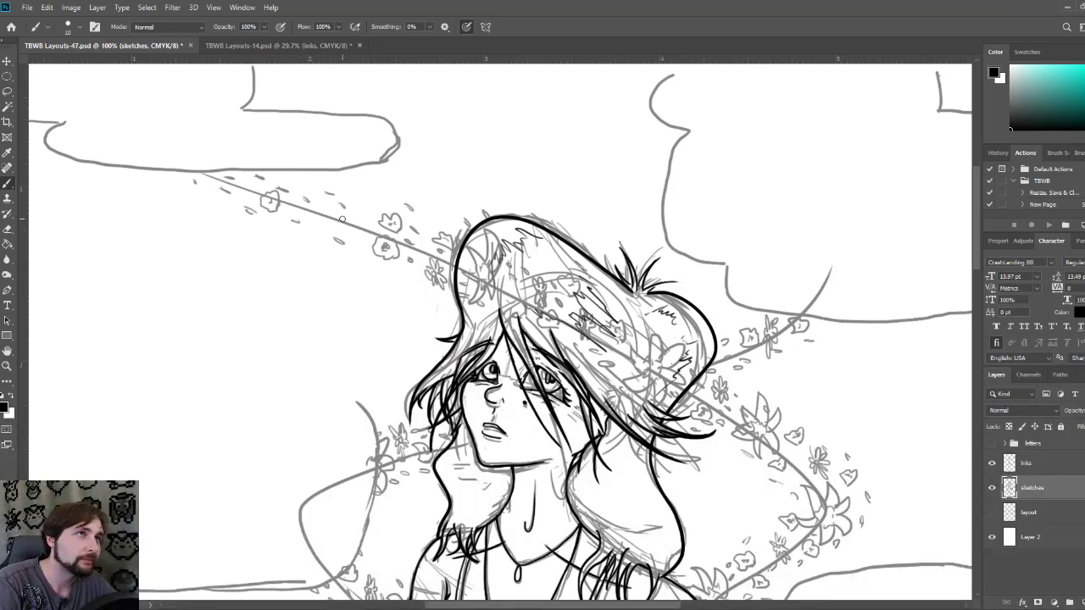
# Step: Add another small flower, a leaf mark and extra petal dashes around the vine
pyautogui.moveTo(345, 213); pyautogui.dragTo(341, 225)
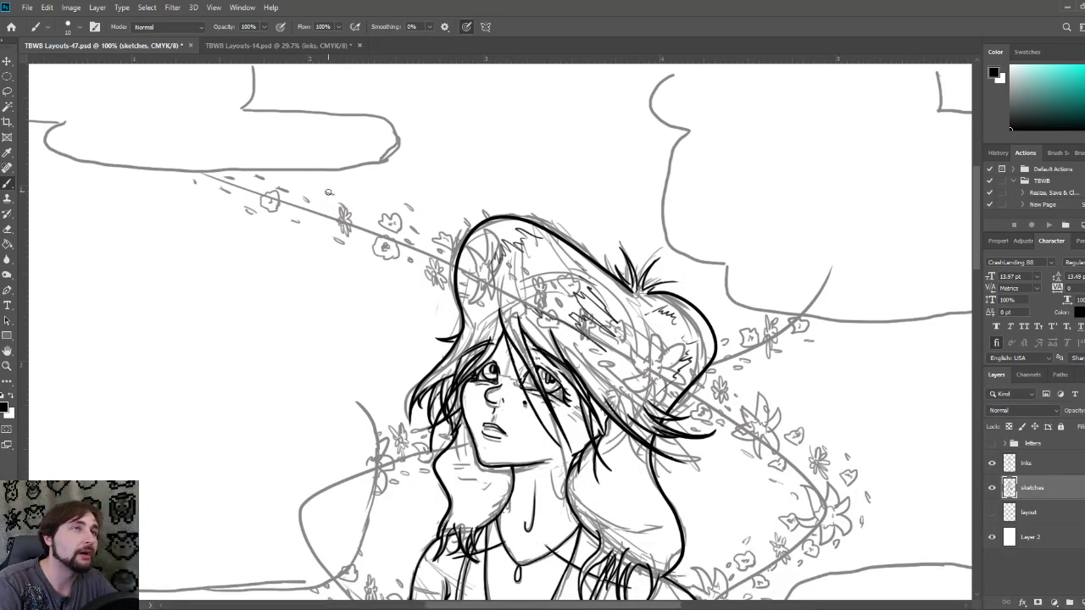
pyautogui.moveTo(321, 213)
pyautogui.mouseDown()
pyautogui.moveTo(312, 217)
pyautogui.moveTo(321, 202)
pyautogui.moveTo(363, 207)
pyautogui.mouseUp()
pyautogui.moveTo(304, 187)
pyautogui.mouseDown()
pyautogui.moveTo(307, 177)
pyautogui.moveTo(312, 188)
pyautogui.moveTo(356, 181)
pyautogui.mouseUp()
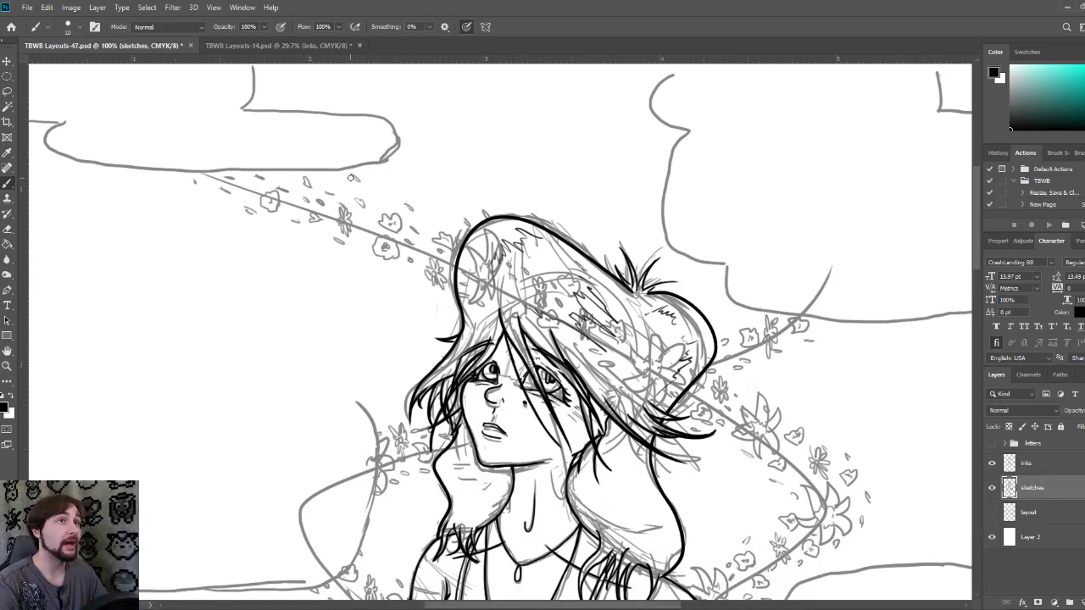
pyautogui.moveTo(302, 260); pyautogui.dragTo(307, 259)
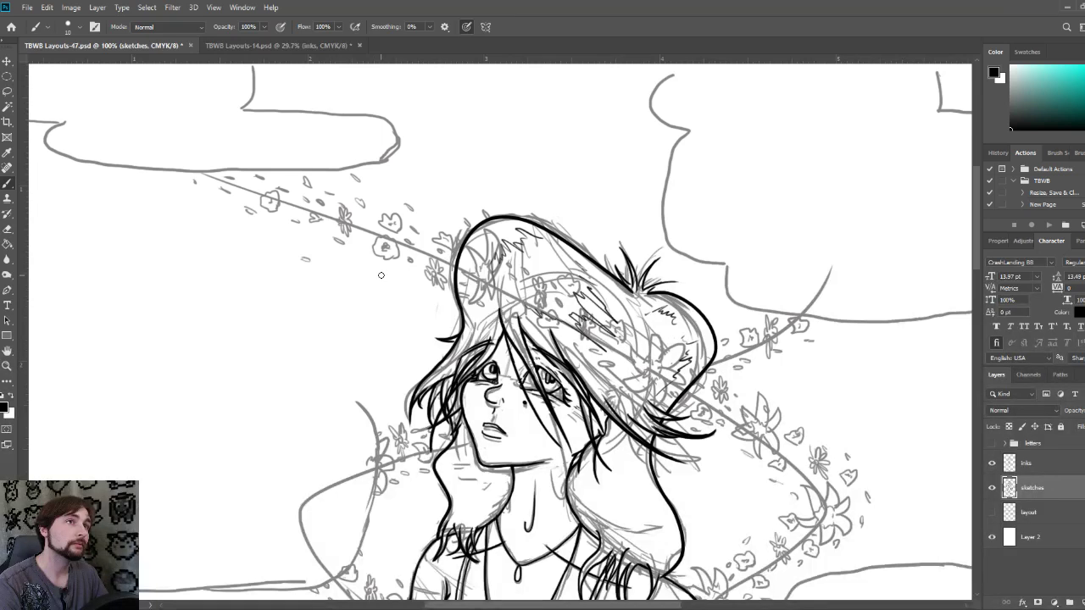
# Step: Fit the page with Ctrl+0, switch to the inks layer, and zoom onto the lower legs and sneakers
pyautogui.hotkey('ctrl', '0')
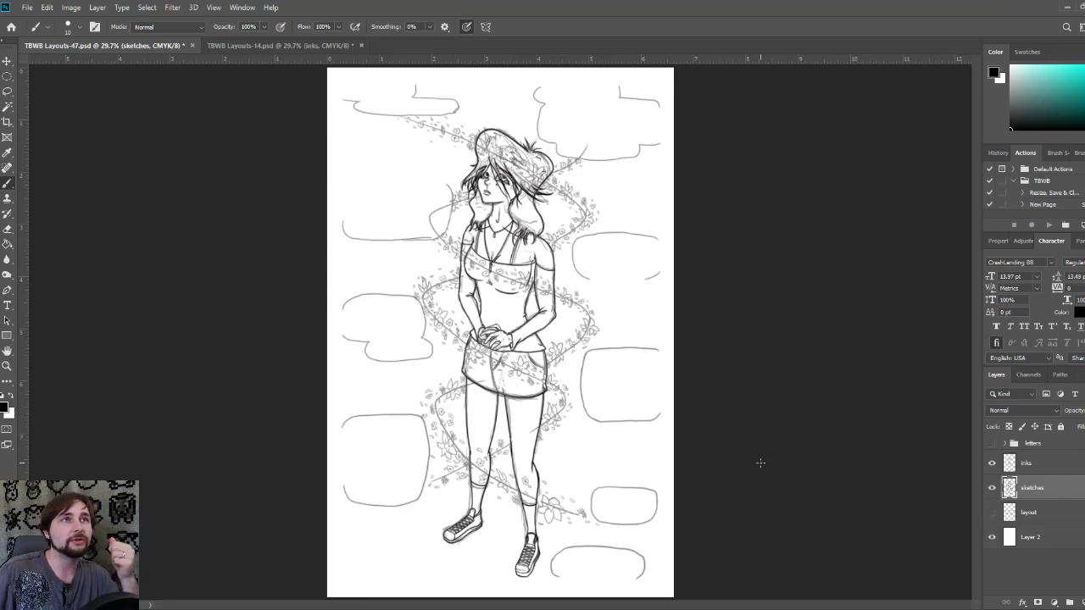
pyautogui.click(1026, 464)
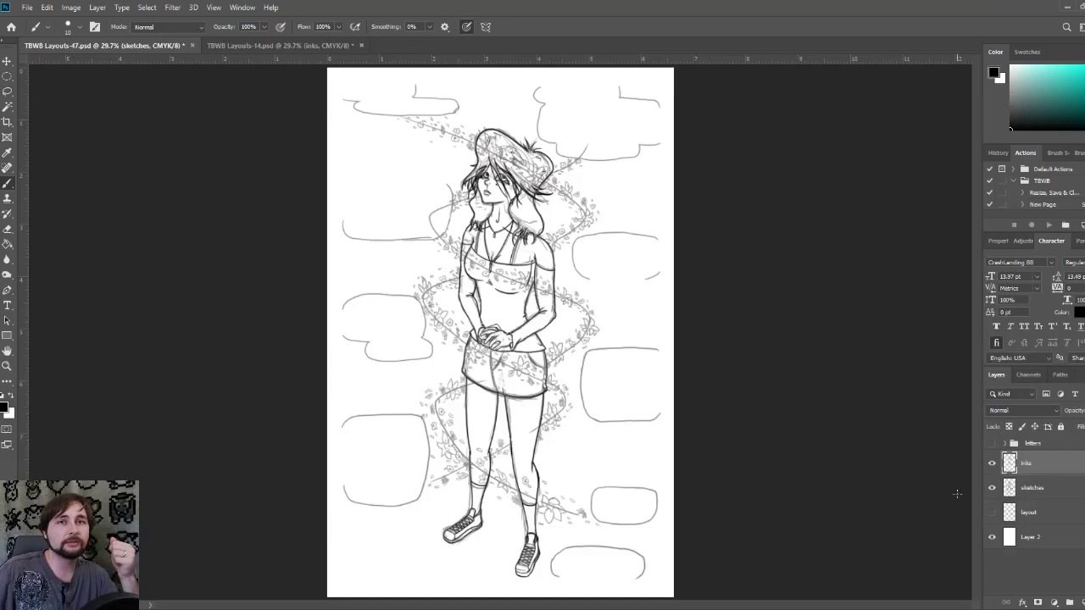
pyautogui.scroll(6, 605, 528)
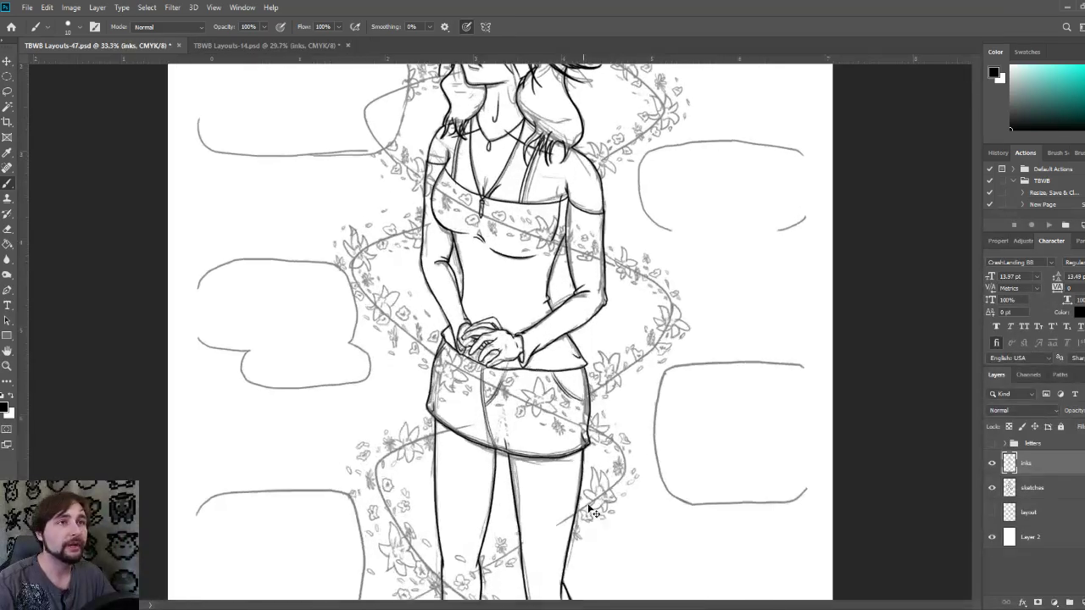
pyautogui.scroll(-5, 615, 506)
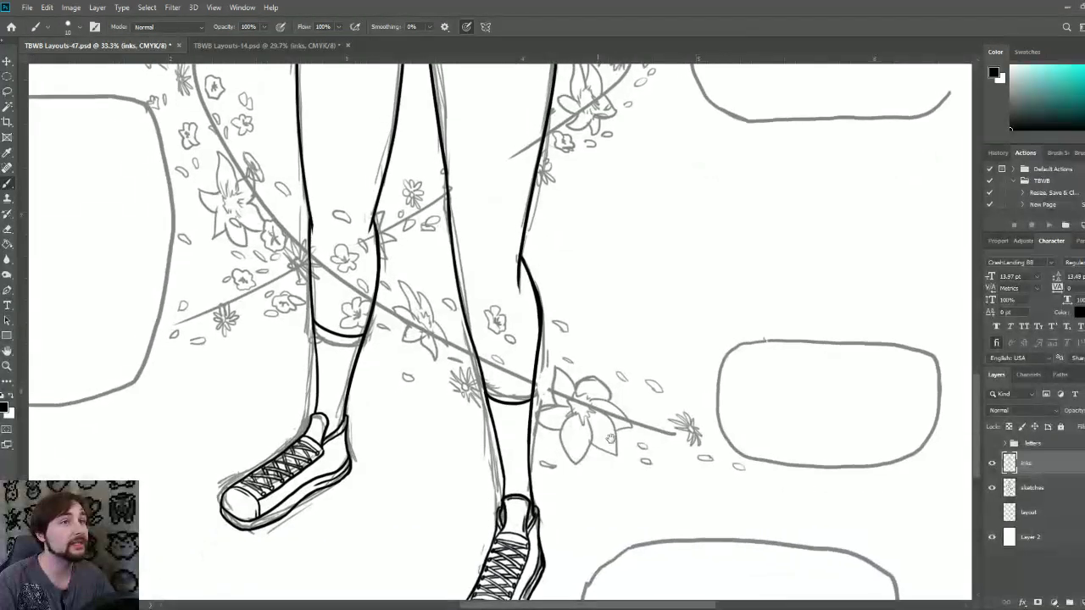
pyautogui.scroll(-1, 586, 435)
# Step: Ink the large blossom's centre and lower petal edge by the shin, then begin the vine-tip flower
pyautogui.scroll(1, 586, 435)
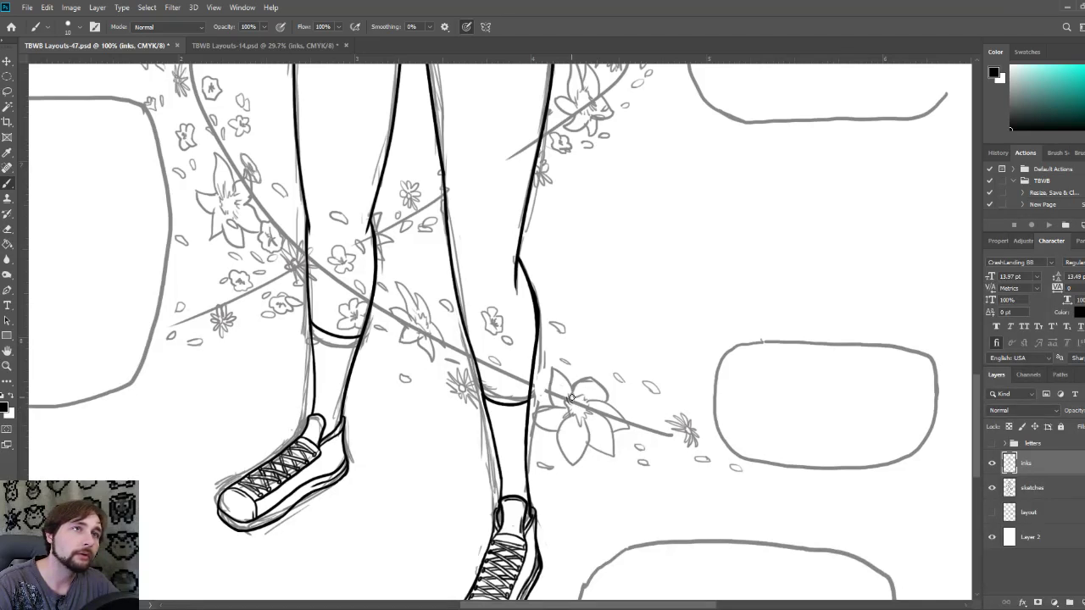
pyautogui.moveTo(572, 398)
pyautogui.mouseDown()
pyautogui.moveTo(552, 368)
pyautogui.moveTo(571, 396)
pyautogui.moveTo(601, 385)
pyautogui.moveTo(596, 402)
pyautogui.moveTo(627, 424)
pyautogui.moveTo(589, 427)
pyautogui.moveTo(593, 417)
pyautogui.moveTo(607, 423)
pyautogui.moveTo(615, 456)
pyautogui.moveTo(589, 435)
pyautogui.moveTo(573, 467)
pyautogui.moveTo(559, 430)
pyautogui.mouseUp()
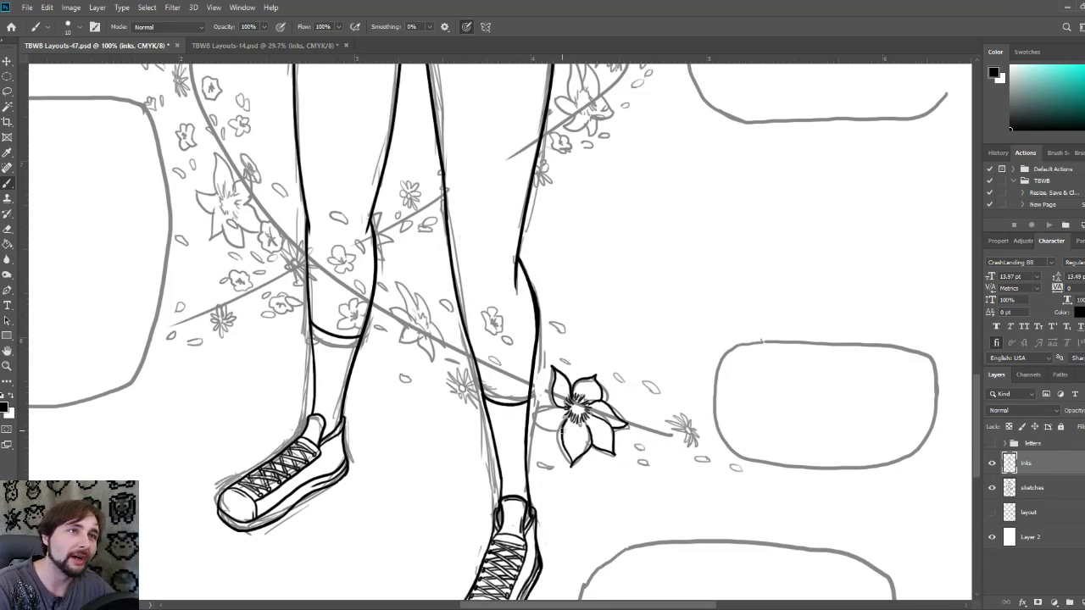
pyautogui.moveTo(565, 429)
pyautogui.mouseDown()
pyautogui.moveTo(530, 415)
pyautogui.moveTo(565, 408)
pyautogui.mouseUp()
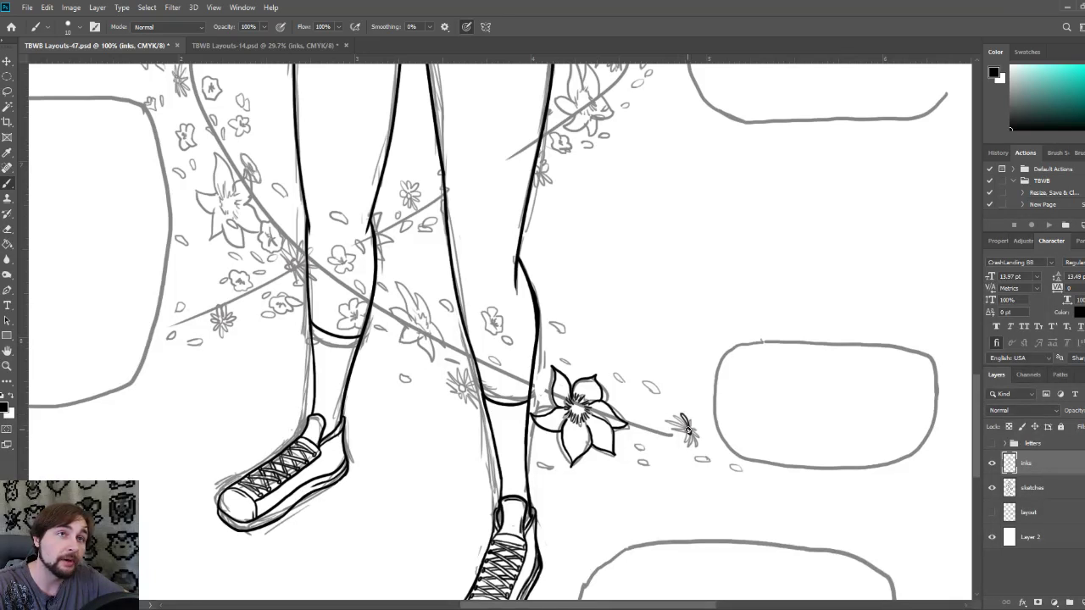
pyautogui.moveTo(682, 421); pyautogui.dragTo(689, 433)
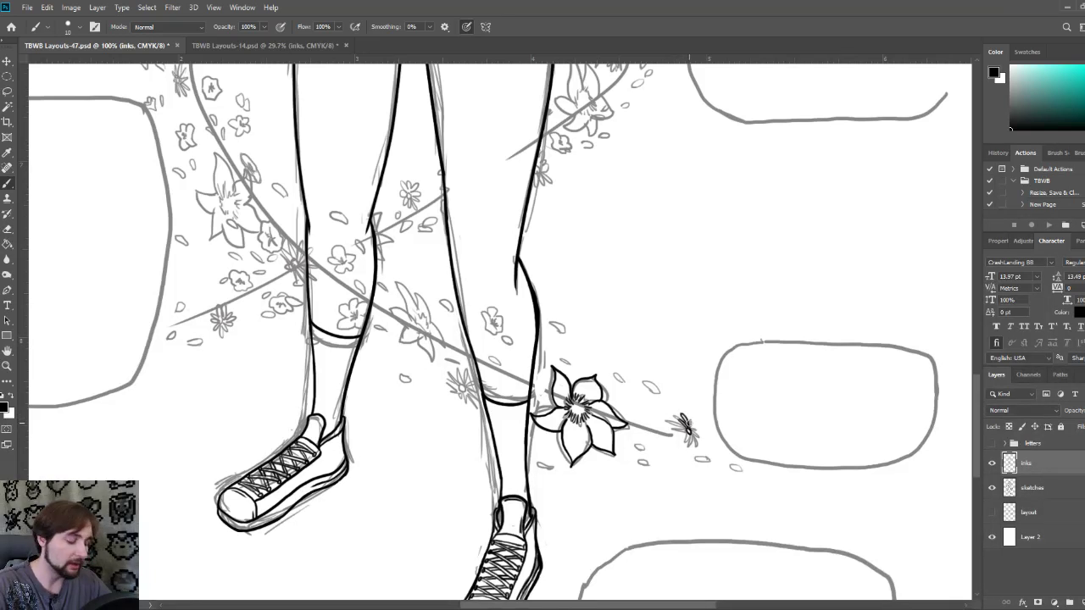
# Step: Ink the small spiky flower's petals at 200%, then zoom out and pan to show both sneakers
pyautogui.scroll(4, 686, 428)
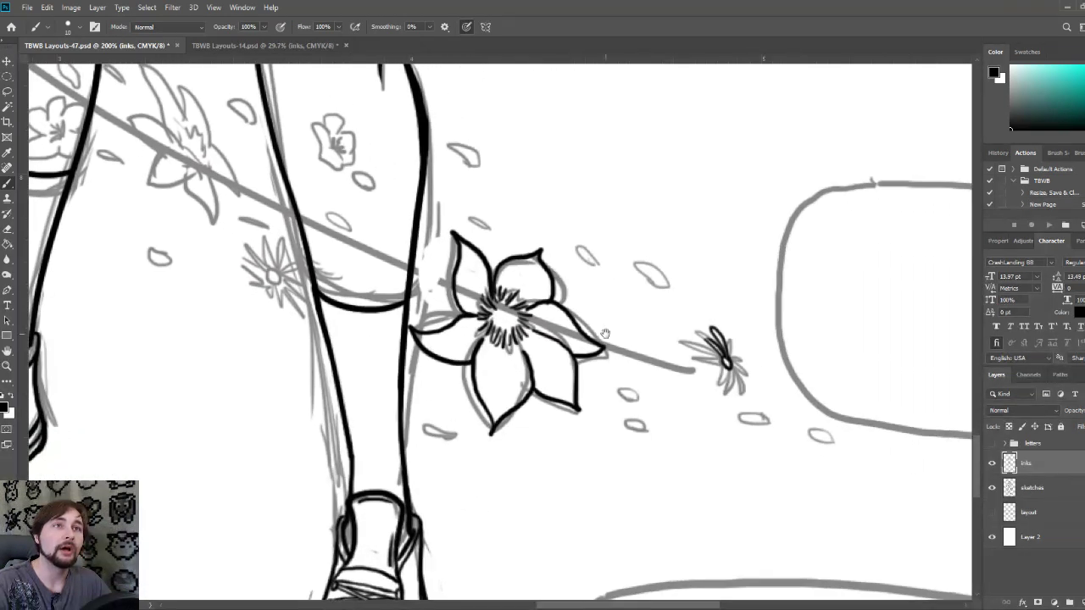
pyautogui.moveTo(700, 343)
pyautogui.mouseDown()
pyautogui.moveTo(724, 363)
pyautogui.moveTo(700, 364)
pyautogui.moveTo(724, 363)
pyautogui.moveTo(716, 376)
pyautogui.moveTo(727, 363)
pyautogui.moveTo(740, 388)
pyautogui.moveTo(730, 364)
pyautogui.moveTo(748, 380)
pyautogui.moveTo(748, 348)
pyautogui.mouseUp()
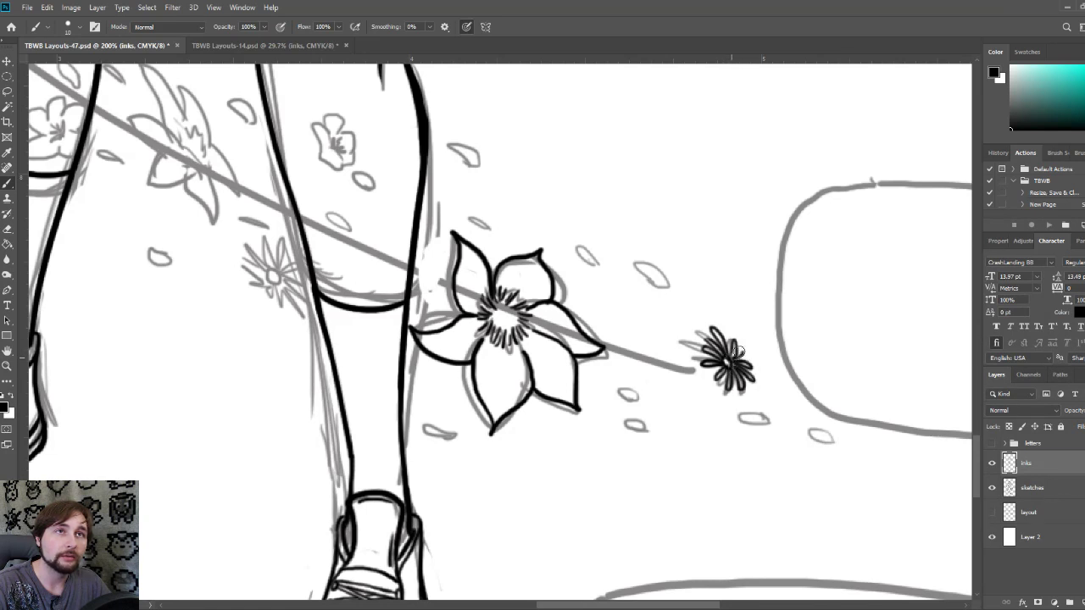
pyautogui.hotkey('ctrl', '-')
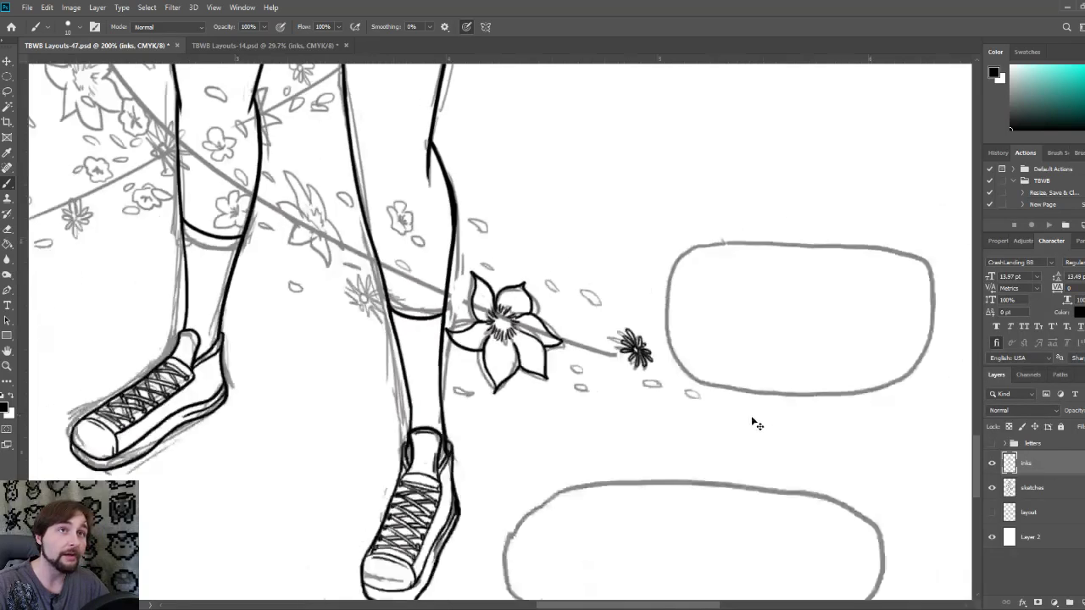
pyautogui.moveTo(753, 424)
pyautogui.mouseDown()
pyautogui.moveTo(771, 464)
pyautogui.moveTo(796, 480)
pyautogui.mouseUp()
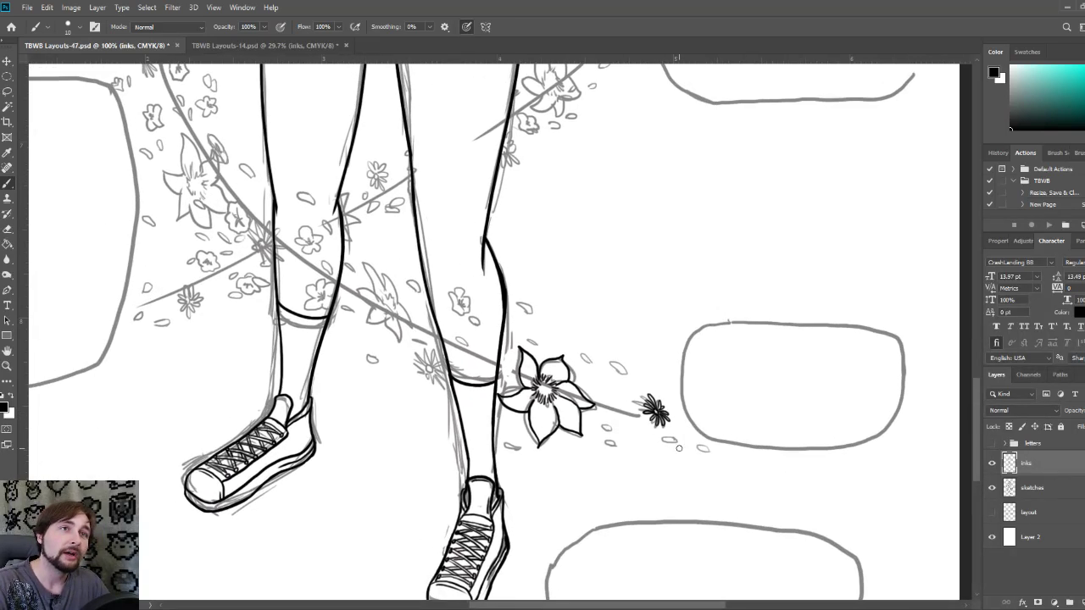
# Step: Trace four sketched petals around the large flower in black ink outlines
pyautogui.moveTo(676, 443)
pyautogui.mouseDown()
pyautogui.moveTo(658, 441)
pyautogui.moveTo(674, 435)
pyautogui.moveTo(711, 452)
pyautogui.mouseUp()
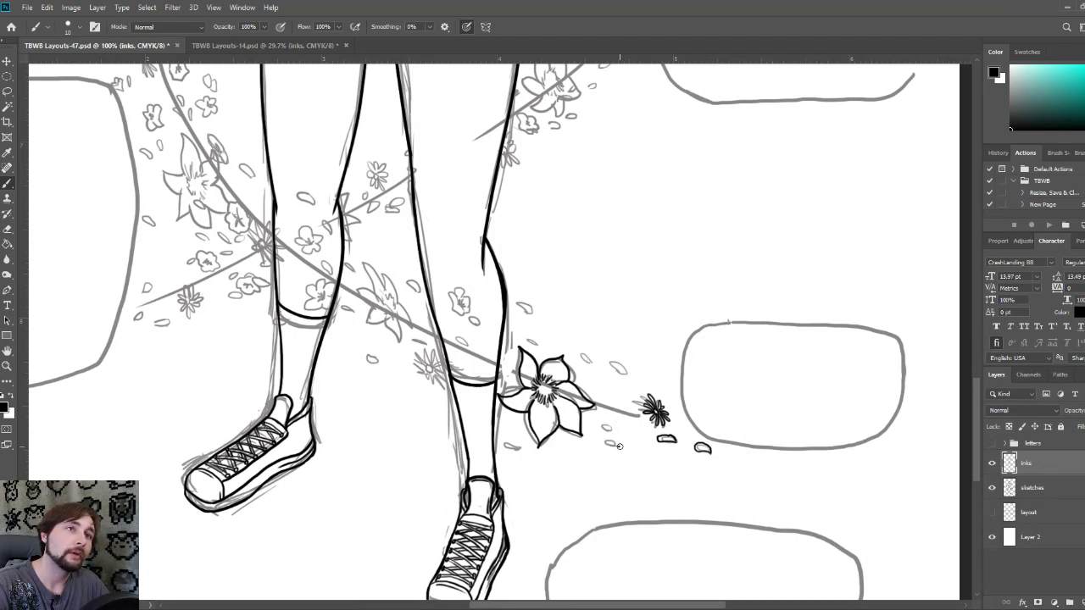
pyautogui.moveTo(619, 447)
pyautogui.mouseDown()
pyautogui.moveTo(604, 441)
pyautogui.moveTo(622, 448)
pyautogui.mouseUp()
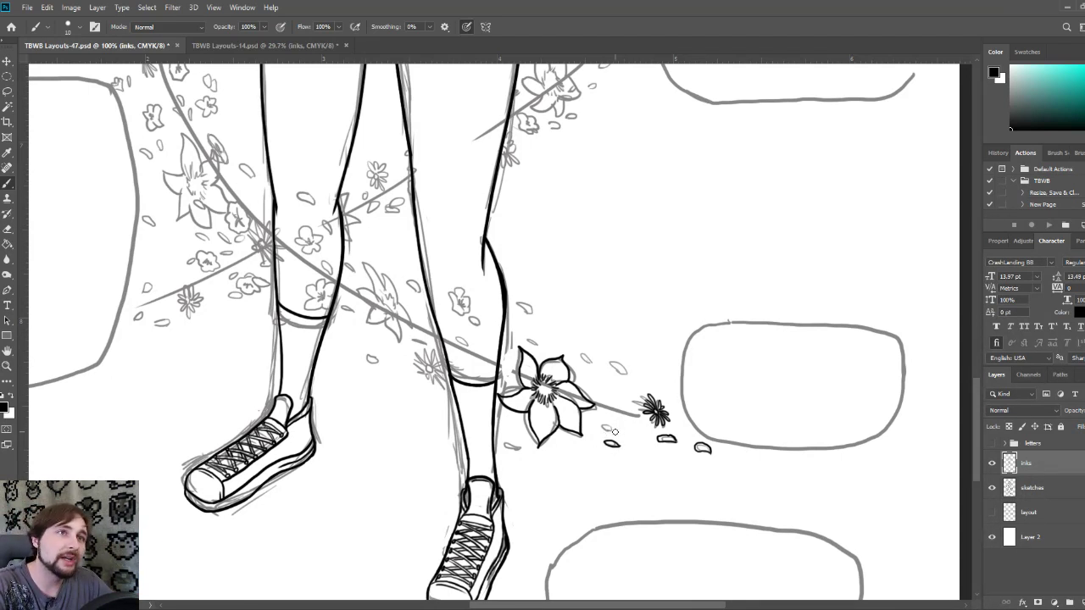
pyautogui.moveTo(611, 430)
pyautogui.mouseDown()
pyautogui.moveTo(602, 421)
pyautogui.moveTo(617, 430)
pyautogui.mouseUp()
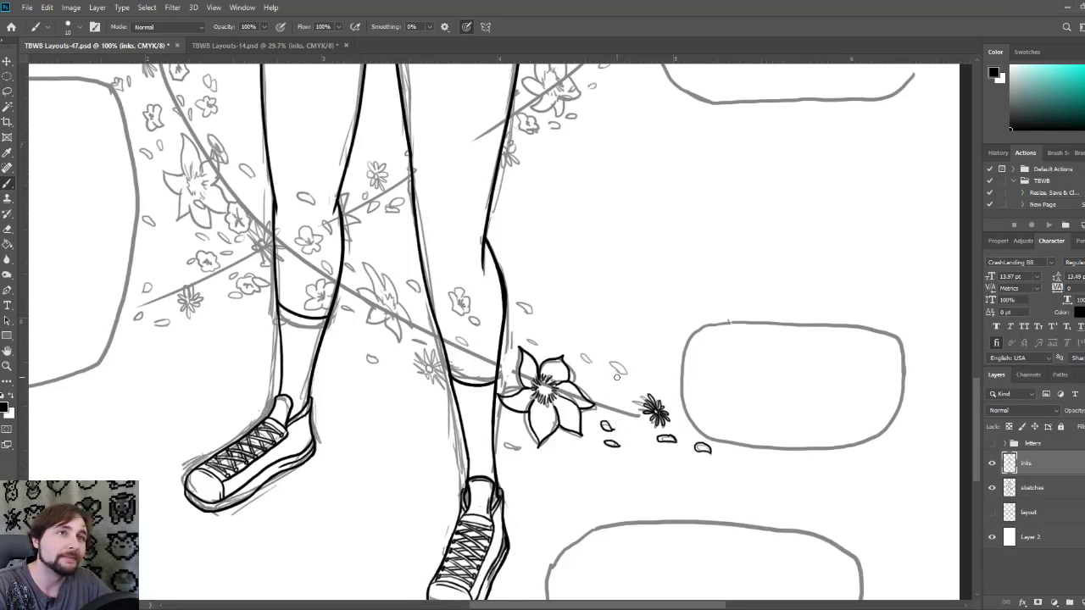
pyautogui.moveTo(611, 365)
pyautogui.mouseDown()
pyautogui.moveTo(626, 377)
pyautogui.moveTo(627, 364)
pyautogui.moveTo(610, 362)
pyautogui.mouseUp()
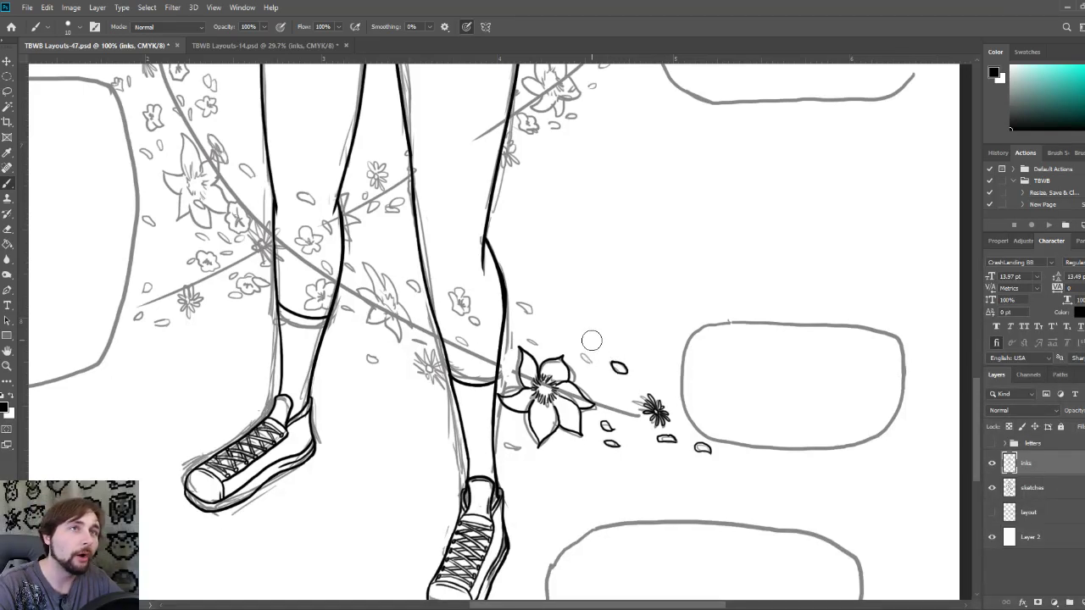
# Step: With a smaller brush, ink more petals above and left of the flower, including one beside the leg
pyautogui.press('[')
pyautogui.press('[')
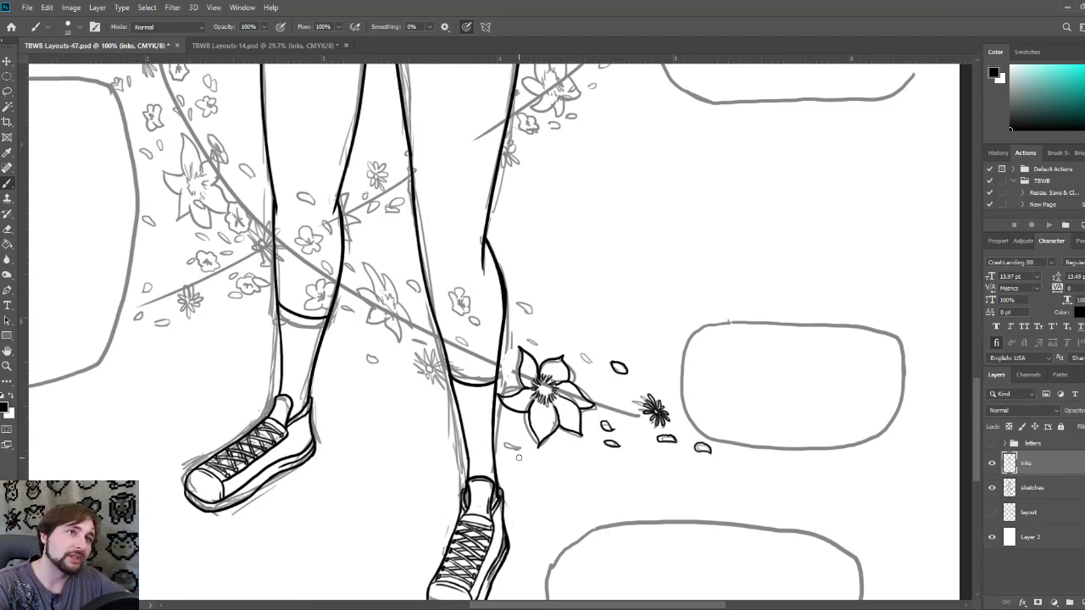
pyautogui.moveTo(503, 444)
pyautogui.mouseDown()
pyautogui.moveTo(524, 448)
pyautogui.moveTo(503, 443)
pyautogui.moveTo(512, 436)
pyautogui.moveTo(519, 447)
pyautogui.mouseUp()
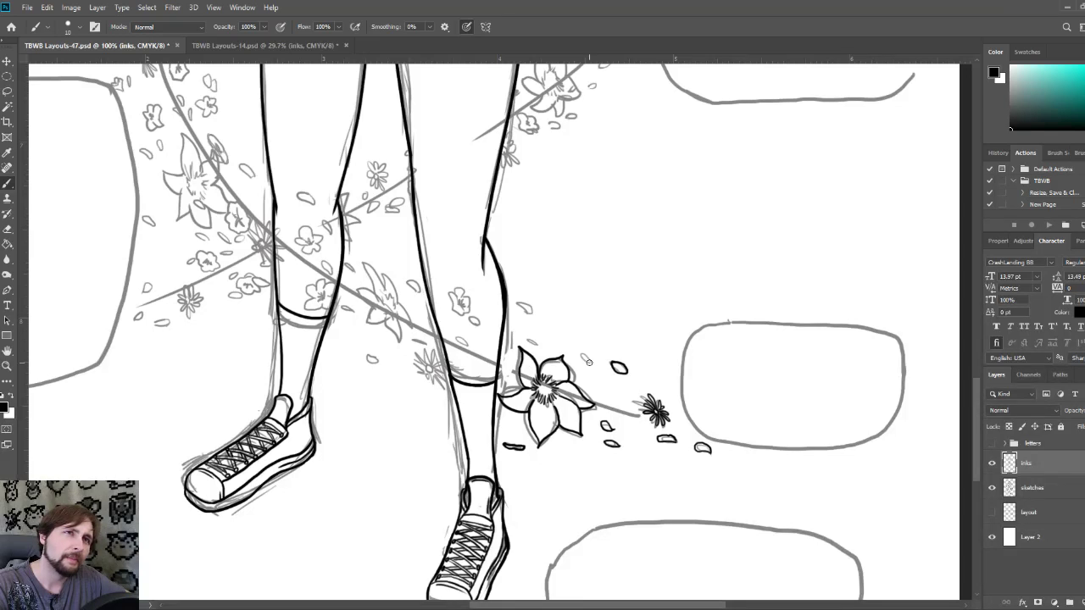
pyautogui.moveTo(589, 362)
pyautogui.mouseDown()
pyautogui.moveTo(581, 352)
pyautogui.moveTo(589, 363)
pyautogui.moveTo(593, 346)
pyautogui.moveTo(529, 337)
pyautogui.moveTo(536, 344)
pyautogui.moveTo(531, 333)
pyautogui.moveTo(532, 349)
pyautogui.mouseUp()
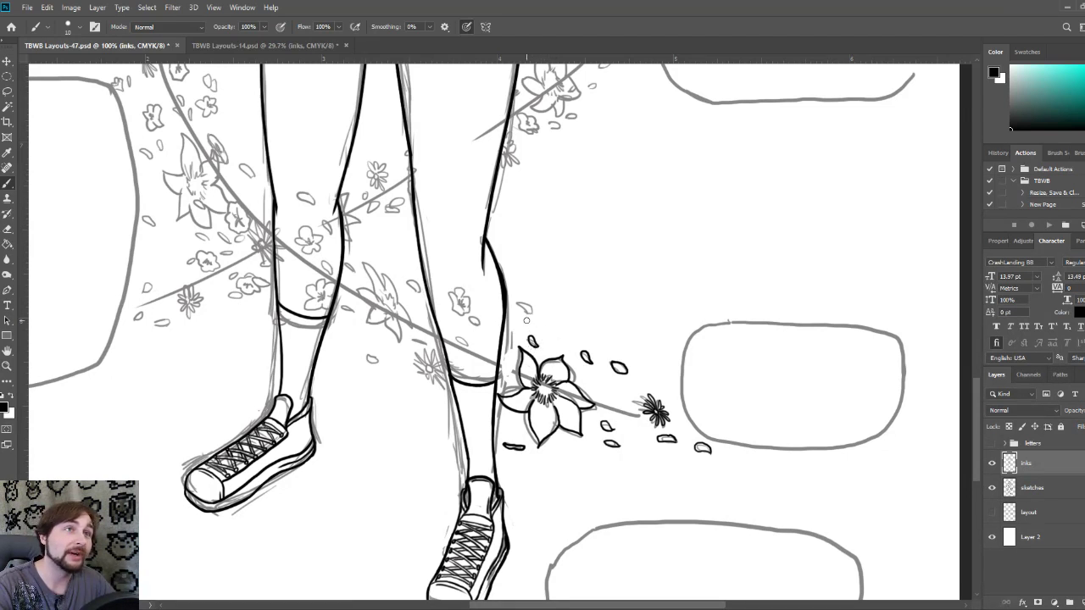
pyautogui.moveTo(517, 303)
pyautogui.mouseDown()
pyautogui.moveTo(533, 313)
pyautogui.moveTo(520, 303)
pyautogui.mouseUp()
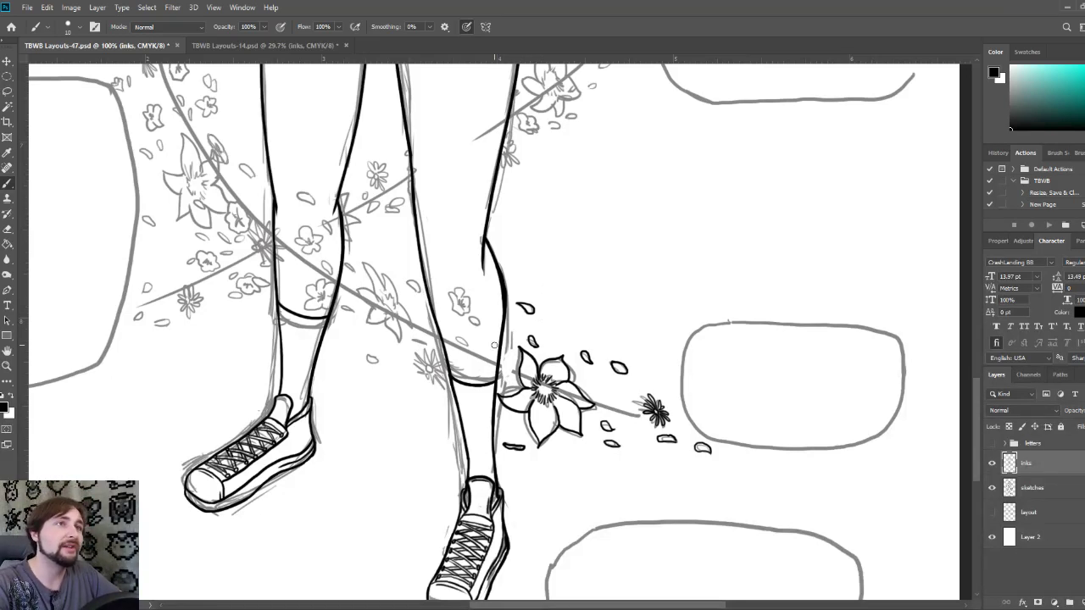
pyautogui.moveTo(493, 348); pyautogui.dragTo(495, 349)
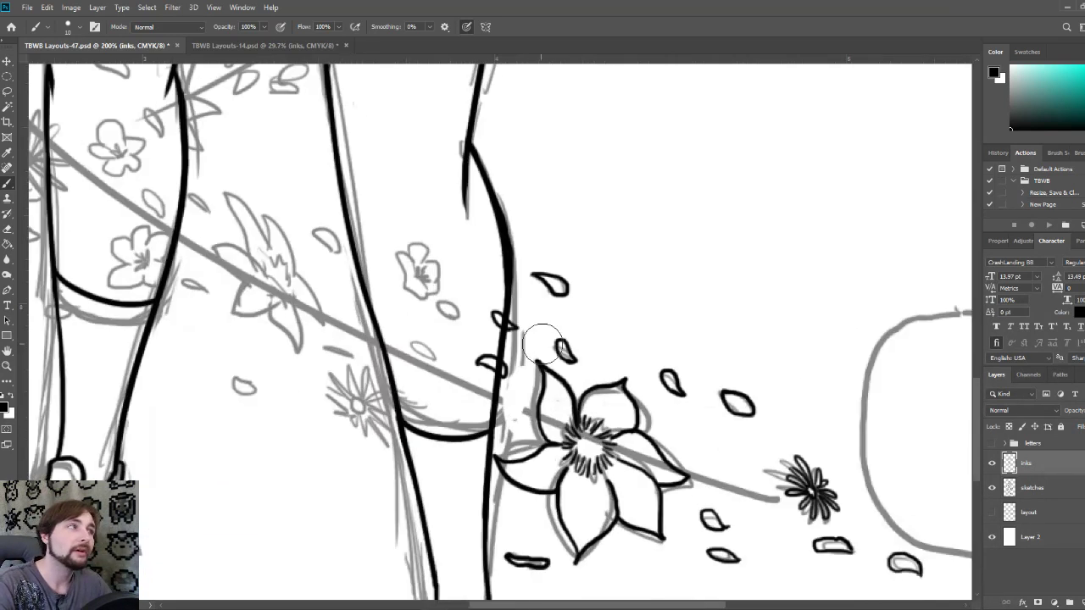
pyautogui.hotkey('ctrl', '+')
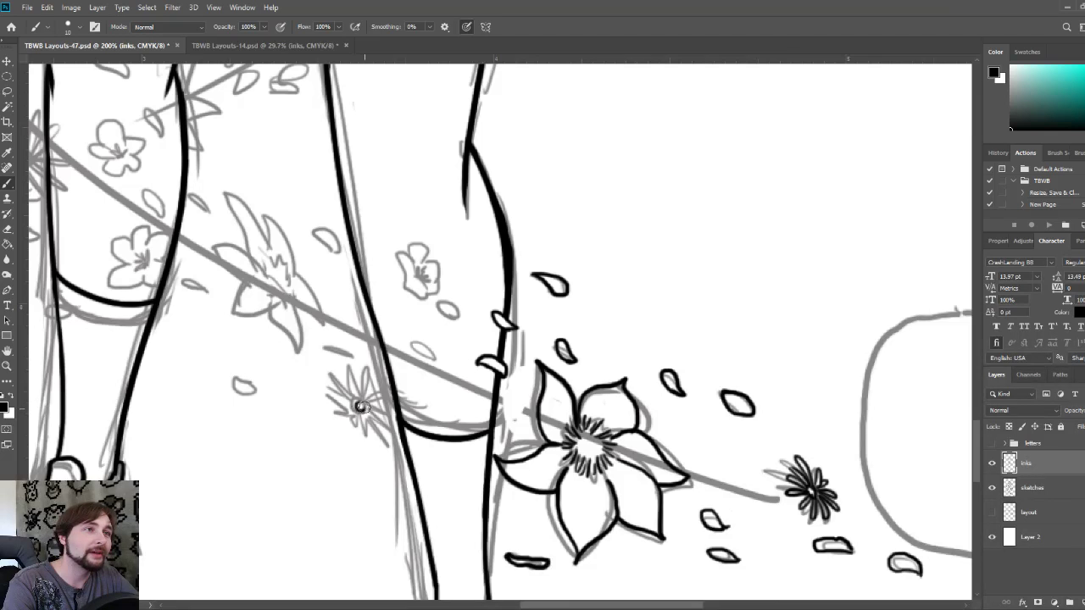
# Step: Ink the daisy left of the leg petal by petal, plus two petals along the vine near the leg
pyautogui.moveTo(359, 405)
pyautogui.mouseDown()
pyautogui.moveTo(344, 373)
pyautogui.moveTo(359, 404)
pyautogui.moveTo(366, 373)
pyautogui.moveTo(361, 405)
pyautogui.moveTo(331, 379)
pyautogui.moveTo(357, 407)
pyautogui.moveTo(328, 399)
pyautogui.moveTo(353, 410)
pyautogui.moveTo(339, 423)
pyautogui.moveTo(373, 415)
pyautogui.moveTo(367, 407)
pyautogui.moveTo(391, 427)
pyautogui.mouseUp()
pyautogui.moveTo(391, 426)
pyautogui.mouseDown()
pyautogui.moveTo(370, 411)
pyautogui.moveTo(405, 407)
pyautogui.mouseUp()
pyautogui.moveTo(406, 407)
pyautogui.mouseDown()
pyautogui.moveTo(366, 406)
pyautogui.moveTo(392, 384)
pyautogui.mouseUp()
pyautogui.moveTo(392, 383)
pyautogui.mouseDown()
pyautogui.moveTo(370, 407)
pyautogui.moveTo(390, 390)
pyautogui.moveTo(366, 405)
pyautogui.moveTo(377, 373)
pyautogui.mouseUp()
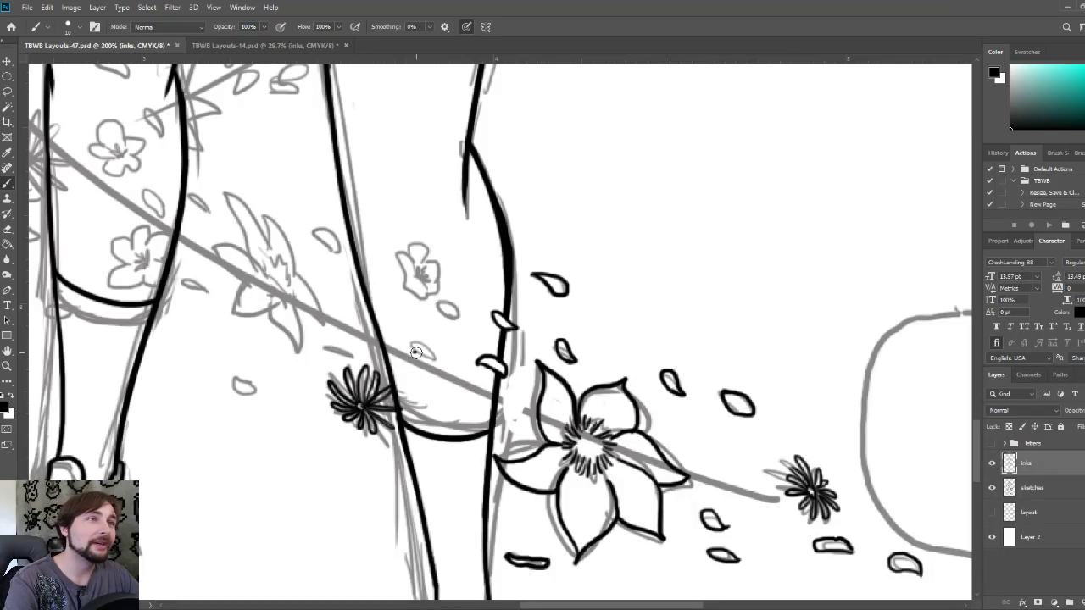
pyautogui.moveTo(410, 349)
pyautogui.mouseDown()
pyautogui.moveTo(427, 344)
pyautogui.moveTo(439, 360)
pyautogui.moveTo(410, 349)
pyautogui.mouseUp()
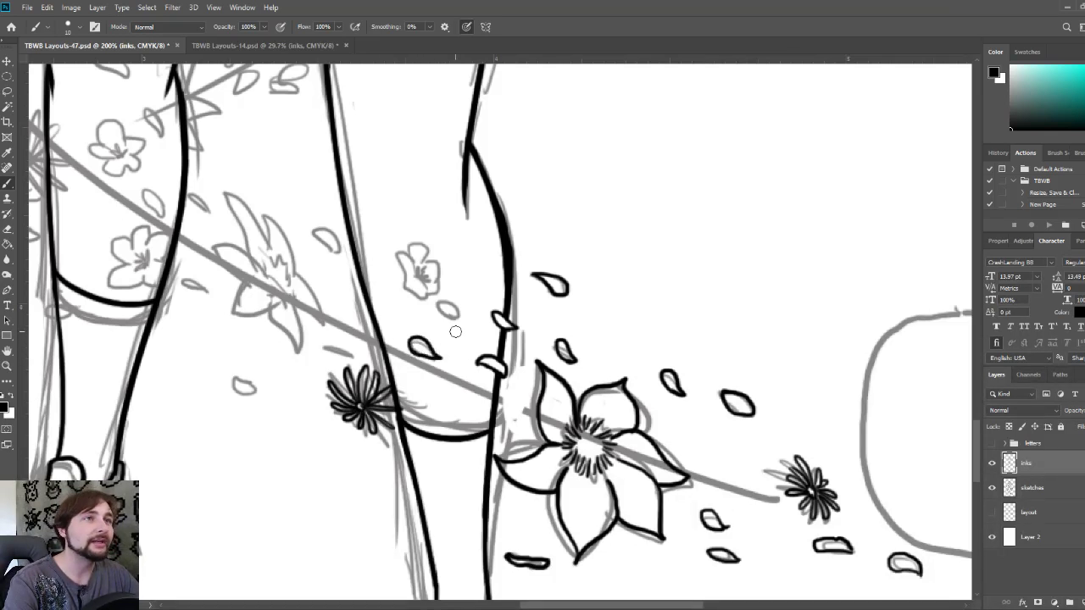
pyautogui.moveTo(441, 308)
pyautogui.mouseDown()
pyautogui.moveTo(447, 299)
pyautogui.moveTo(466, 311)
pyautogui.moveTo(452, 312)
pyautogui.mouseUp()
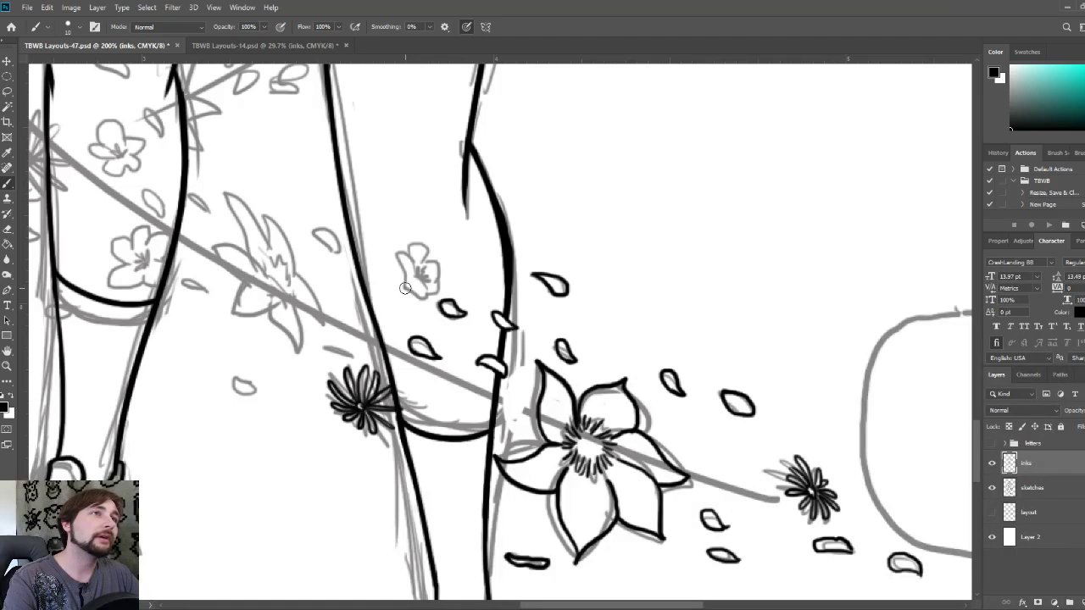
# Step: Outline the small blossom above the vine with a dark centre, then trace three surrounding petals
pyautogui.moveTo(405, 288)
pyautogui.mouseDown()
pyautogui.moveTo(399, 251)
pyautogui.moveTo(424, 243)
pyautogui.moveTo(441, 283)
pyautogui.moveTo(434, 297)
pyautogui.moveTo(407, 292)
pyautogui.mouseUp()
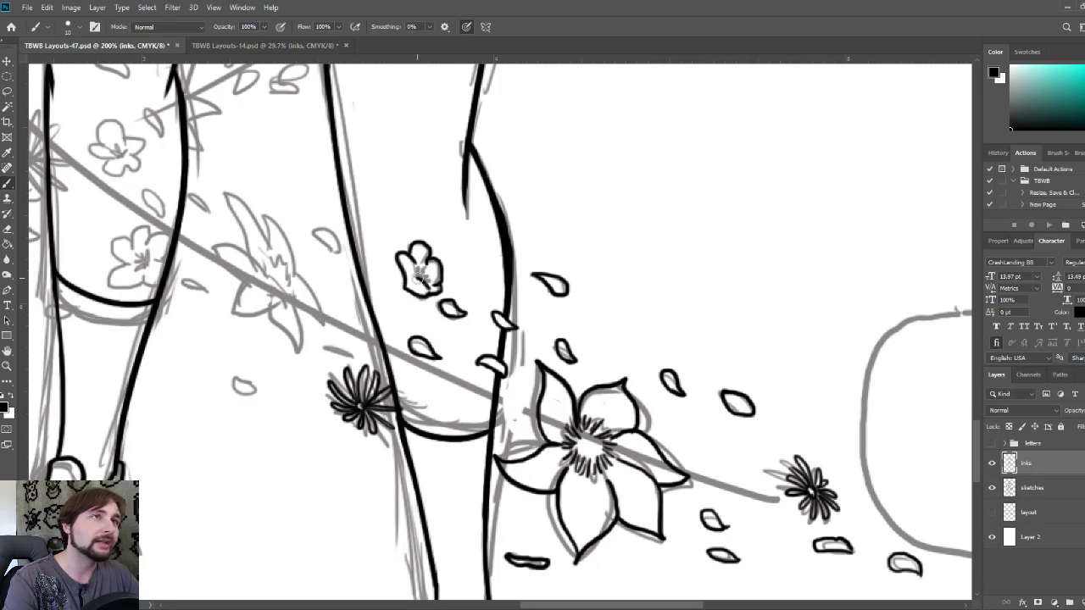
pyautogui.moveTo(417, 268); pyautogui.dragTo(432, 285)
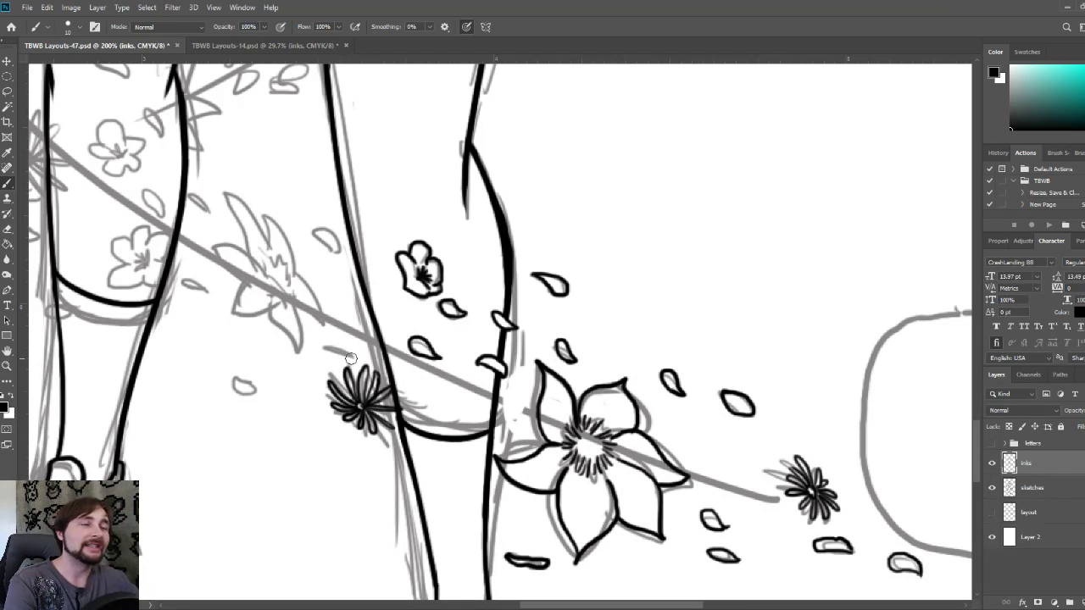
pyautogui.moveTo(355, 358)
pyautogui.mouseDown()
pyautogui.moveTo(320, 349)
pyautogui.moveTo(337, 336)
pyautogui.moveTo(357, 356)
pyautogui.mouseUp()
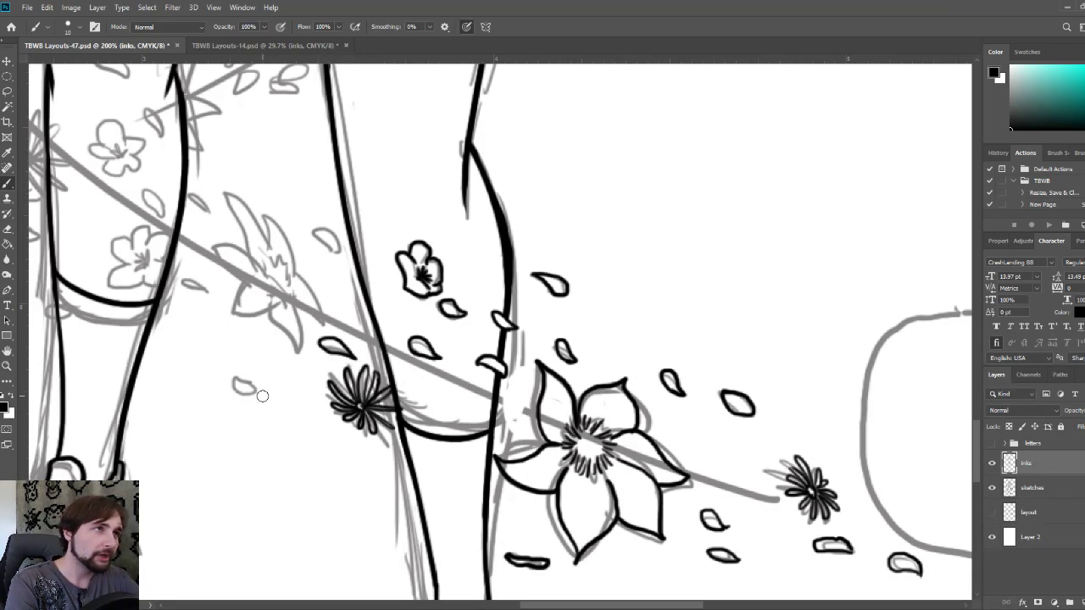
pyautogui.moveTo(258, 390)
pyautogui.mouseDown()
pyautogui.moveTo(233, 387)
pyautogui.moveTo(243, 379)
pyautogui.moveTo(257, 392)
pyautogui.mouseUp()
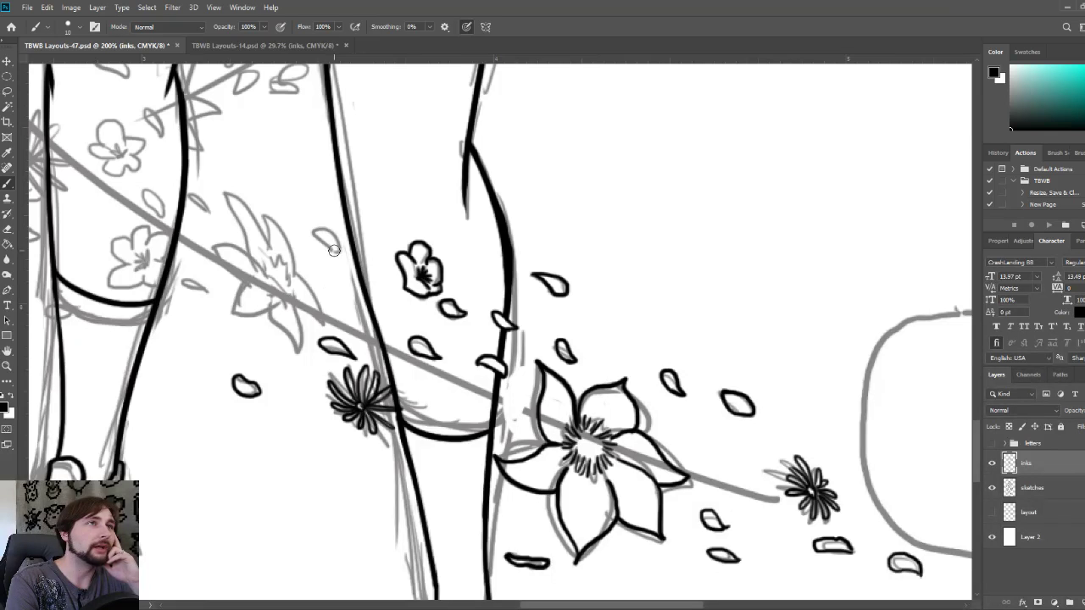
pyautogui.moveTo(334, 254)
pyautogui.mouseDown()
pyautogui.moveTo(311, 231)
pyautogui.moveTo(337, 240)
pyautogui.moveTo(331, 251)
pyautogui.mouseUp()
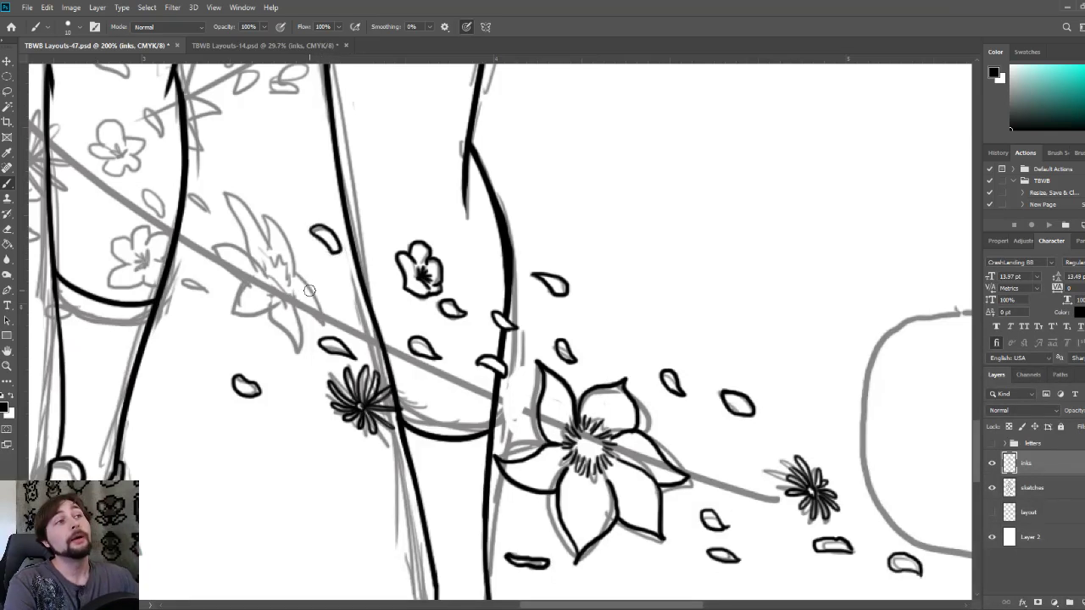
# Step: Ink the lily's stamens and its left and right petal outlines, then pan to the lower legs
pyautogui.moveTo(267, 265)
pyautogui.mouseDown()
pyautogui.moveTo(276, 254)
pyautogui.moveTo(291, 295)
pyautogui.moveTo(275, 293)
pyautogui.moveTo(263, 268)
pyautogui.moveTo(272, 276)
pyautogui.moveTo(271, 261)
pyautogui.moveTo(297, 265)
pyautogui.moveTo(281, 268)
pyautogui.moveTo(285, 259)
pyautogui.moveTo(295, 285)
pyautogui.moveTo(275, 299)
pyautogui.moveTo(268, 257)
pyautogui.mouseUp()
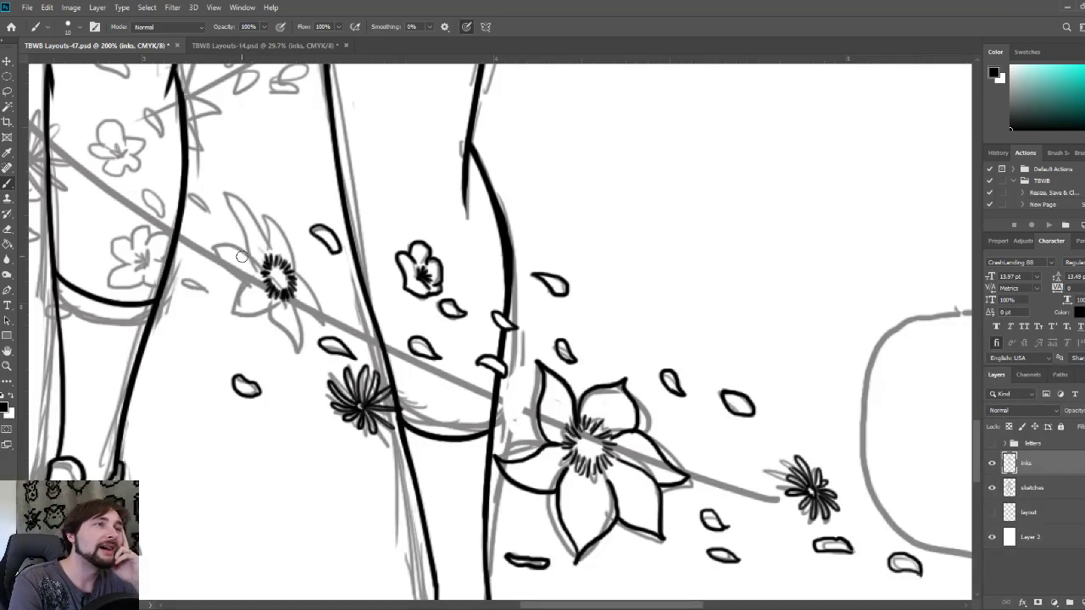
pyautogui.moveTo(247, 284)
pyautogui.mouseDown()
pyautogui.moveTo(214, 245)
pyautogui.moveTo(252, 262)
pyautogui.moveTo(227, 201)
pyautogui.moveTo(261, 222)
pyautogui.moveTo(271, 249)
pyautogui.moveTo(272, 223)
pyautogui.moveTo(302, 264)
pyautogui.mouseUp()
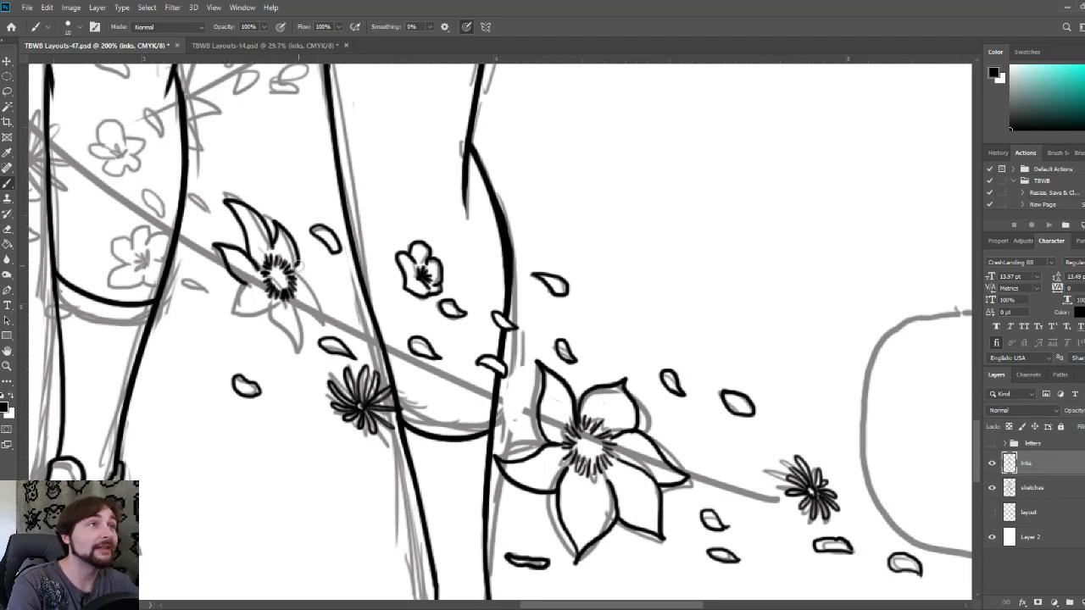
pyautogui.moveTo(299, 268)
pyautogui.mouseDown()
pyautogui.moveTo(325, 321)
pyautogui.moveTo(287, 290)
pyautogui.moveTo(294, 320)
pyautogui.moveTo(274, 314)
pyautogui.moveTo(300, 354)
pyautogui.moveTo(228, 312)
pyautogui.moveTo(262, 295)
pyautogui.mouseUp()
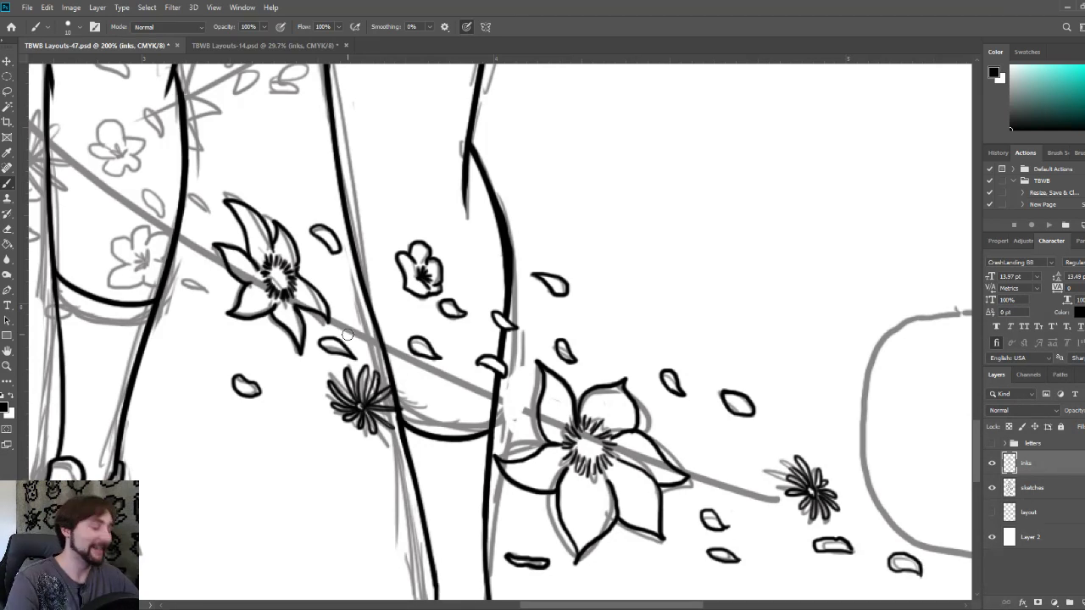
pyautogui.moveTo(380, 349)
pyautogui.mouseDown()
pyautogui.moveTo(524, 407)
pyautogui.moveTo(522, 427)
pyautogui.mouseUp()
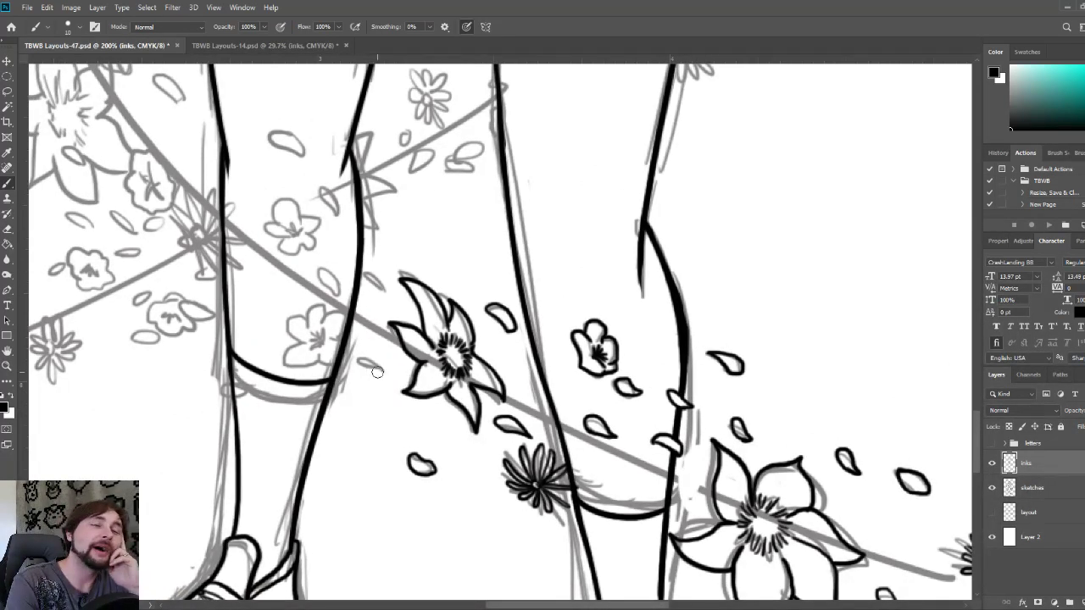
# Step: Ink the small blossom by the left knee with dark centre marks, resizing the brush, plus nearby petals
pyautogui.moveTo(389, 374)
pyautogui.mouseDown()
pyautogui.moveTo(354, 358)
pyautogui.moveTo(386, 373)
pyautogui.mouseUp()
pyautogui.moveTo(384, 293); pyautogui.dragTo(368, 273)
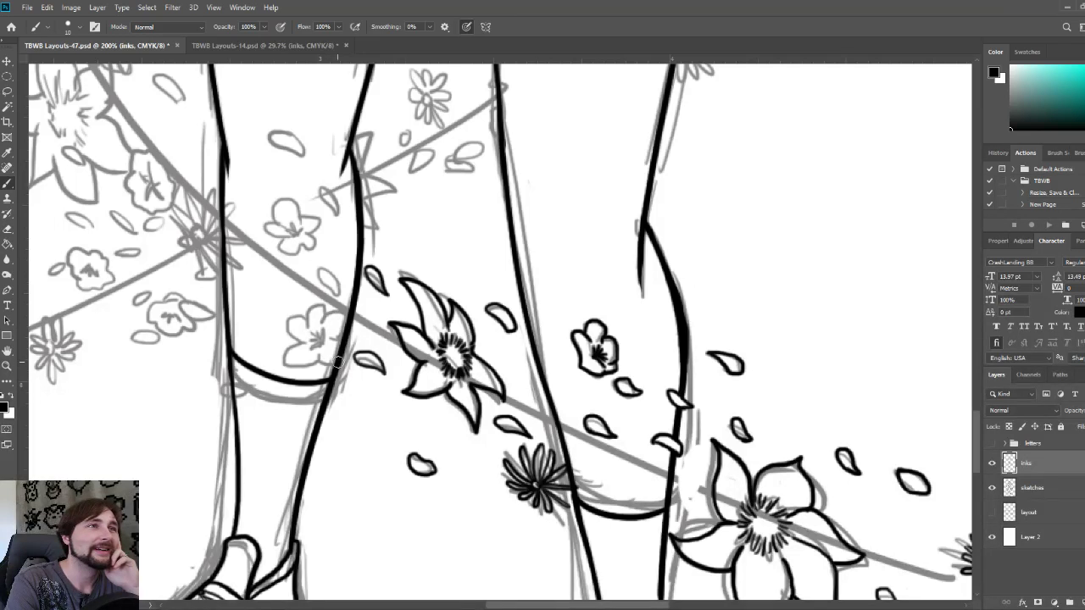
pyautogui.moveTo(321, 359)
pyautogui.mouseDown()
pyautogui.moveTo(289, 368)
pyautogui.moveTo(286, 325)
pyautogui.moveTo(300, 310)
pyautogui.moveTo(308, 322)
pyautogui.moveTo(324, 304)
pyautogui.moveTo(325, 315)
pyautogui.moveTo(346, 317)
pyautogui.moveTo(346, 358)
pyautogui.moveTo(329, 352)
pyautogui.mouseUp()
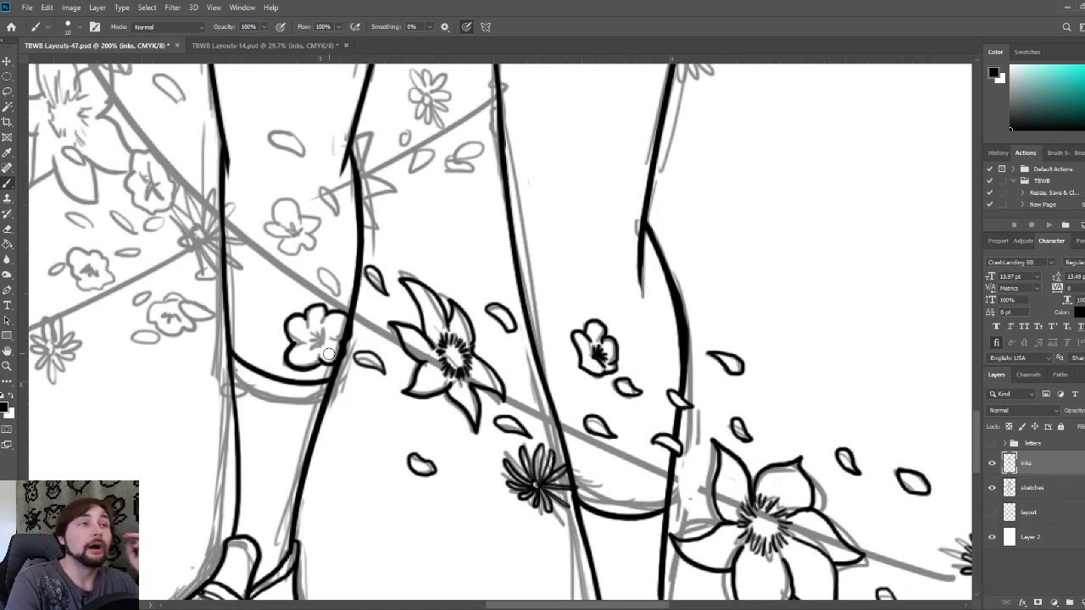
pyautogui.press(']')
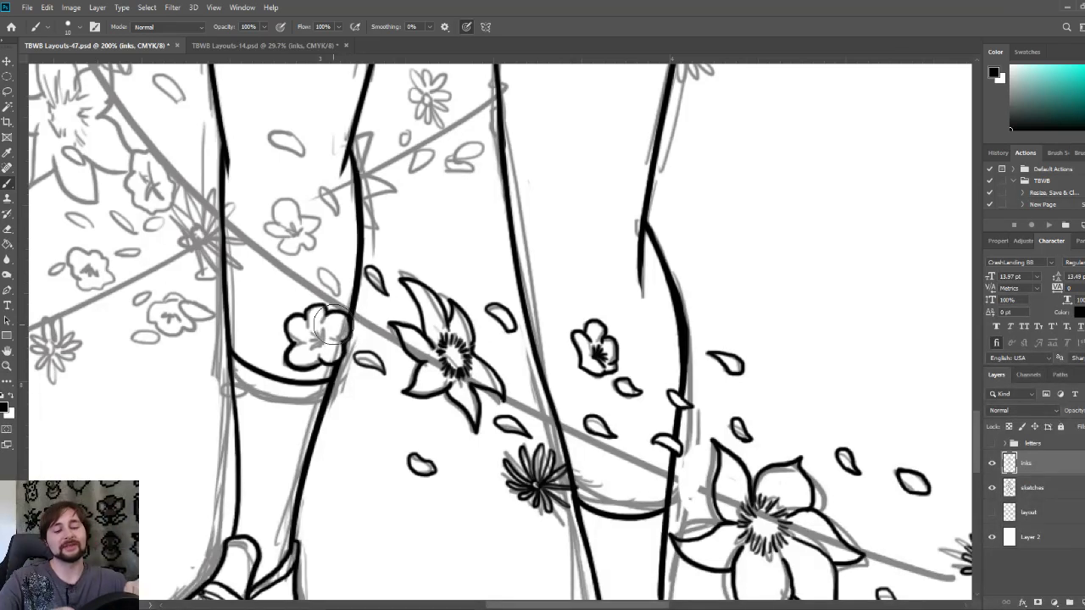
pyautogui.press('[')
pyautogui.press('[')
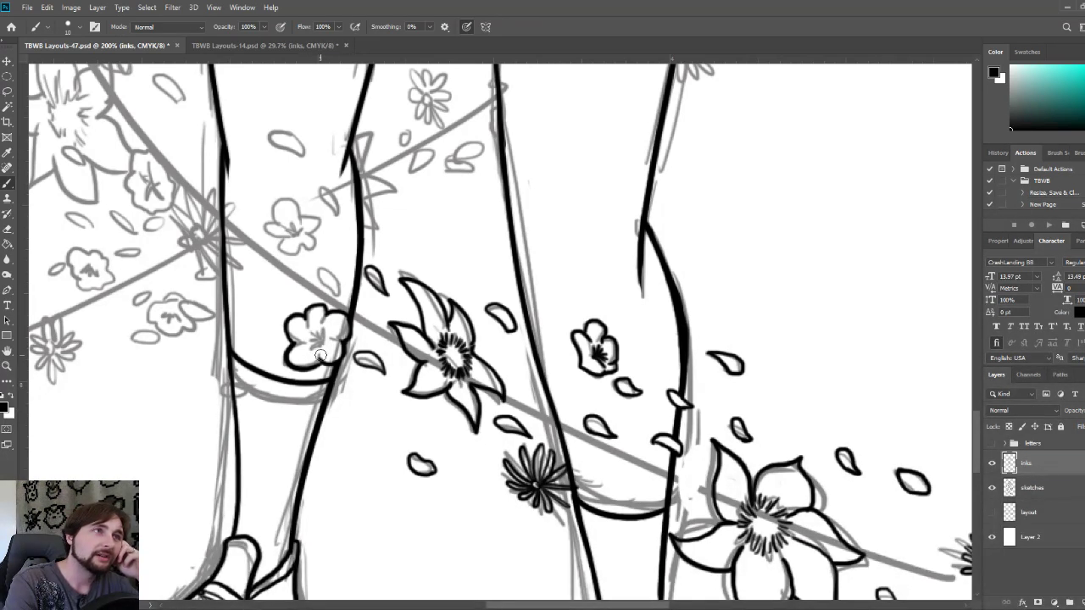
pyautogui.moveTo(322, 343)
pyautogui.mouseDown()
pyautogui.moveTo(307, 336)
pyautogui.moveTo(317, 330)
pyautogui.moveTo(320, 343)
pyautogui.moveTo(316, 332)
pyautogui.mouseUp()
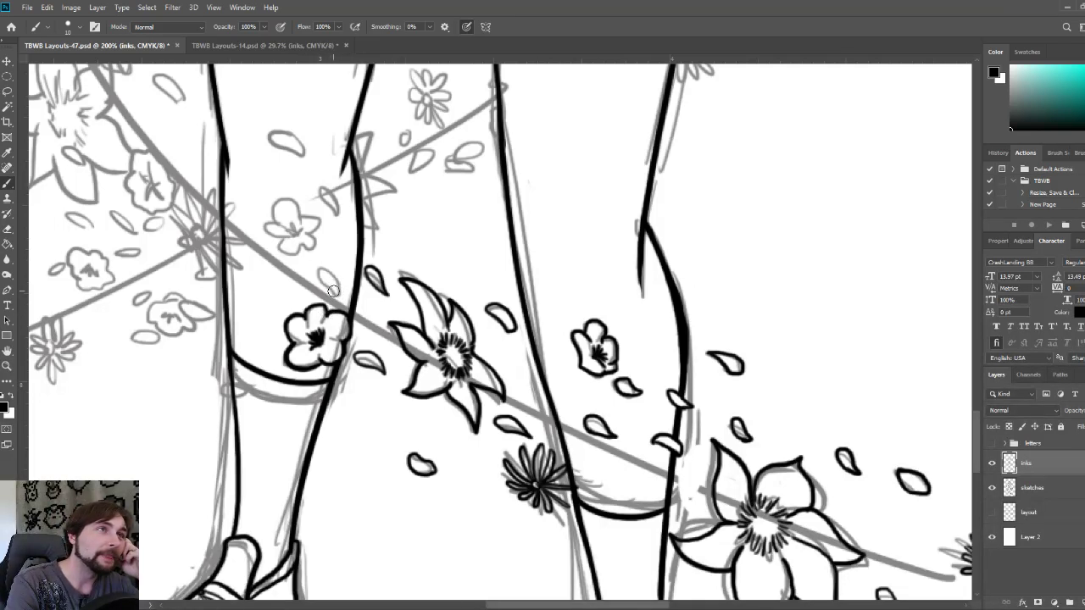
pyautogui.moveTo(335, 293)
pyautogui.mouseDown()
pyautogui.moveTo(319, 274)
pyautogui.moveTo(325, 266)
pyautogui.moveTo(336, 296)
pyautogui.mouseUp()
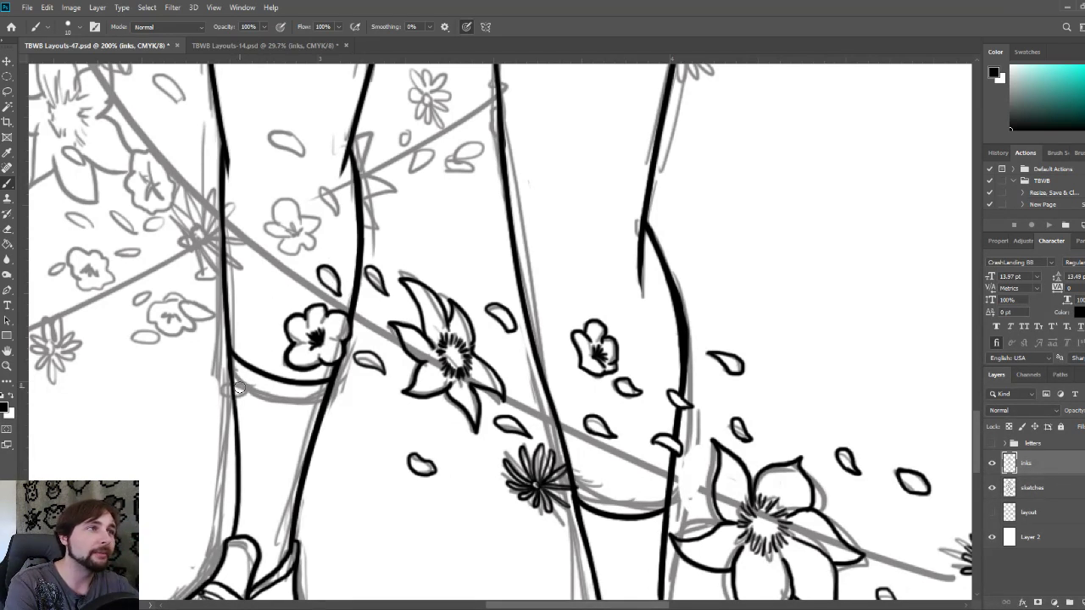
pyautogui.moveTo(240, 386)
pyautogui.mouseDown()
pyautogui.moveTo(227, 391)
pyautogui.moveTo(246, 386)
pyautogui.mouseUp()
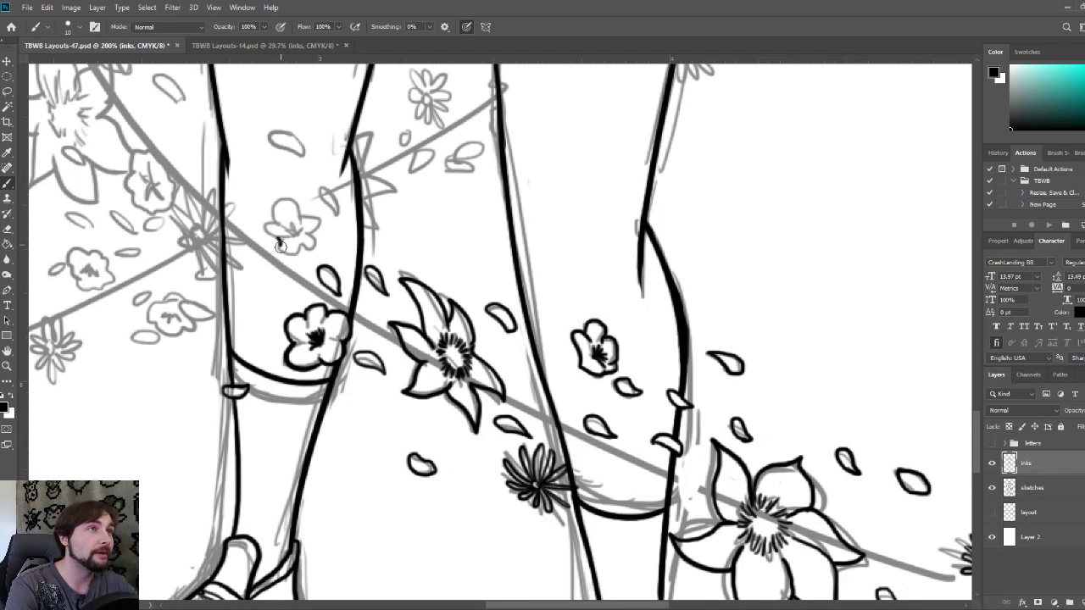
# Step: Ink the lower edge of the upper blossom on the left leg and the petal above it
pyautogui.moveTo(281, 246)
pyautogui.mouseDown()
pyautogui.moveTo(320, 241)
pyautogui.moveTo(318, 222)
pyautogui.moveTo(298, 217)
pyautogui.moveTo(280, 241)
pyautogui.moveTo(263, 231)
pyautogui.moveTo(275, 214)
pyautogui.moveTo(305, 207)
pyautogui.moveTo(290, 230)
pyautogui.moveTo(298, 223)
pyautogui.moveTo(300, 233)
pyautogui.moveTo(320, 203)
pyautogui.moveTo(337, 217)
pyautogui.moveTo(338, 196)
pyautogui.moveTo(340, 219)
pyautogui.moveTo(327, 208)
pyautogui.moveTo(339, 217)
pyautogui.mouseUp()
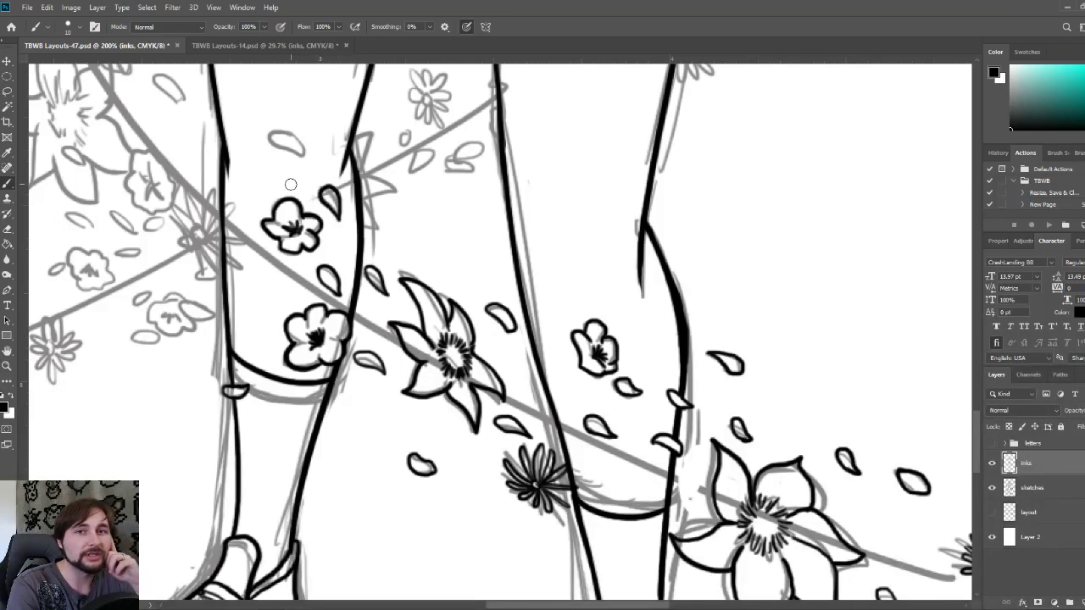
pyautogui.moveTo(303, 153)
pyautogui.mouseDown()
pyautogui.moveTo(307, 161)
pyautogui.moveTo(268, 134)
pyautogui.moveTo(312, 153)
pyautogui.mouseUp()
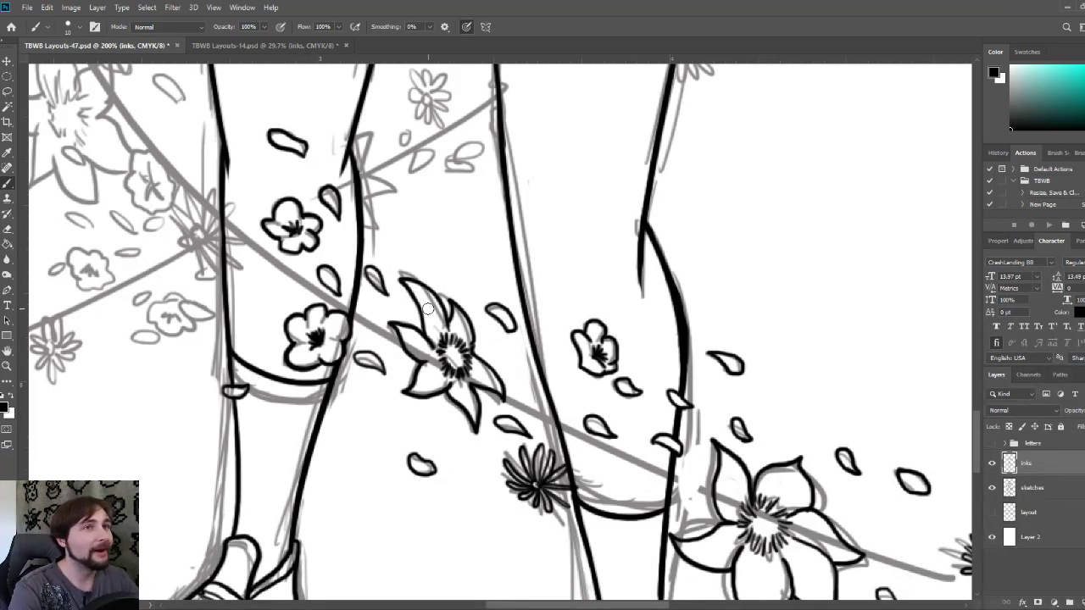
pyautogui.moveTo(382, 325); pyautogui.dragTo(451, 345)
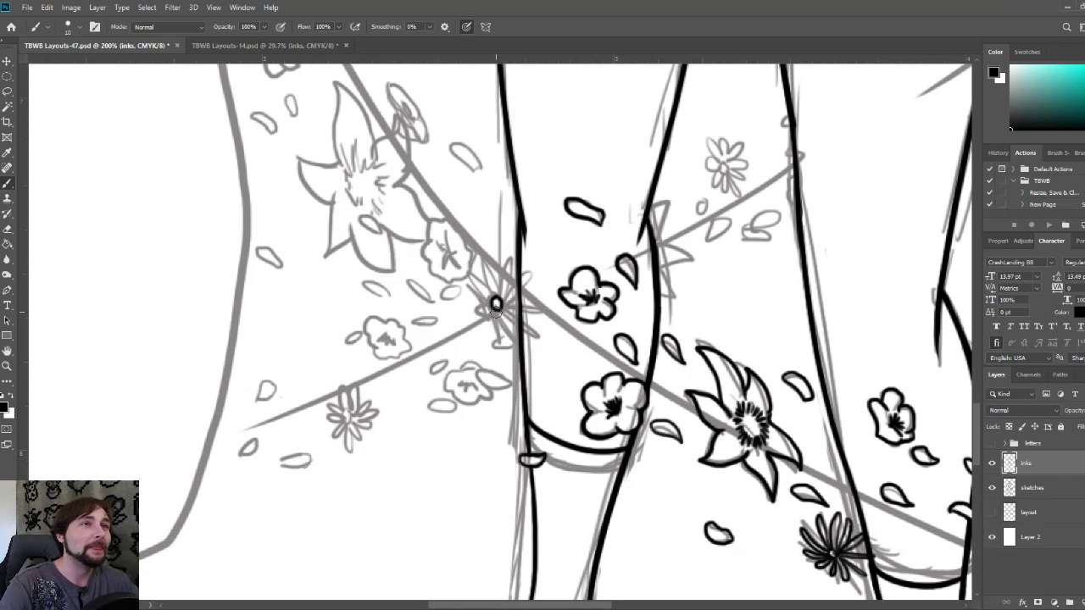
# Step: Ink the spiky petals radiating from the daisy's centre at the vine crossing, then enlarge the brush
pyautogui.moveTo(498, 329)
pyautogui.mouseDown()
pyautogui.moveTo(504, 347)
pyautogui.moveTo(521, 328)
pyautogui.mouseUp()
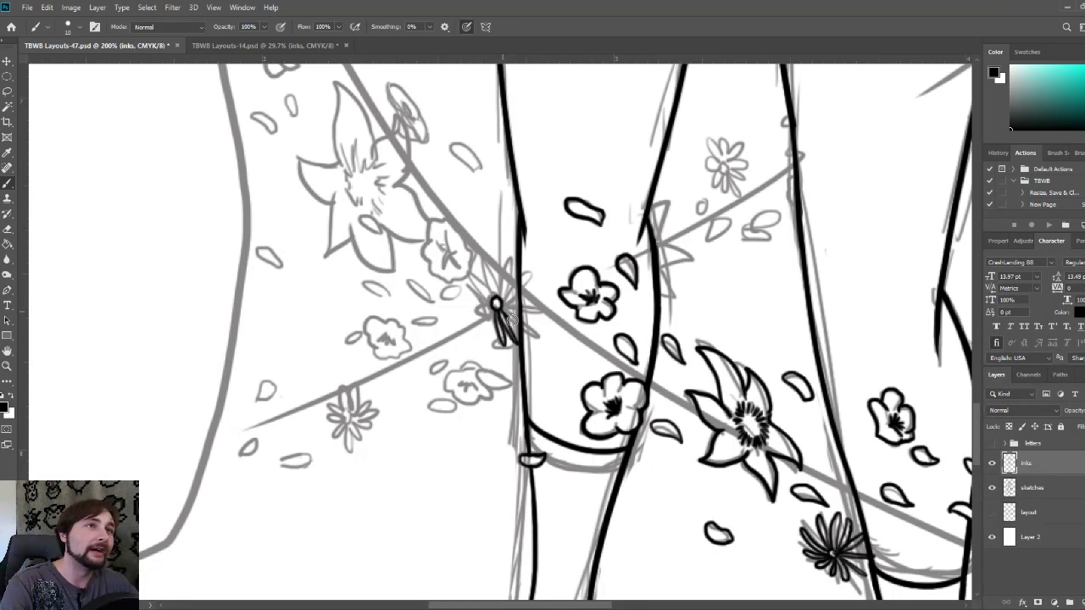
pyautogui.moveTo(513, 319)
pyautogui.mouseDown()
pyautogui.moveTo(486, 318)
pyautogui.moveTo(489, 307)
pyautogui.moveTo(516, 311)
pyautogui.moveTo(502, 303)
pyautogui.moveTo(541, 311)
pyautogui.moveTo(505, 303)
pyautogui.moveTo(527, 275)
pyautogui.moveTo(498, 299)
pyautogui.moveTo(511, 251)
pyautogui.mouseUp()
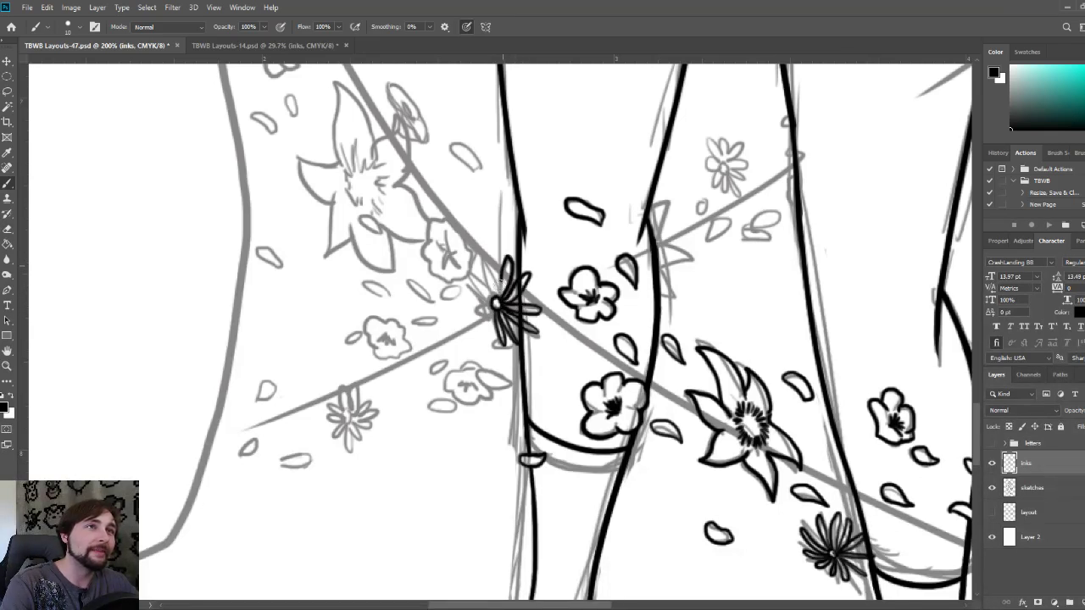
pyautogui.moveTo(502, 296)
pyautogui.mouseDown()
pyautogui.moveTo(487, 259)
pyautogui.moveTo(466, 268)
pyautogui.moveTo(485, 297)
pyautogui.moveTo(463, 288)
pyautogui.moveTo(468, 324)
pyautogui.moveTo(483, 334)
pyautogui.mouseUp()
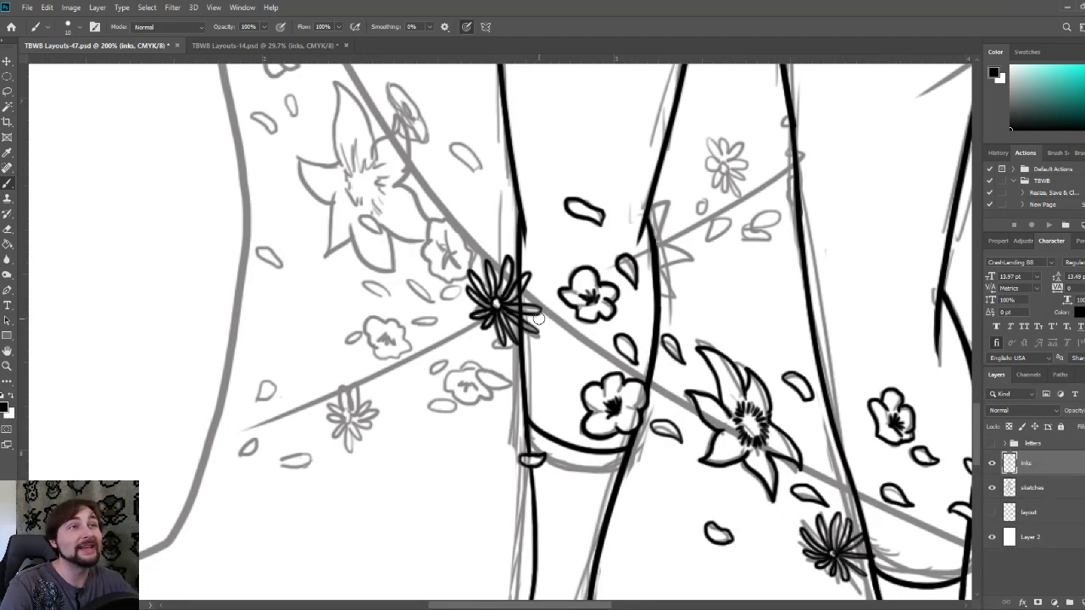
pyautogui.press(']')
pyautogui.press(']')
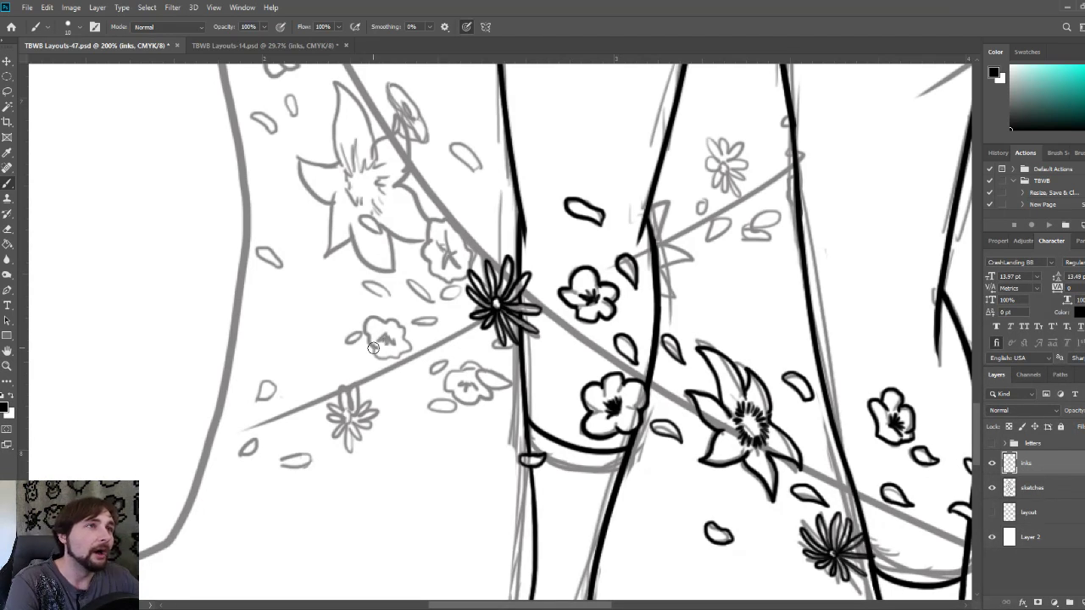
# Step: Ink the blossom left of the daisy, with its centre, and the small petals below the daisy and vine
pyautogui.moveTo(373, 348)
pyautogui.mouseDown()
pyautogui.moveTo(375, 314)
pyautogui.moveTo(402, 331)
pyautogui.moveTo(374, 345)
pyautogui.moveTo(379, 355)
pyautogui.moveTo(398, 357)
pyautogui.moveTo(395, 322)
pyautogui.mouseUp()
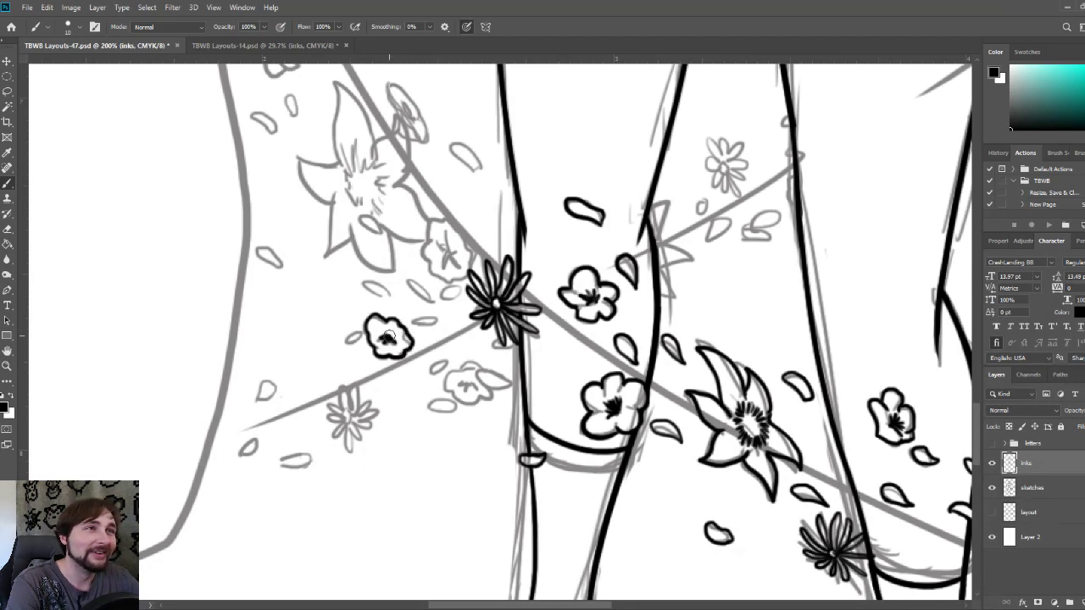
pyautogui.moveTo(389, 336); pyautogui.dragTo(373, 334)
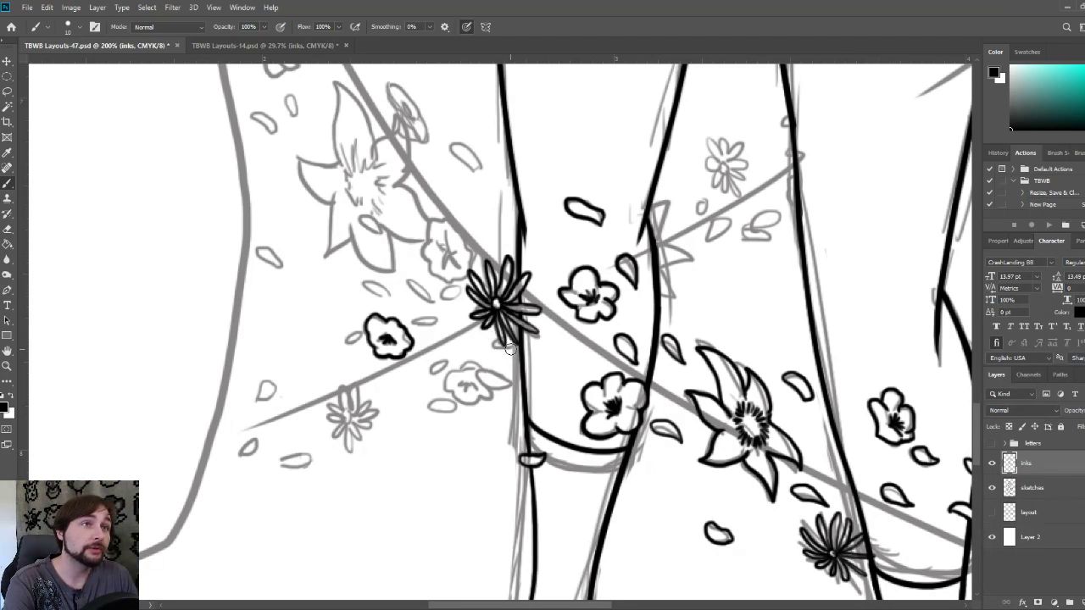
pyautogui.moveTo(502, 341); pyautogui.dragTo(500, 341)
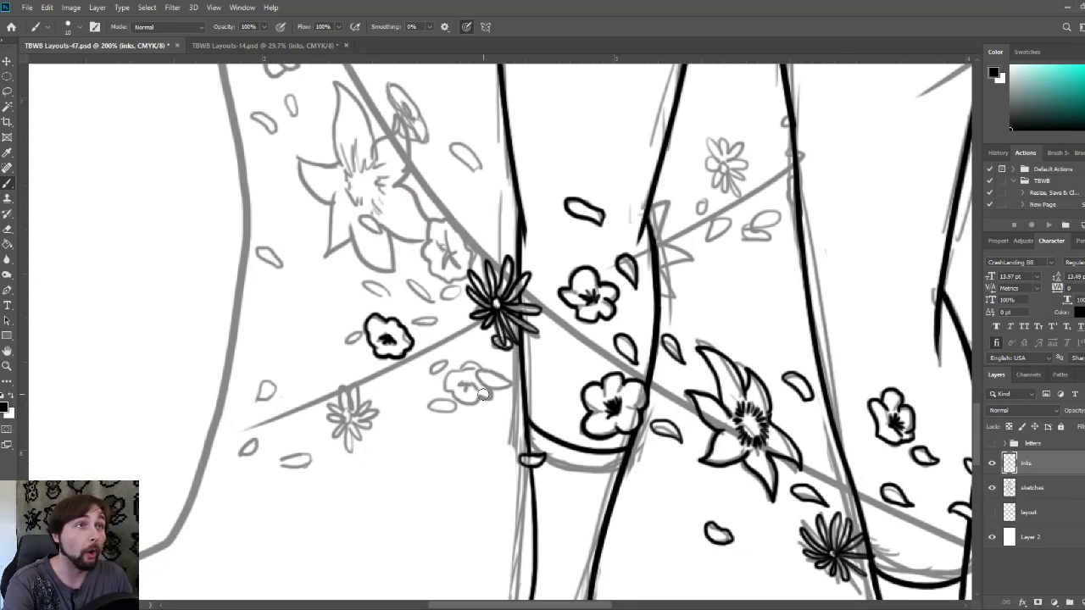
pyautogui.moveTo(509, 383)
pyautogui.mouseDown()
pyautogui.moveTo(479, 382)
pyautogui.moveTo(477, 367)
pyautogui.moveTo(509, 384)
pyautogui.mouseUp()
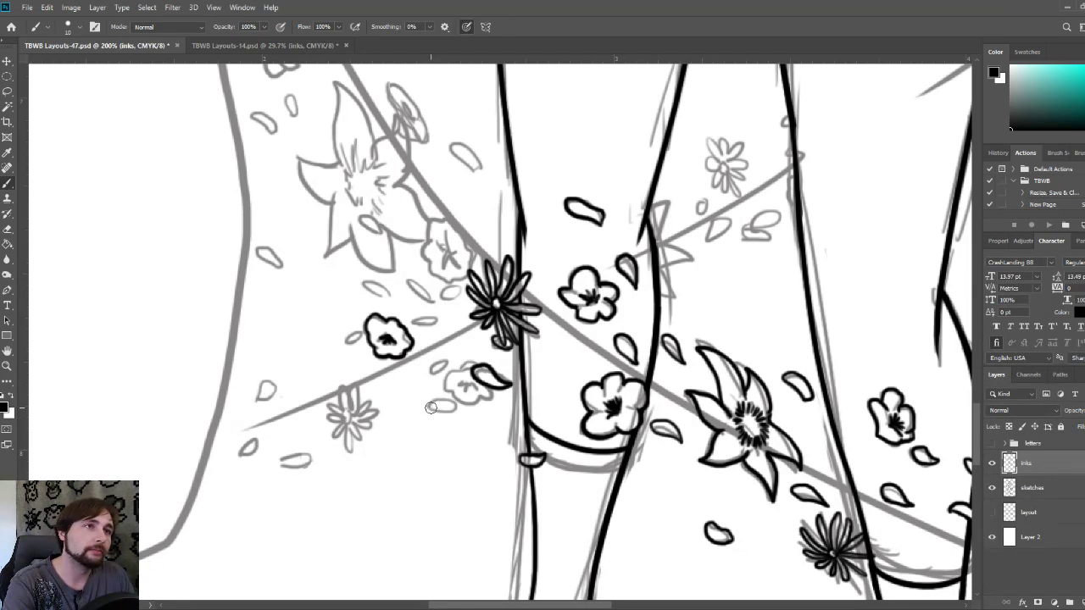
pyautogui.moveTo(429, 407)
pyautogui.mouseDown()
pyautogui.moveTo(457, 405)
pyautogui.moveTo(432, 407)
pyautogui.mouseUp()
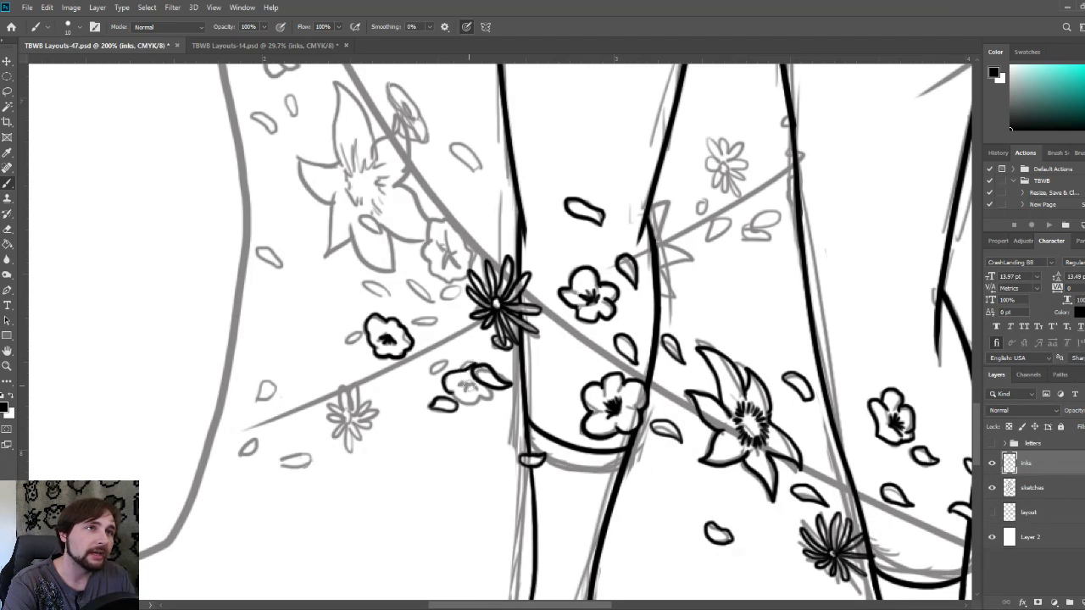
pyautogui.moveTo(447, 392)
pyautogui.mouseDown()
pyautogui.moveTo(483, 398)
pyautogui.moveTo(490, 386)
pyautogui.moveTo(457, 373)
pyautogui.moveTo(475, 363)
pyautogui.moveTo(465, 386)
pyautogui.moveTo(475, 387)
pyautogui.moveTo(449, 357)
pyautogui.moveTo(432, 373)
pyautogui.moveTo(465, 378)
pyautogui.moveTo(453, 384)
pyautogui.mouseUp()
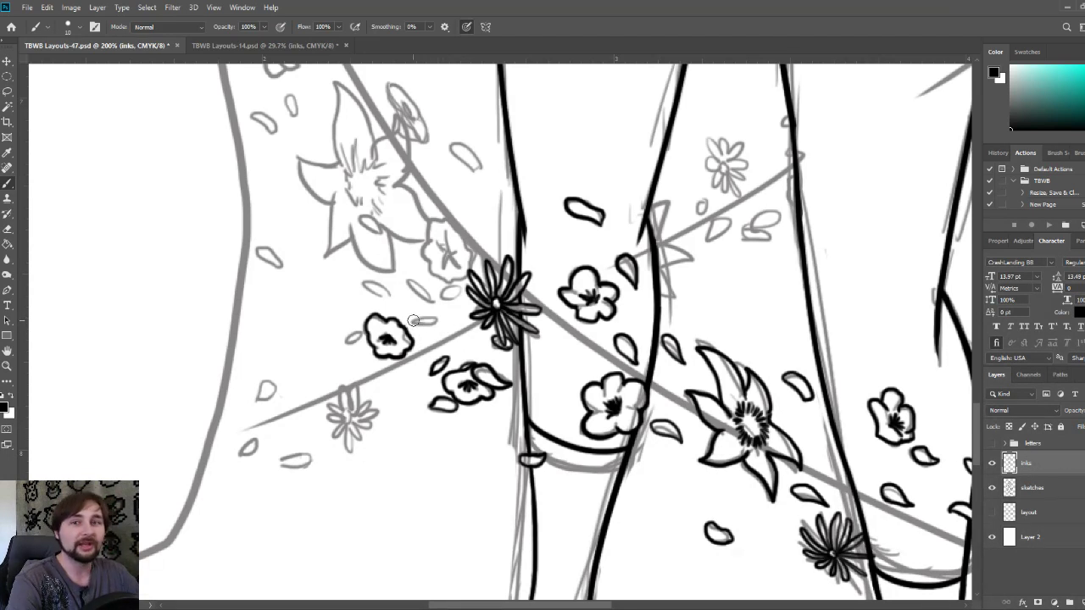
# Step: Ink the petals around the lower flower and beside the daisy, plus the small flower above it
pyautogui.moveTo(414, 322)
pyautogui.mouseDown()
pyautogui.moveTo(439, 321)
pyautogui.moveTo(416, 315)
pyautogui.mouseUp()
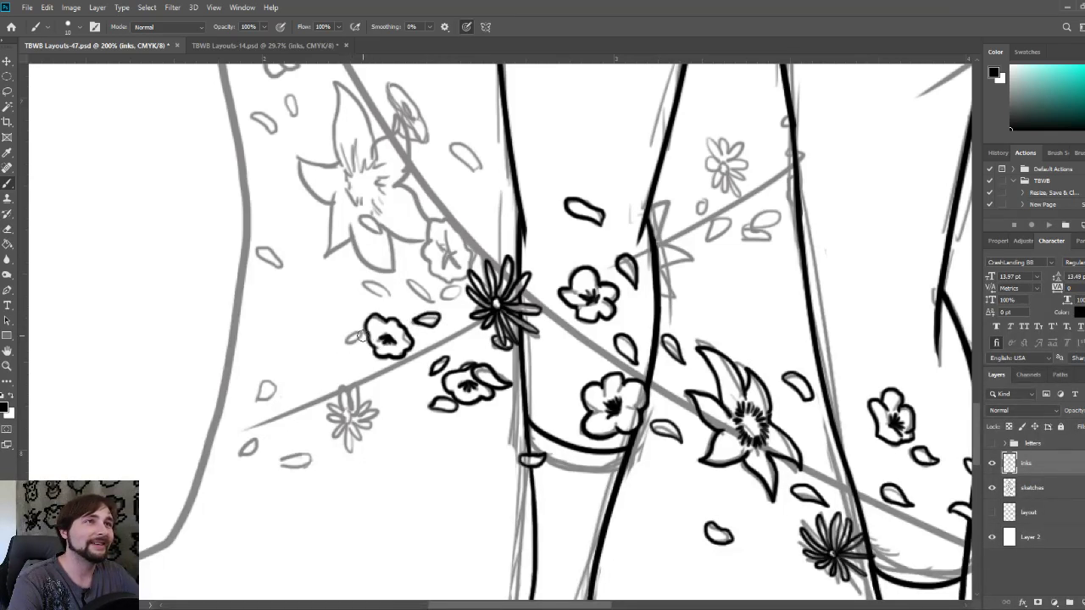
pyautogui.moveTo(365, 334)
pyautogui.mouseDown()
pyautogui.moveTo(345, 351)
pyautogui.moveTo(335, 337)
pyautogui.moveTo(359, 332)
pyautogui.mouseUp()
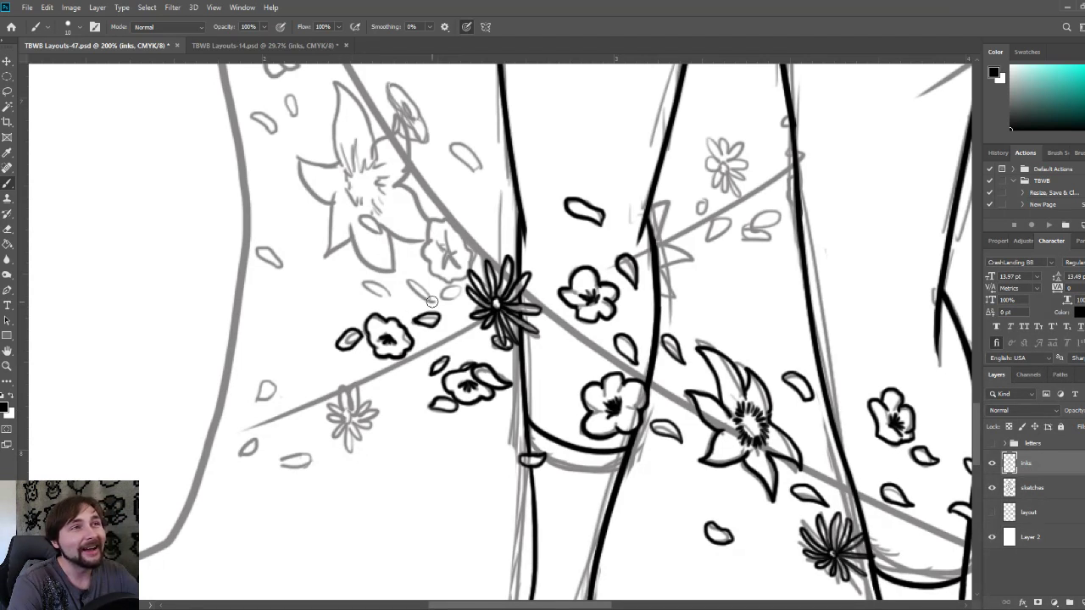
pyautogui.moveTo(431, 300)
pyautogui.mouseDown()
pyautogui.moveTo(408, 286)
pyautogui.moveTo(418, 277)
pyautogui.moveTo(433, 299)
pyautogui.moveTo(459, 287)
pyautogui.moveTo(463, 297)
pyautogui.moveTo(451, 291)
pyautogui.mouseUp()
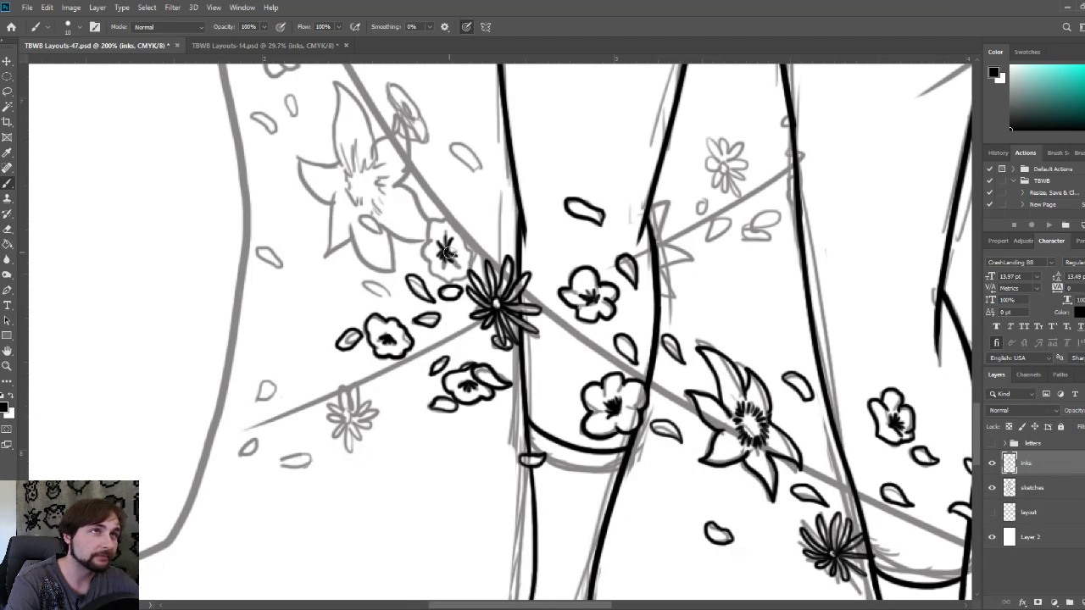
pyautogui.moveTo(432, 259)
pyautogui.mouseDown()
pyautogui.moveTo(430, 217)
pyautogui.moveTo(449, 217)
pyautogui.moveTo(474, 248)
pyautogui.moveTo(471, 269)
pyautogui.moveTo(445, 282)
pyautogui.moveTo(426, 270)
pyautogui.moveTo(427, 255)
pyautogui.mouseUp()
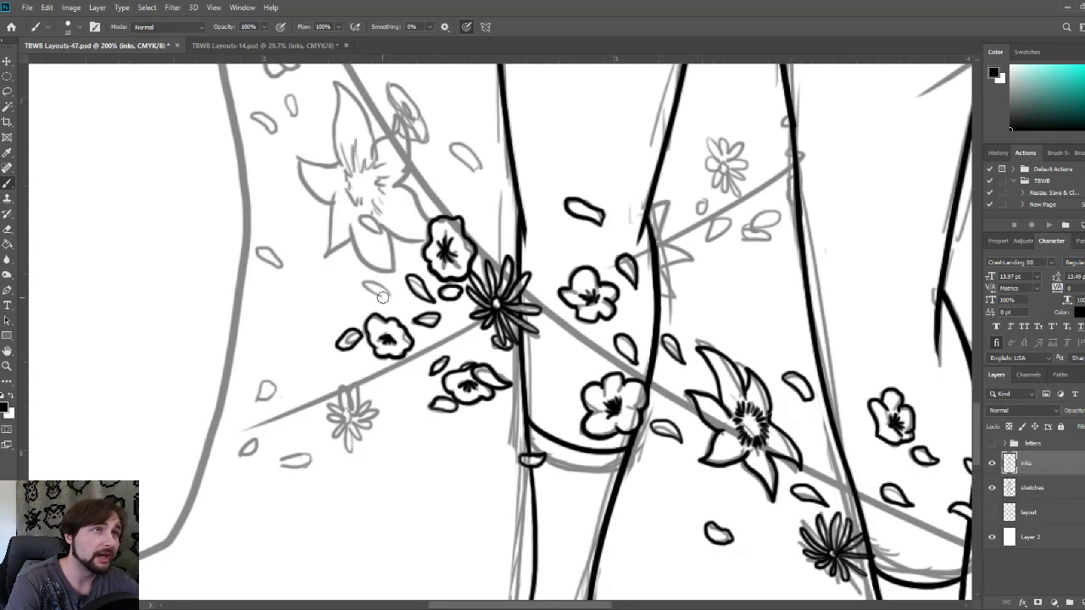
# Step: Ink the small grey petals on the left and the centre of the lower-left daisy
pyautogui.moveTo(381, 293)
pyautogui.mouseDown()
pyautogui.moveTo(365, 283)
pyautogui.moveTo(396, 298)
pyautogui.moveTo(373, 288)
pyautogui.mouseUp()
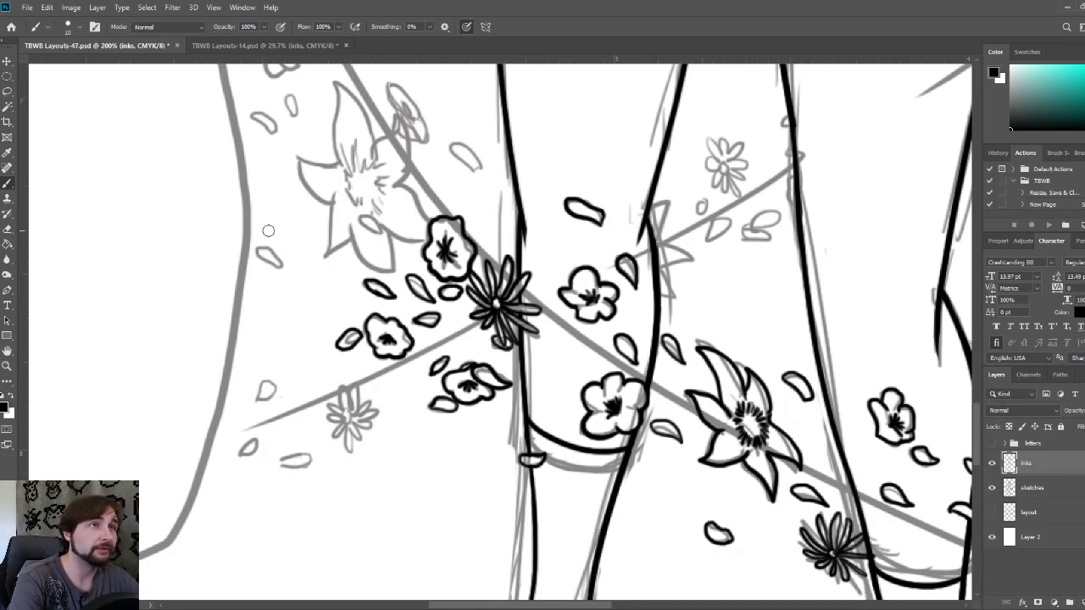
pyautogui.moveTo(278, 265)
pyautogui.mouseDown()
pyautogui.moveTo(259, 250)
pyautogui.moveTo(273, 248)
pyautogui.moveTo(279, 268)
pyautogui.mouseUp()
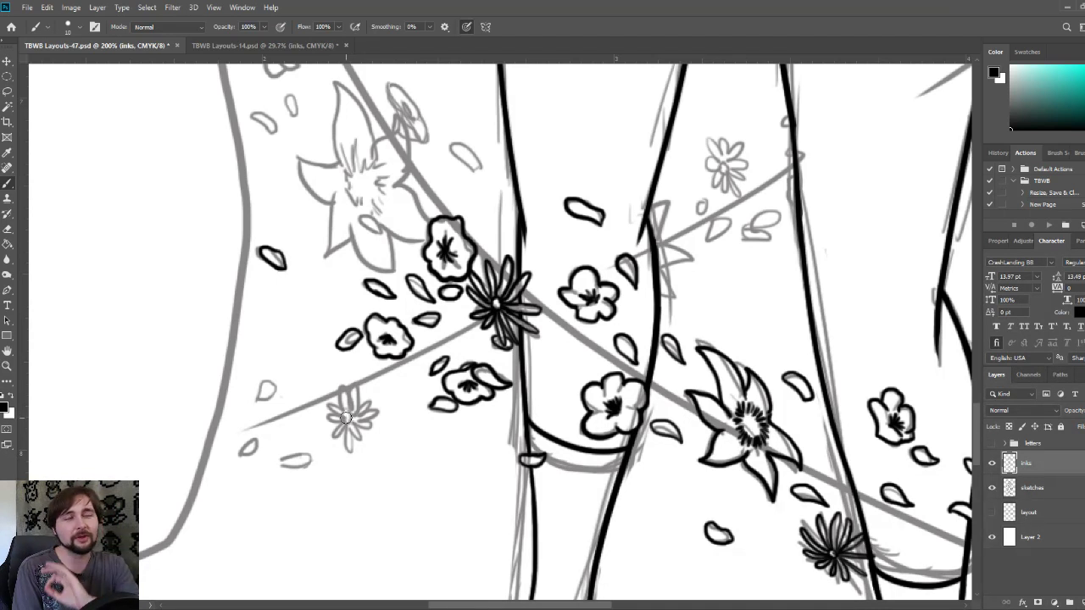
pyautogui.moveTo(350, 417)
pyautogui.mouseDown()
pyautogui.moveTo(347, 387)
pyautogui.moveTo(350, 413)
pyautogui.moveTo(361, 386)
pyautogui.moveTo(354, 418)
pyautogui.moveTo(365, 398)
pyautogui.moveTo(348, 417)
pyautogui.moveTo(335, 407)
pyautogui.moveTo(348, 417)
pyautogui.moveTo(330, 428)
pyautogui.moveTo(346, 432)
pyautogui.moveTo(348, 422)
pyautogui.moveTo(347, 453)
pyautogui.moveTo(355, 429)
pyautogui.moveTo(369, 446)
pyautogui.moveTo(373, 425)
pyautogui.moveTo(358, 421)
pyautogui.moveTo(372, 419)
pyautogui.mouseUp()
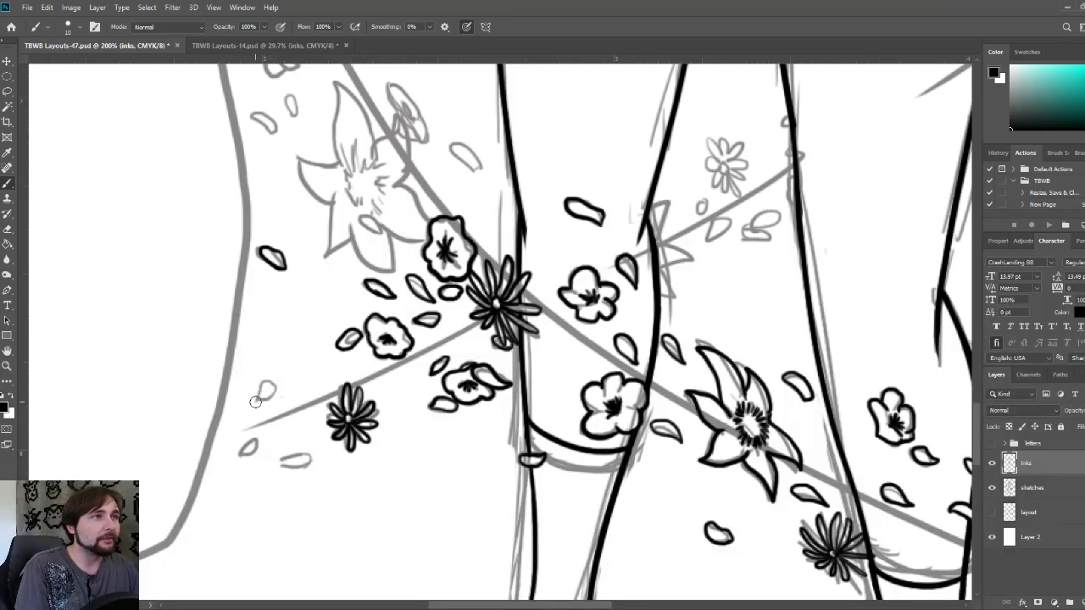
pyautogui.moveTo(256, 401)
pyautogui.mouseDown()
pyautogui.moveTo(280, 390)
pyautogui.moveTo(256, 400)
pyautogui.mouseUp()
# Step: Ink the lower-left grey petal and another petal near the upper flower
pyautogui.moveTo(251, 439)
pyautogui.mouseDown()
pyautogui.moveTo(241, 456)
pyautogui.moveTo(257, 441)
pyautogui.moveTo(242, 455)
pyautogui.moveTo(315, 463)
pyautogui.moveTo(273, 462)
pyautogui.moveTo(293, 457)
pyautogui.mouseUp()
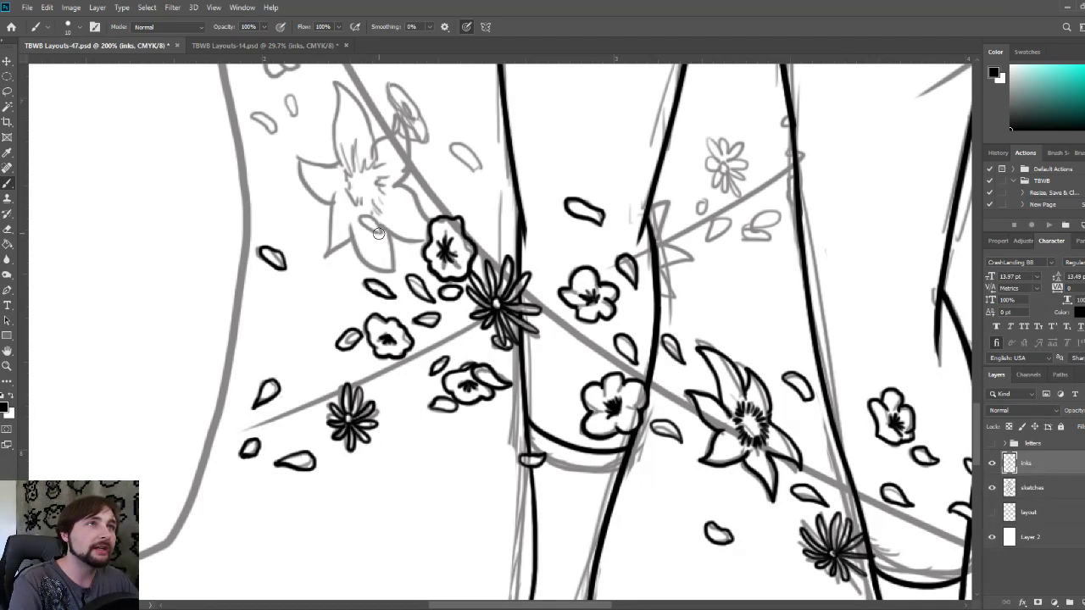
pyautogui.moveTo(379, 234)
pyautogui.mouseDown()
pyautogui.moveTo(360, 222)
pyautogui.moveTo(373, 212)
pyautogui.moveTo(383, 231)
pyautogui.moveTo(380, 214)
pyautogui.mouseUp()
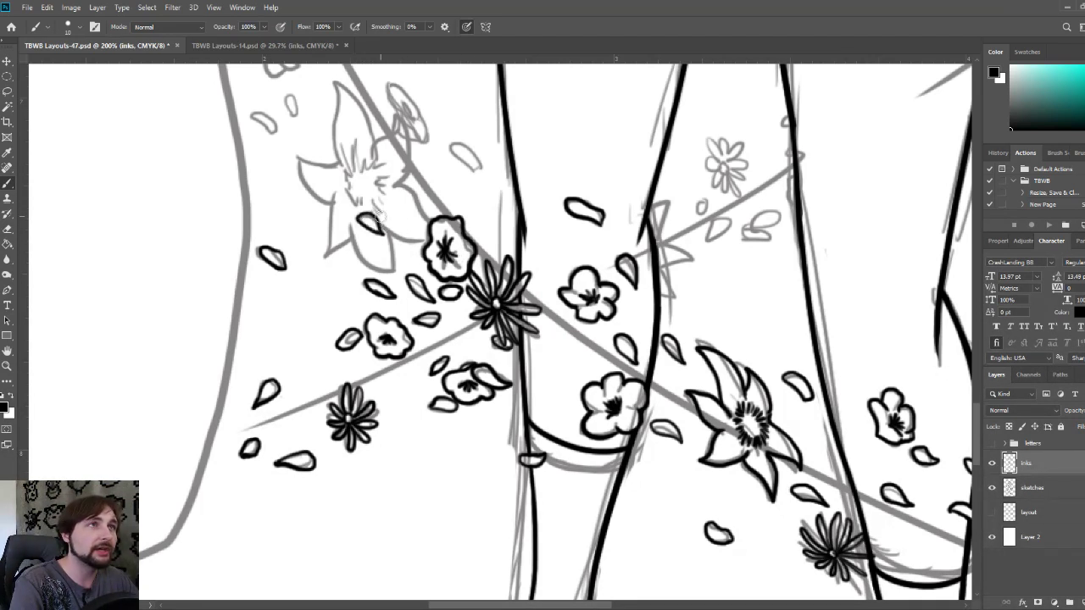
pyautogui.moveTo(470, 205); pyautogui.dragTo(483, 268)
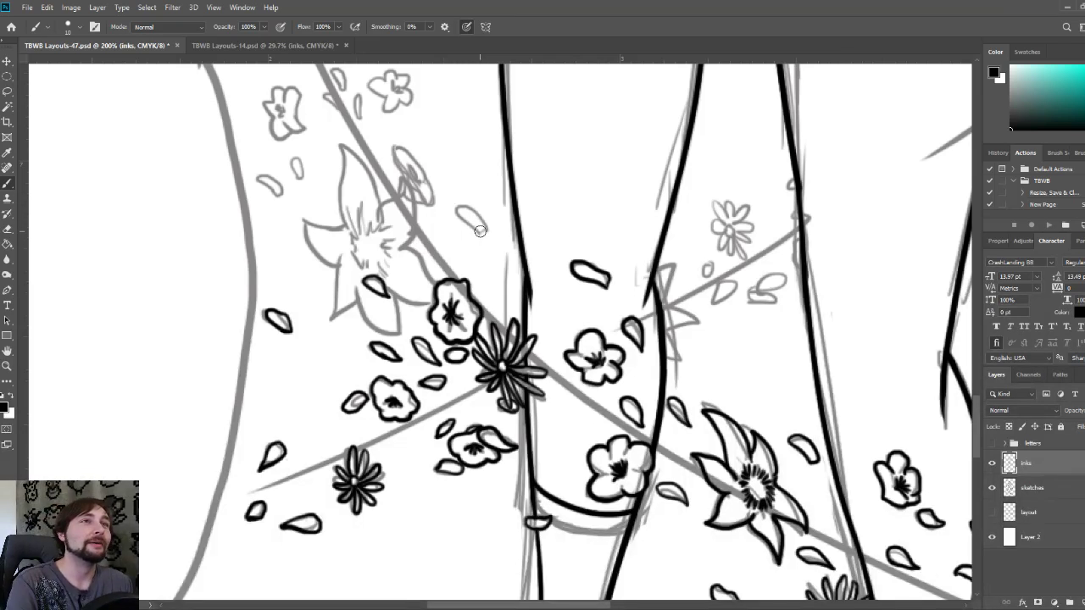
# Step: Ink a faint petal and hatch black stamens in the large lily's centre
pyautogui.moveTo(480, 230)
pyautogui.mouseDown()
pyautogui.moveTo(461, 205)
pyautogui.moveTo(485, 233)
pyautogui.mouseUp()
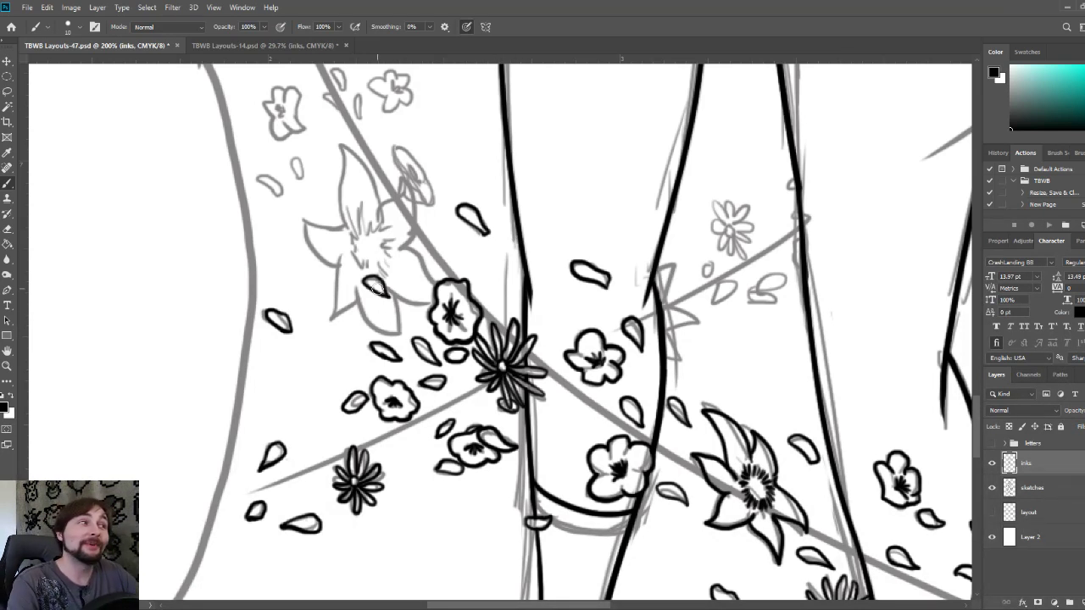
pyautogui.moveTo(362, 258)
pyautogui.mouseDown()
pyautogui.moveTo(366, 279)
pyautogui.moveTo(402, 243)
pyautogui.moveTo(393, 234)
pyautogui.mouseUp()
pyautogui.moveTo(359, 258)
pyautogui.mouseDown()
pyautogui.moveTo(345, 225)
pyautogui.moveTo(360, 235)
pyautogui.moveTo(364, 210)
pyautogui.moveTo(391, 237)
pyautogui.mouseUp()
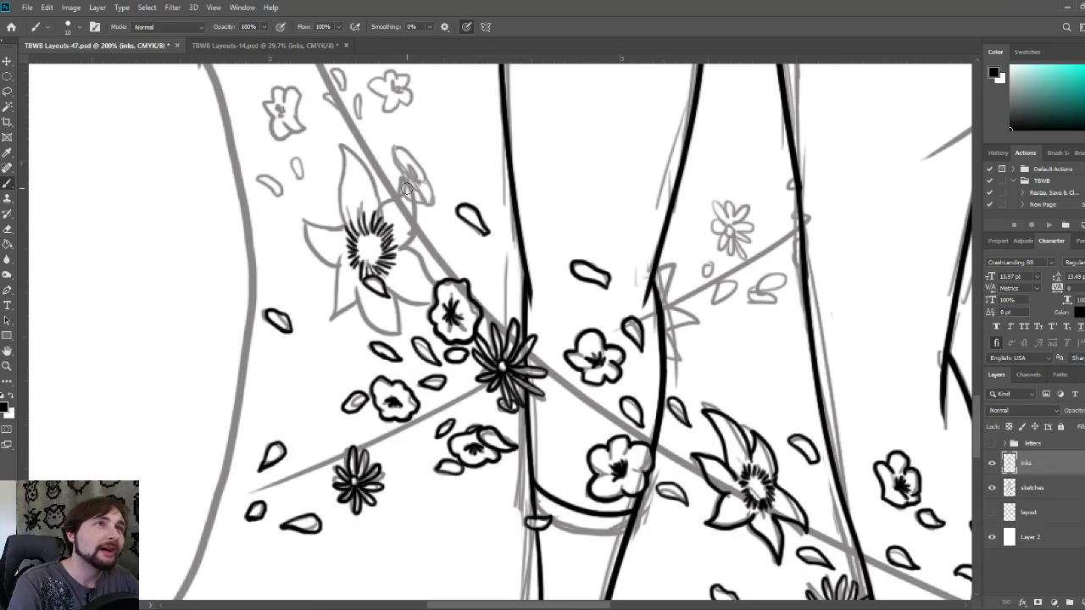
# Step: Outline the bud above the lily with its two-edged stem and dark centre, then ink a lily petal
pyautogui.moveTo(404, 191)
pyautogui.mouseDown()
pyautogui.moveTo(399, 159)
pyautogui.moveTo(413, 153)
pyautogui.moveTo(433, 200)
pyautogui.moveTo(434, 177)
pyautogui.moveTo(420, 191)
pyautogui.moveTo(411, 183)
pyautogui.mouseUp()
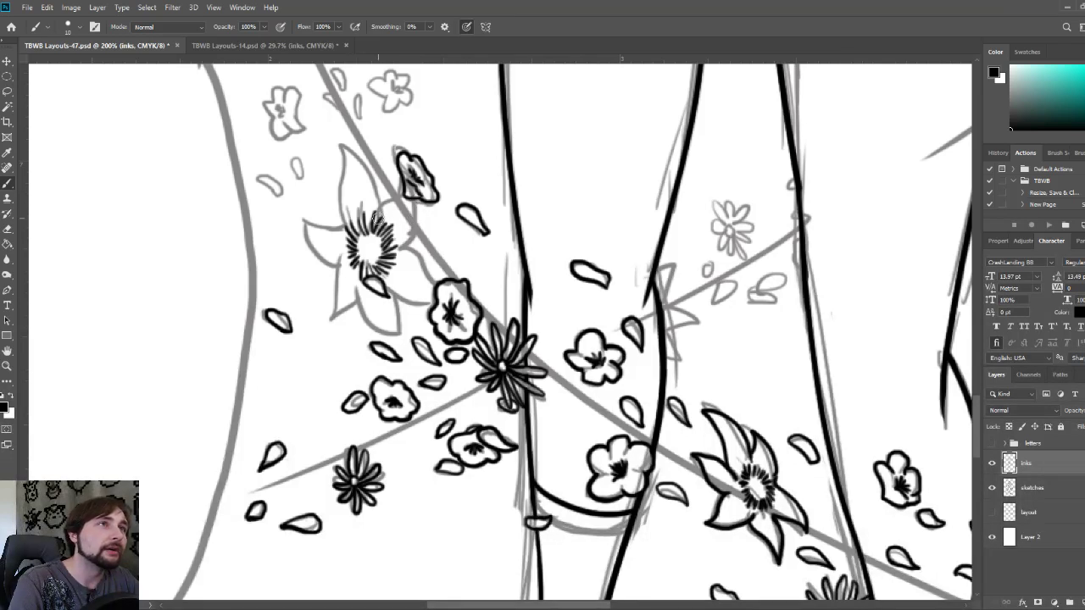
pyautogui.moveTo(378, 212); pyautogui.dragTo(395, 196)
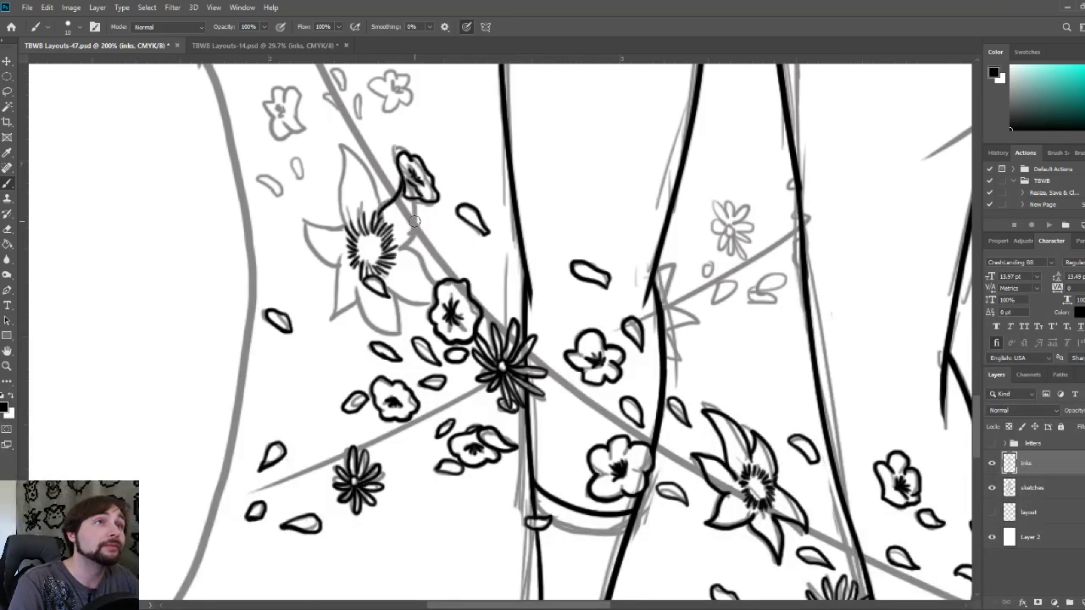
pyautogui.moveTo(402, 253)
pyautogui.mouseDown()
pyautogui.moveTo(422, 222)
pyautogui.moveTo(415, 202)
pyautogui.mouseUp()
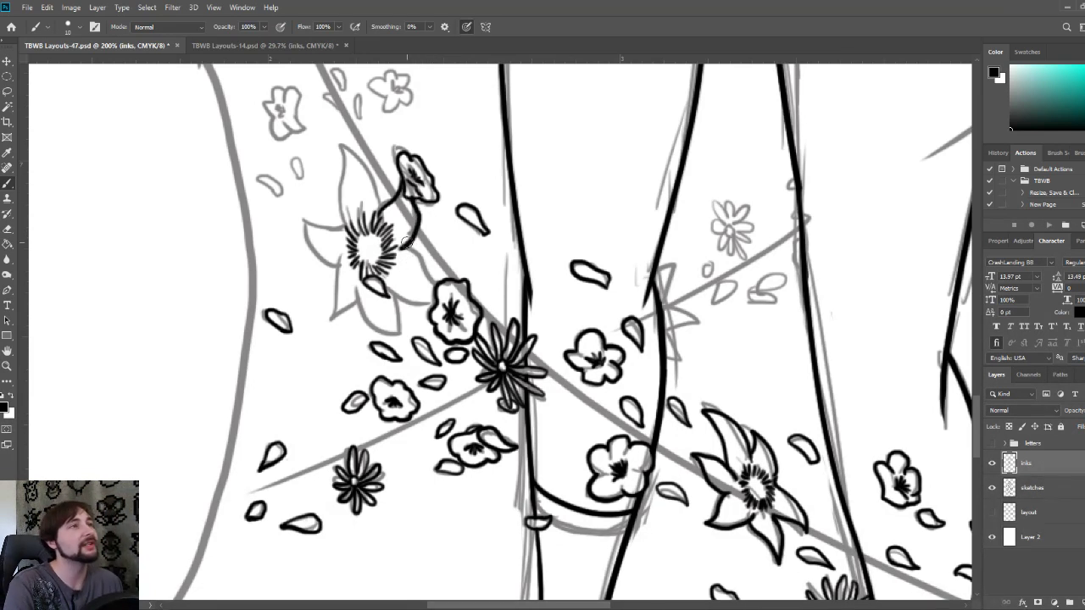
pyautogui.moveTo(408, 191); pyautogui.dragTo(418, 189)
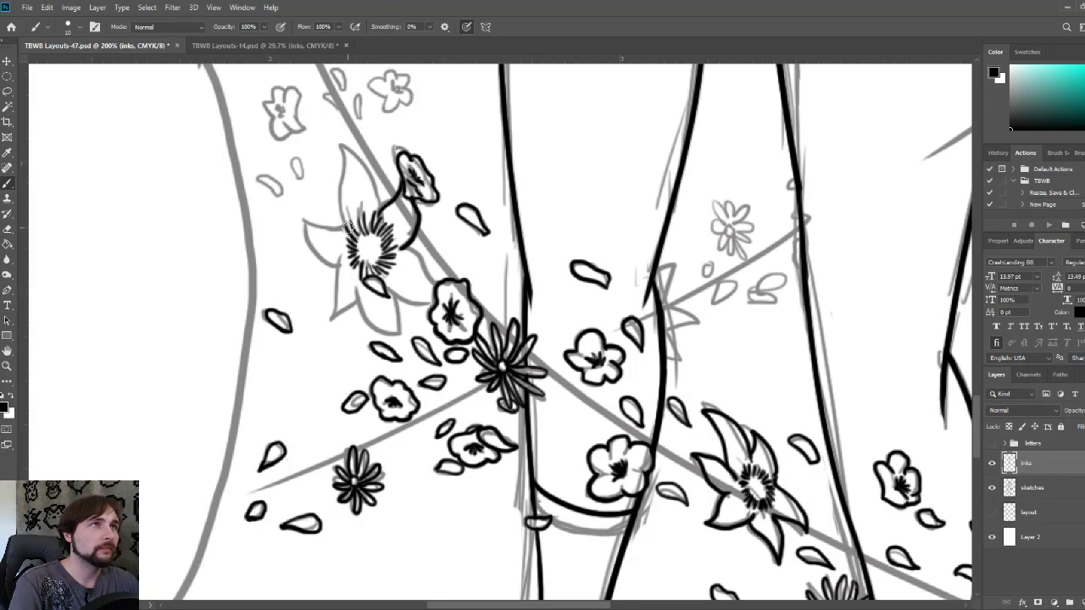
pyautogui.moveTo(348, 227)
pyautogui.mouseDown()
pyautogui.moveTo(341, 149)
pyautogui.moveTo(373, 176)
pyautogui.moveTo(379, 213)
pyautogui.mouseUp()
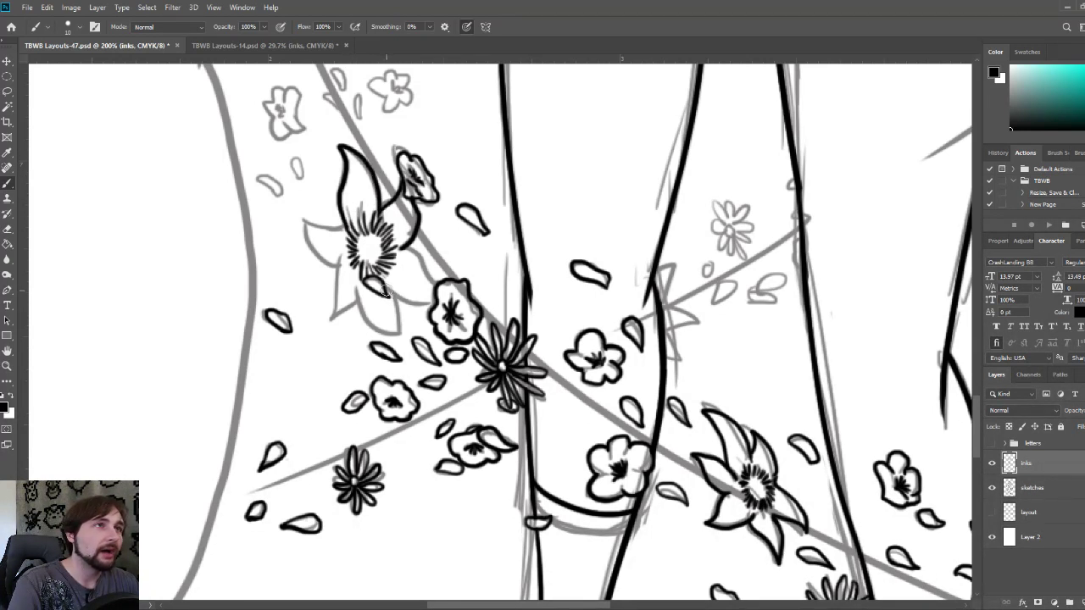